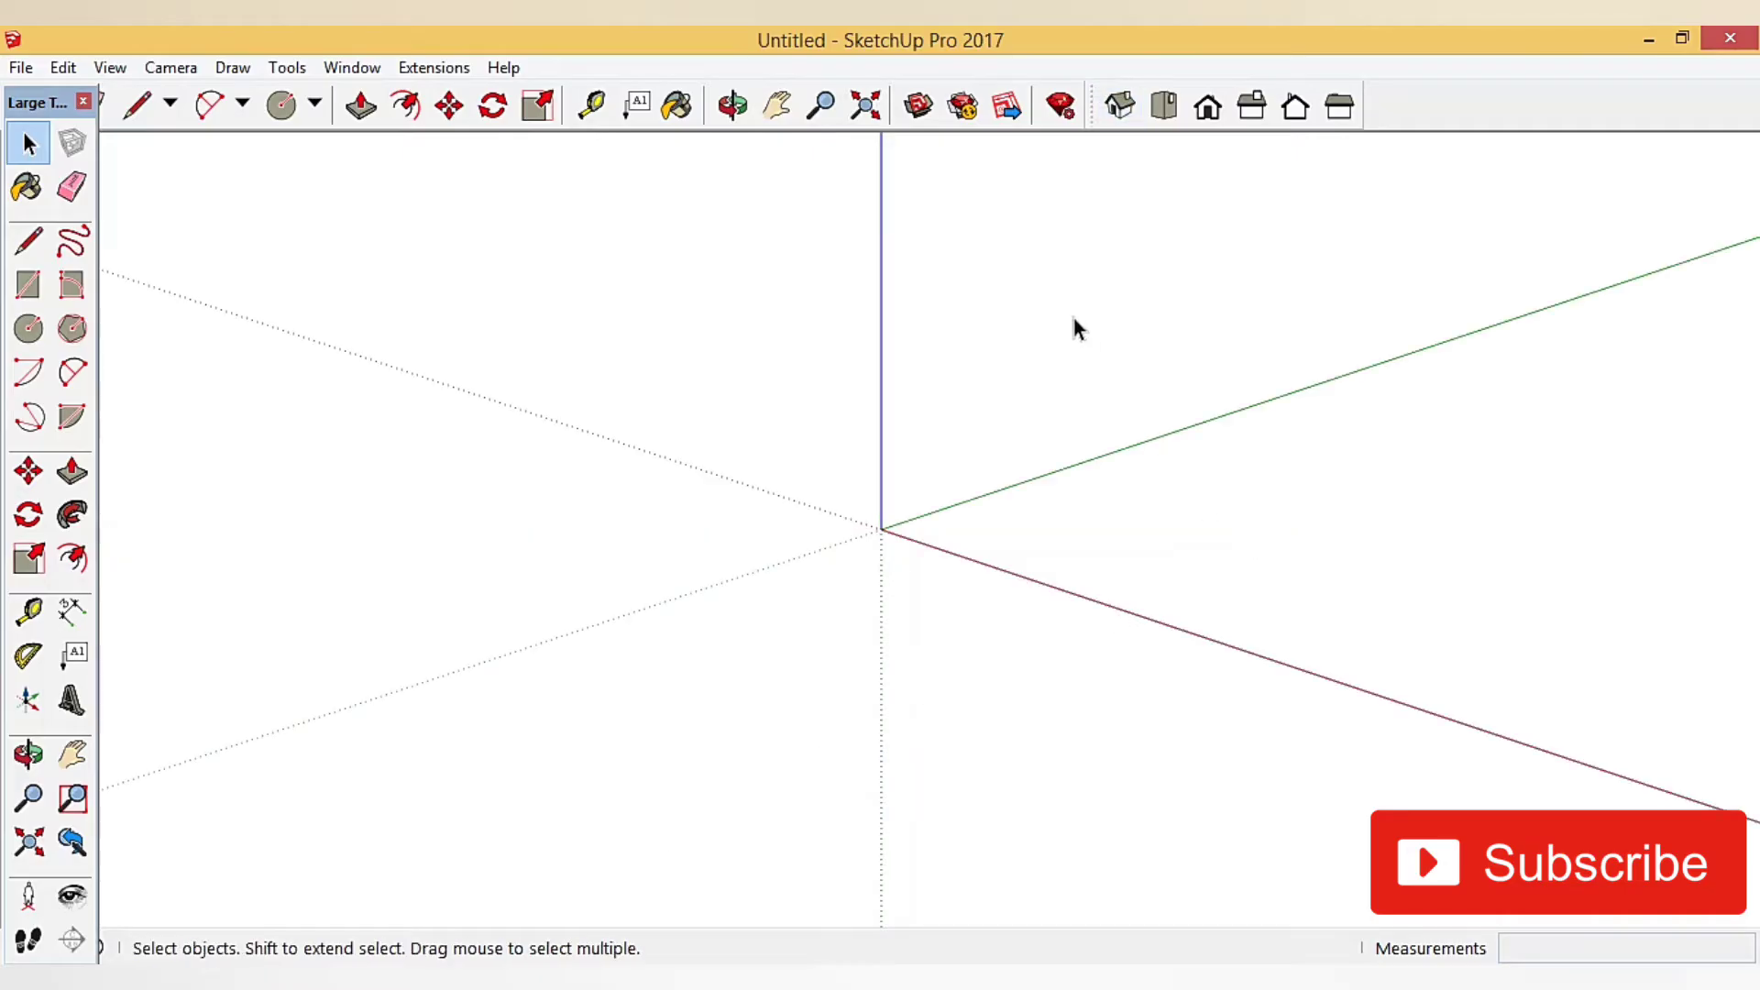
- Draw a 5 m radius circle flat on the ground near the origin
mouse_move(406, 516)
middle_mouse_down()
mouse_move(617, 590)
mouse_move(931, 515)
mouse_move(951, 641)
mouse_move(692, 603)
middle_mouse_up()
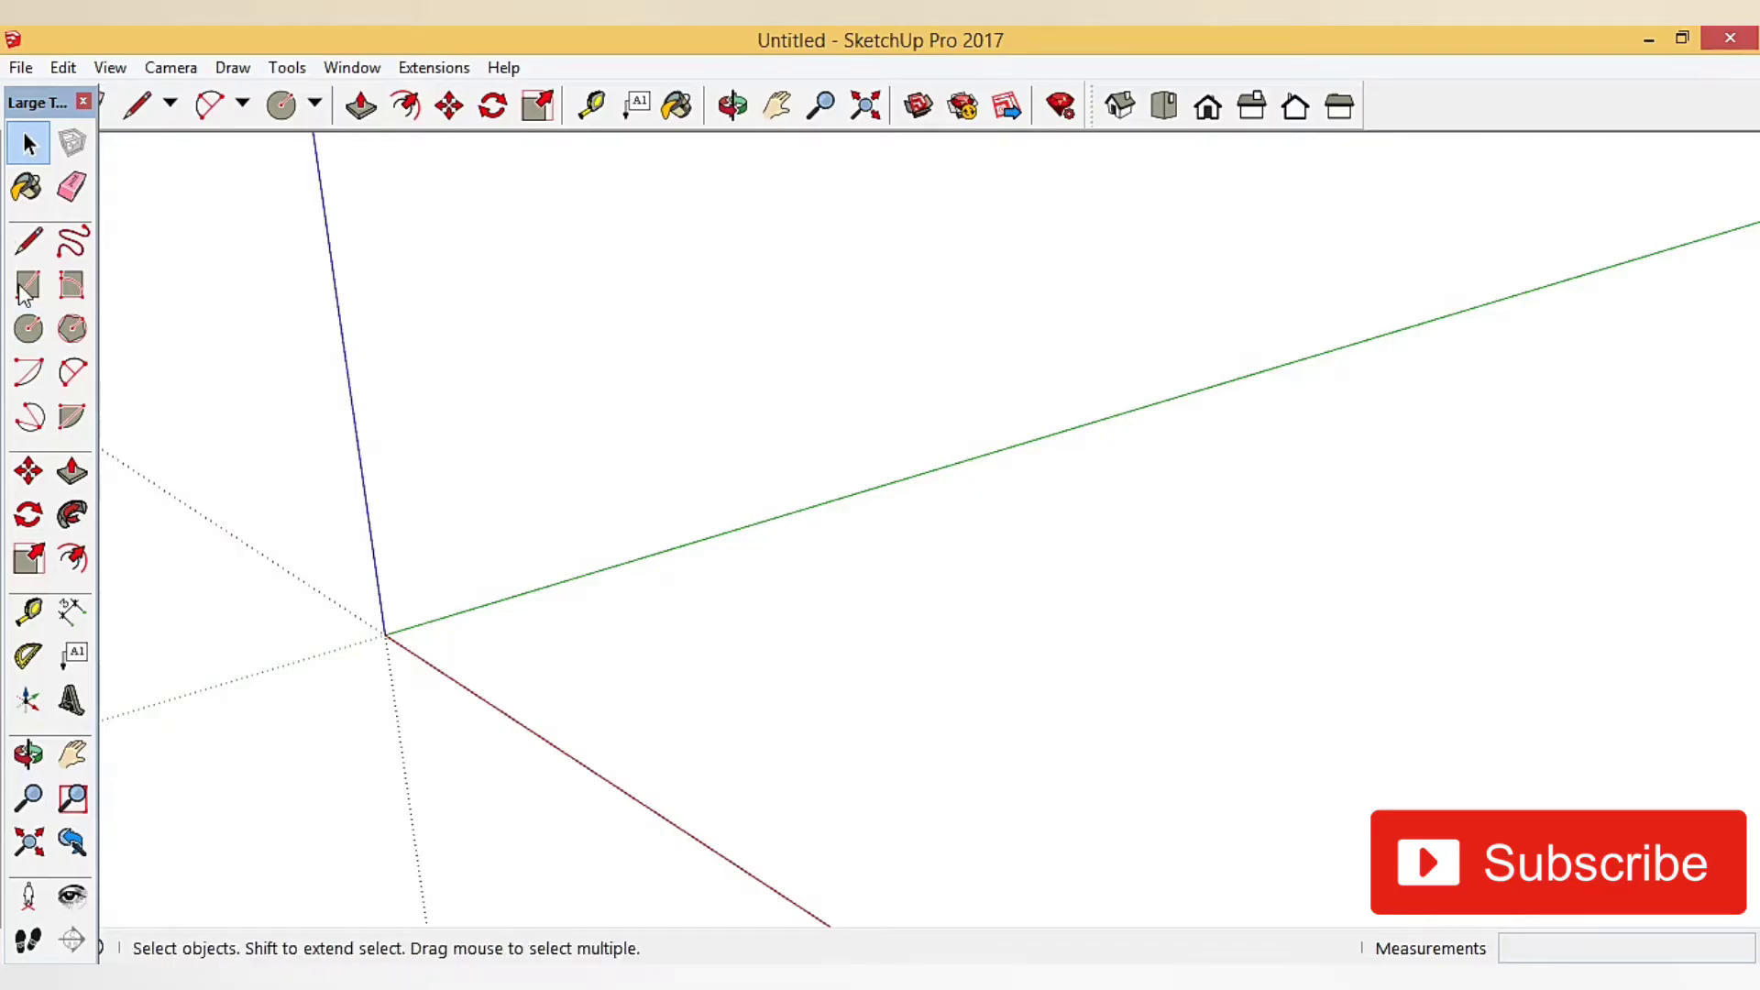
left_click(31, 330)
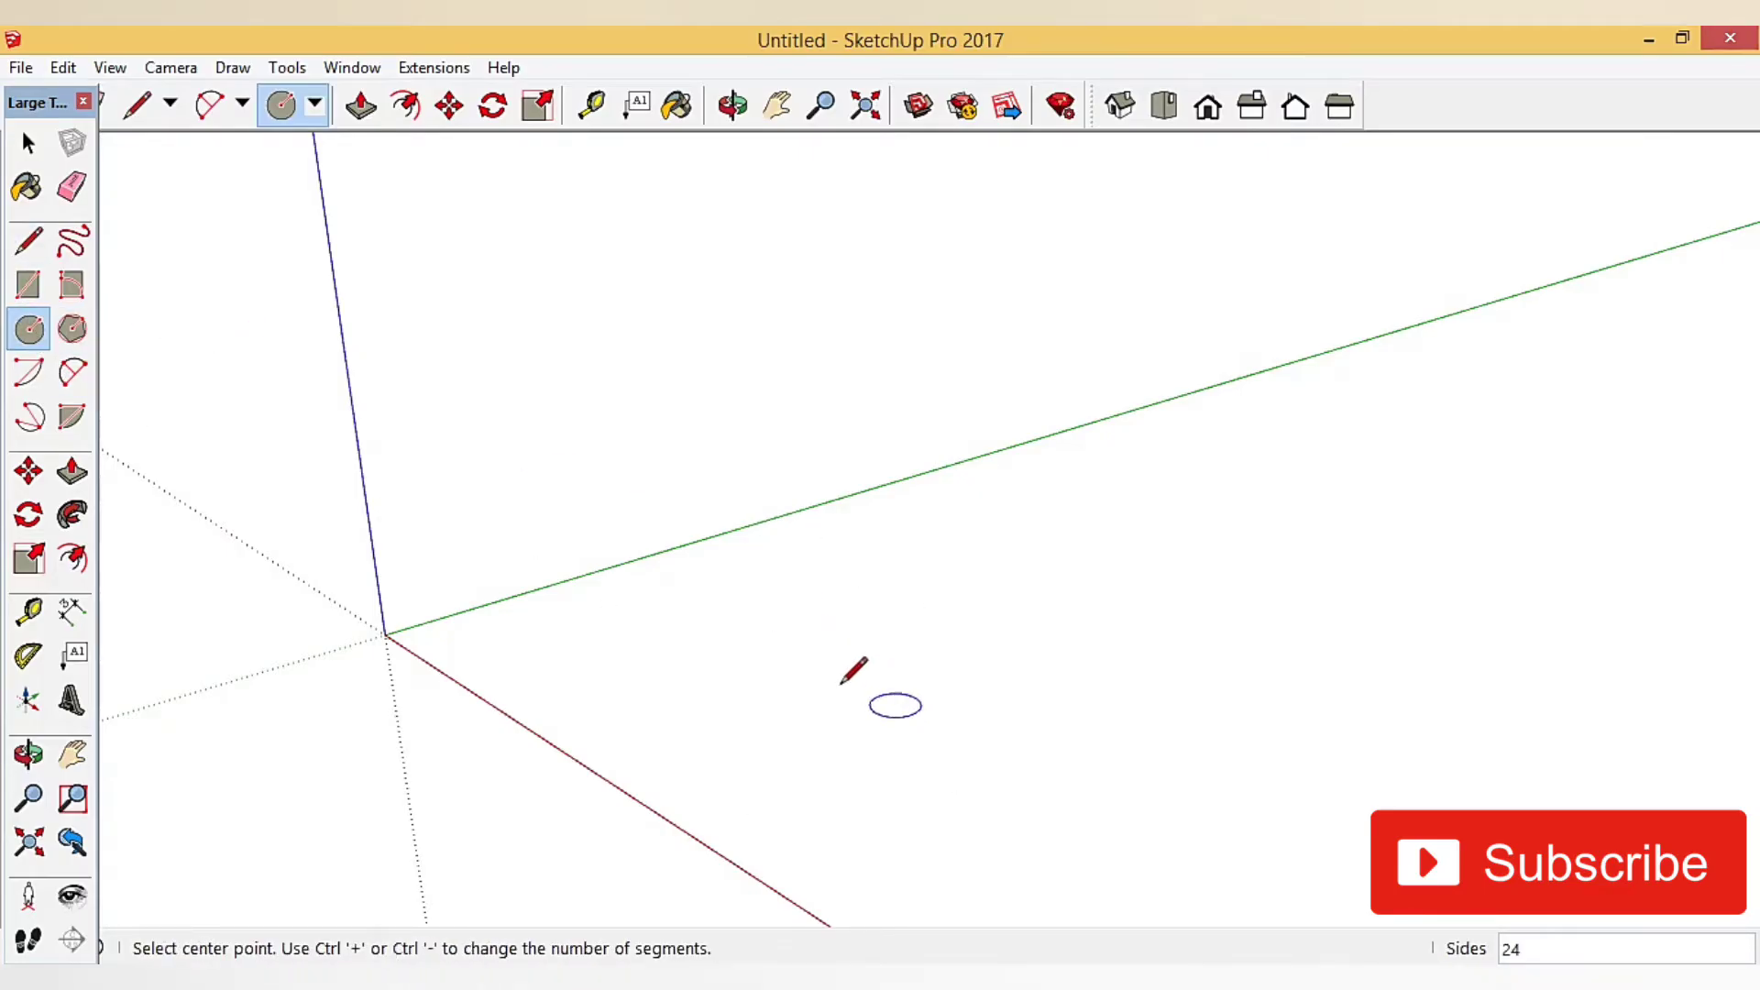
left_click(870, 678)
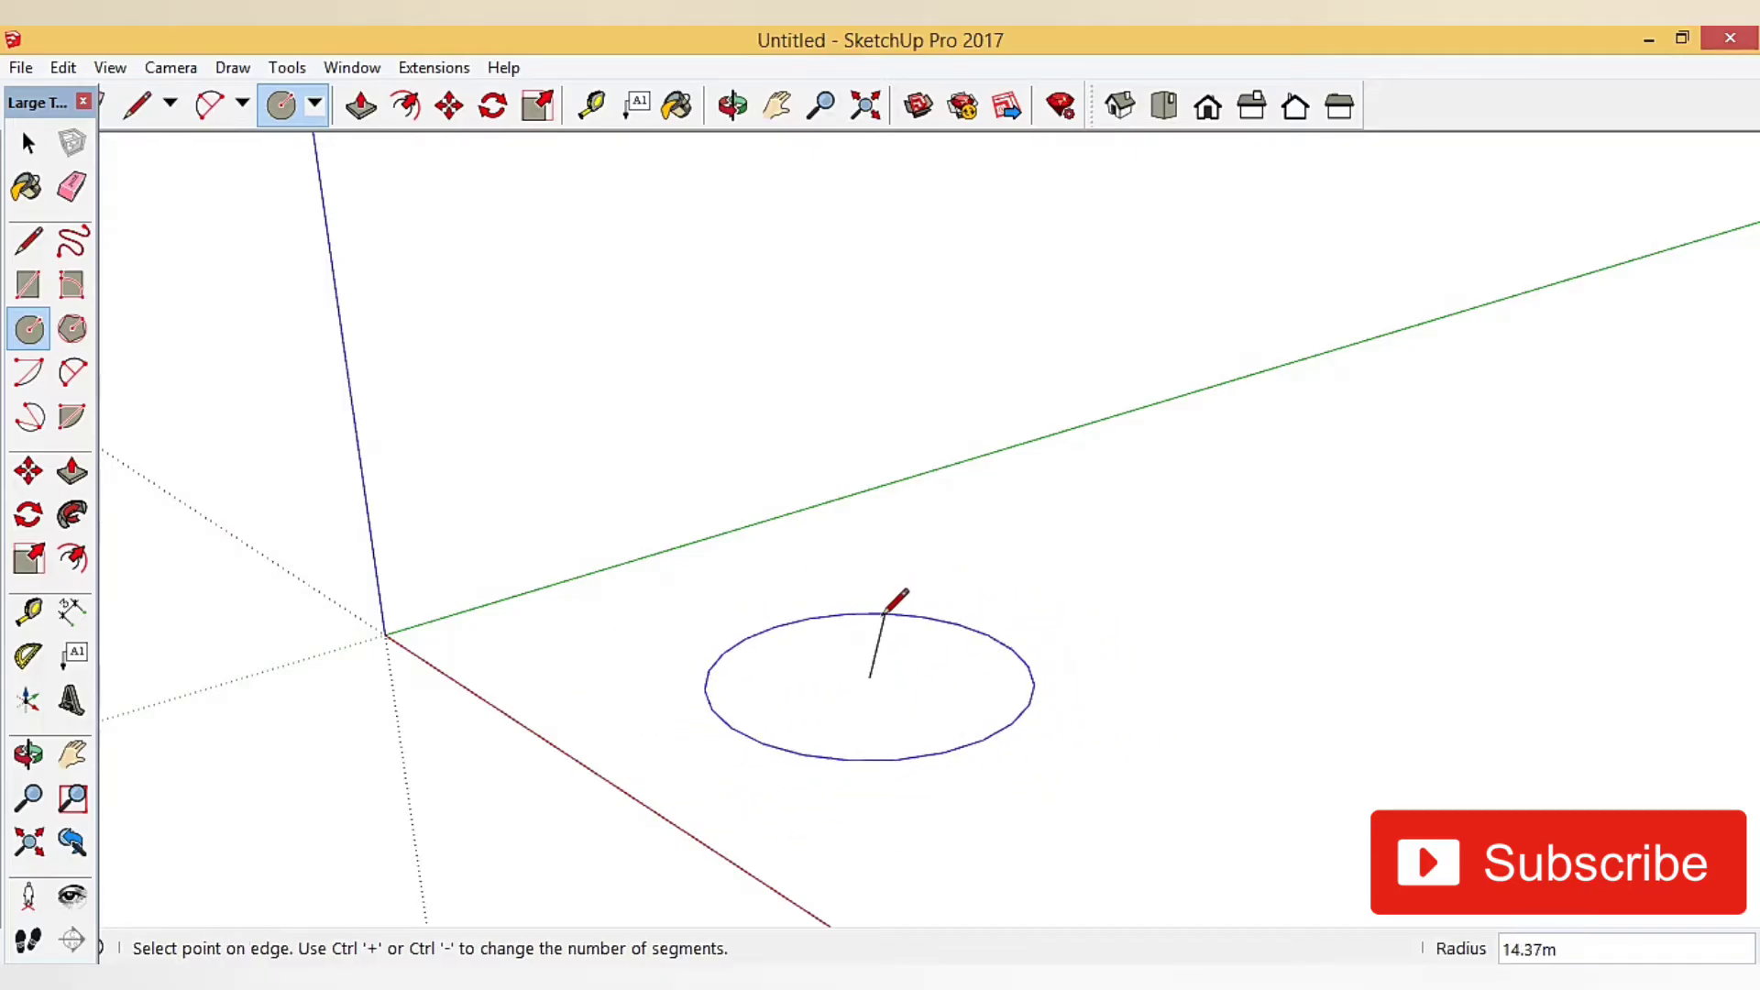
scroll(869, 635, "up", 2)
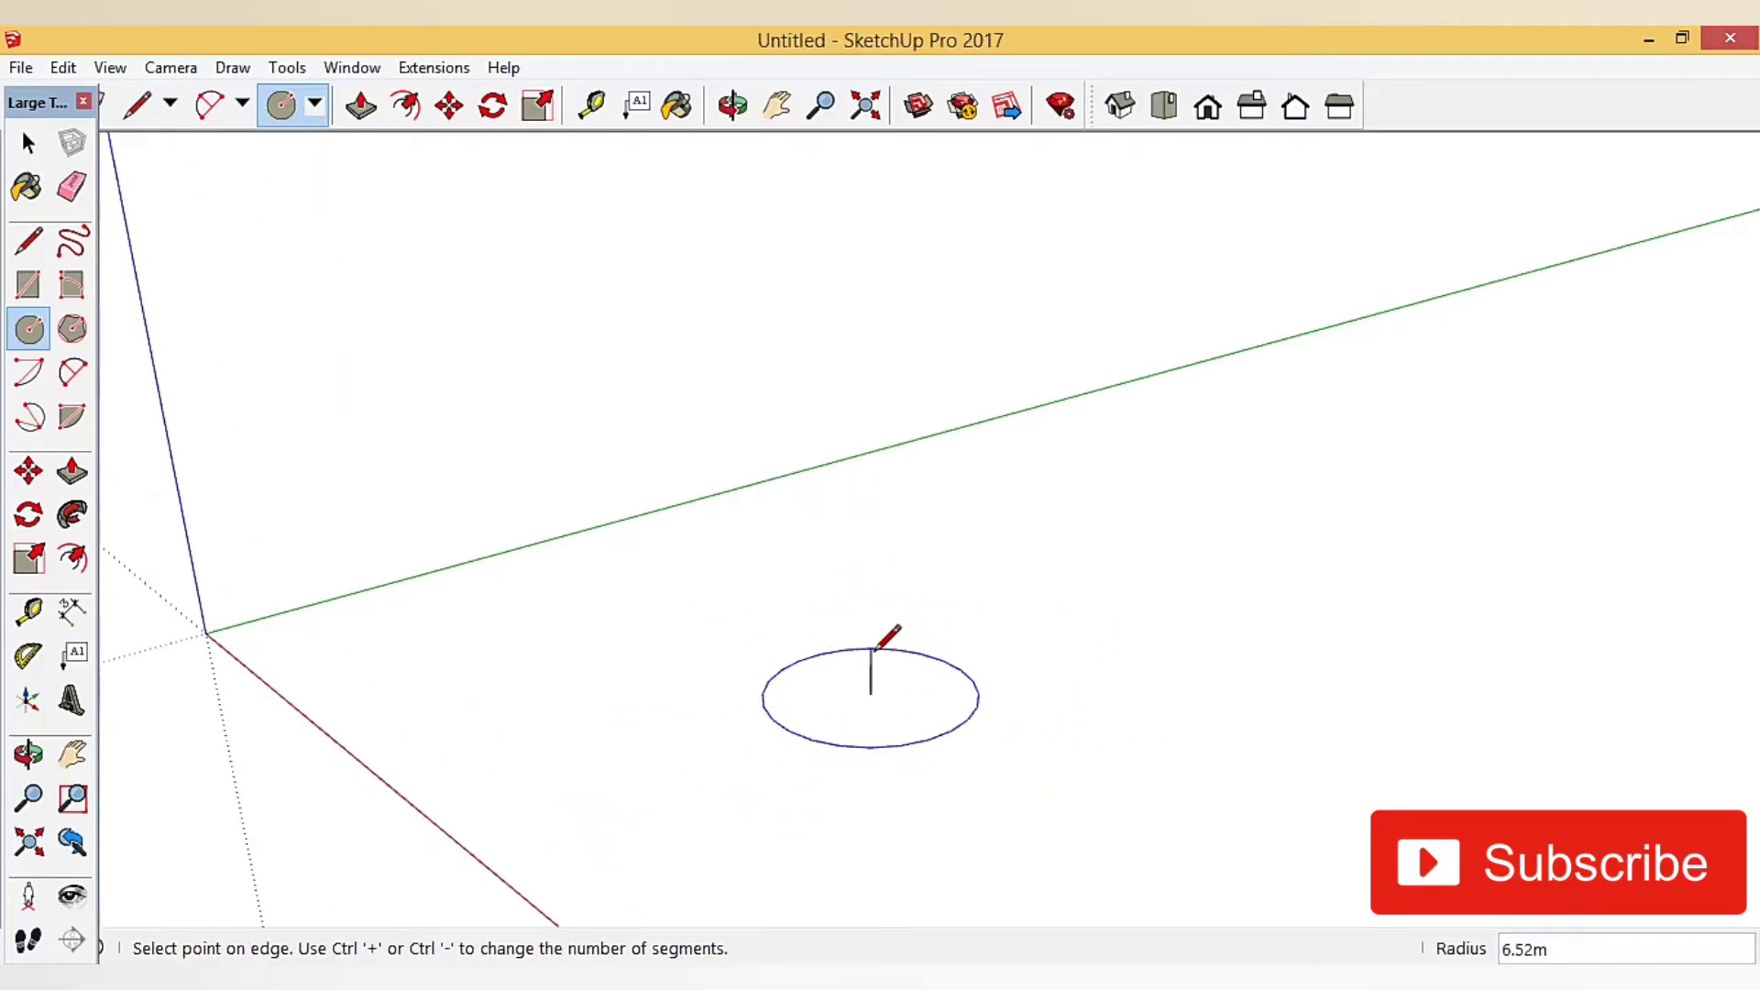
scroll(880, 670, "up", 2)
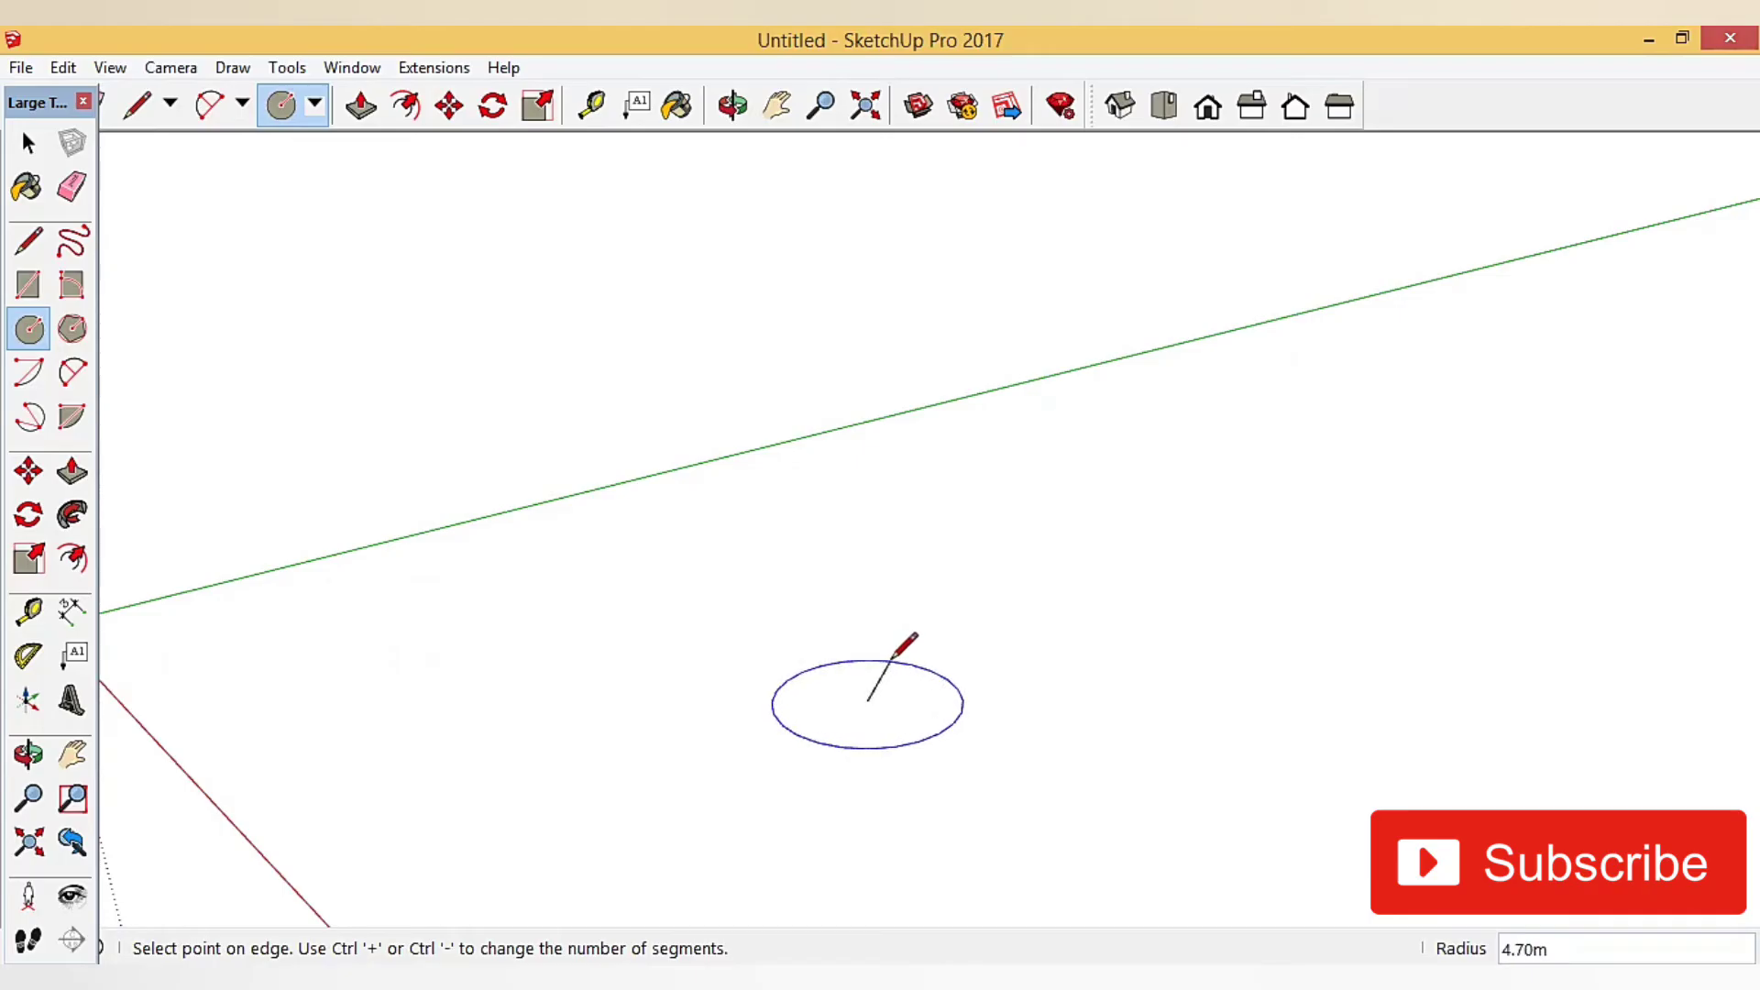
key("Return")
scroll(898, 625, "up", 2)
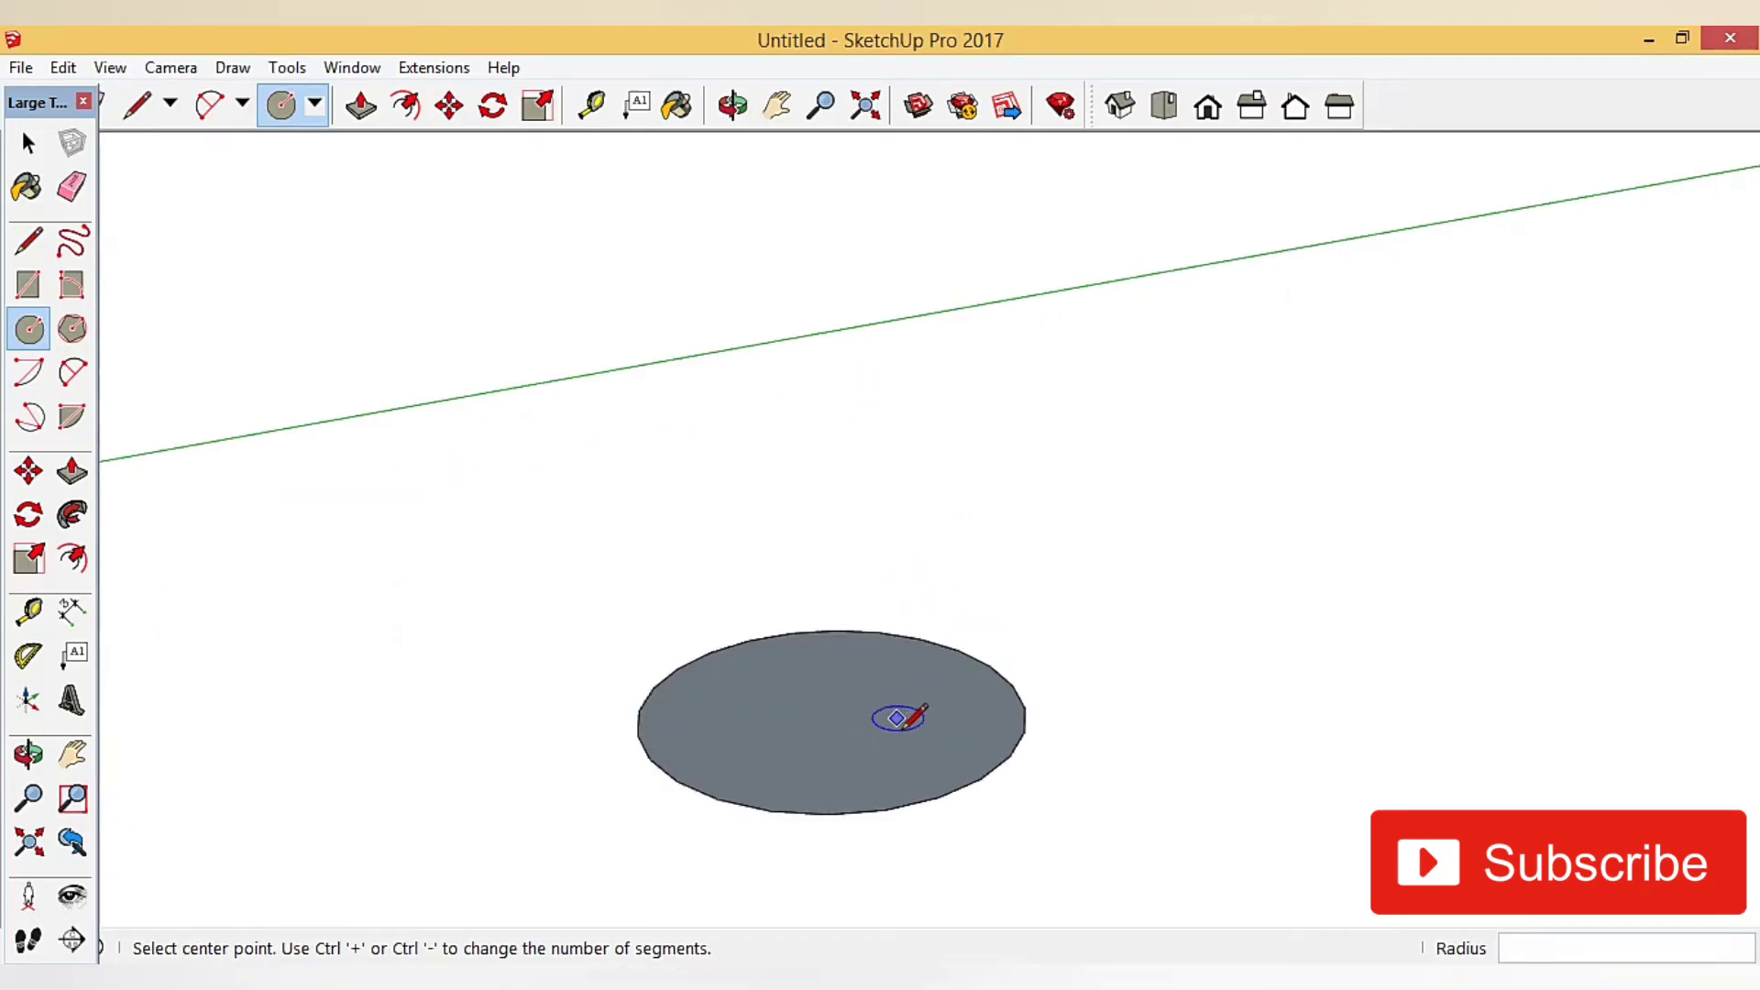
scroll(897, 720, "up", 1)
middle_click_drag(896, 711, 865, 818)
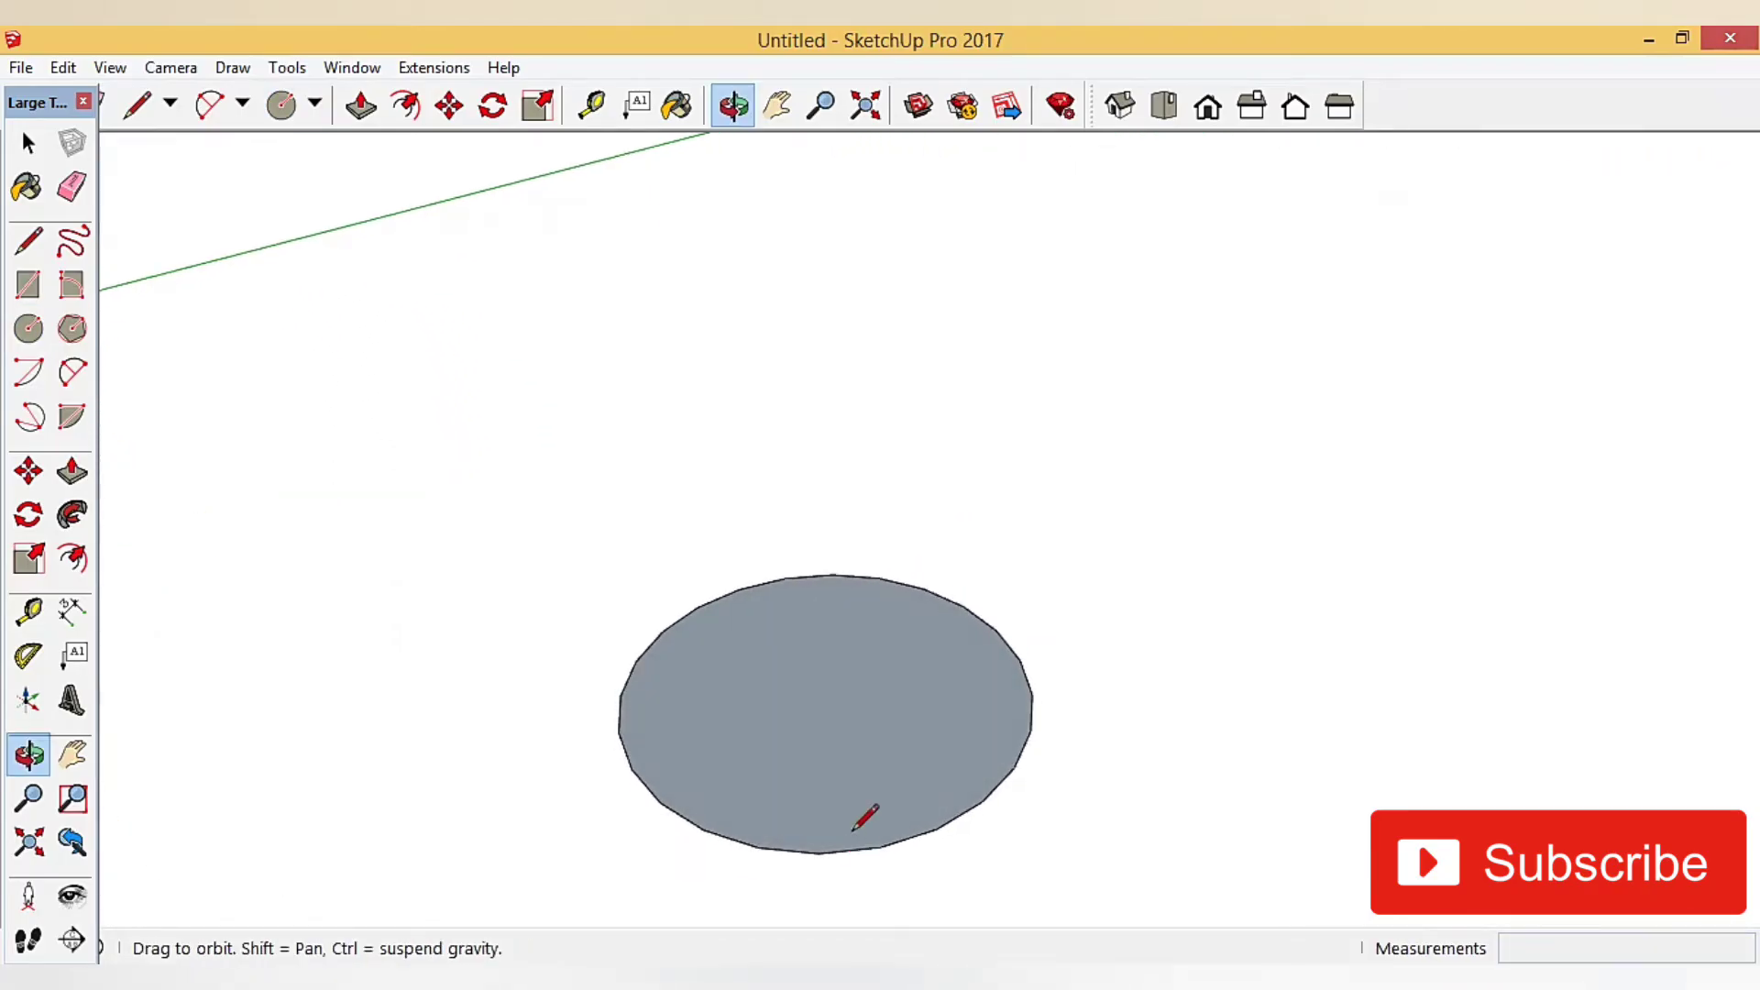
scroll(873, 736, "up", 2)
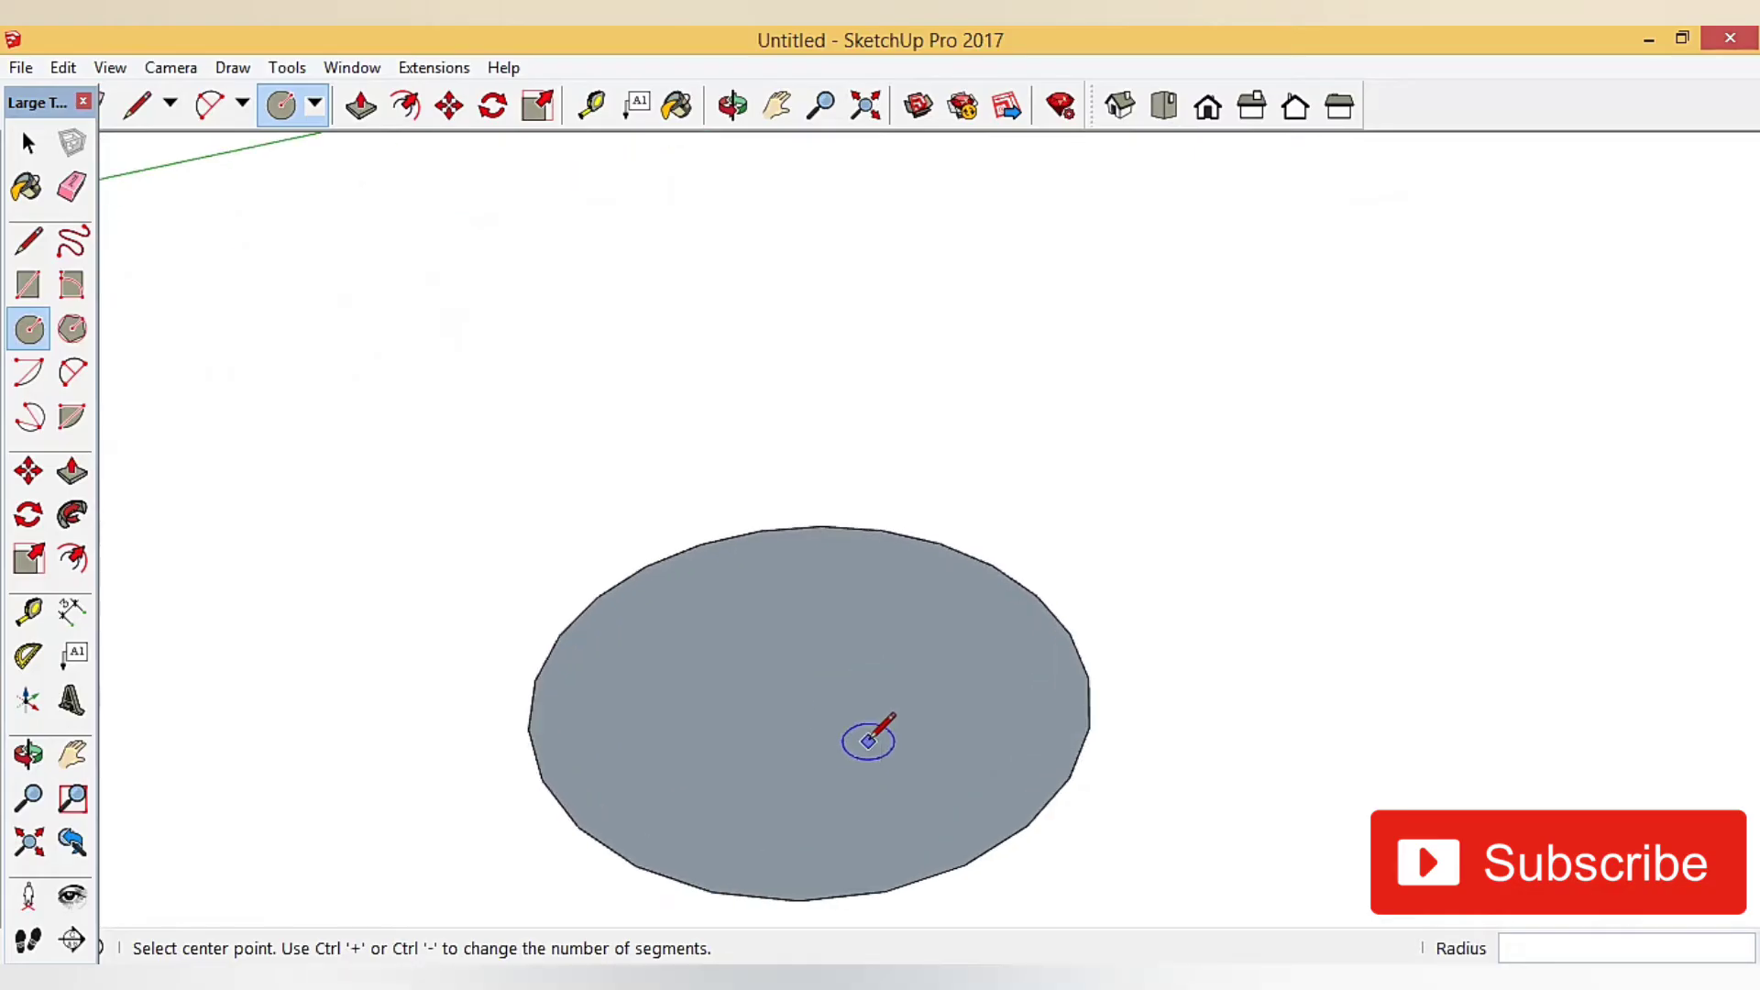
- Draw a diameter line across the circle, rim to centre to opposite rim
left_click(29, 242)
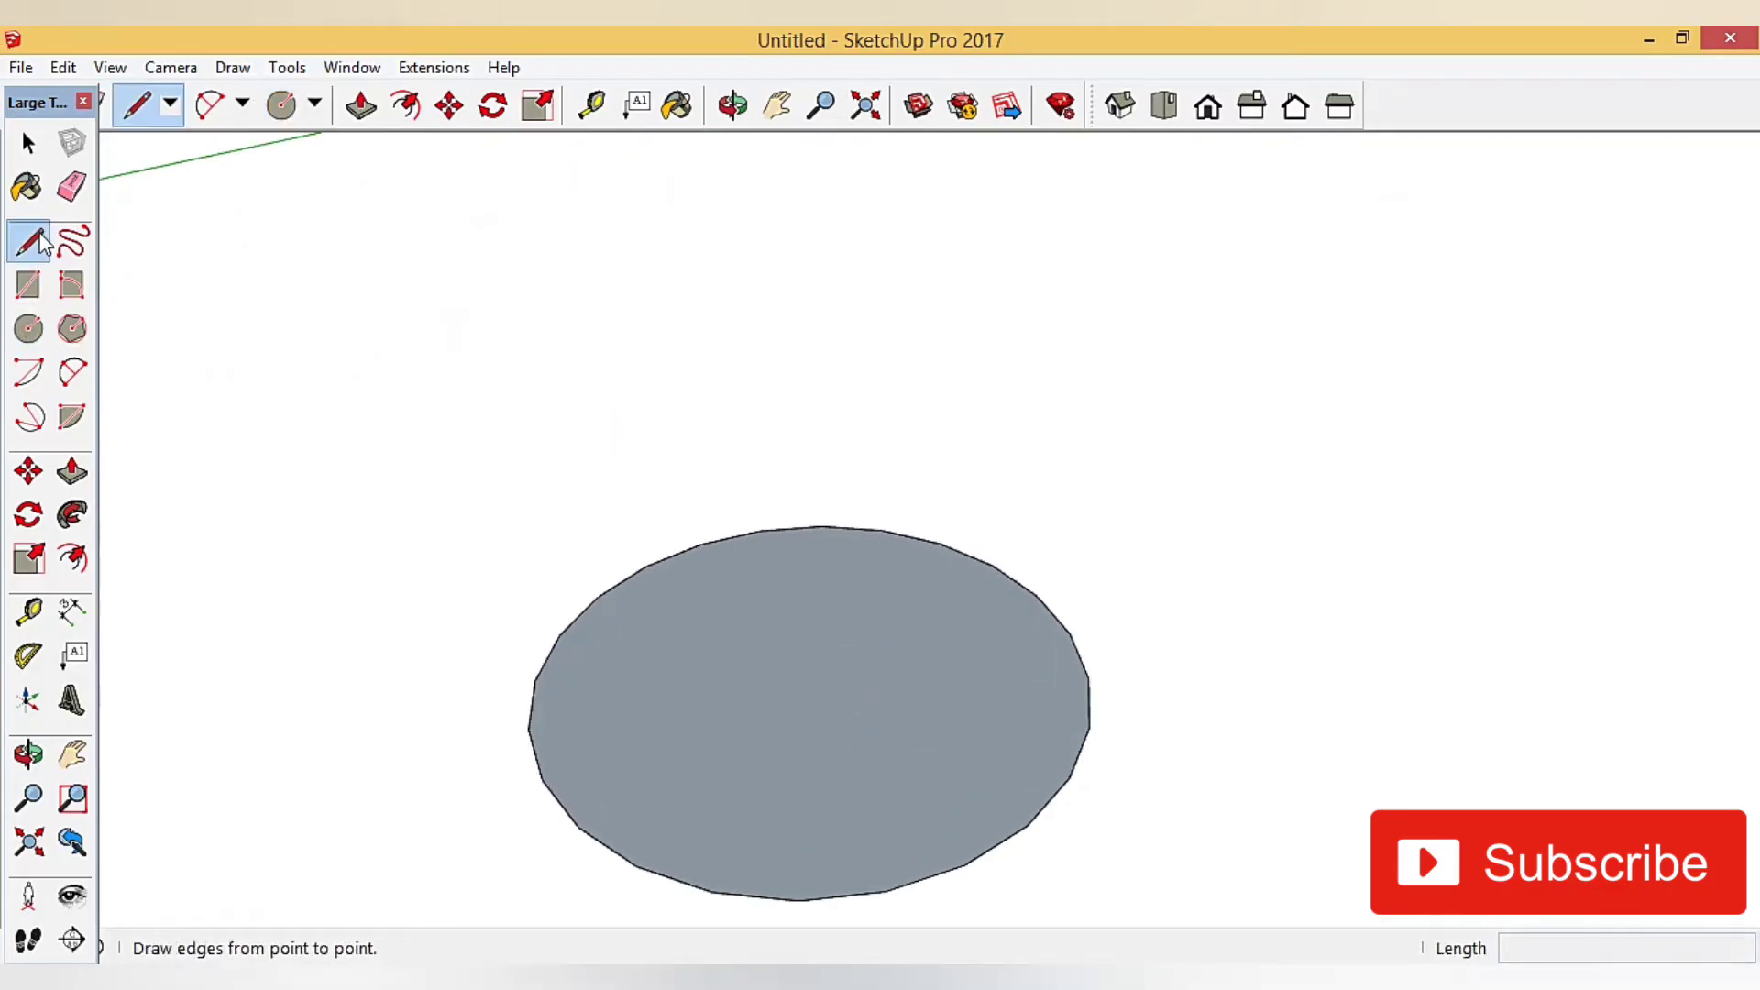
left_click(963, 865)
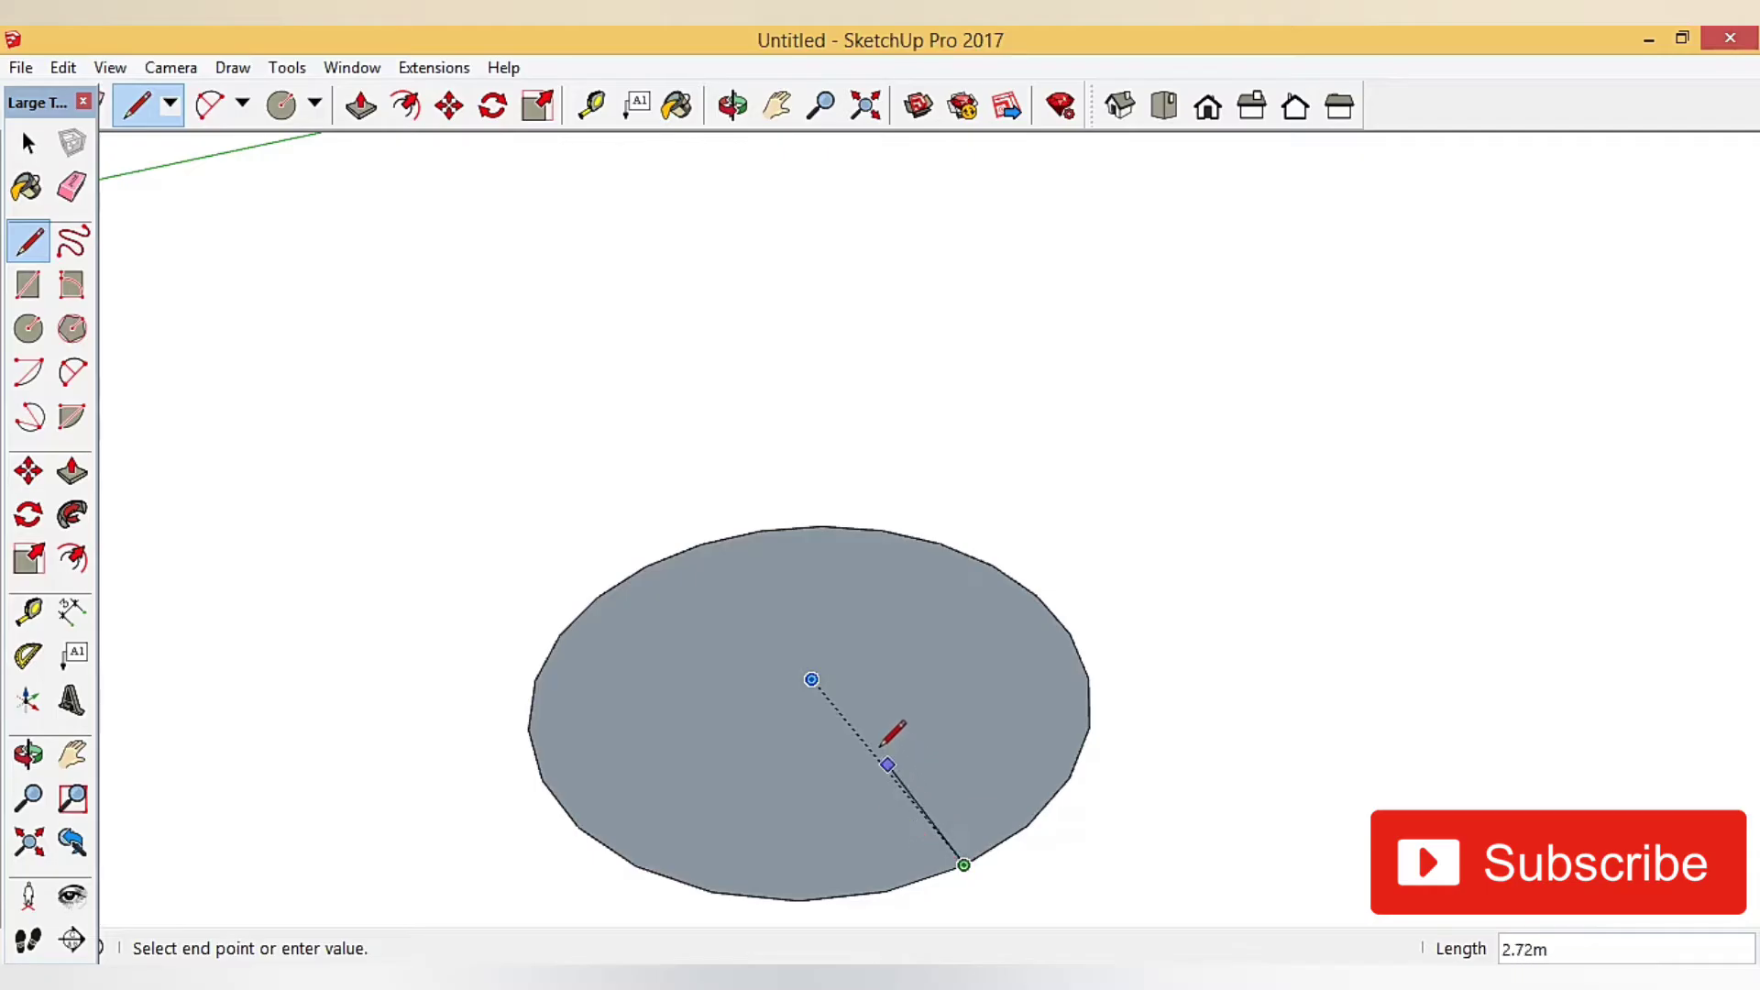
left_click(812, 679)
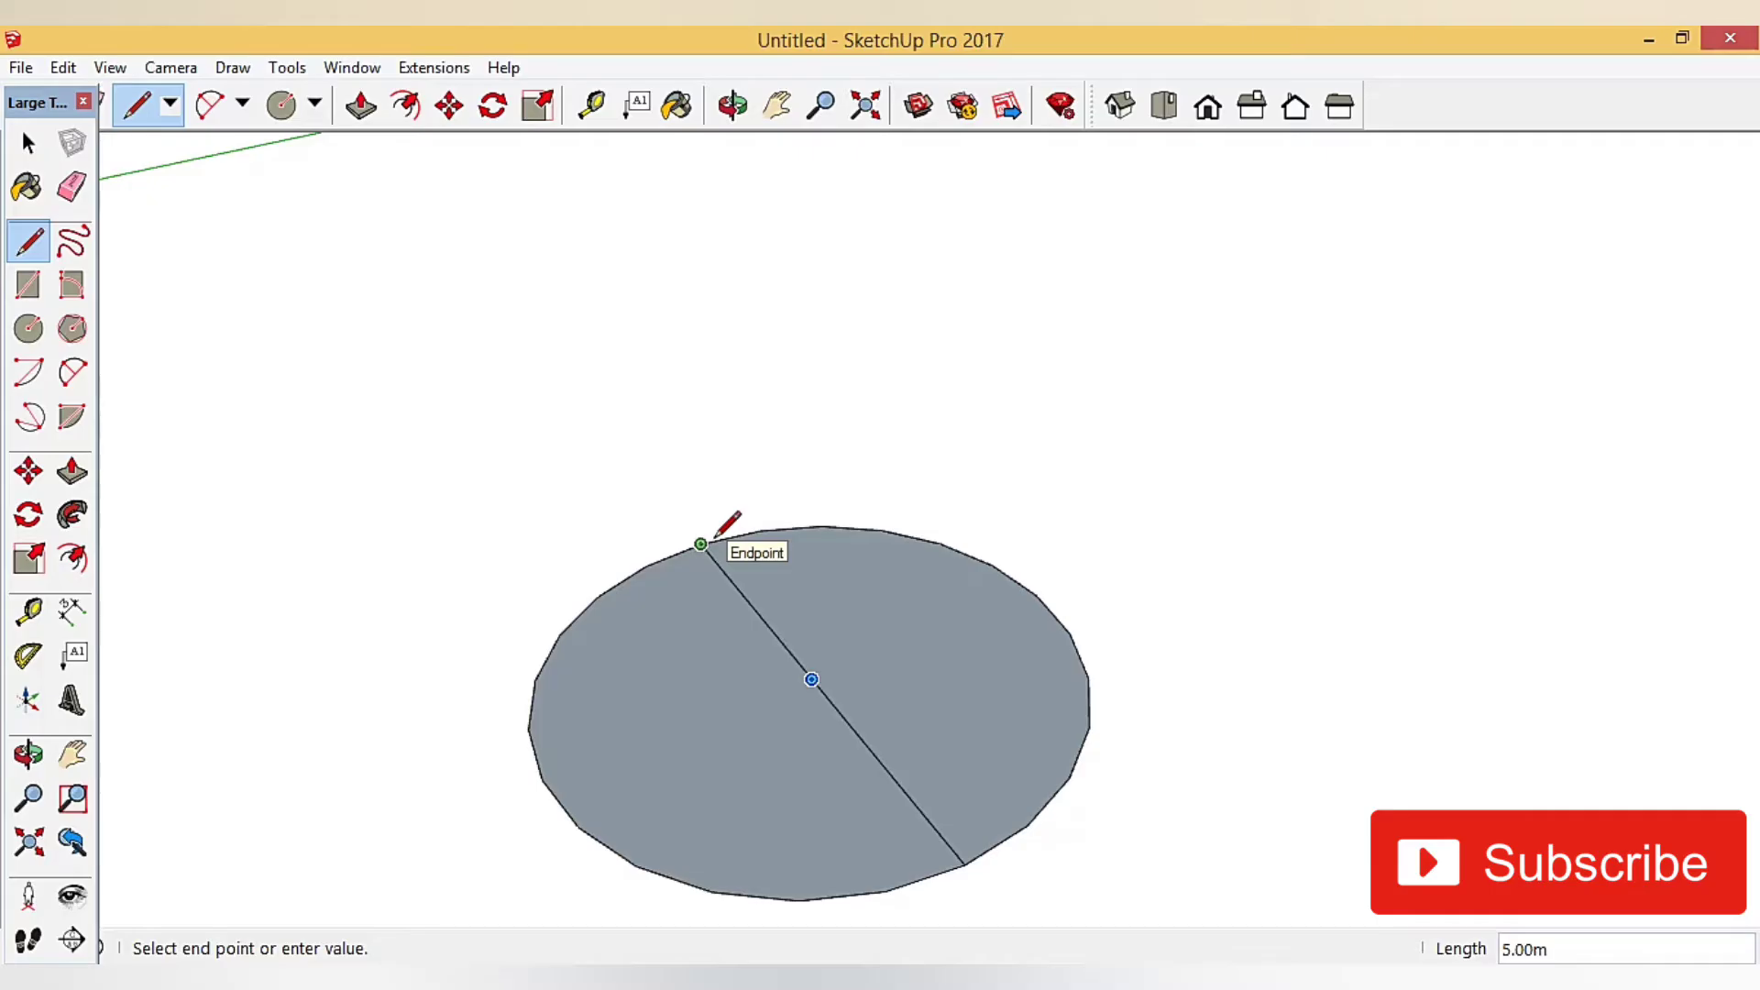
left_click(714, 537)
scroll(733, 587, "down", 2)
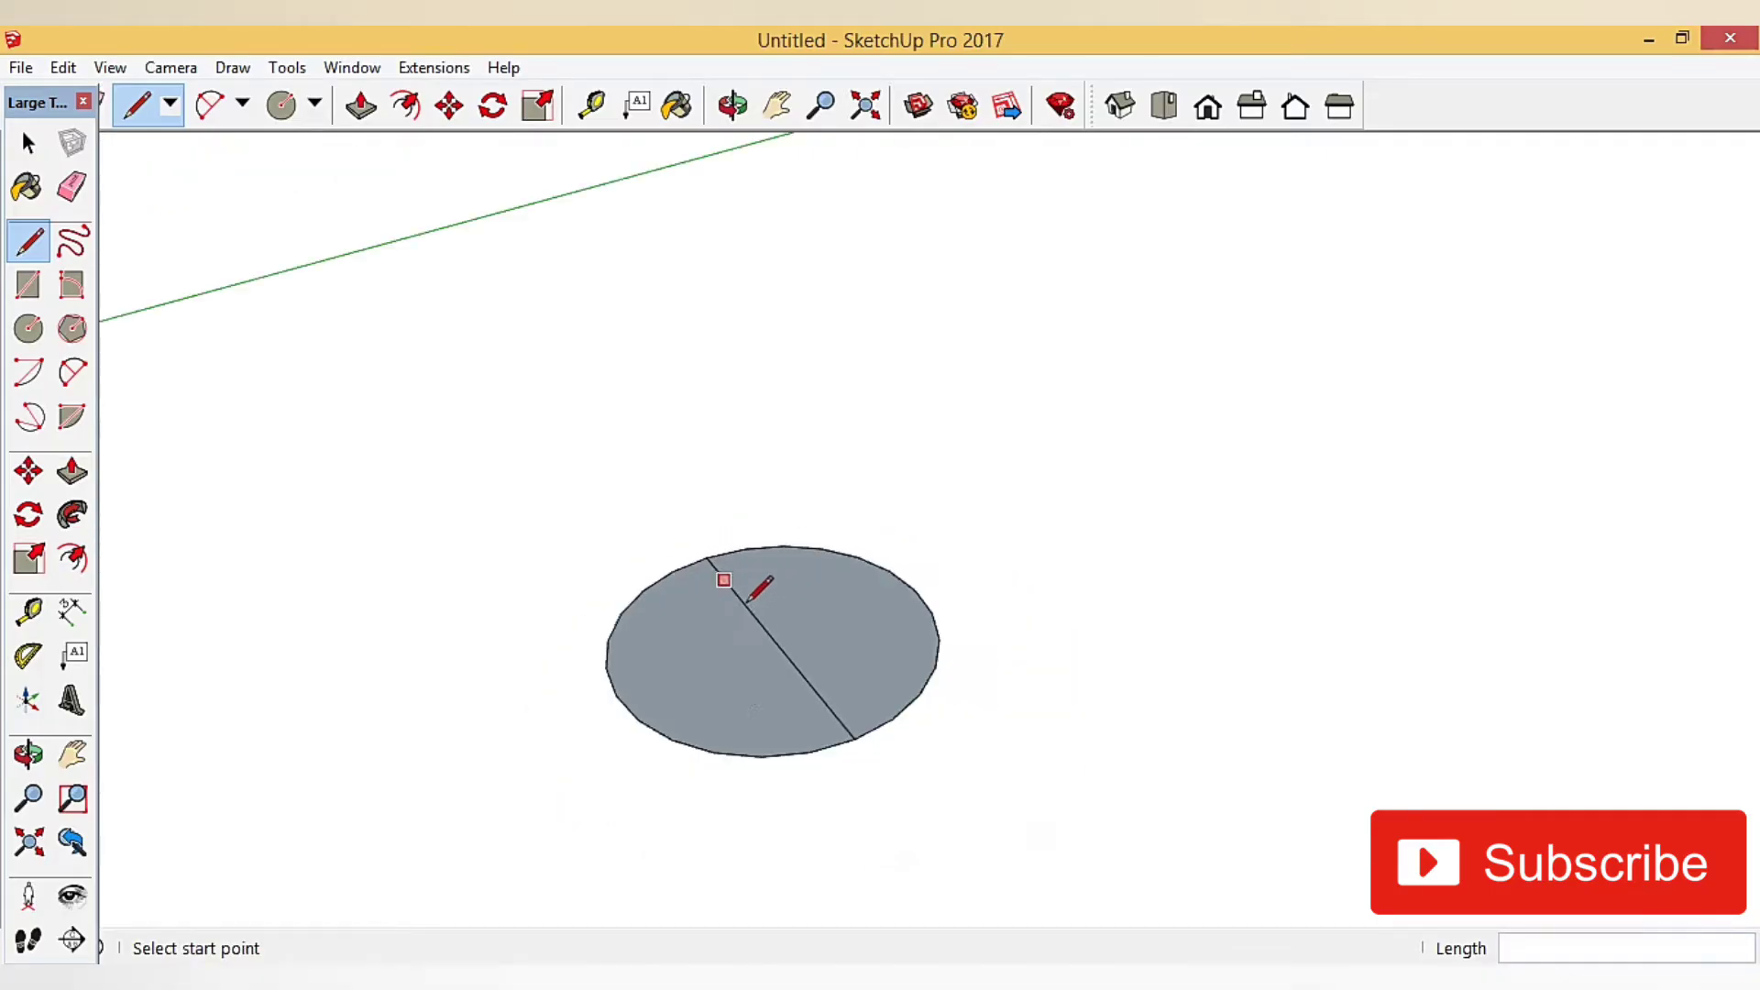
mouse_move(759, 589)
middle_mouse_down()
mouse_move(947, 687)
mouse_move(842, 668)
middle_mouse_up()
scroll(843, 667, "up", 3)
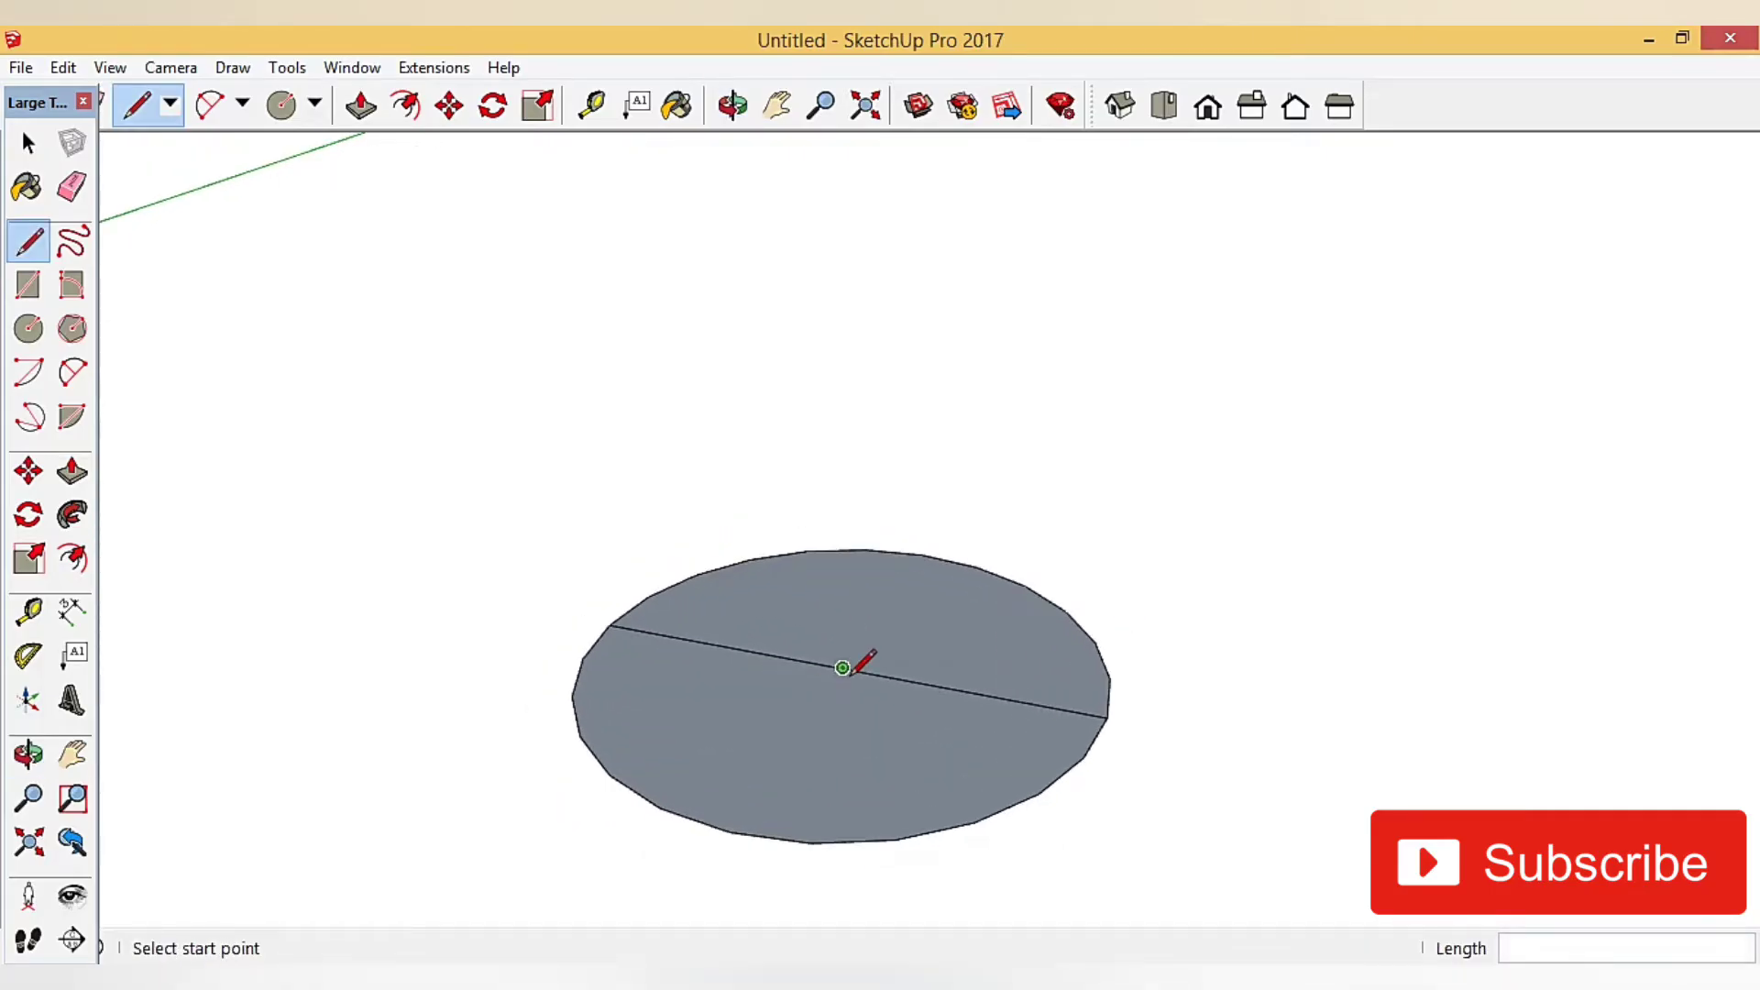
- Draw a 5 m vertical line up the blue axis from the circle's centre
left_click(843, 667)
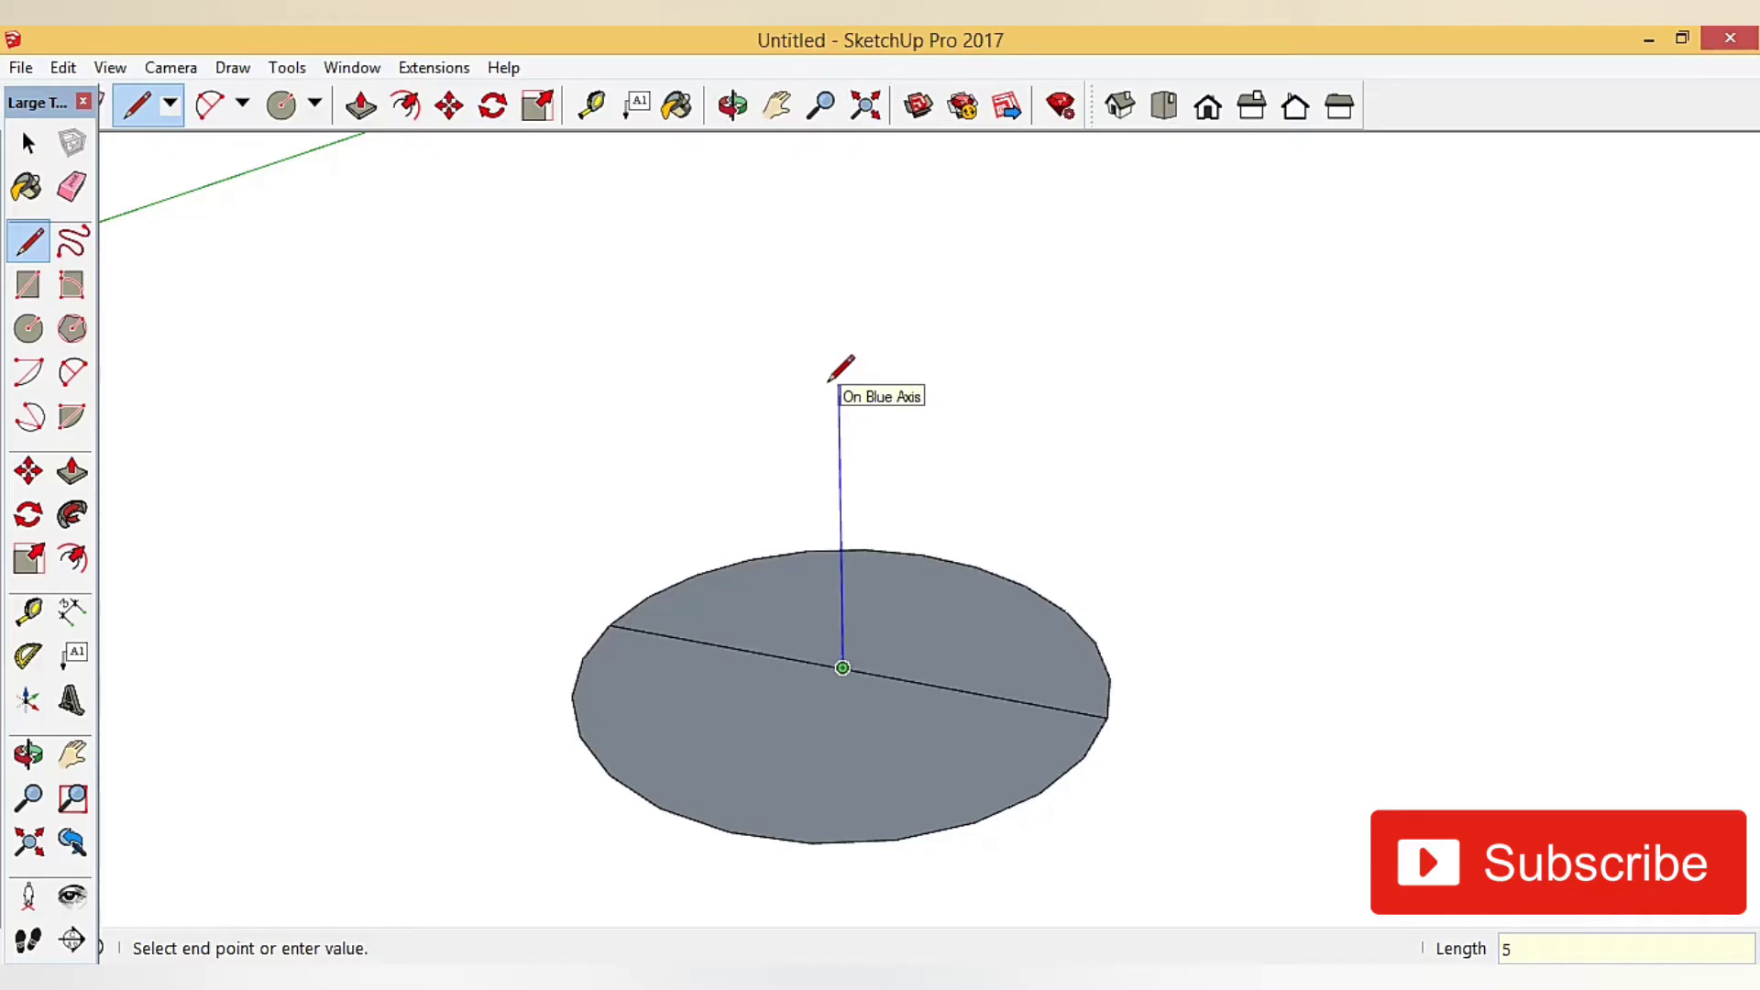
key("Return")
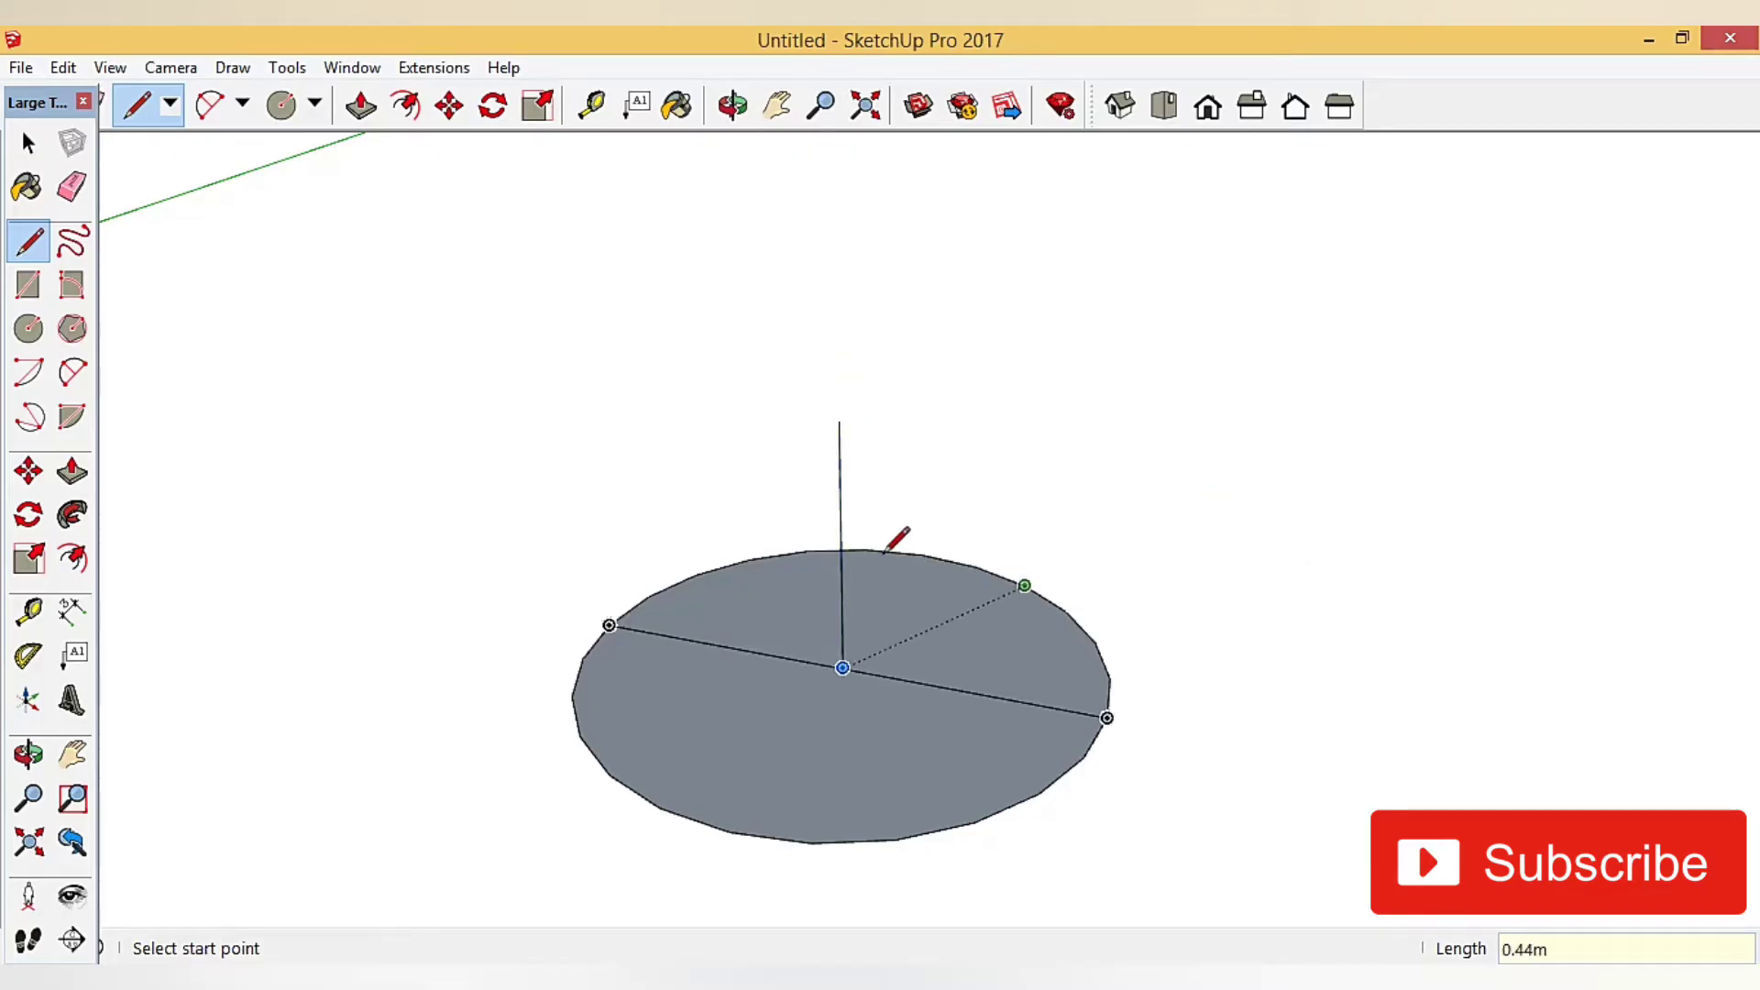
scroll(901, 538, "down", 3)
middle_click_drag(1093, 669, 842, 564)
scroll(842, 564, "up", 3)
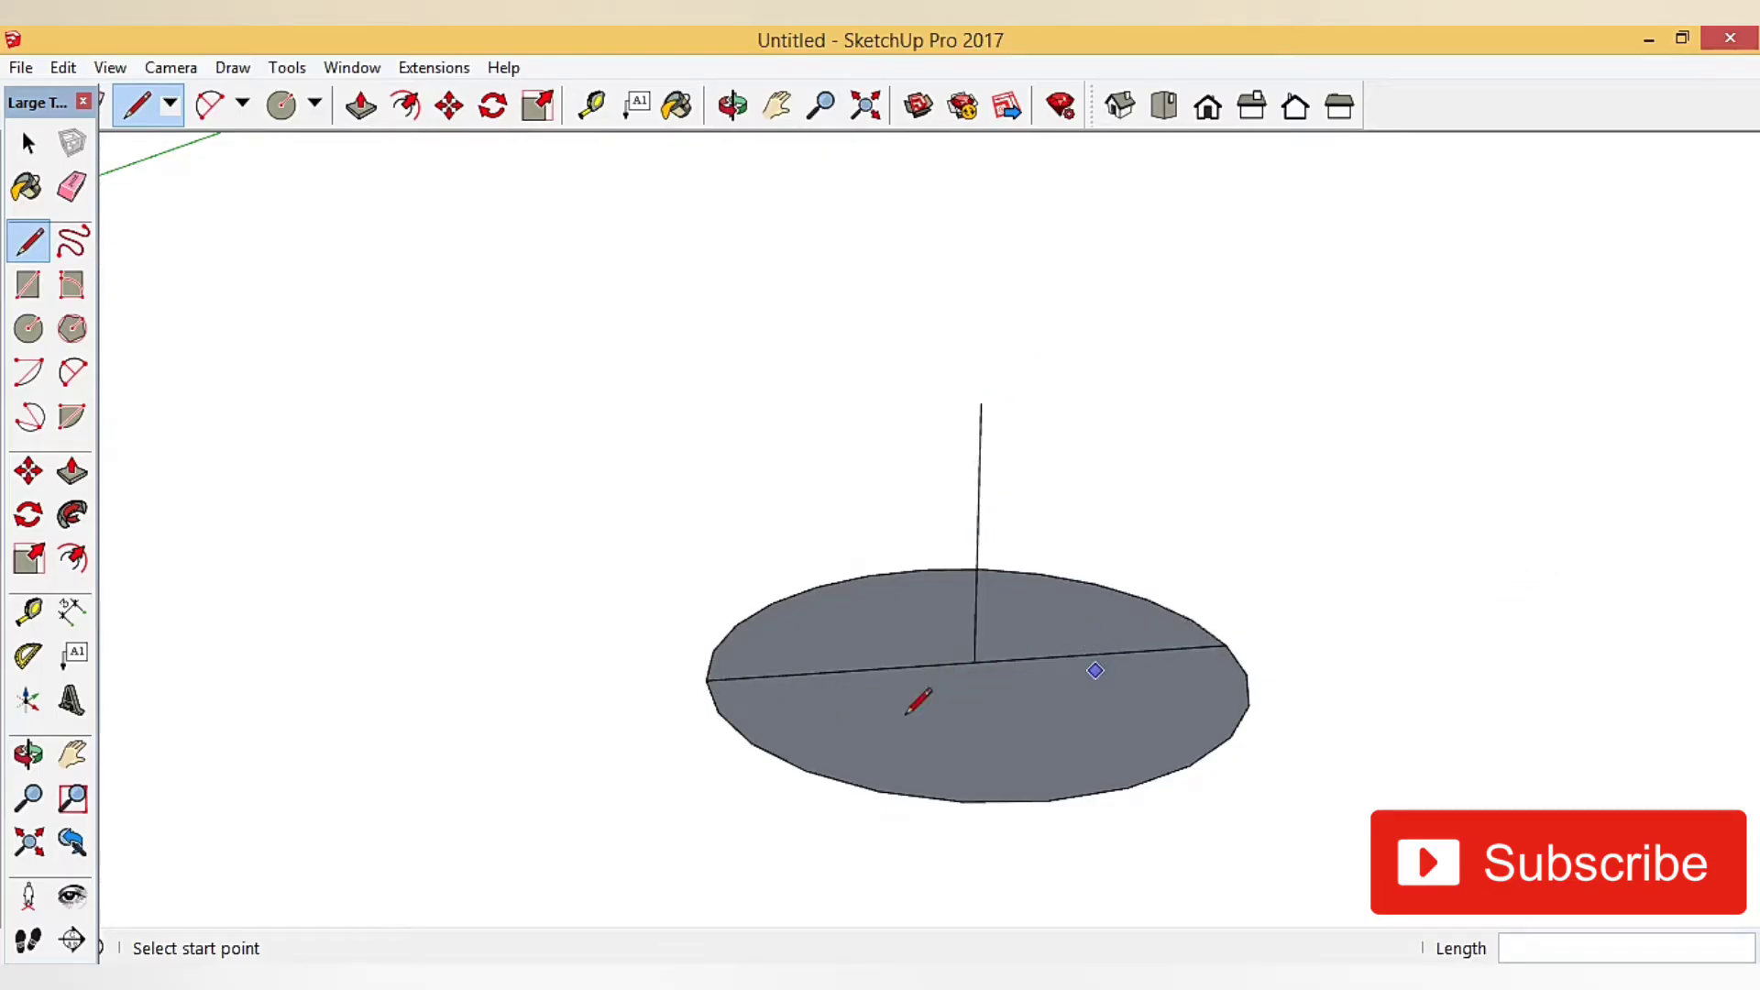
scroll(917, 712, "down", 2)
middle_click_drag(931, 711, 727, 743)
scroll(939, 672, "up", 3)
scroll(880, 624, "up", 1)
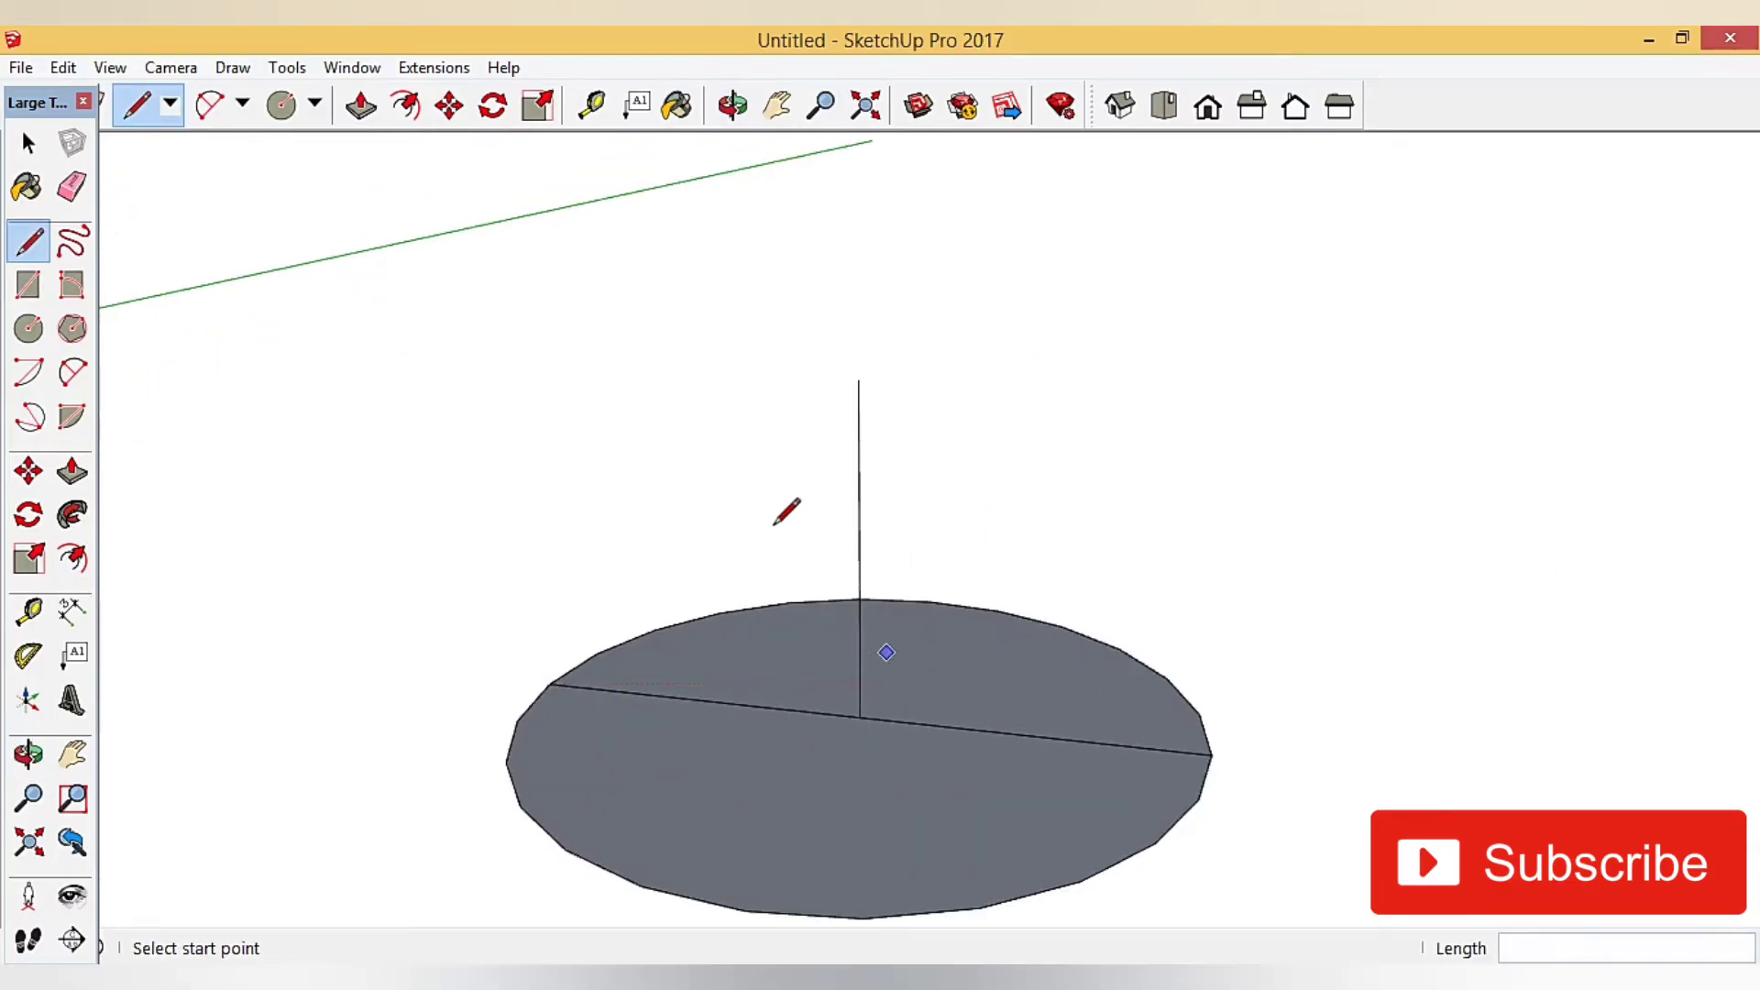
- Draw a half-circle arc between the diameter's ends, bulging up to the vertical line's top
left_click(70, 381)
mouse_move(530, 692)
middle_mouse_down()
mouse_move(617, 616)
mouse_move(655, 742)
middle_mouse_up()
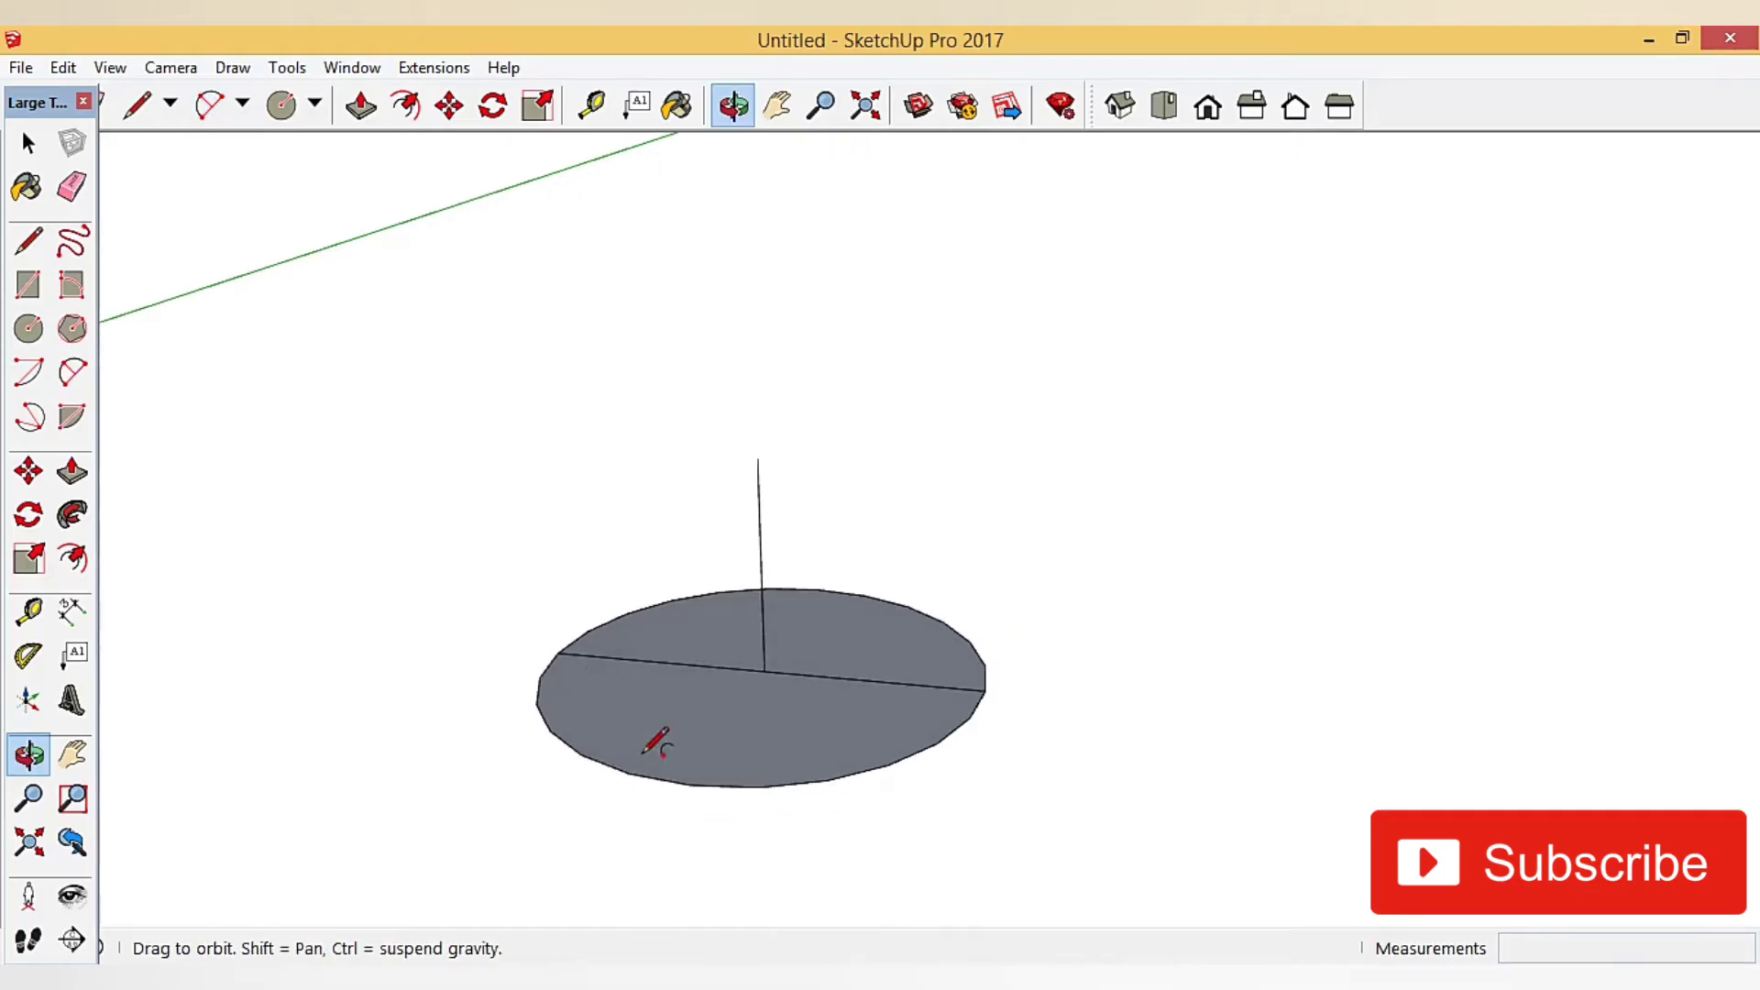
scroll(578, 642, "up", 2)
scroll(561, 641, "up", 2)
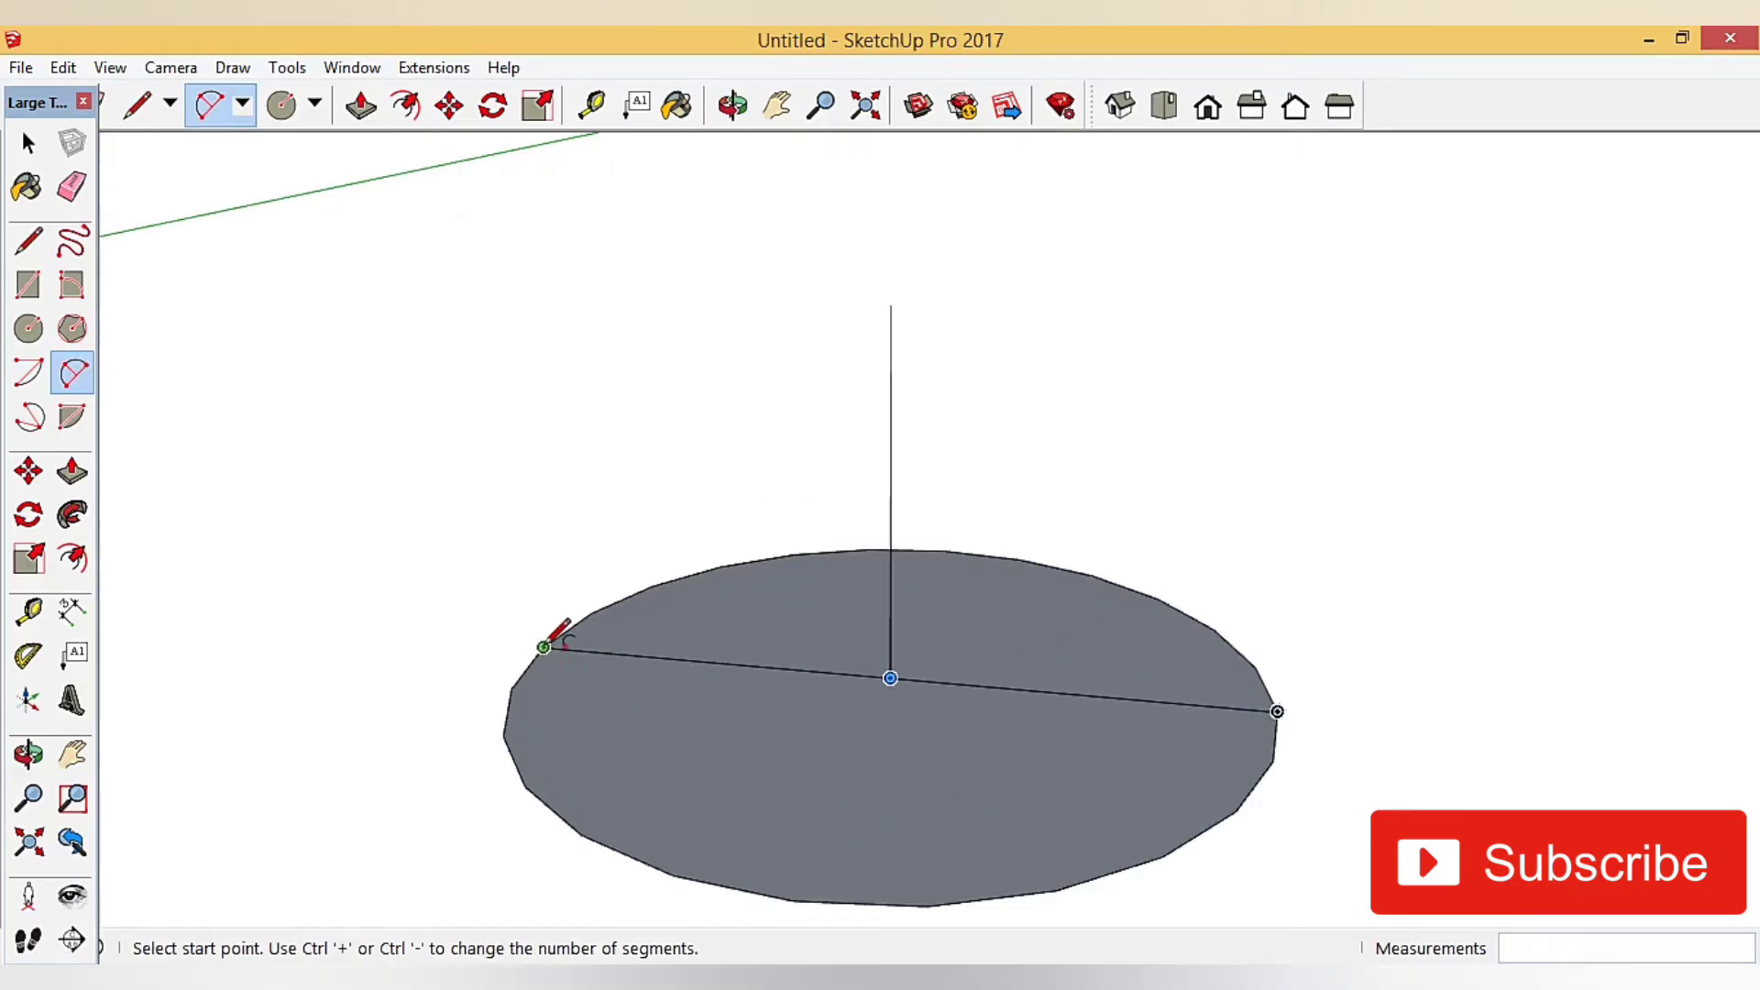
left_click(545, 647)
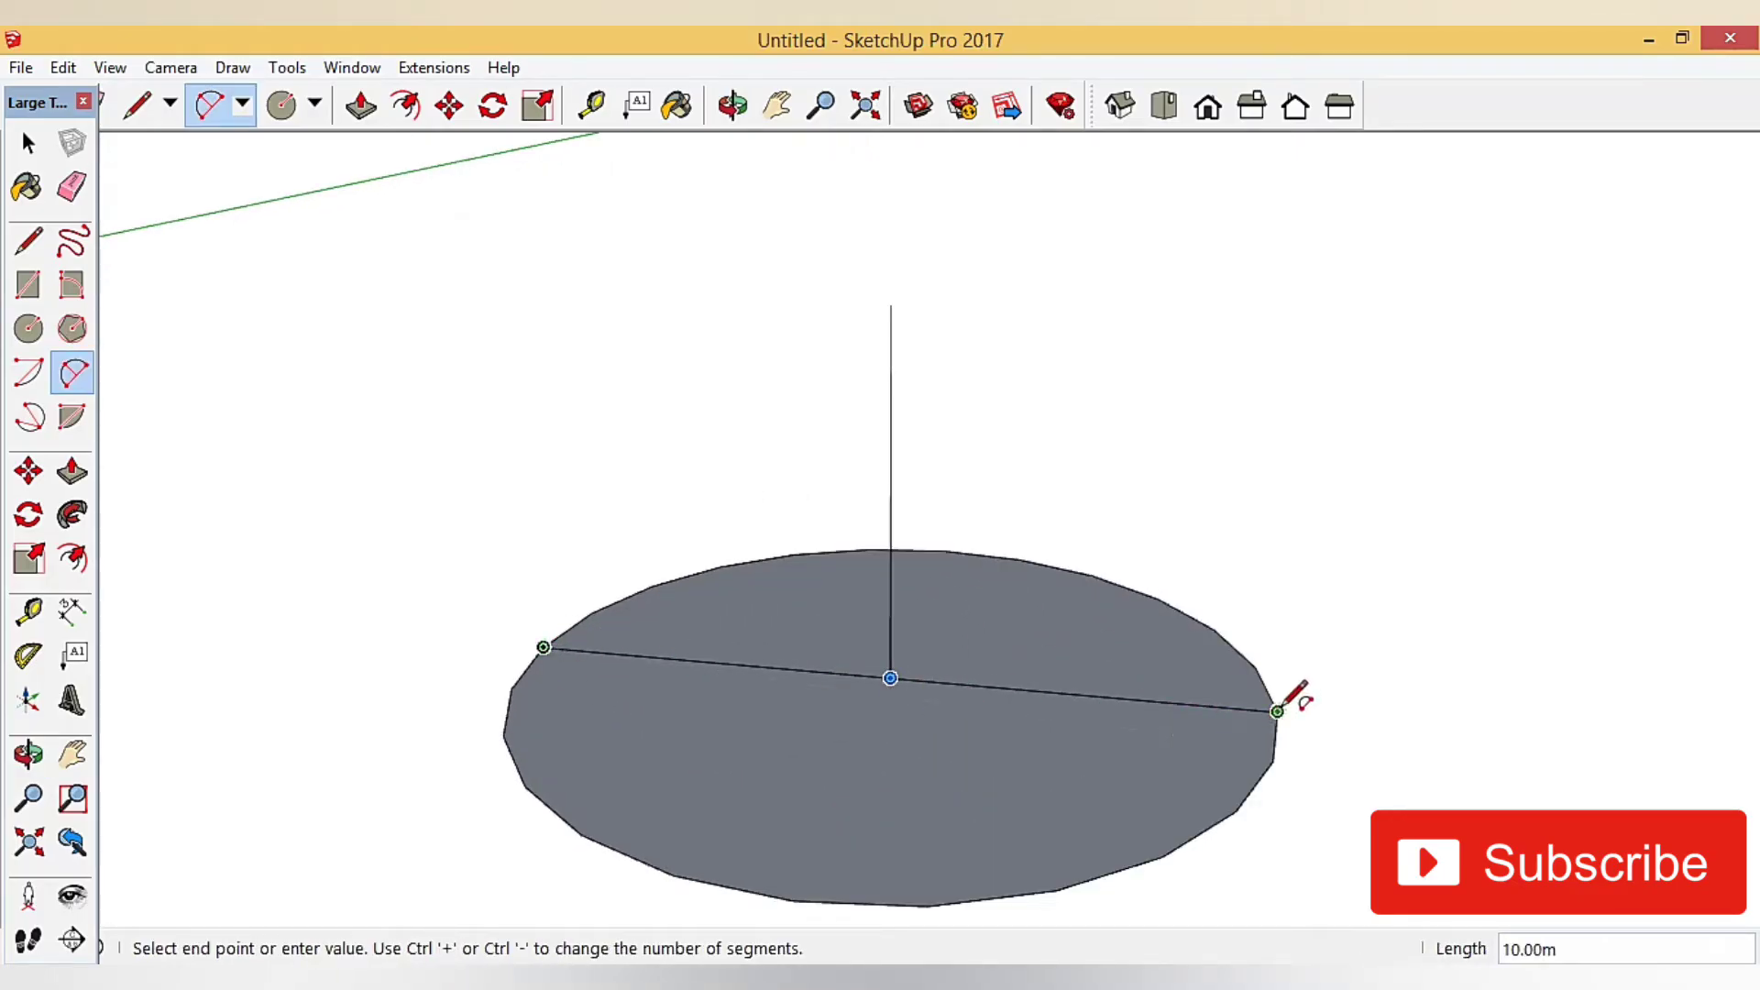
left_click(1277, 711)
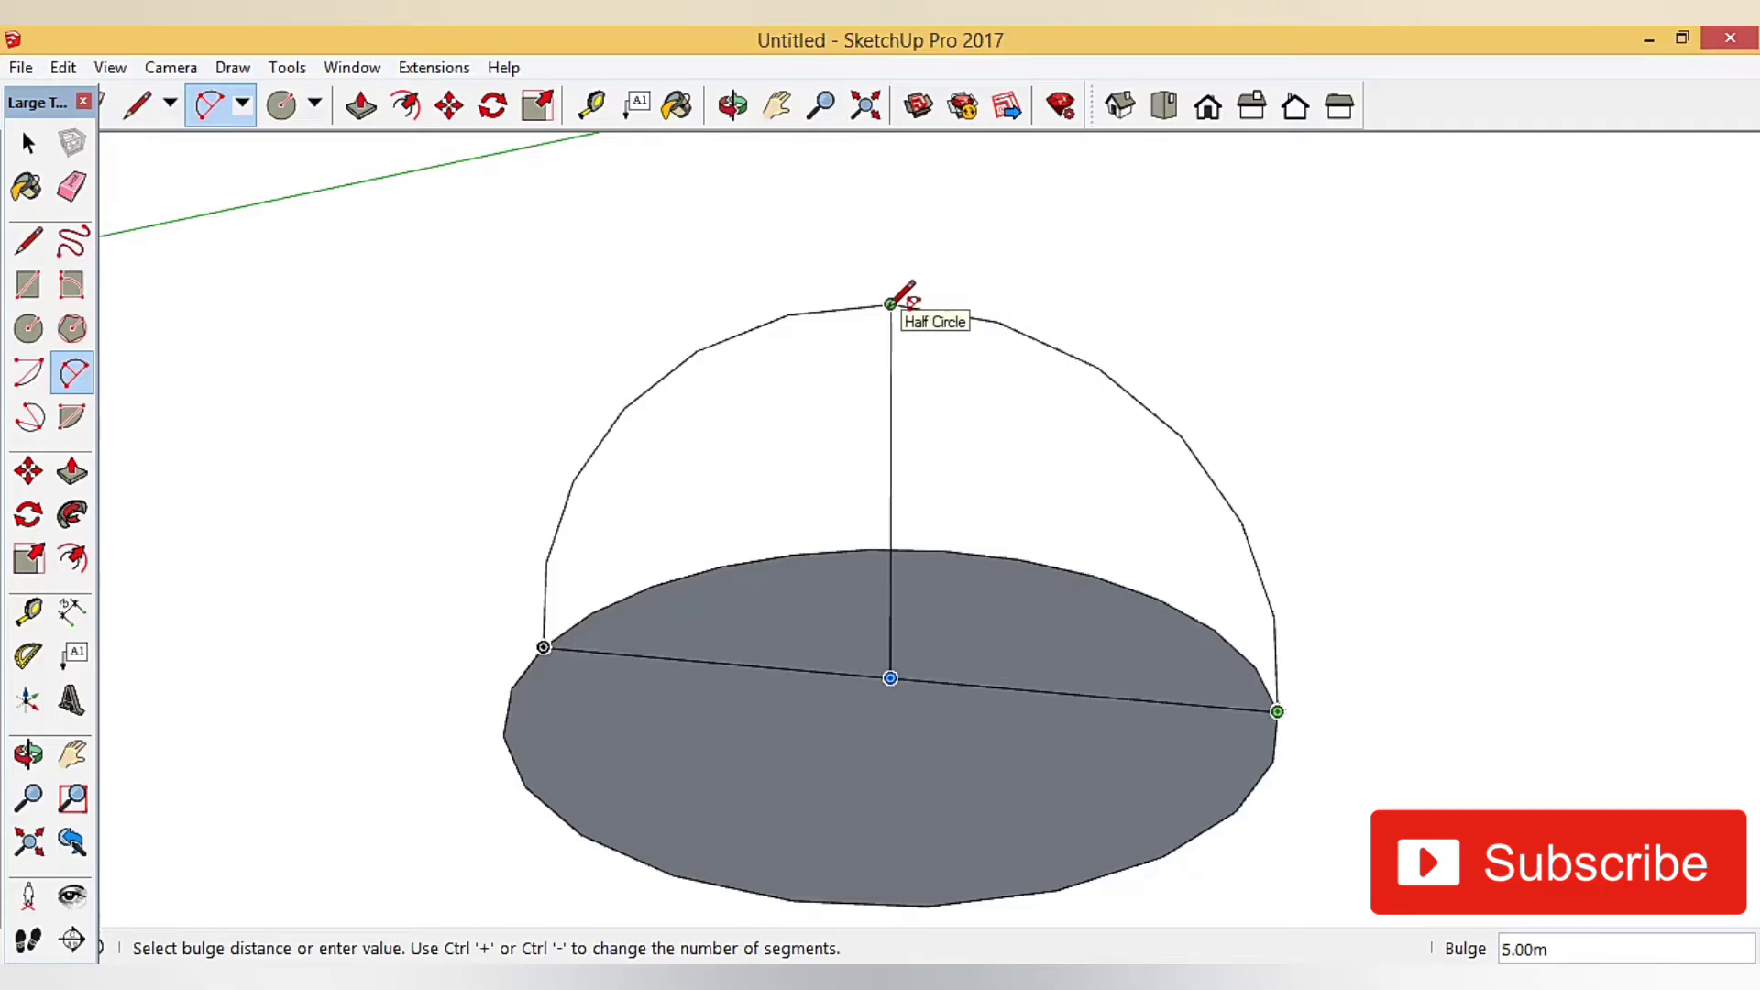
left_click(891, 303)
scroll(1101, 510, "down", 5)
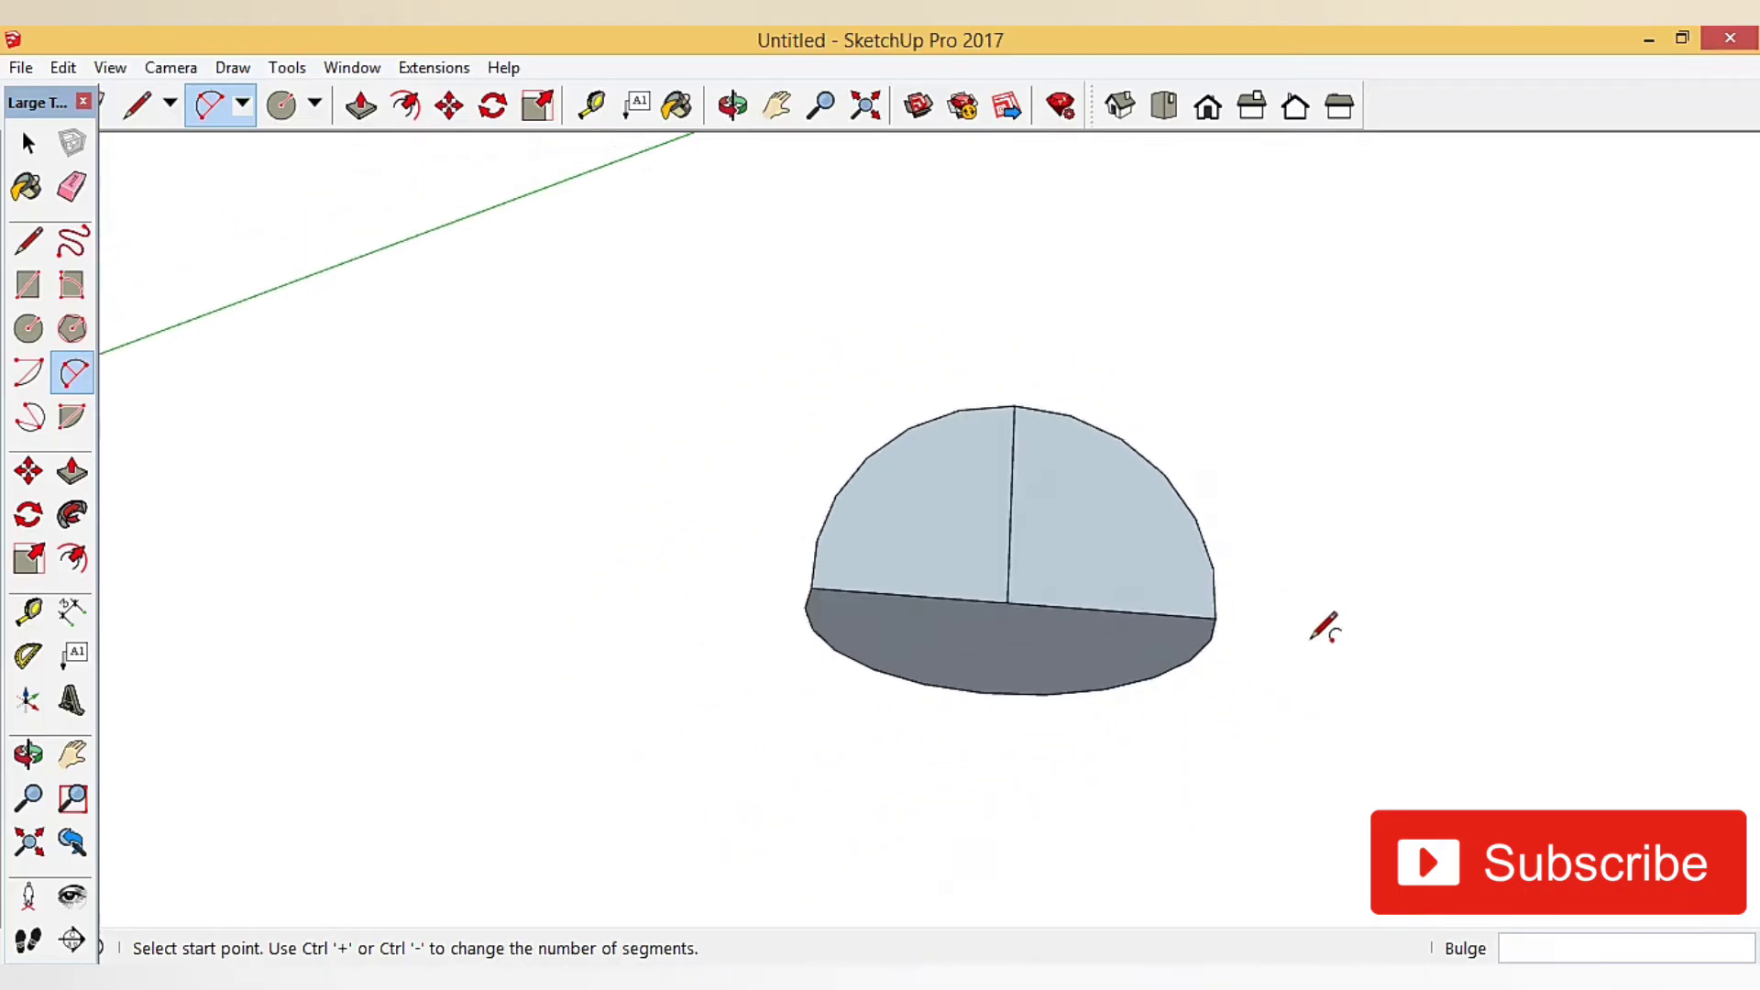
mouse_move(1324, 621)
middle_mouse_down()
mouse_move(837, 648)
mouse_move(435, 621)
middle_mouse_up()
mouse_move(435, 621)
left_mouse_down()
mouse_move(306, 510)
mouse_move(731, 106)
mouse_move(1097, 409)
mouse_move(975, 688)
mouse_move(1003, 617)
left_mouse_up()
- Erase the arc's left half, leaving a quarter-circle profile from centre line to rim
key("a")
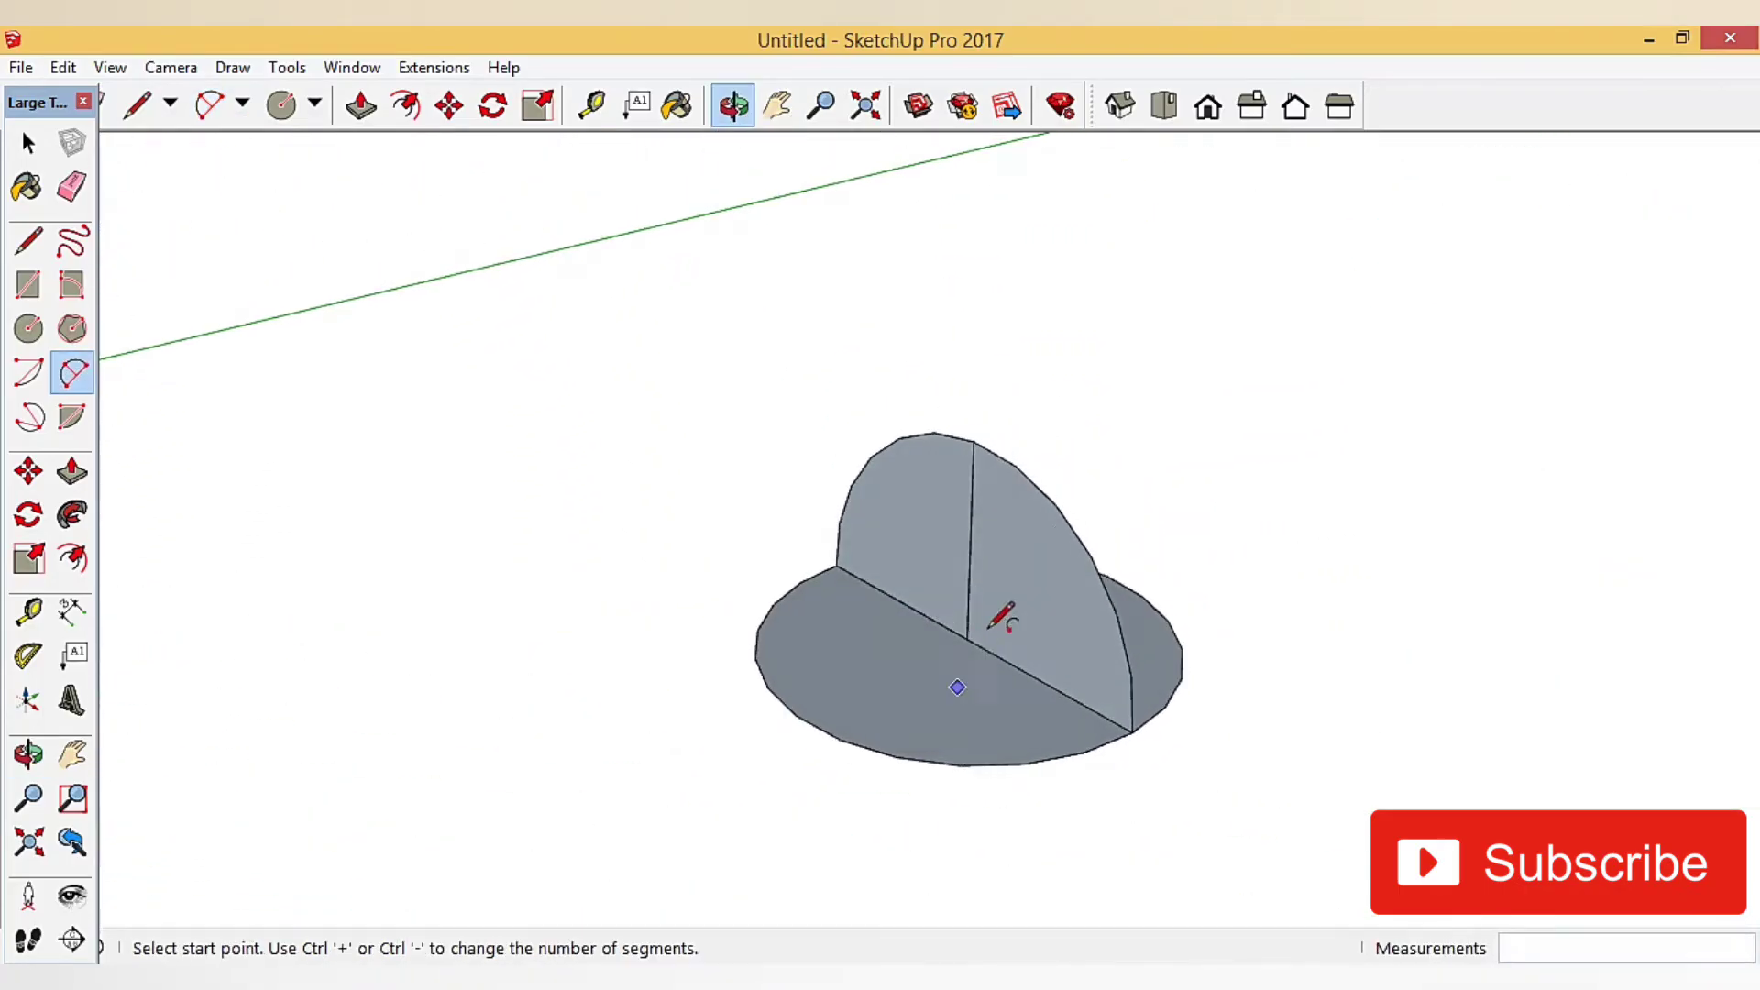
left_click(71, 187)
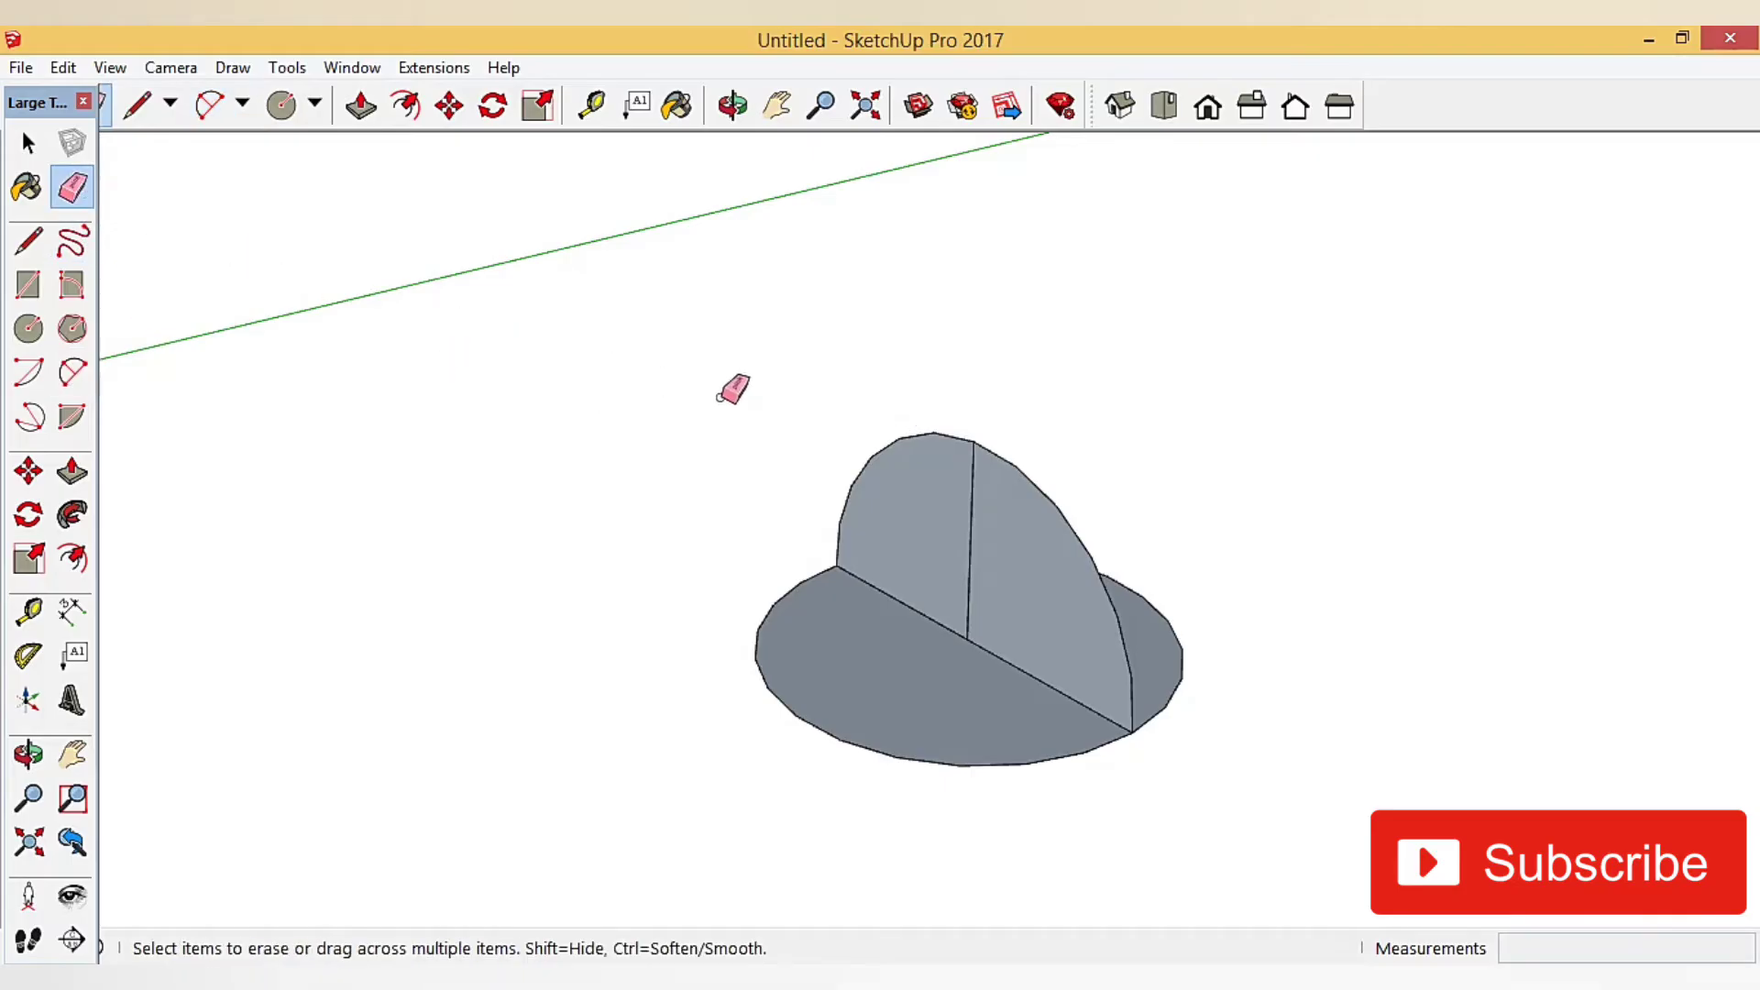
left_click(934, 447)
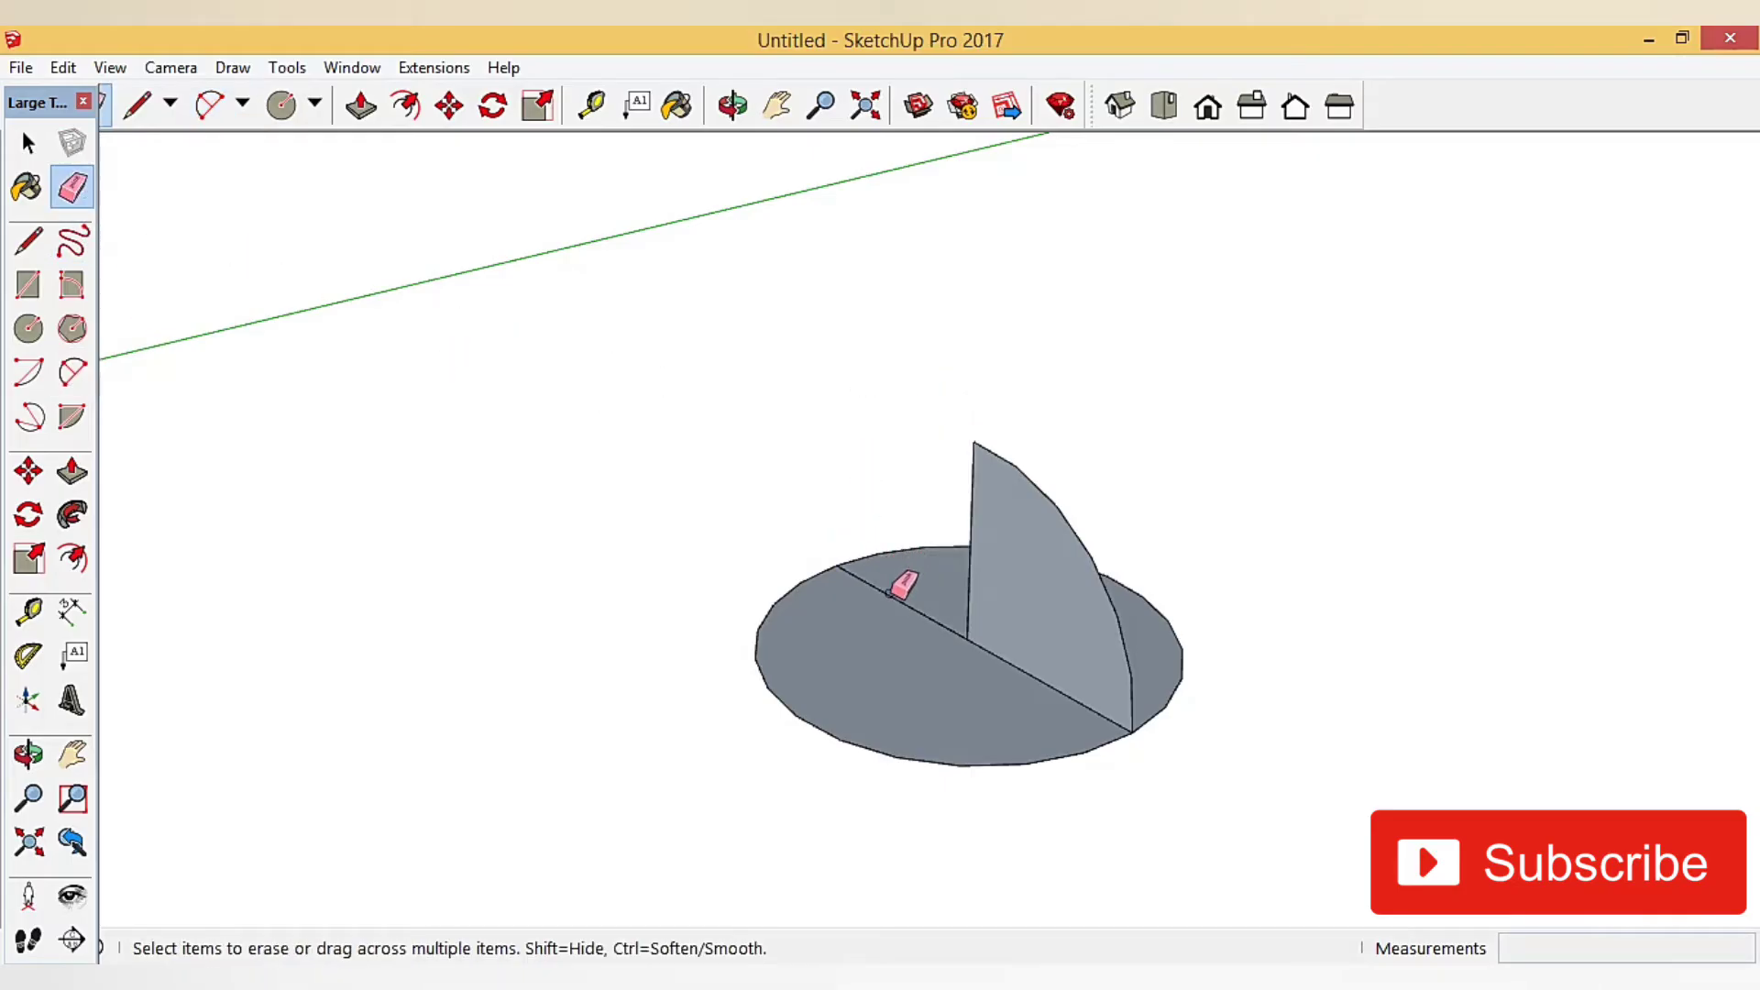
mouse_move(858, 550)
middle_mouse_down()
mouse_move(1163, 657)
mouse_move(1424, 377)
mouse_move(895, 412)
mouse_move(1171, 719)
middle_mouse_up()
scroll(947, 538, "up", 2)
scroll(811, 447, "up", 3)
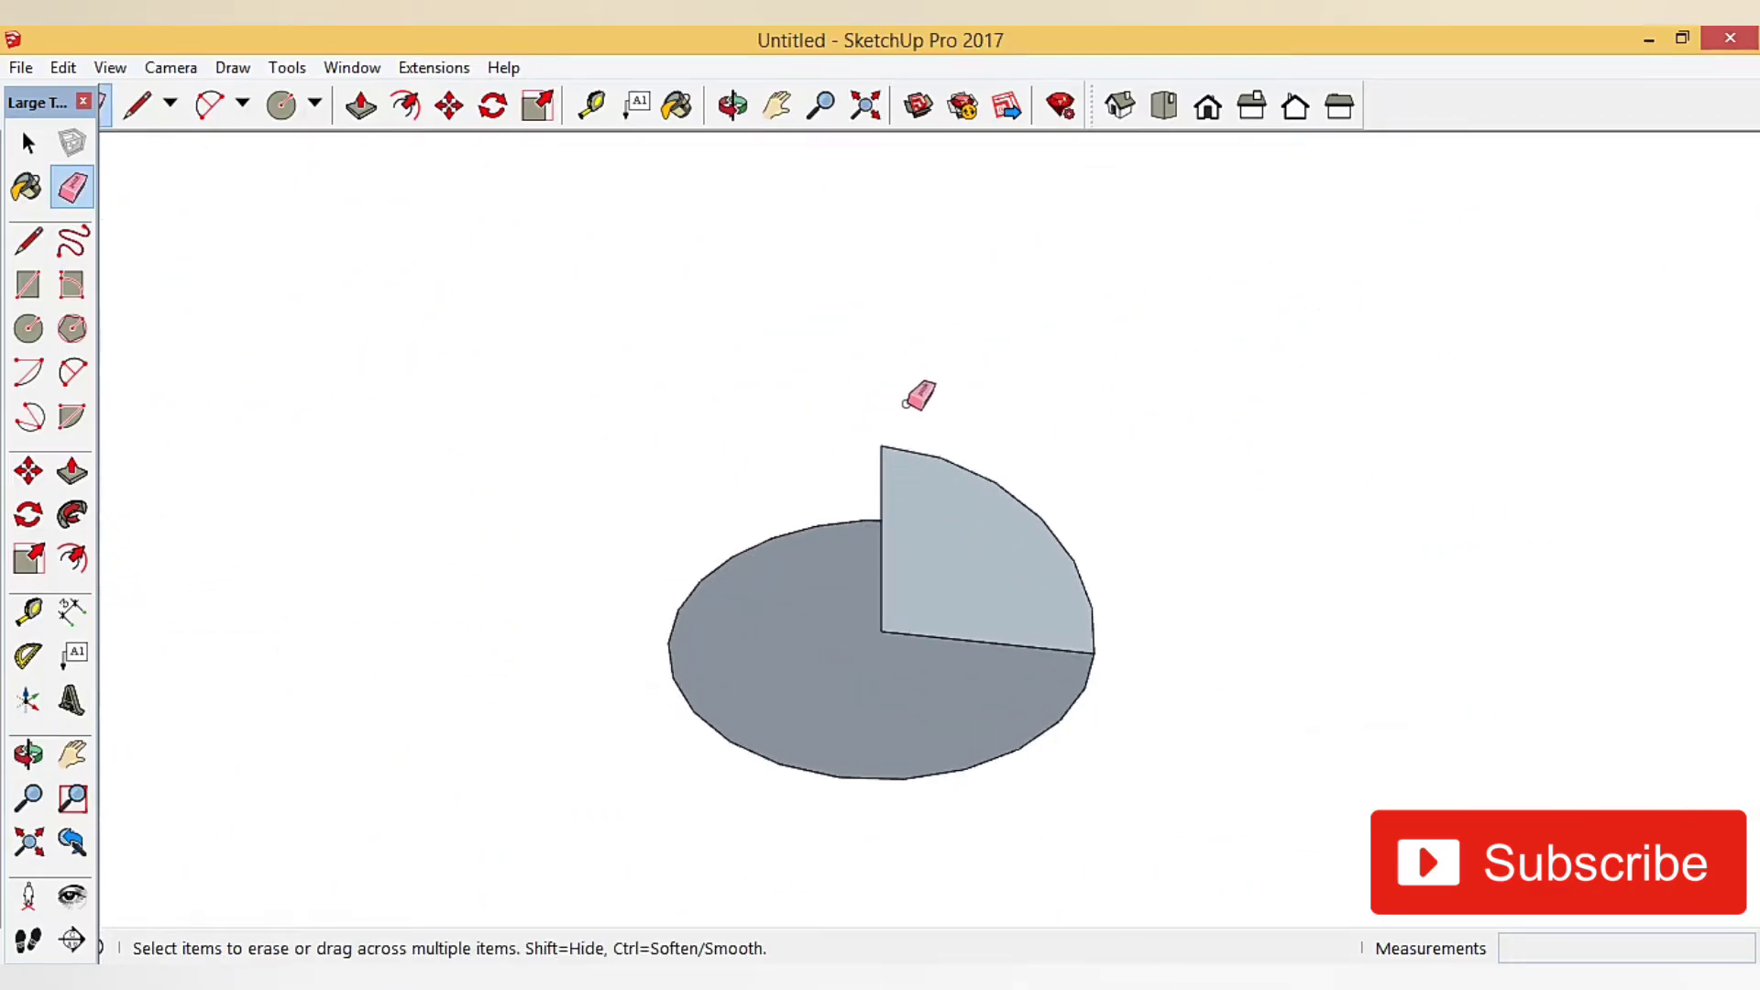
mouse_move(968, 690)
middle_mouse_down()
mouse_move(923, 590)
mouse_move(994, 541)
mouse_move(785, 663)
middle_mouse_up()
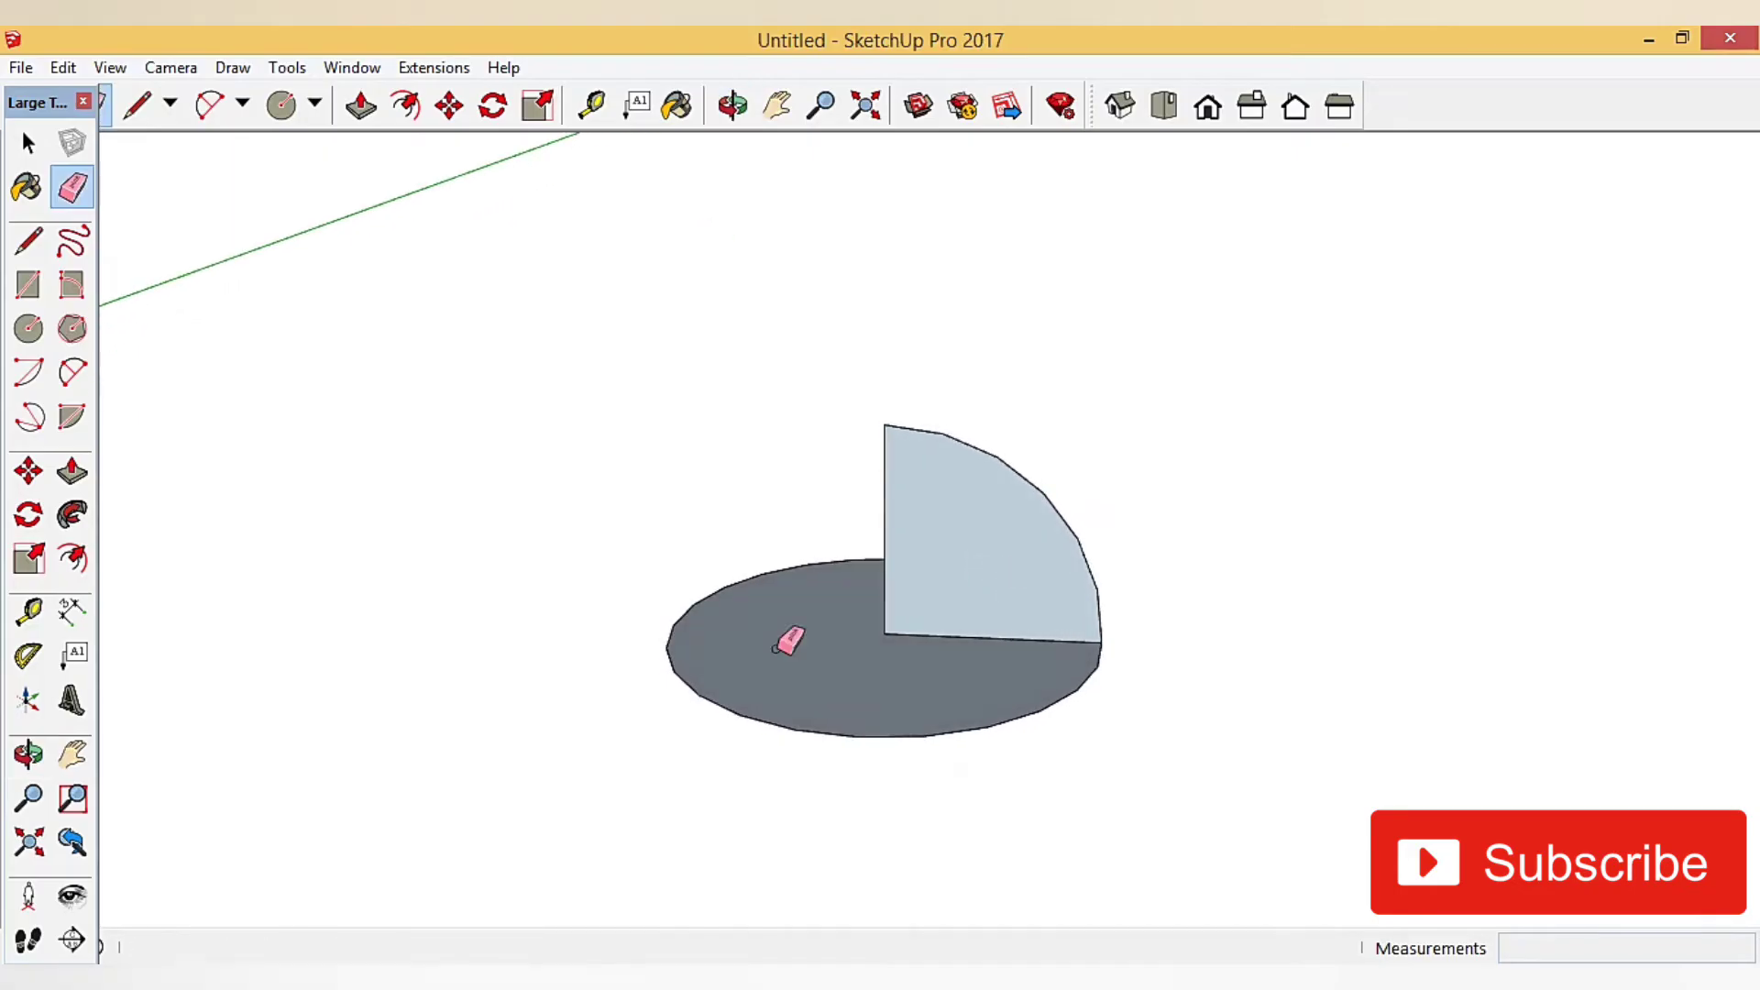
- Sweep the quarter-circle profile around the circle's rim with Follow Me into a dome
left_click(74, 516)
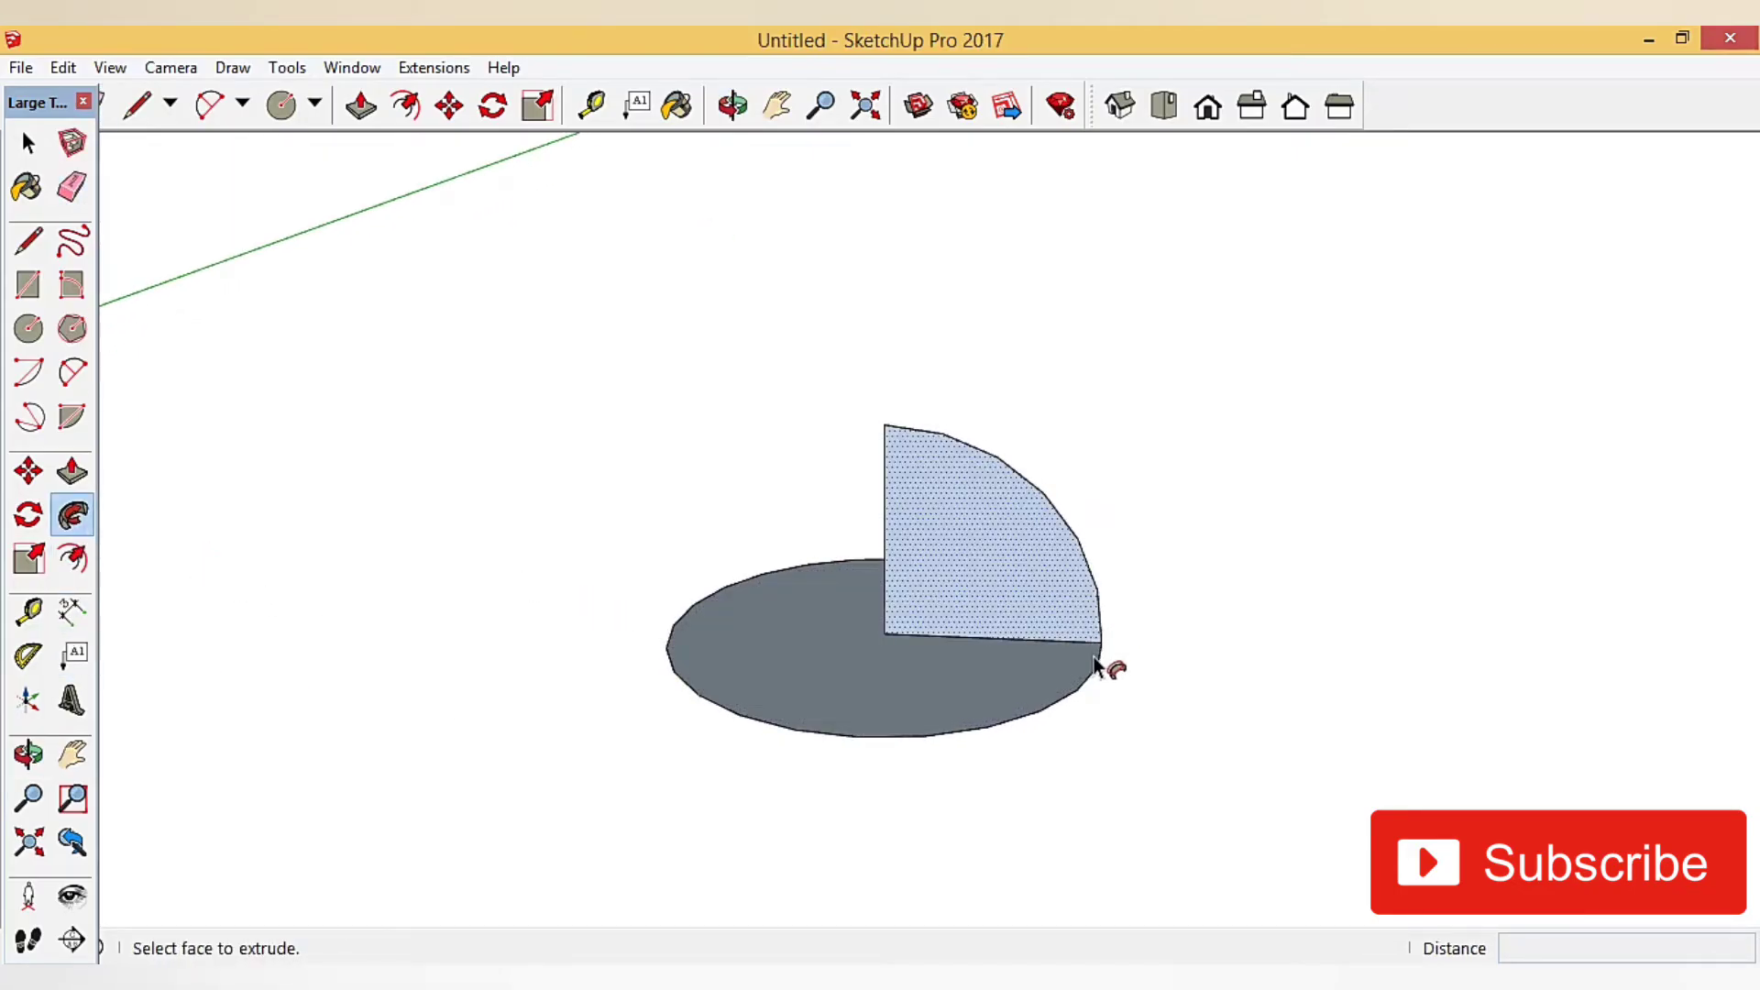
mouse_move(1108, 668)
middle_mouse_down()
mouse_move(959, 747)
mouse_move(1131, 632)
middle_mouse_up()
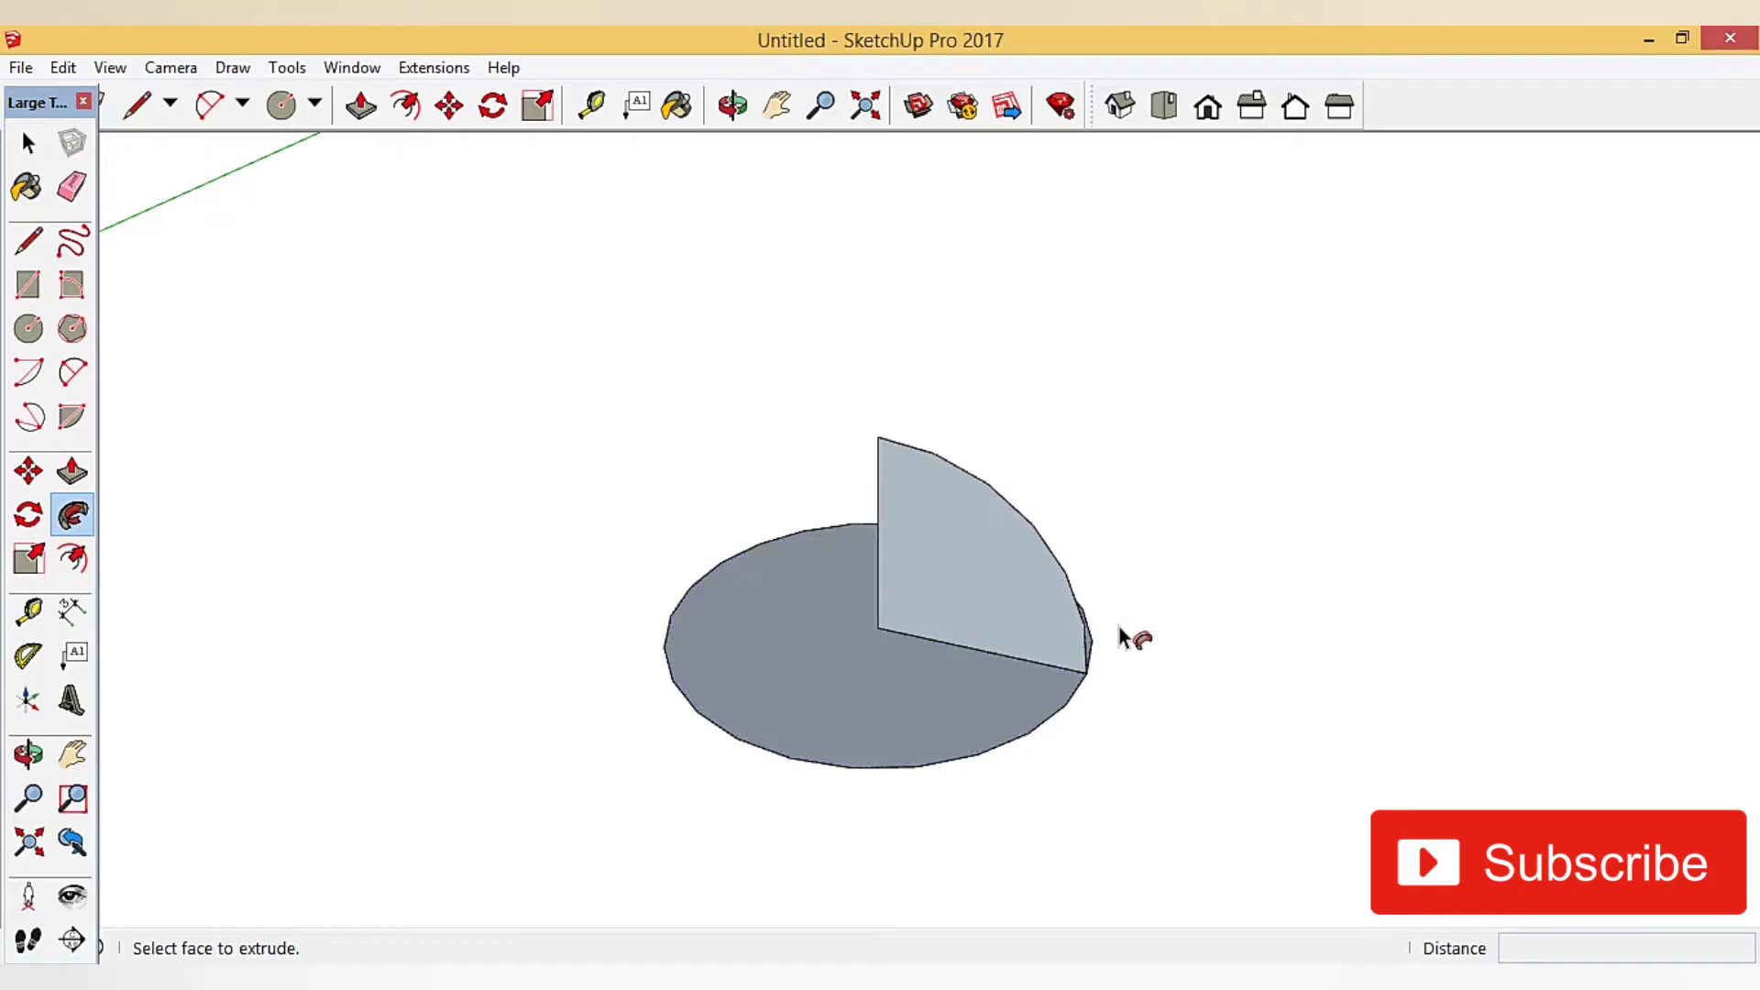
left_click(1083, 656)
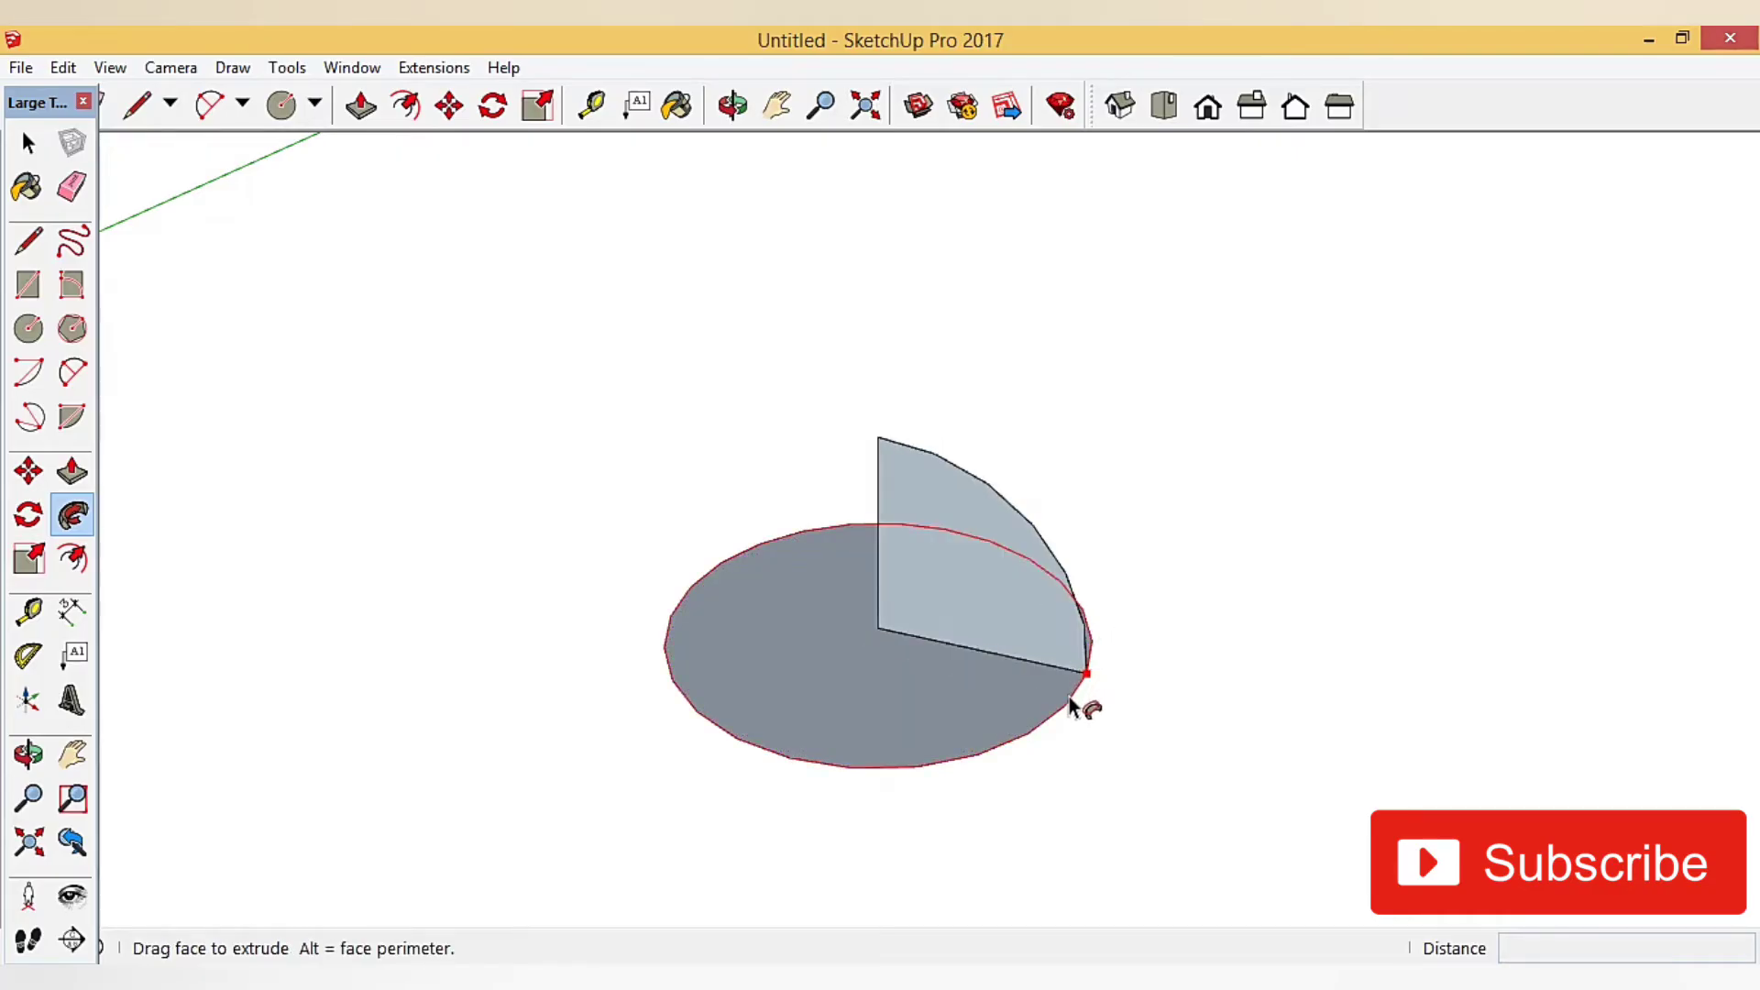
mouse_move(1071, 706)
left_mouse_down()
mouse_move(943, 774)
mouse_move(770, 747)
mouse_move(665, 678)
mouse_move(658, 617)
mouse_move(735, 570)
mouse_move(935, 546)
mouse_move(1097, 613)
mouse_move(1089, 680)
left_mouse_up()
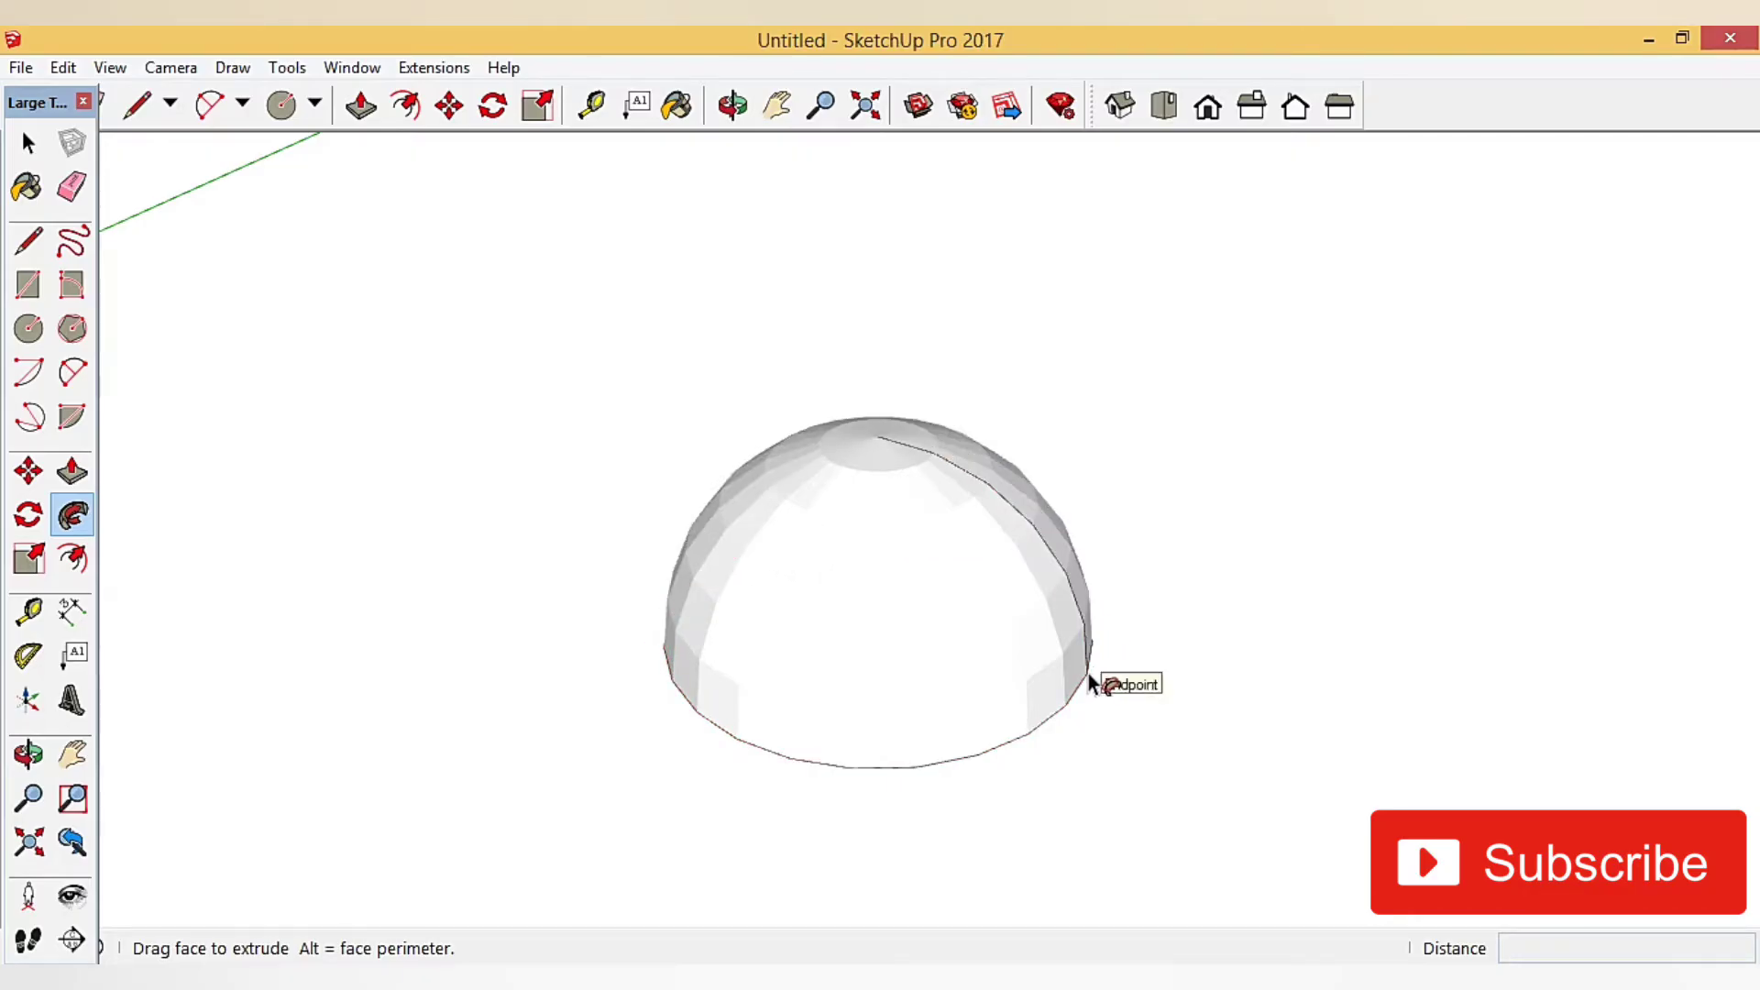
left_click(1089, 680)
left_click(27, 145)
mouse_move(811, 390)
middle_mouse_down()
mouse_move(888, 496)
mouse_move(546, 229)
mouse_move(1022, 444)
mouse_move(998, 836)
mouse_move(287, 778)
mouse_move(1277, 738)
mouse_move(895, 602)
mouse_move(837, 437)
mouse_move(827, 225)
middle_mouse_up()
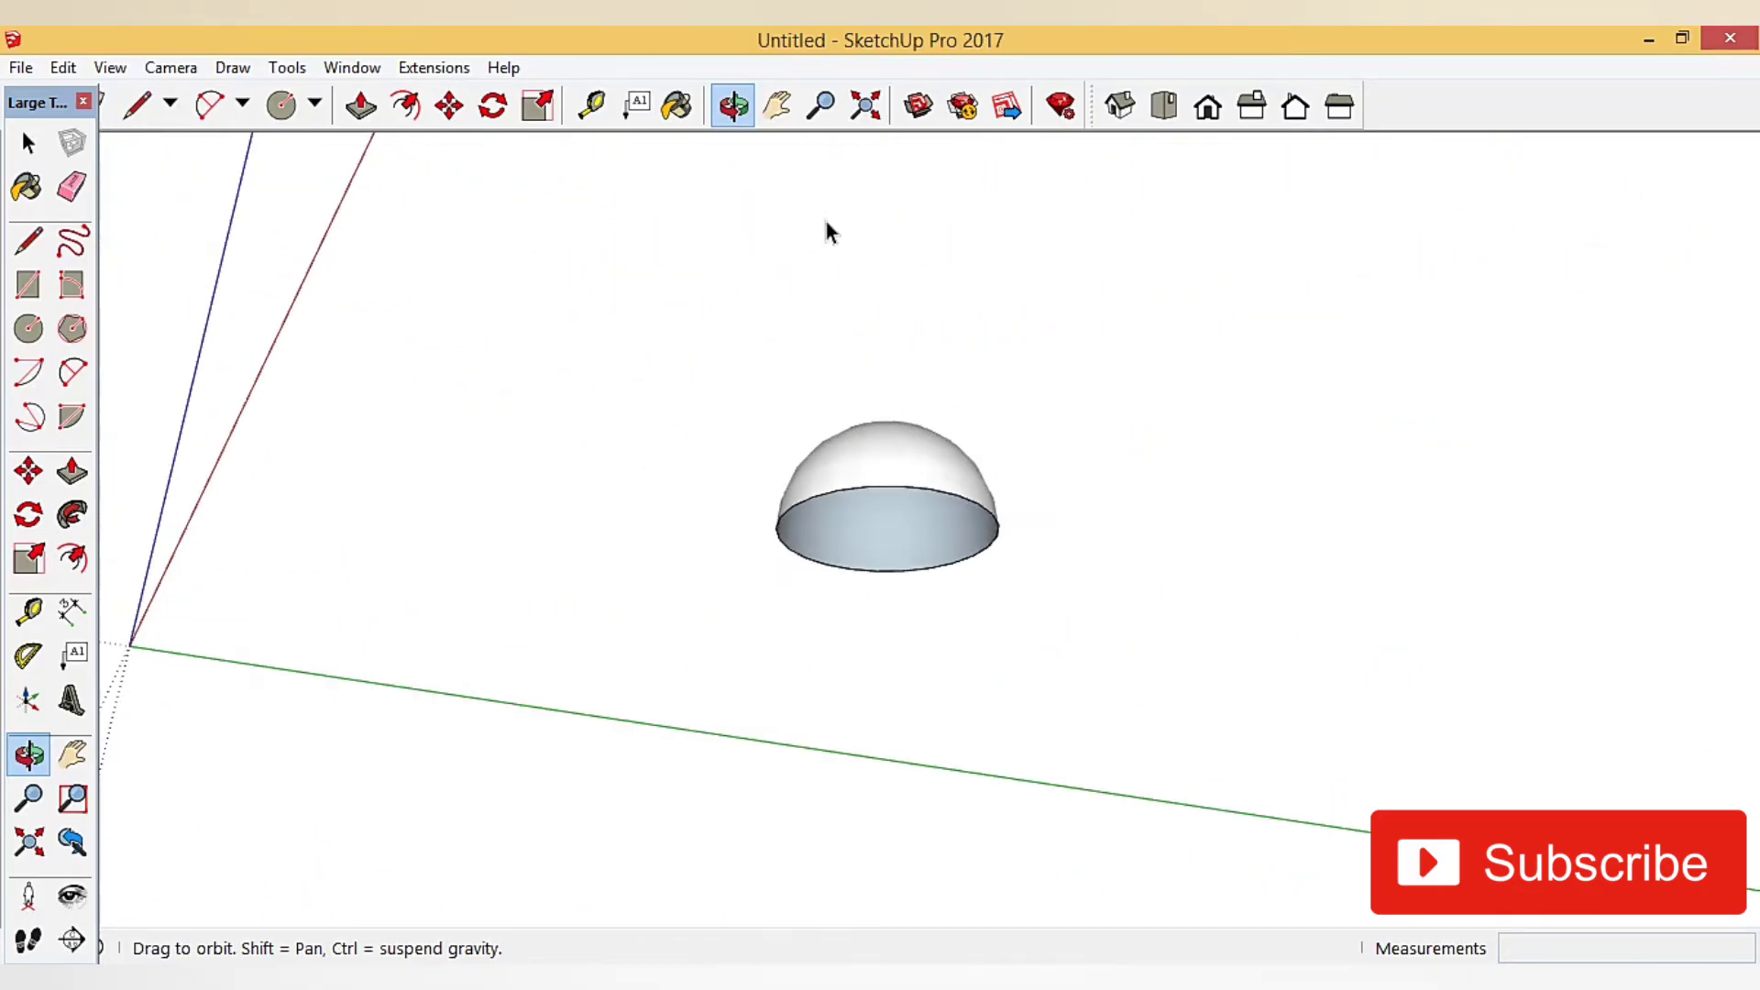
scroll(900, 389, "up", 3)
scroll(907, 611, "up", 5)
middle_click_drag(908, 611, 824, 373)
scroll(817, 291, "down", 2)
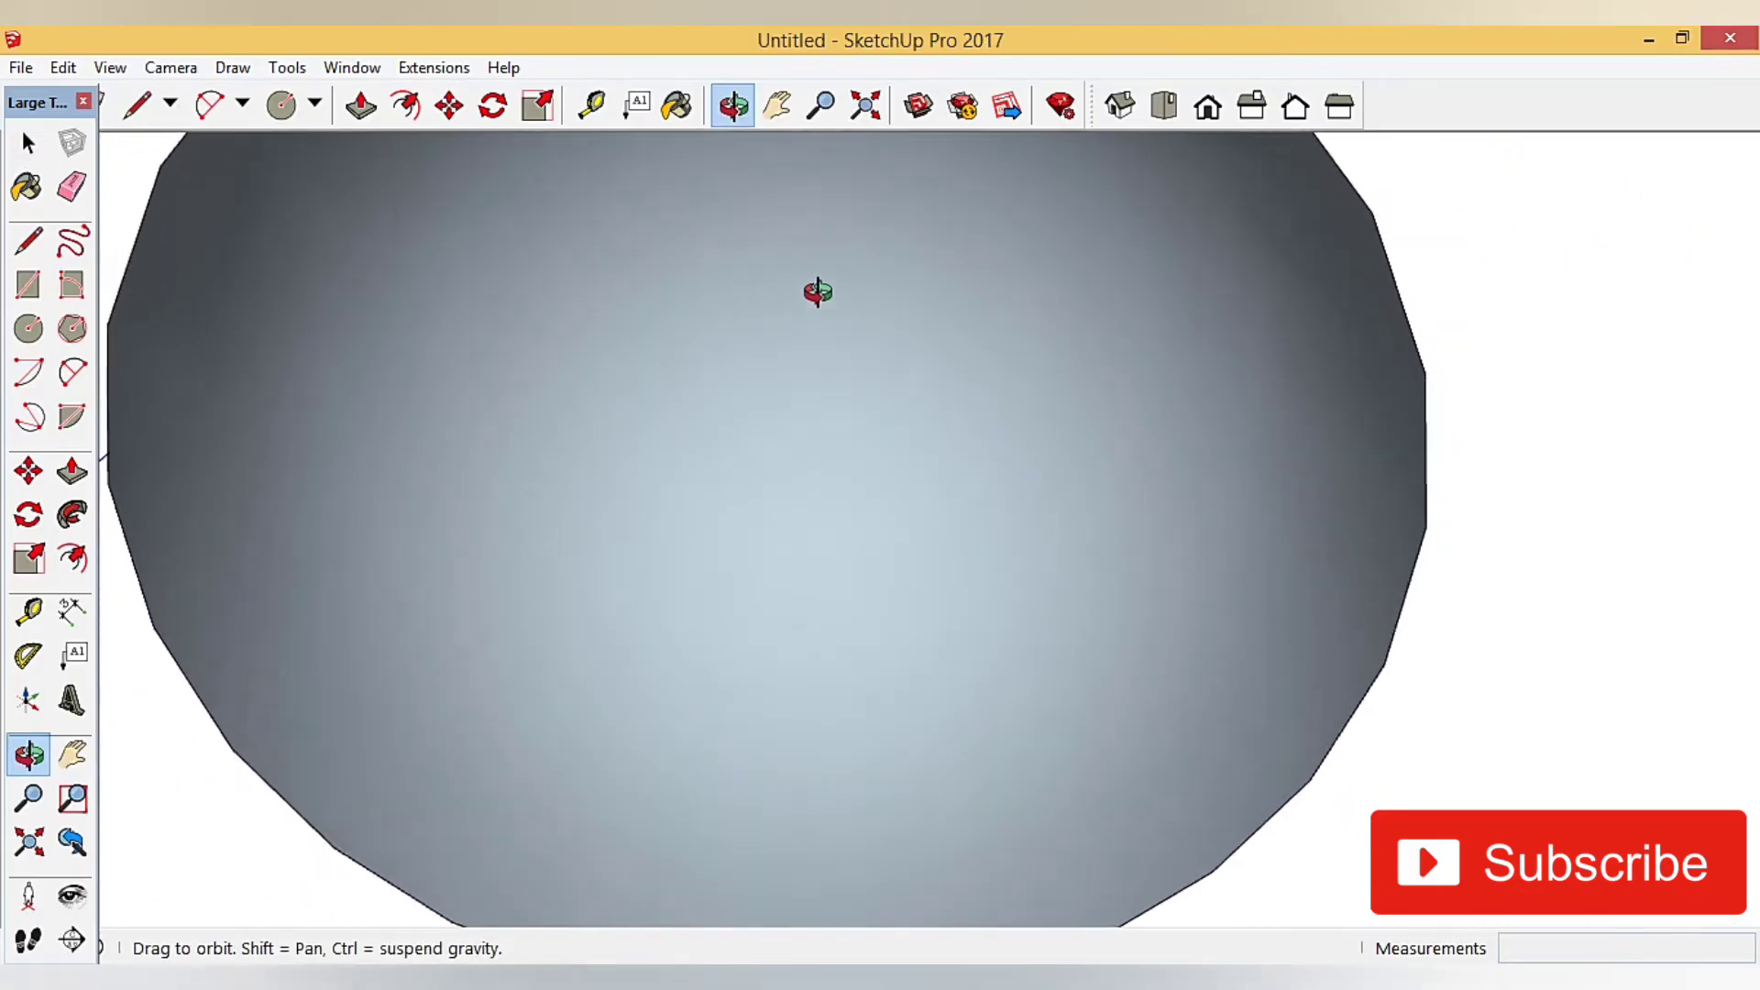
middle_click_drag(817, 290, 833, 719)
key("space")
scroll(975, 701, "down", 3)
middle_click_drag(975, 700, 845, 648)
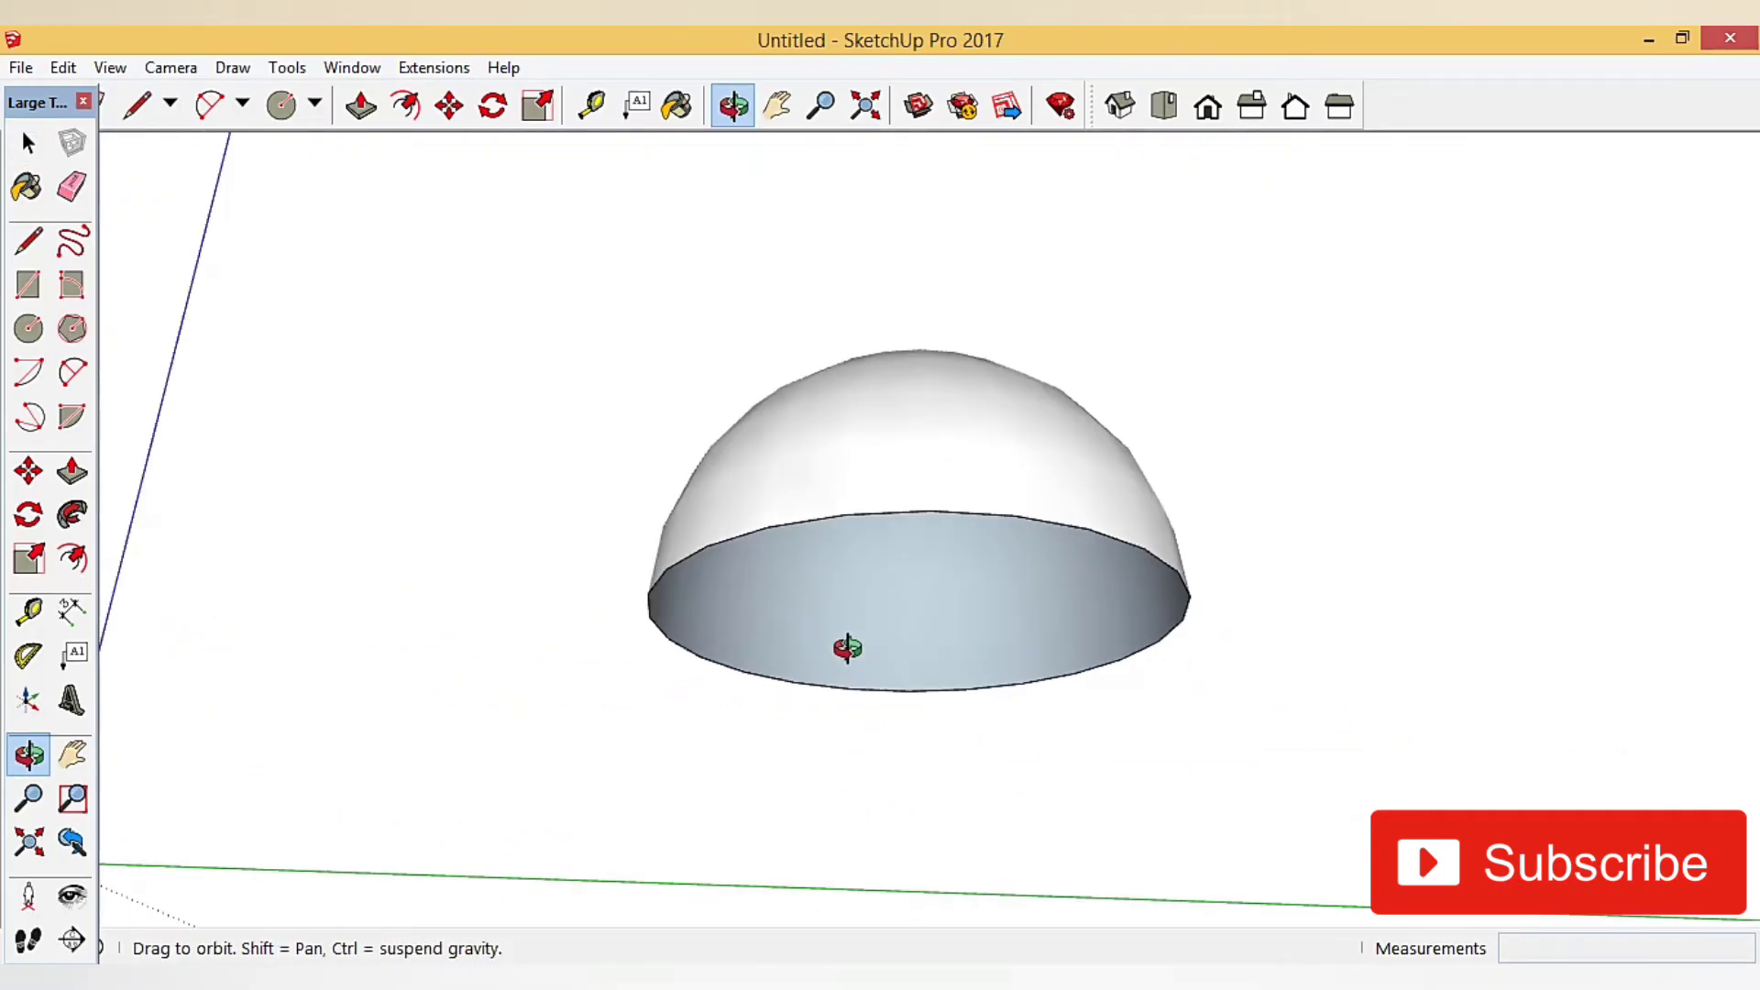
scroll(811, 635, "up", 1)
scroll(811, 634, "up", 2)
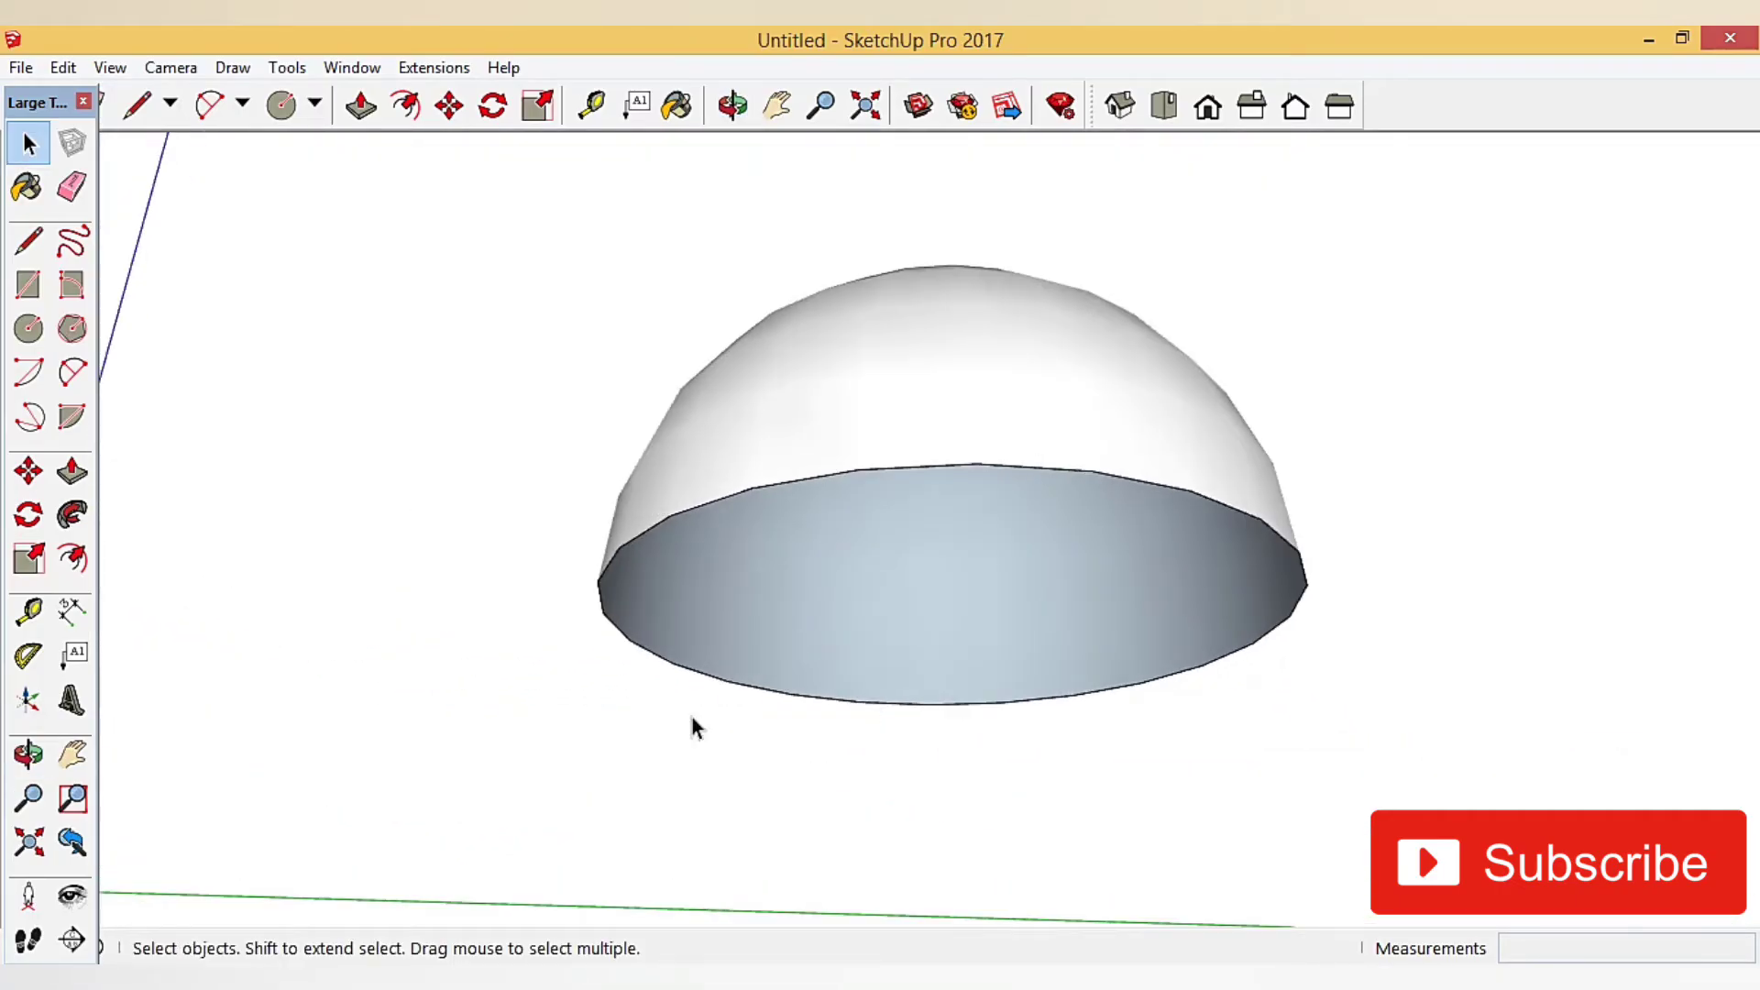
- Cap the dome's open base with a flat face, then erase the crossing line
left_click(29, 240)
left_click(597, 581)
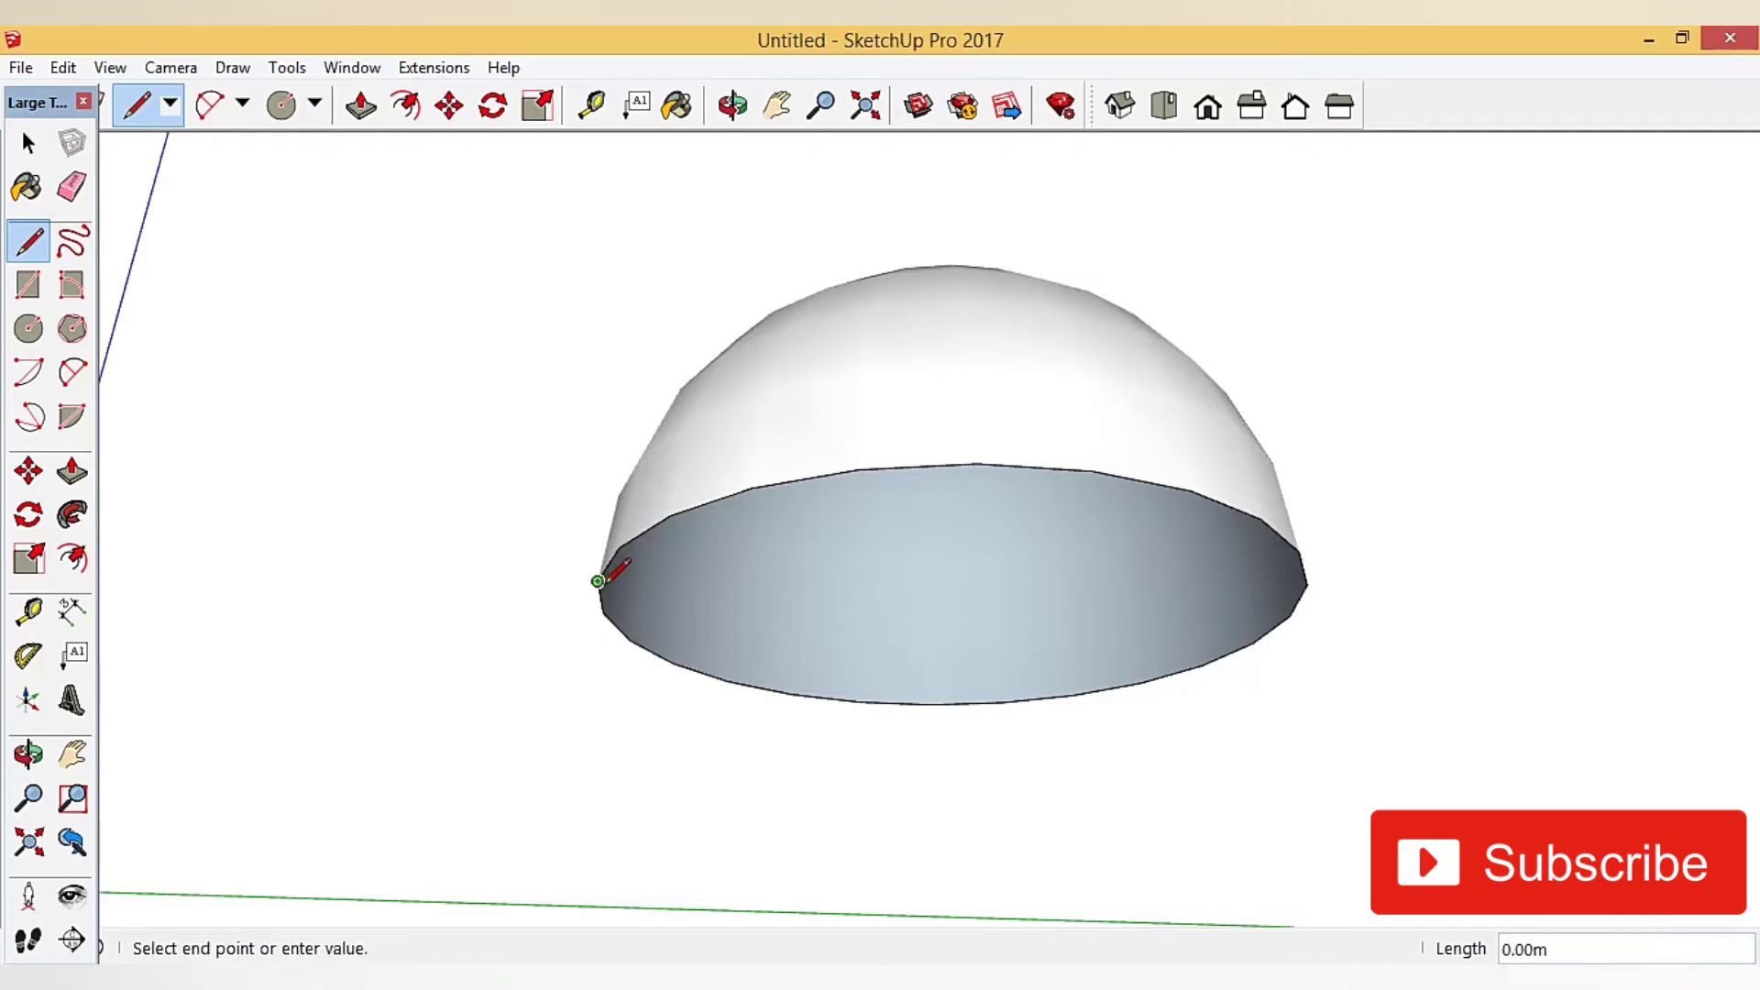
left_click(1289, 615)
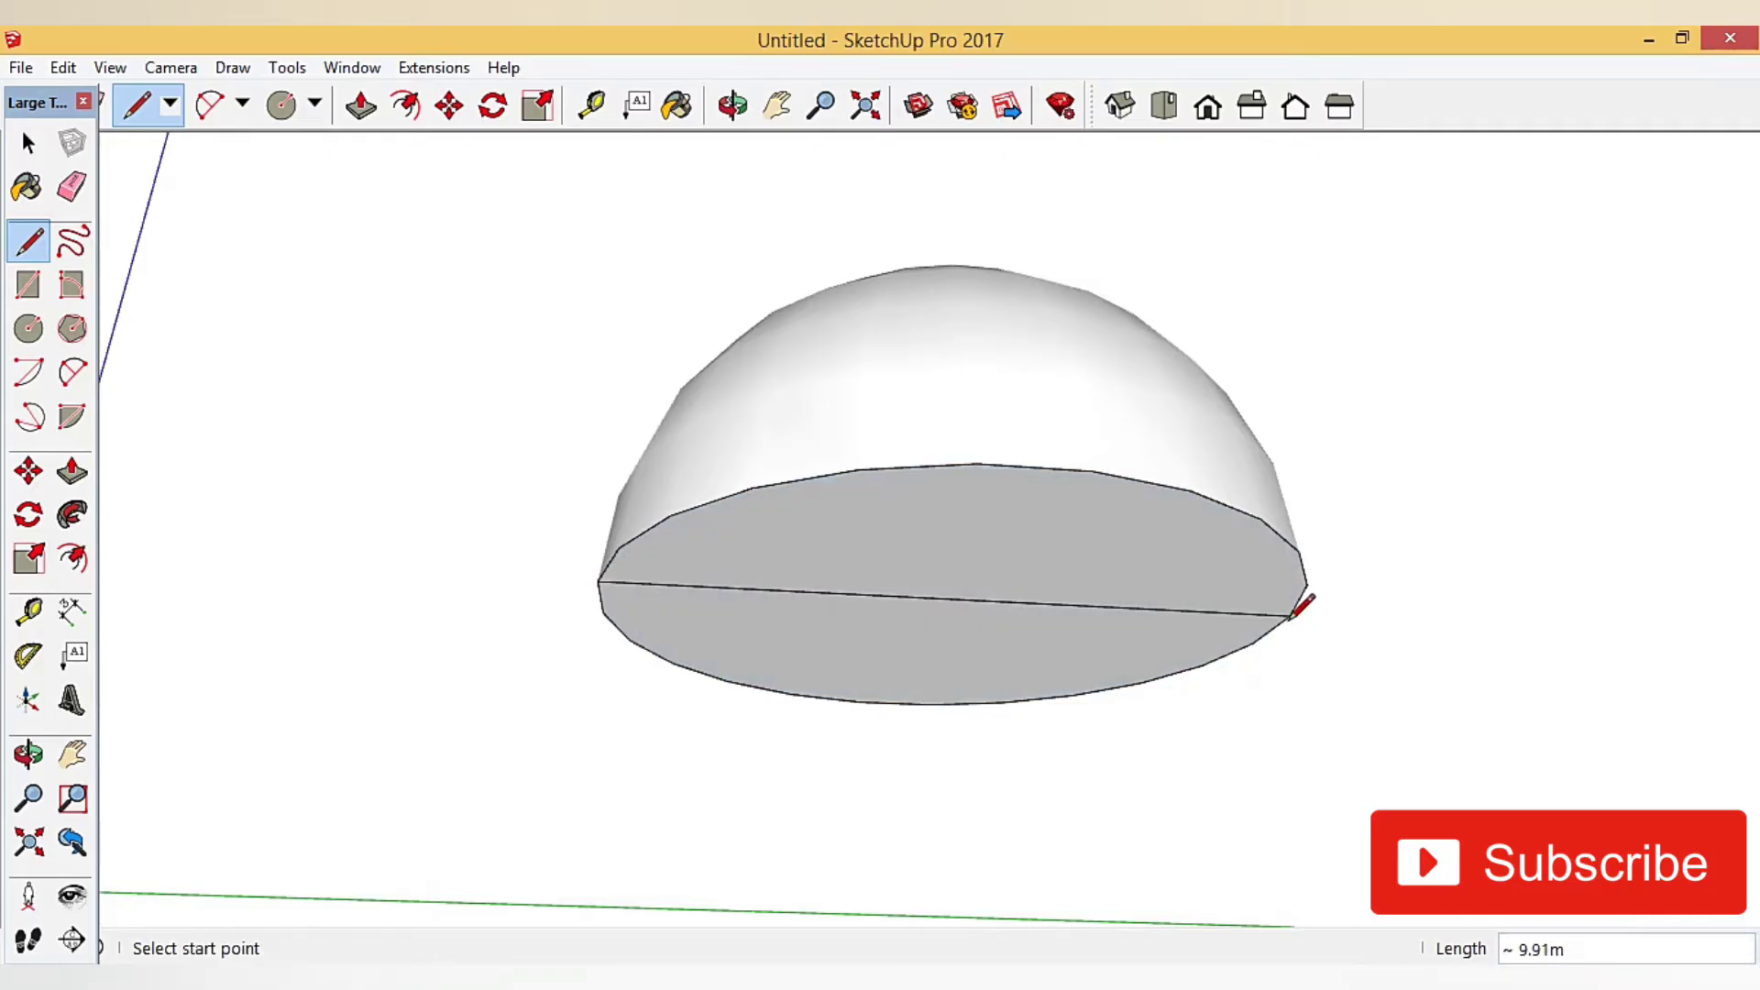
middle_click_drag(1006, 649, 973, 387)
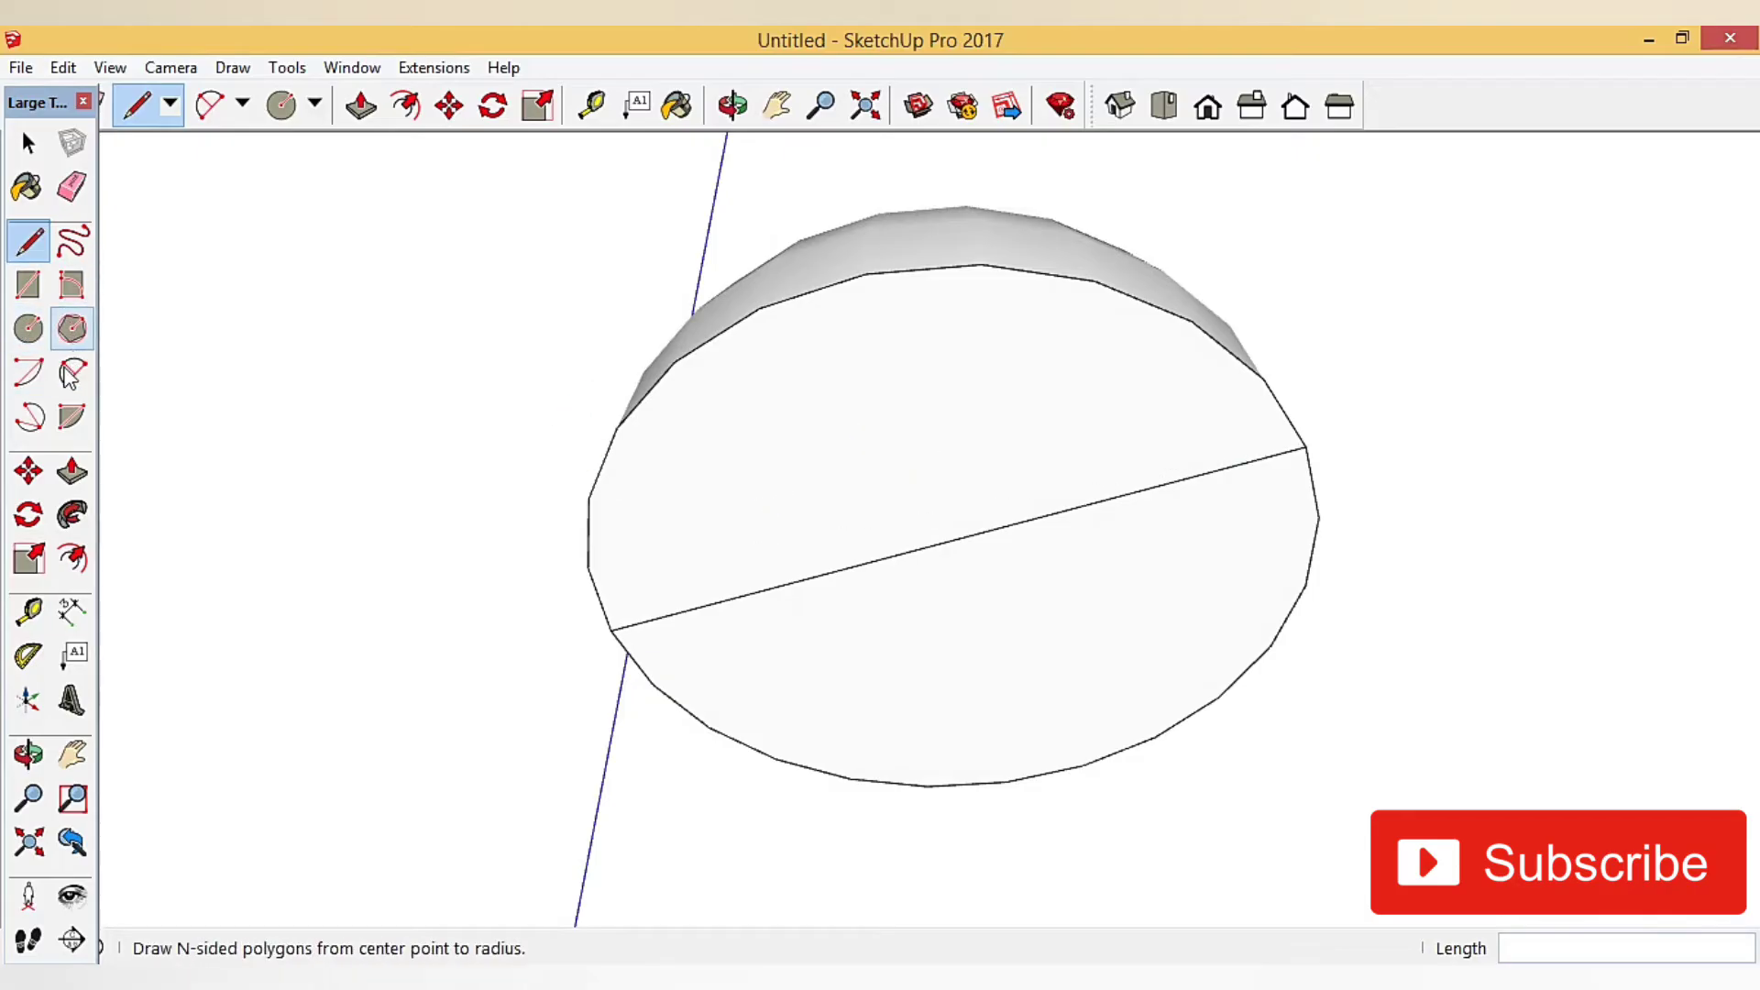
left_click(71, 186)
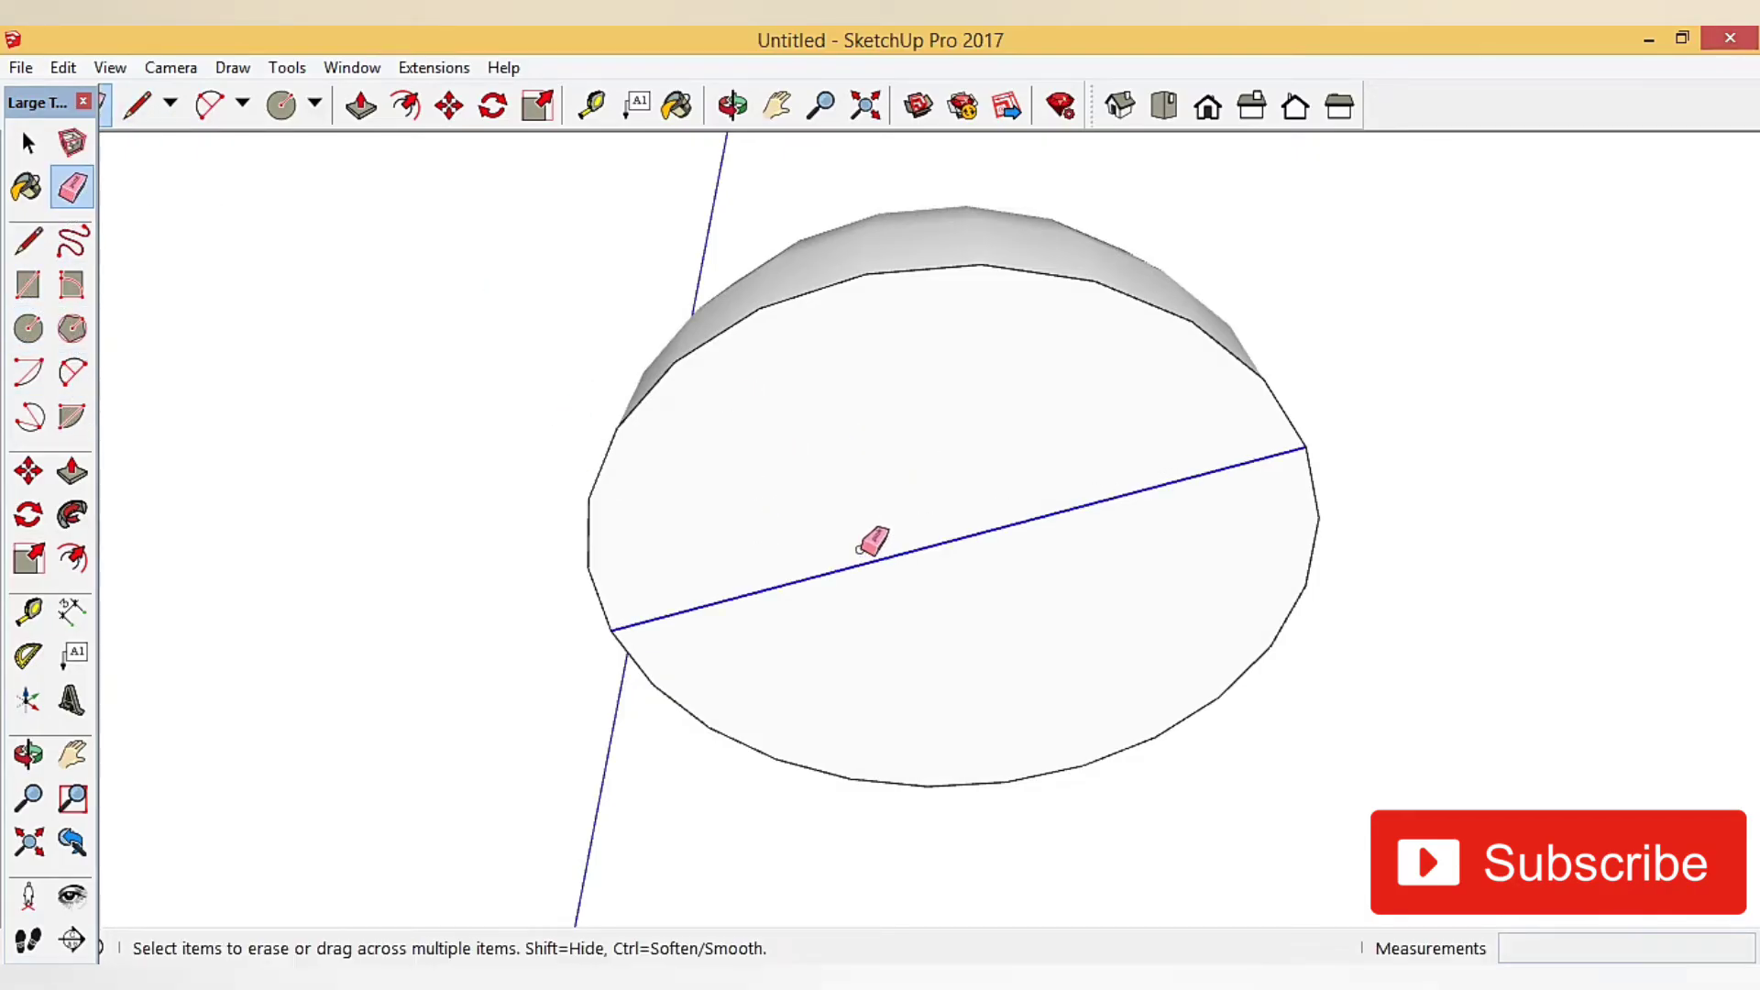
left_click(907, 561)
scroll(622, 593, "down", 2)
mouse_move(622, 593)
middle_mouse_down()
mouse_move(657, 742)
mouse_move(647, 706)
middle_mouse_up()
left_click(71, 471)
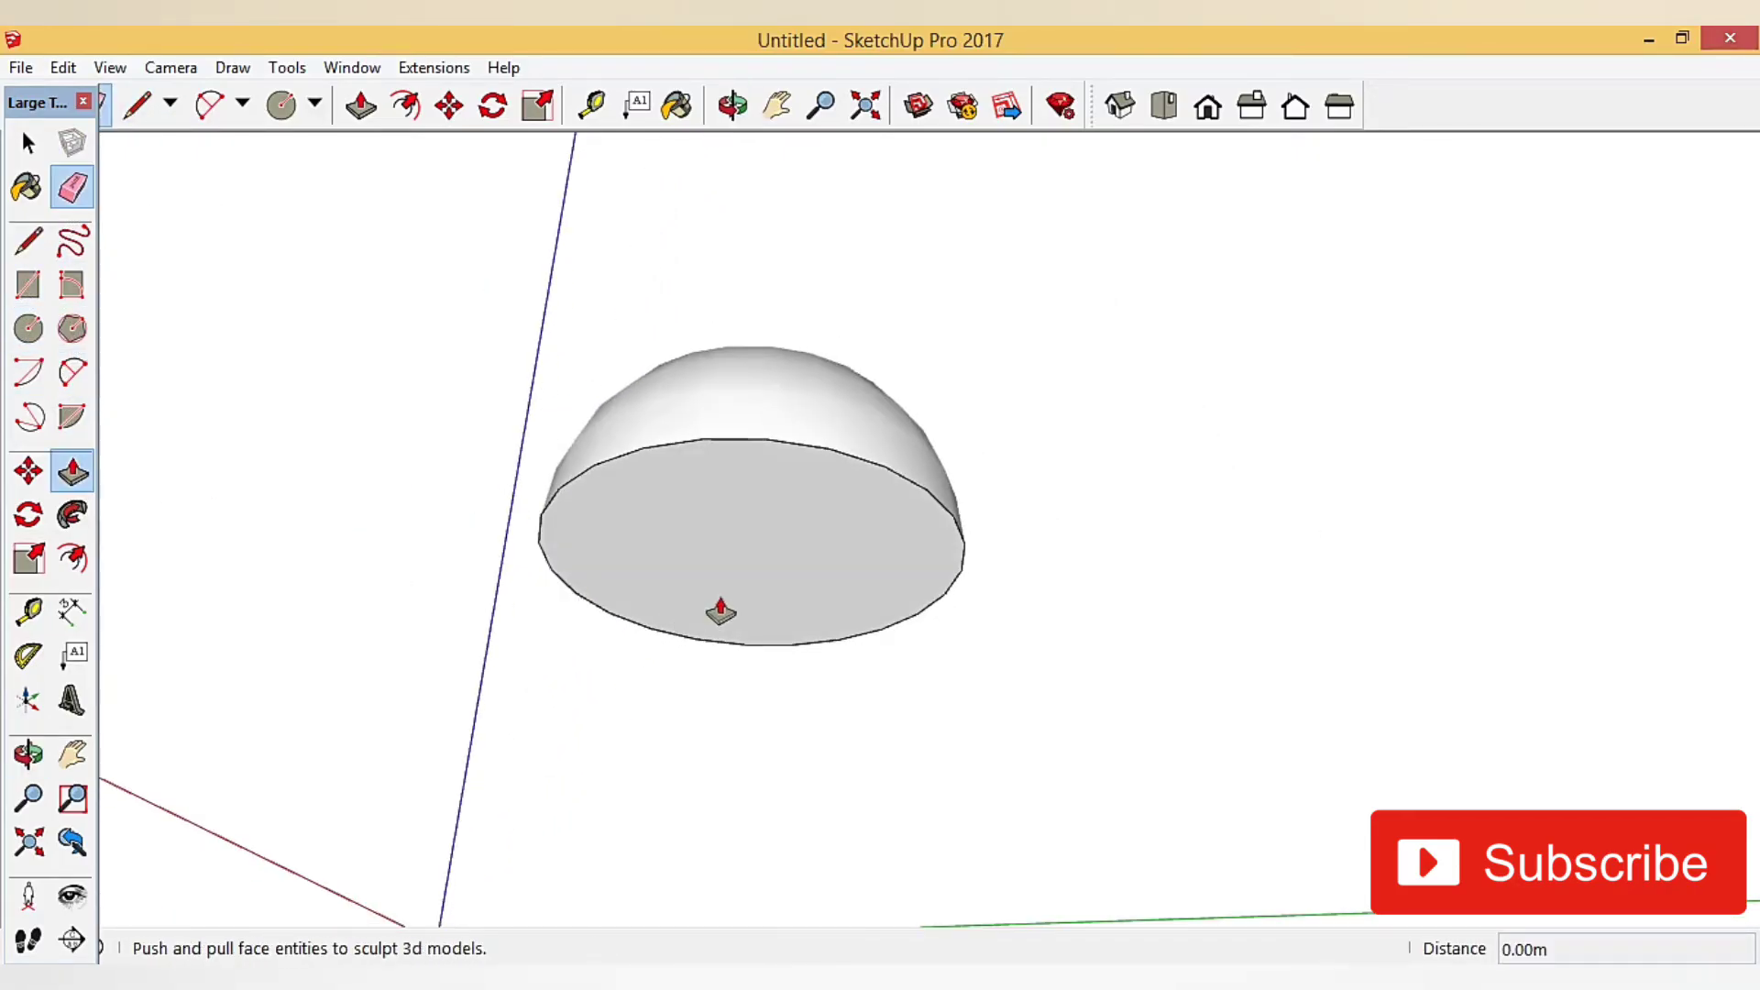
left_click(767, 601)
middle_click_drag(760, 753, 805, 699)
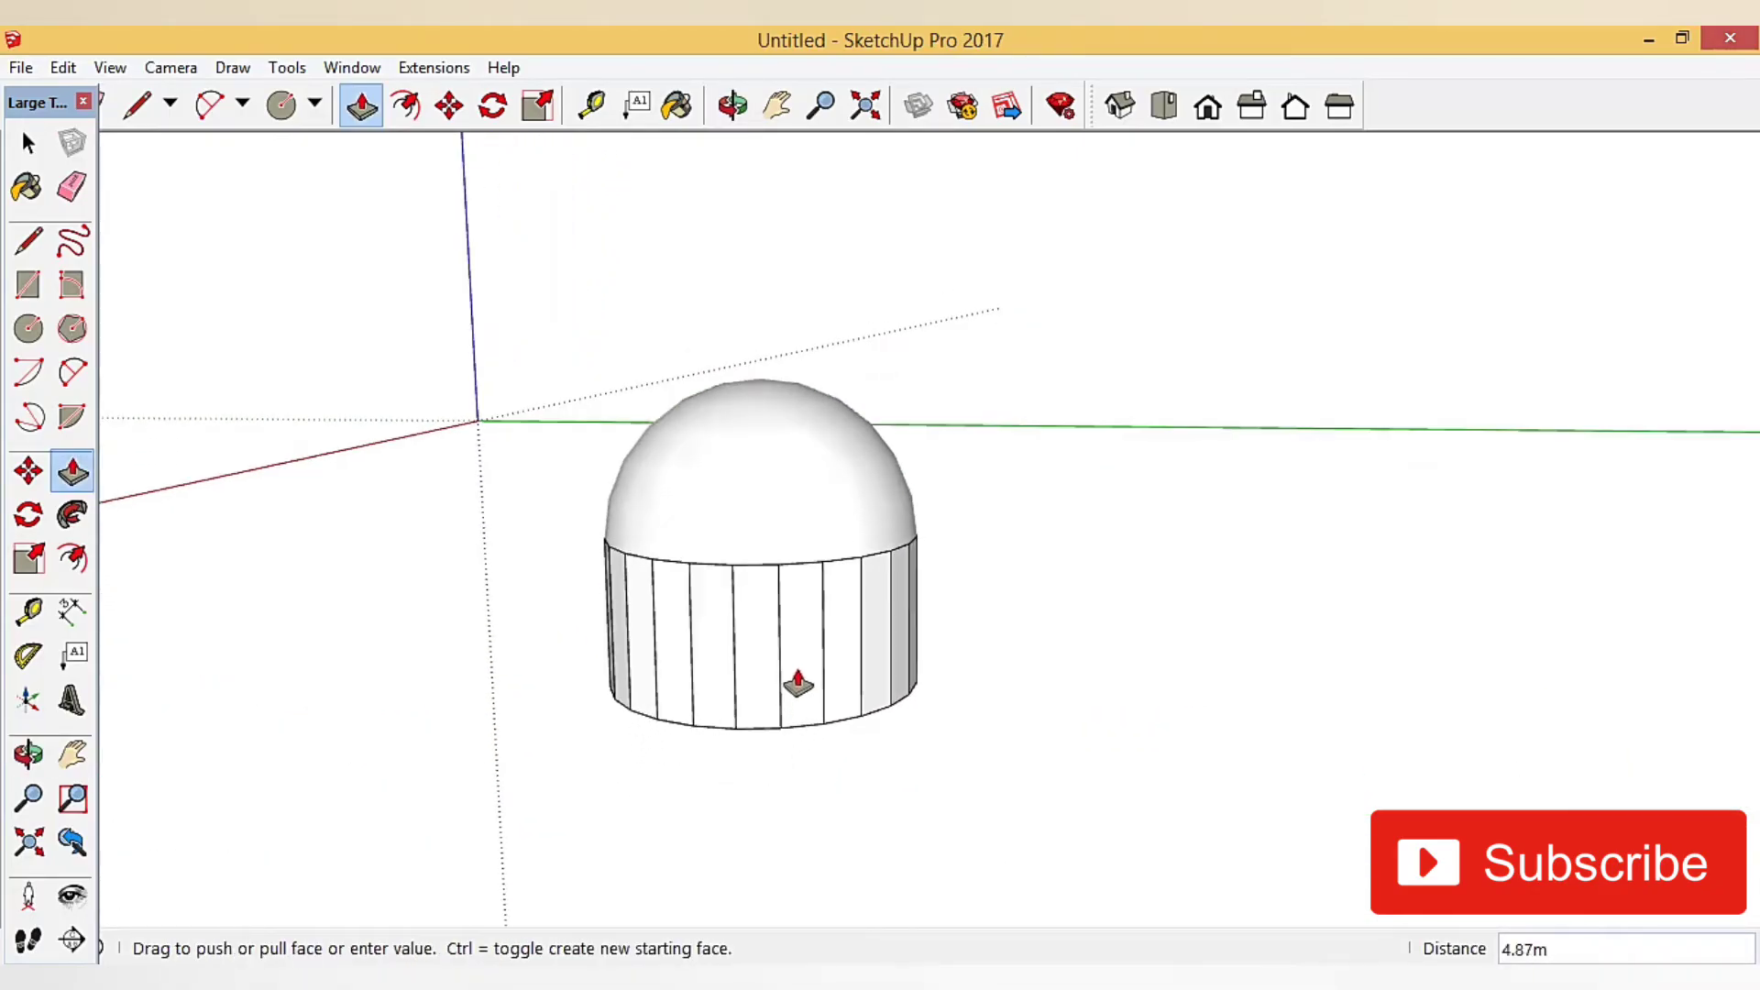
type("5.00m")
key("Return")
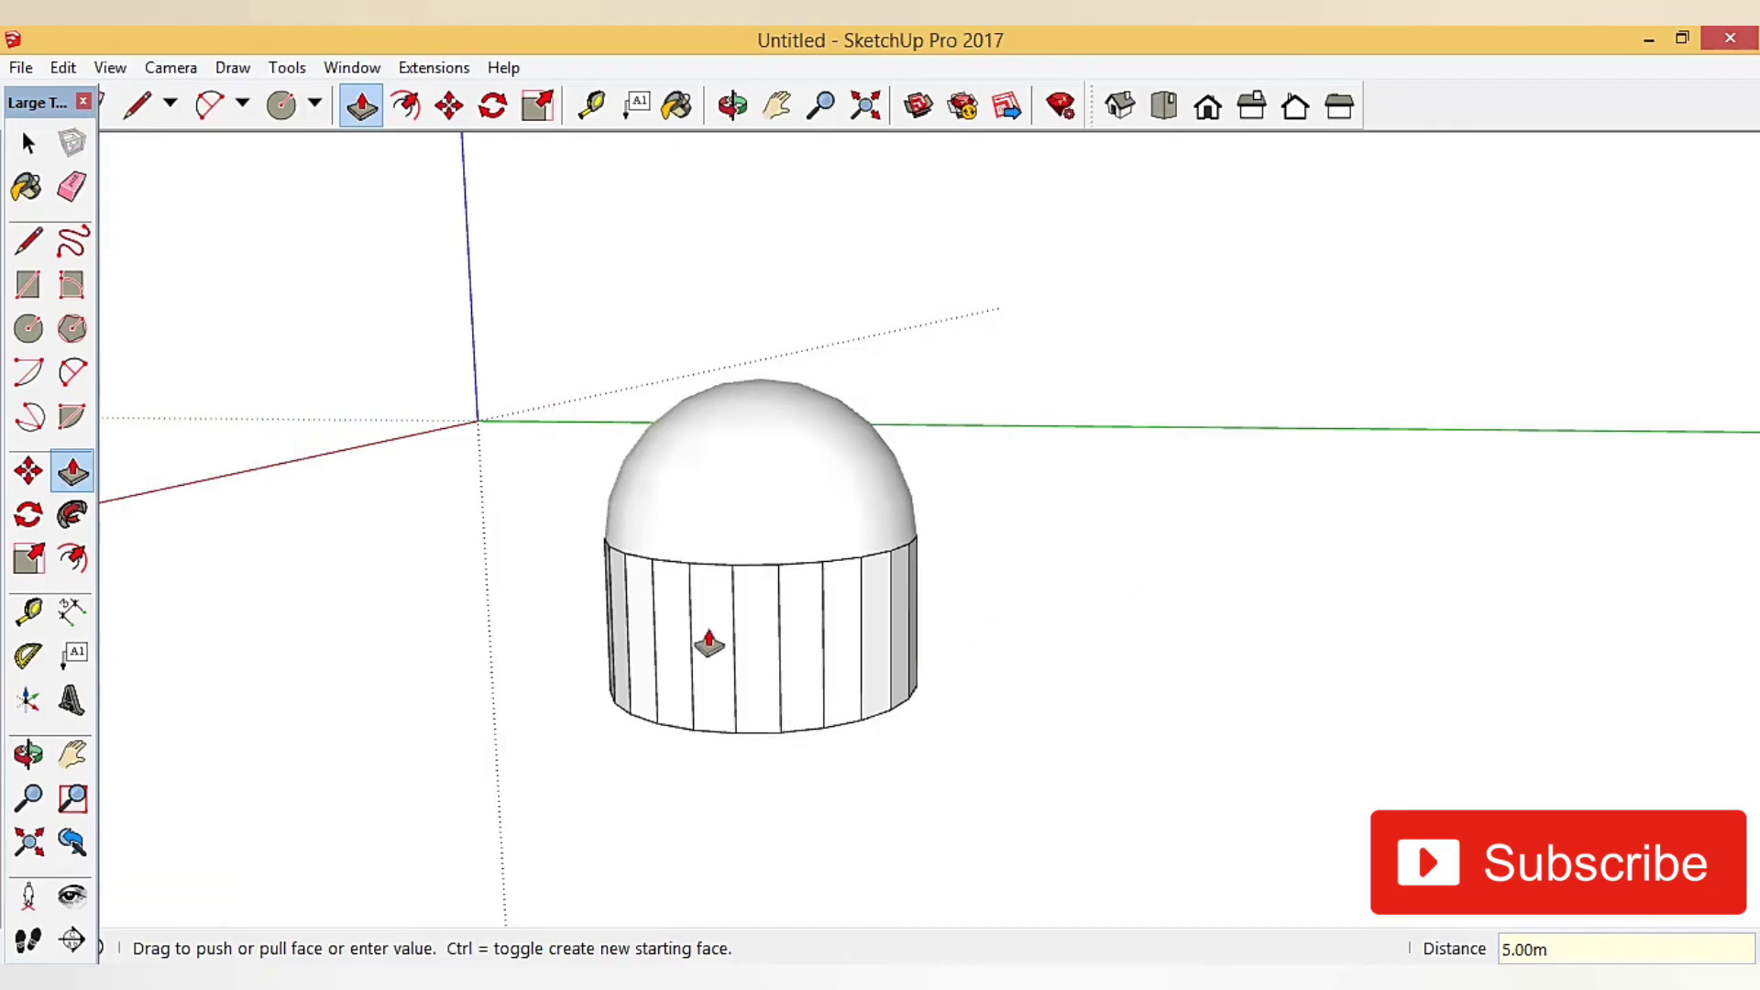
middle_click_drag(709, 645, 521, 495)
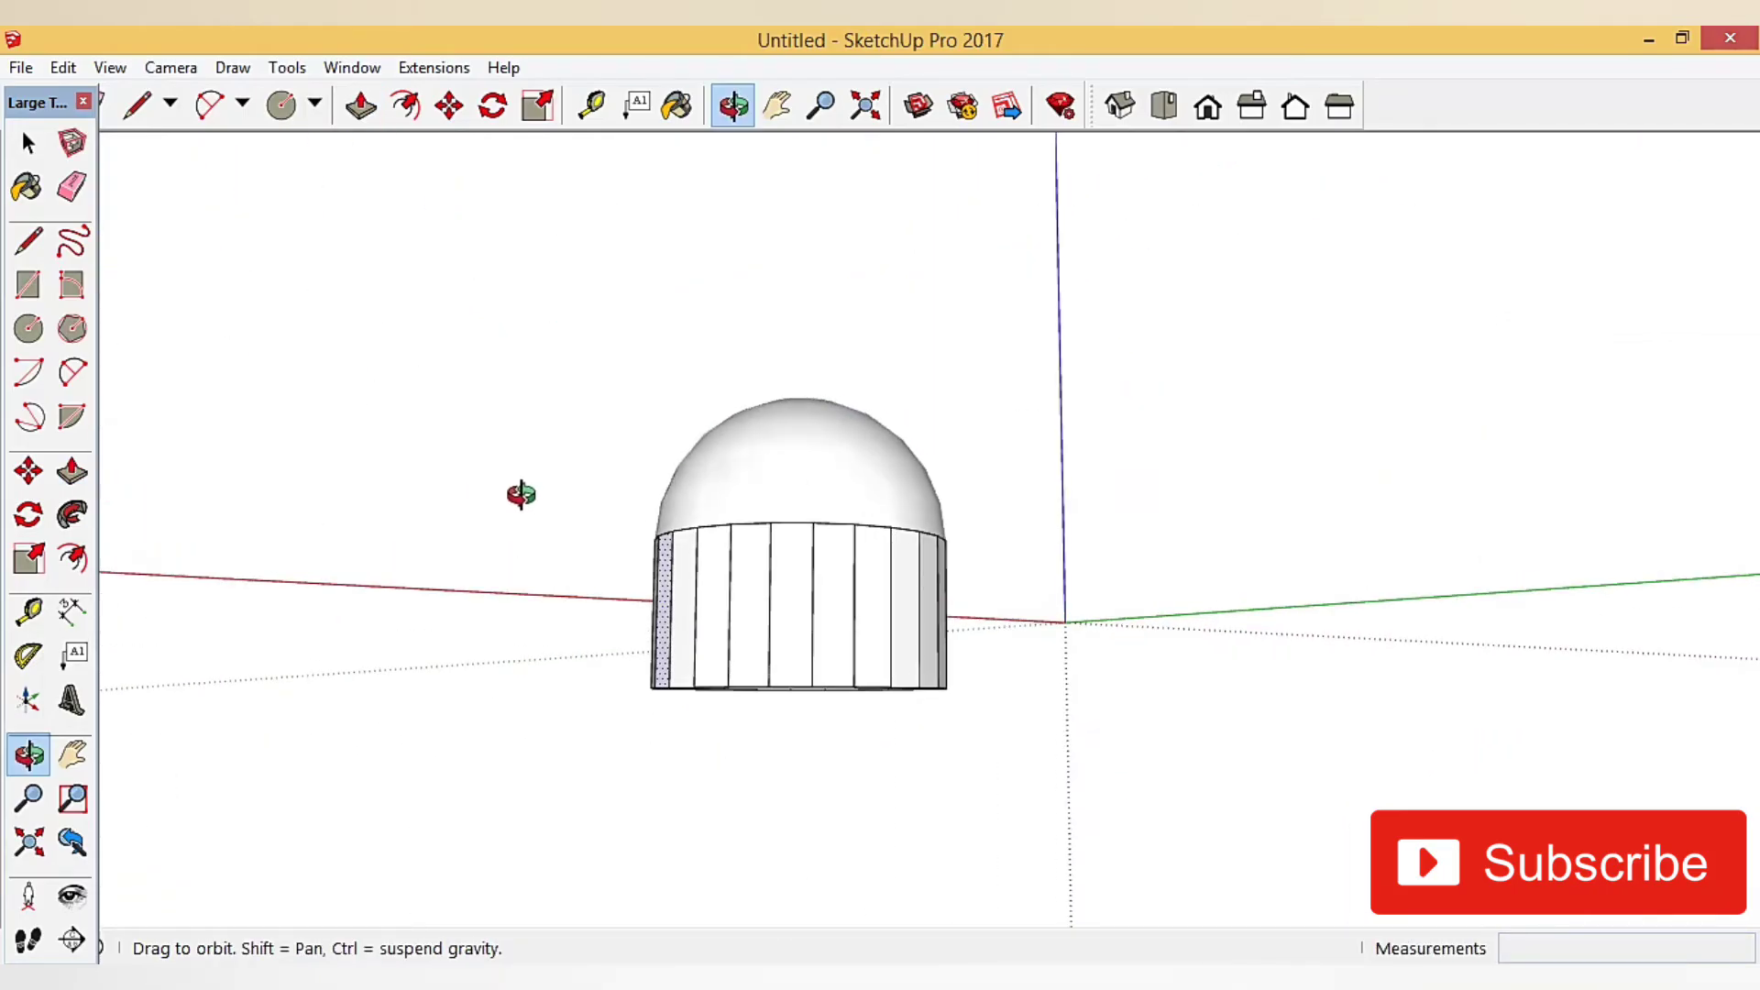
left_click_drag(521, 495, 1223, 613)
key("p")
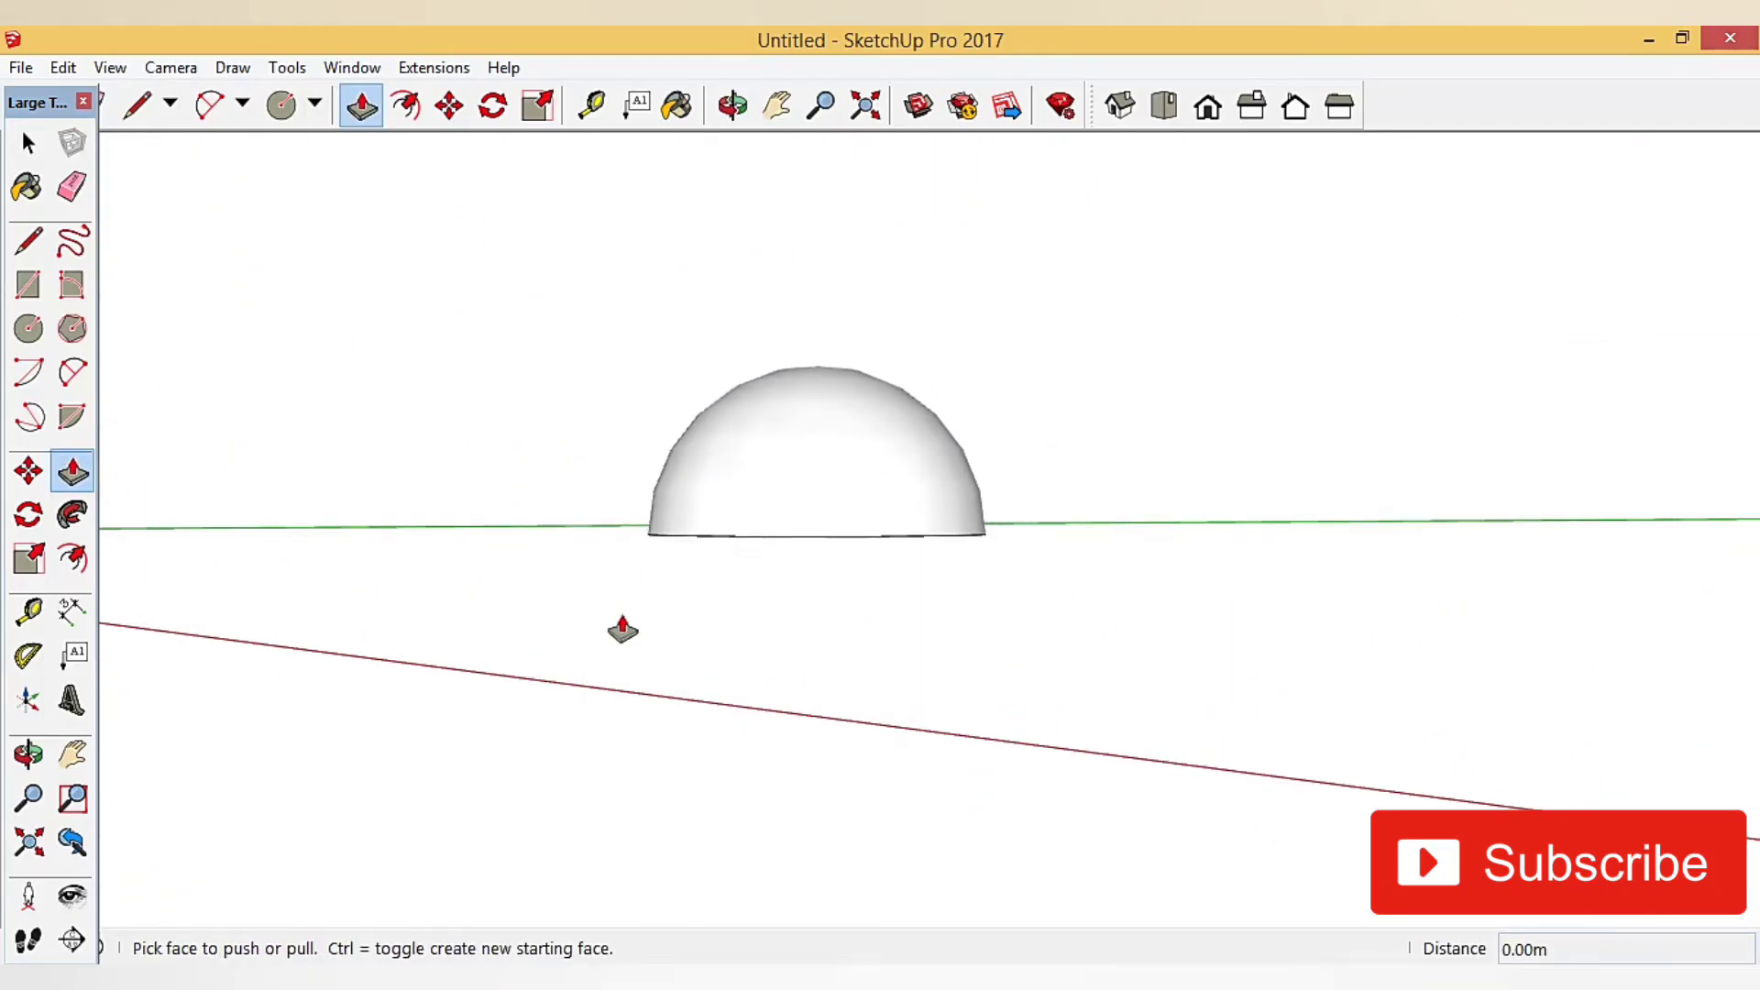
mouse_move(951, 519)
middle_mouse_down()
mouse_move(908, 617)
mouse_move(1183, 783)
mouse_move(976, 568)
mouse_move(917, 532)
middle_mouse_up()
scroll(1233, 600, "down", 3)
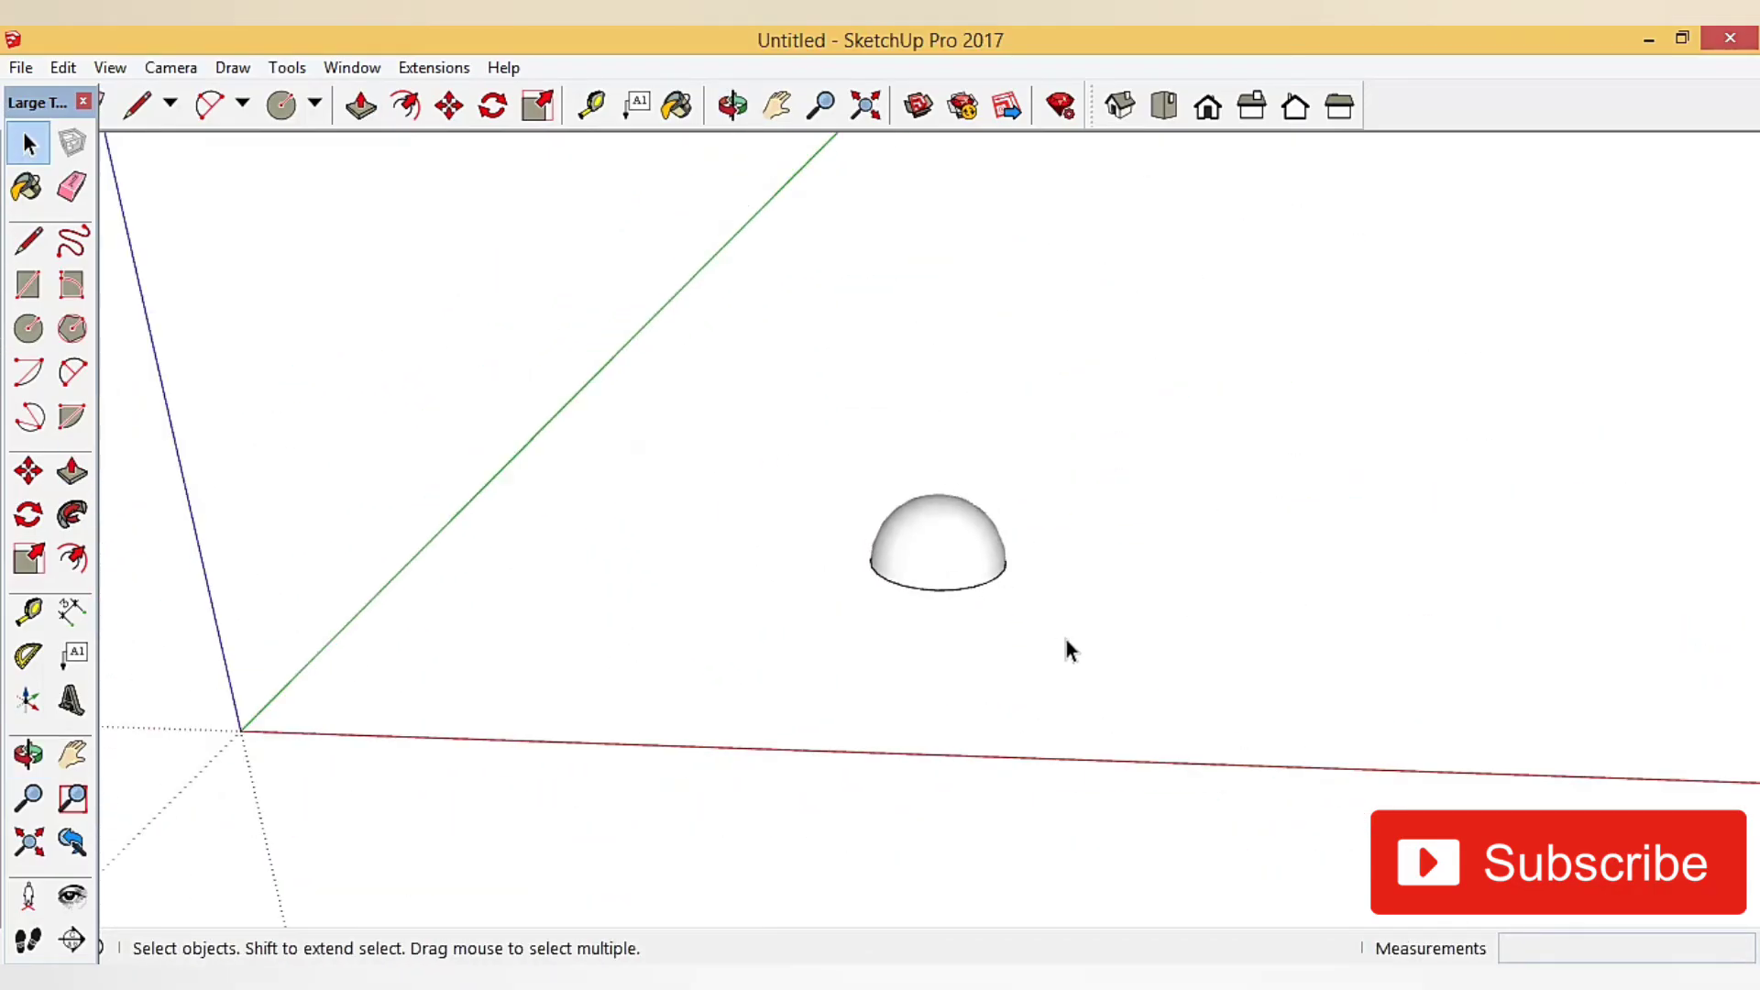
- Draw a second 5 m radius circle on the ground beside the dome
mouse_move(1065, 648)
middle_mouse_down()
mouse_move(1152, 727)
mouse_move(1281, 751)
mouse_move(1227, 733)
mouse_move(950, 758)
mouse_move(865, 746)
middle_mouse_up()
left_click(27, 330)
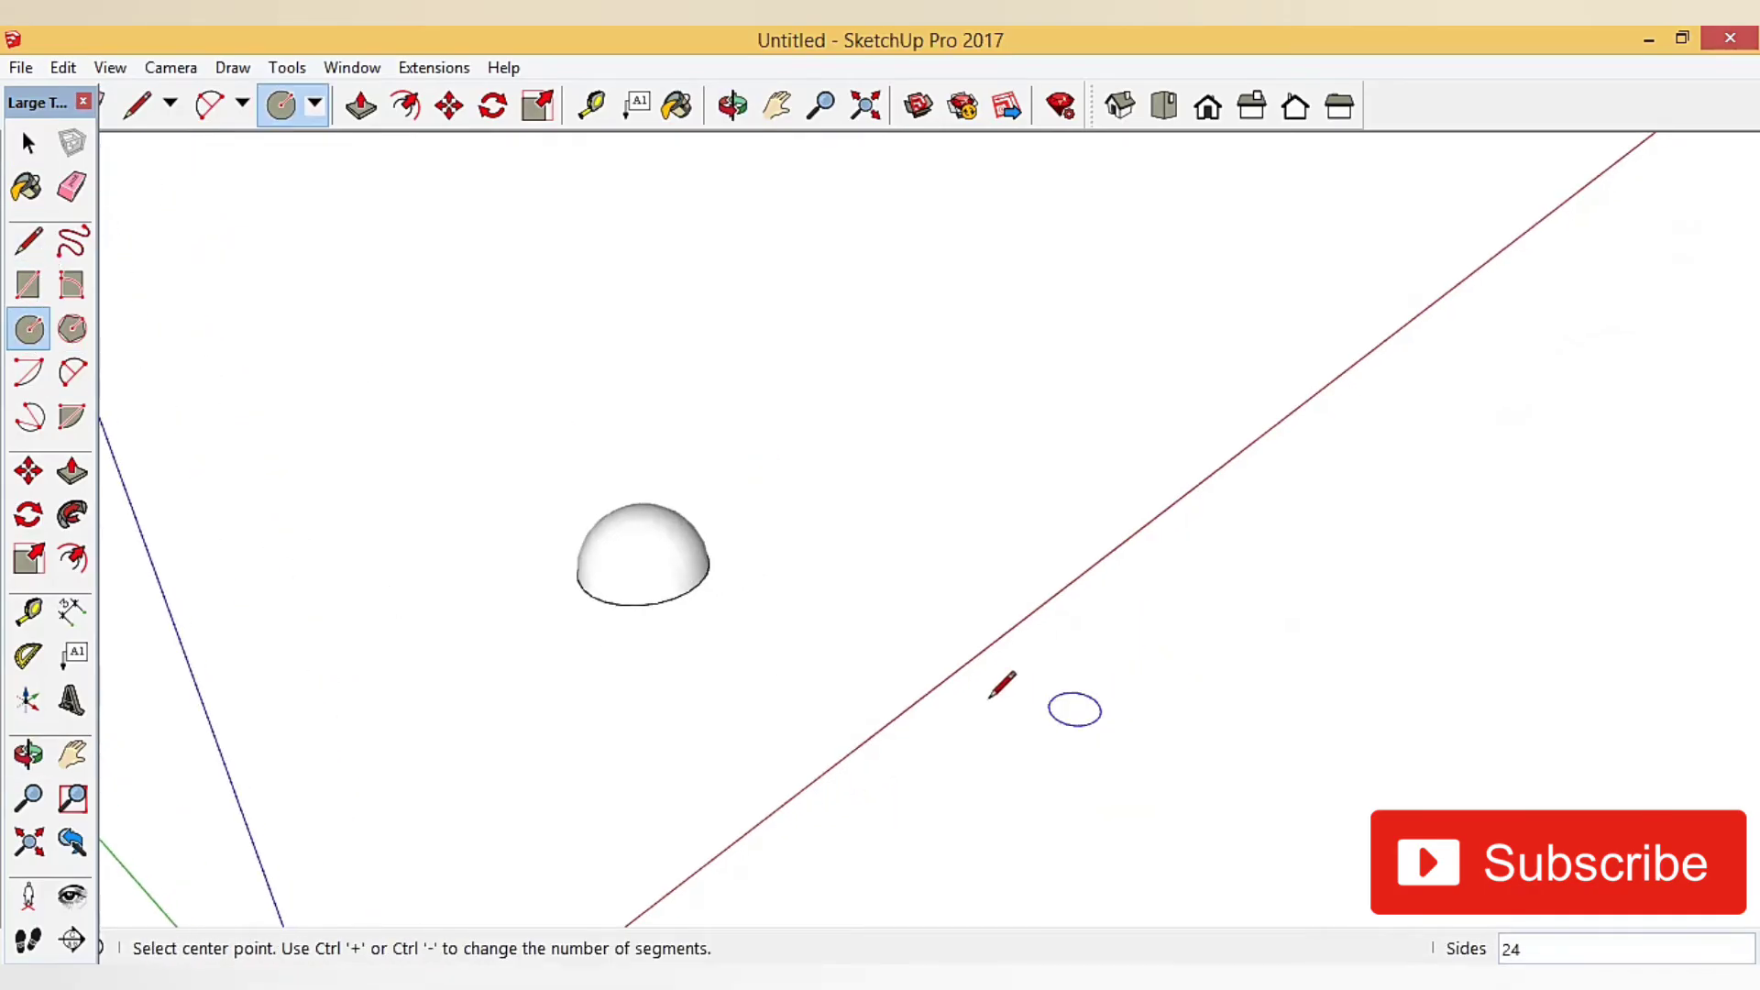
left_click(931, 534)
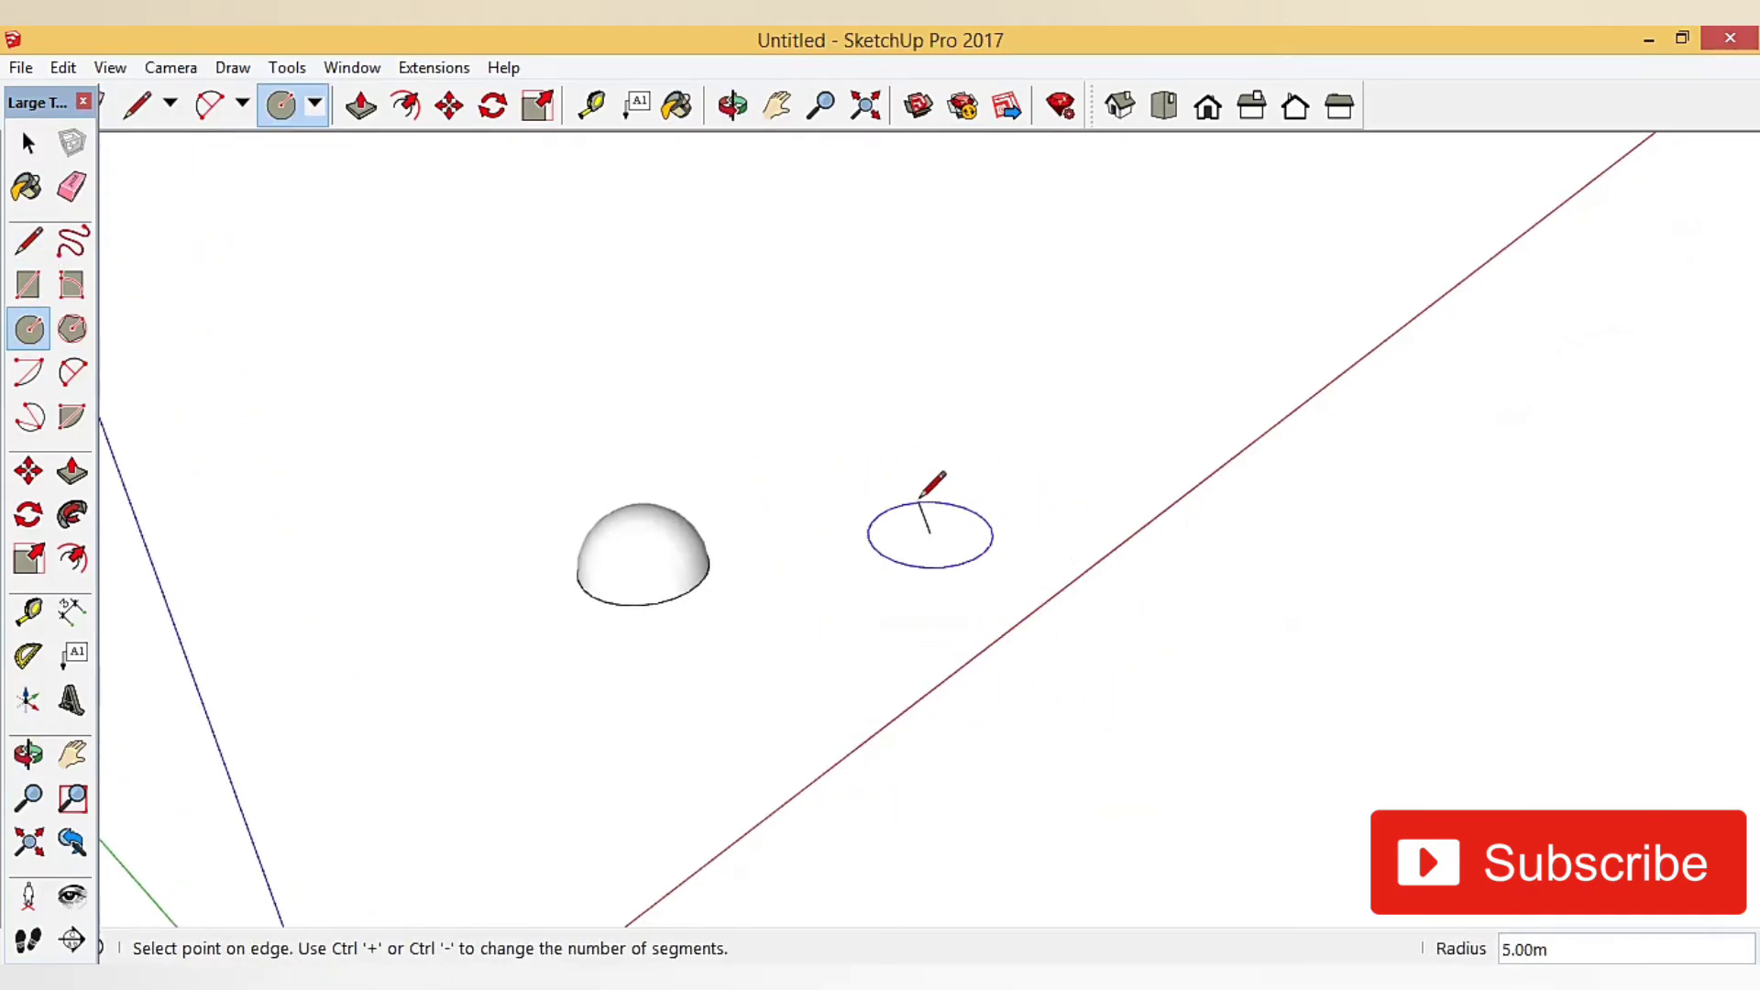
key("Return")
scroll(954, 486, "up", 3)
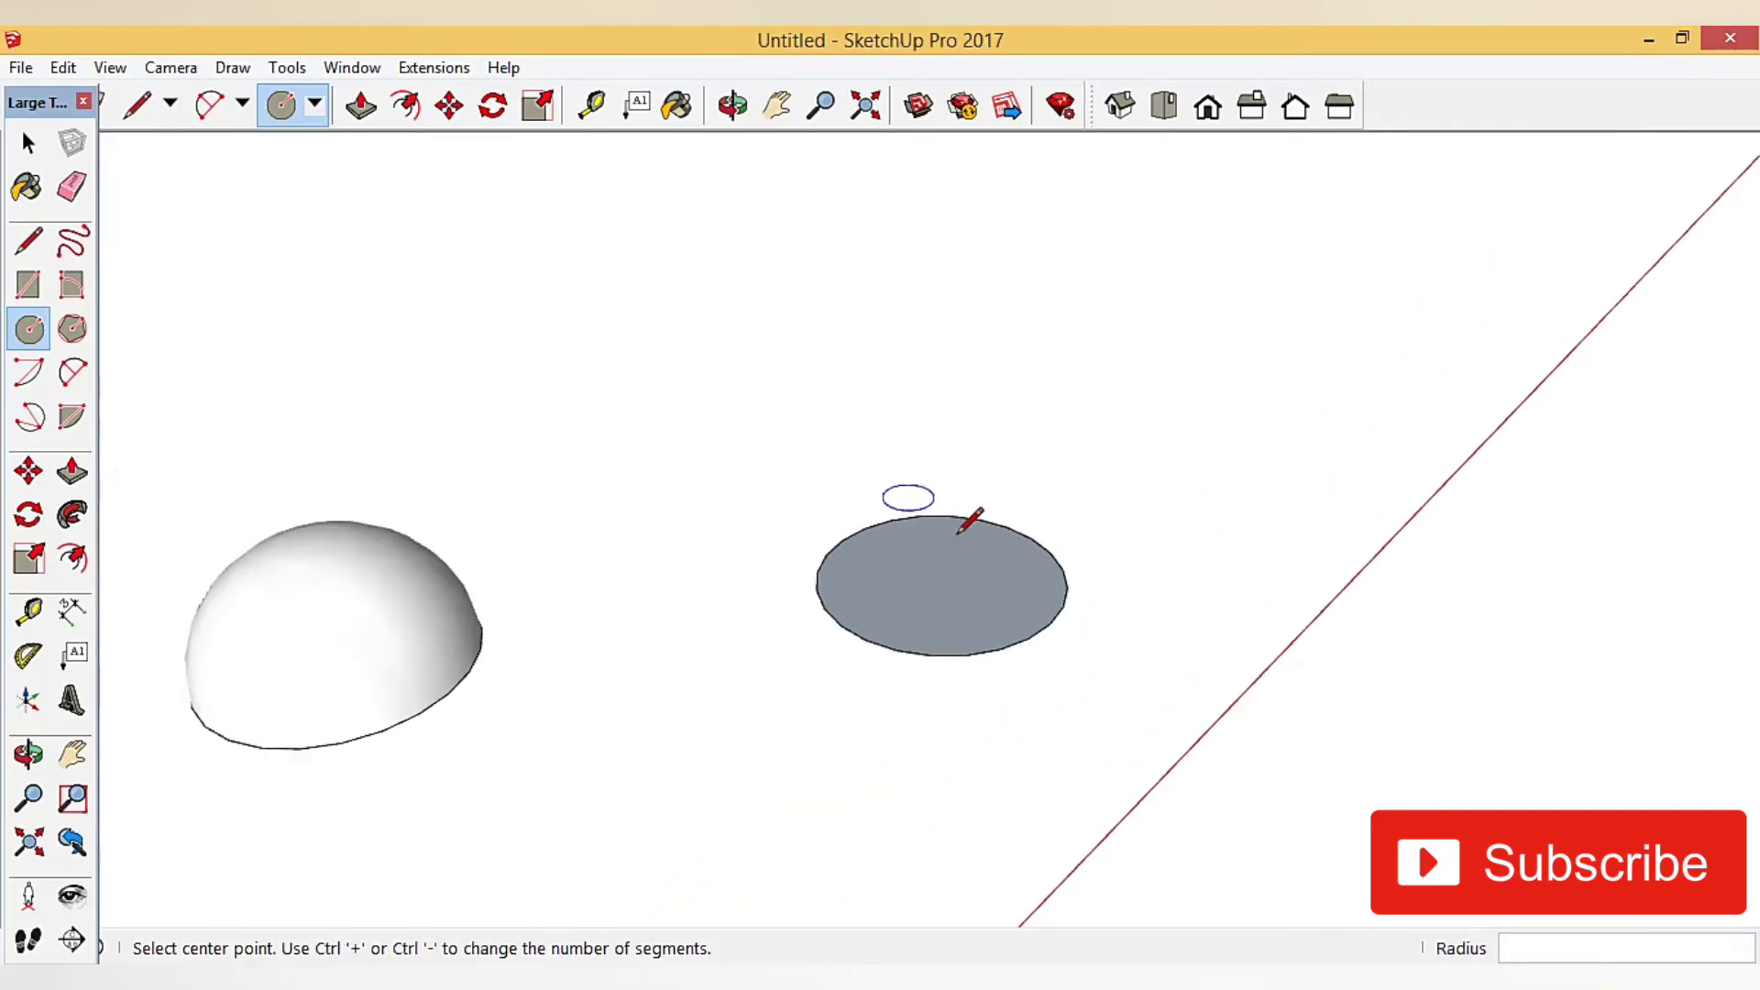
scroll(945, 486, "up", 3)
- Draw the new circle's diameter and a 5 m vertical line from its centre
left_click(30, 243)
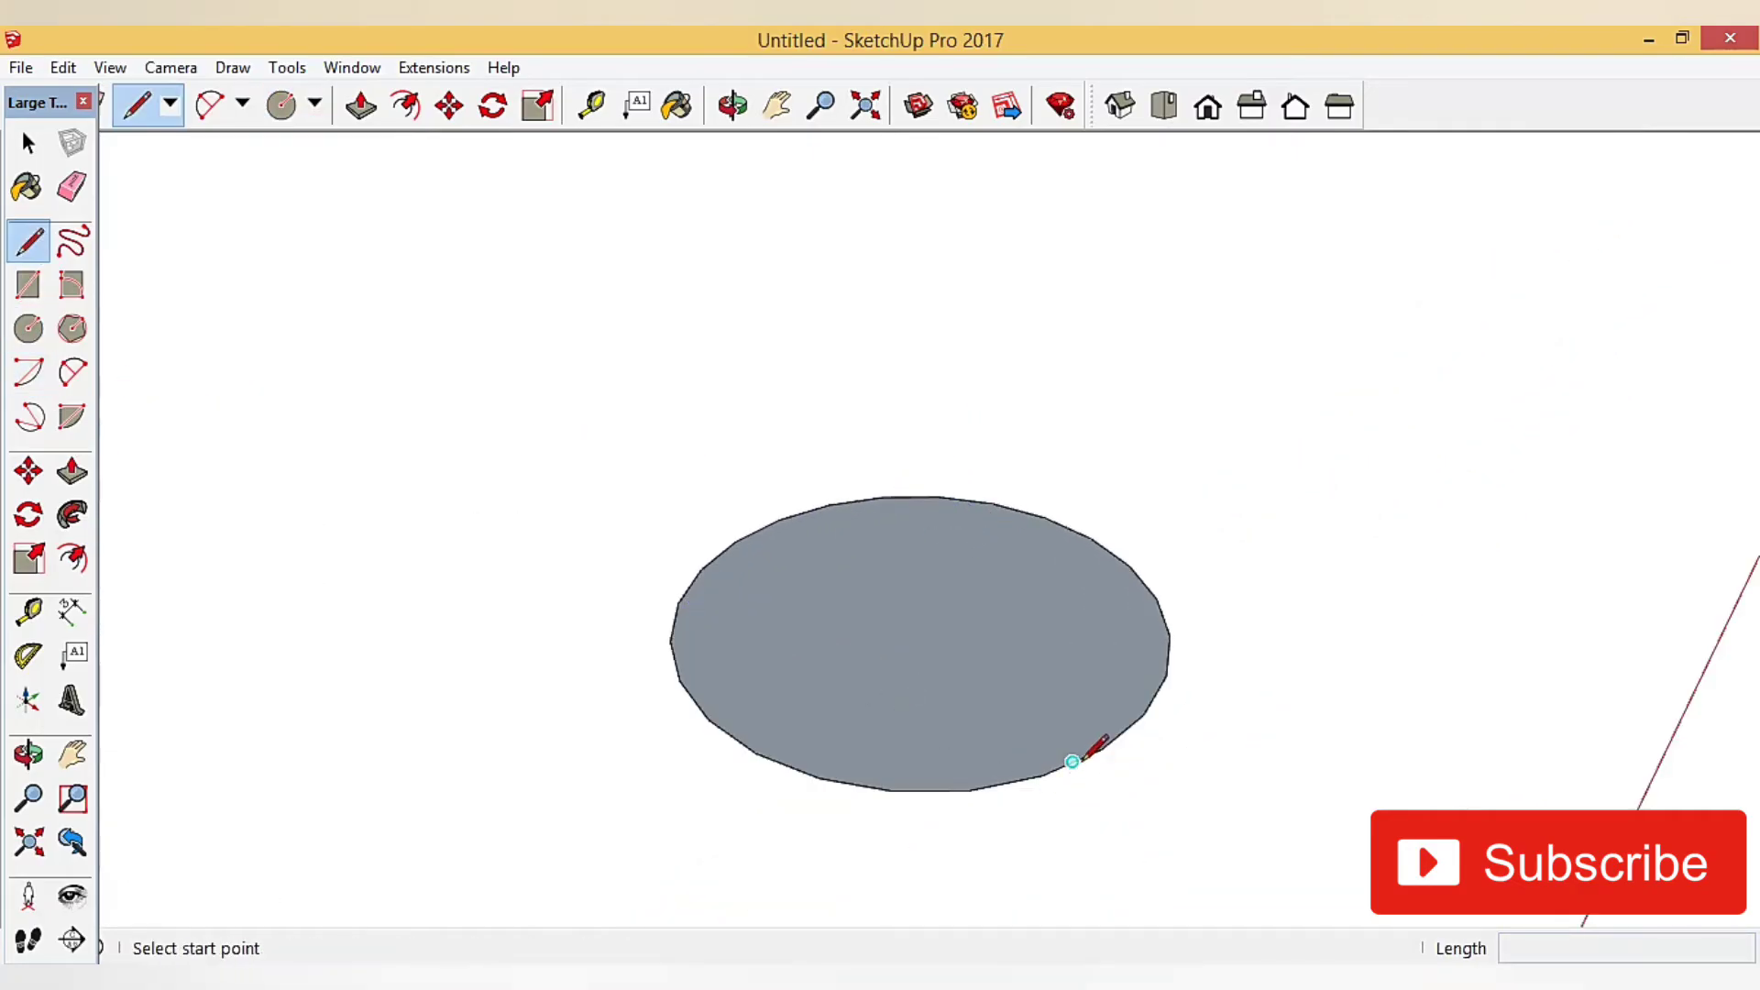
left_click(1044, 774)
type("2.50m")
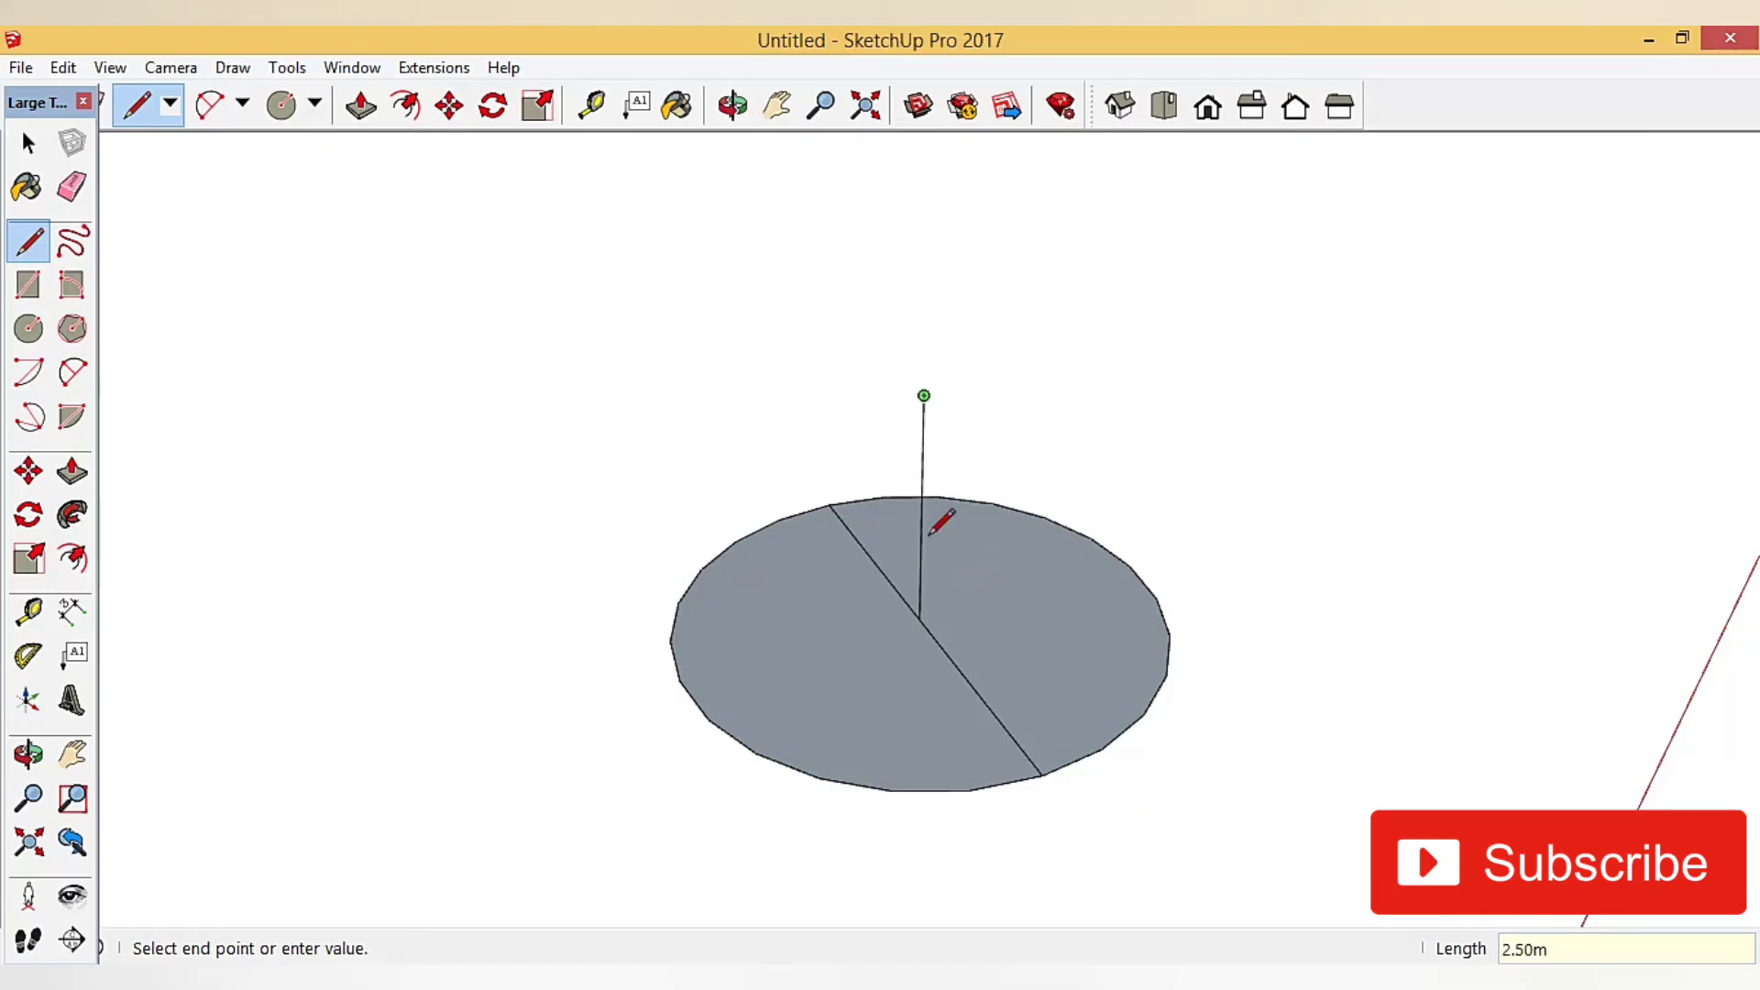
scroll(951, 641, "down", 3)
middle_click_drag(950, 640, 1324, 601)
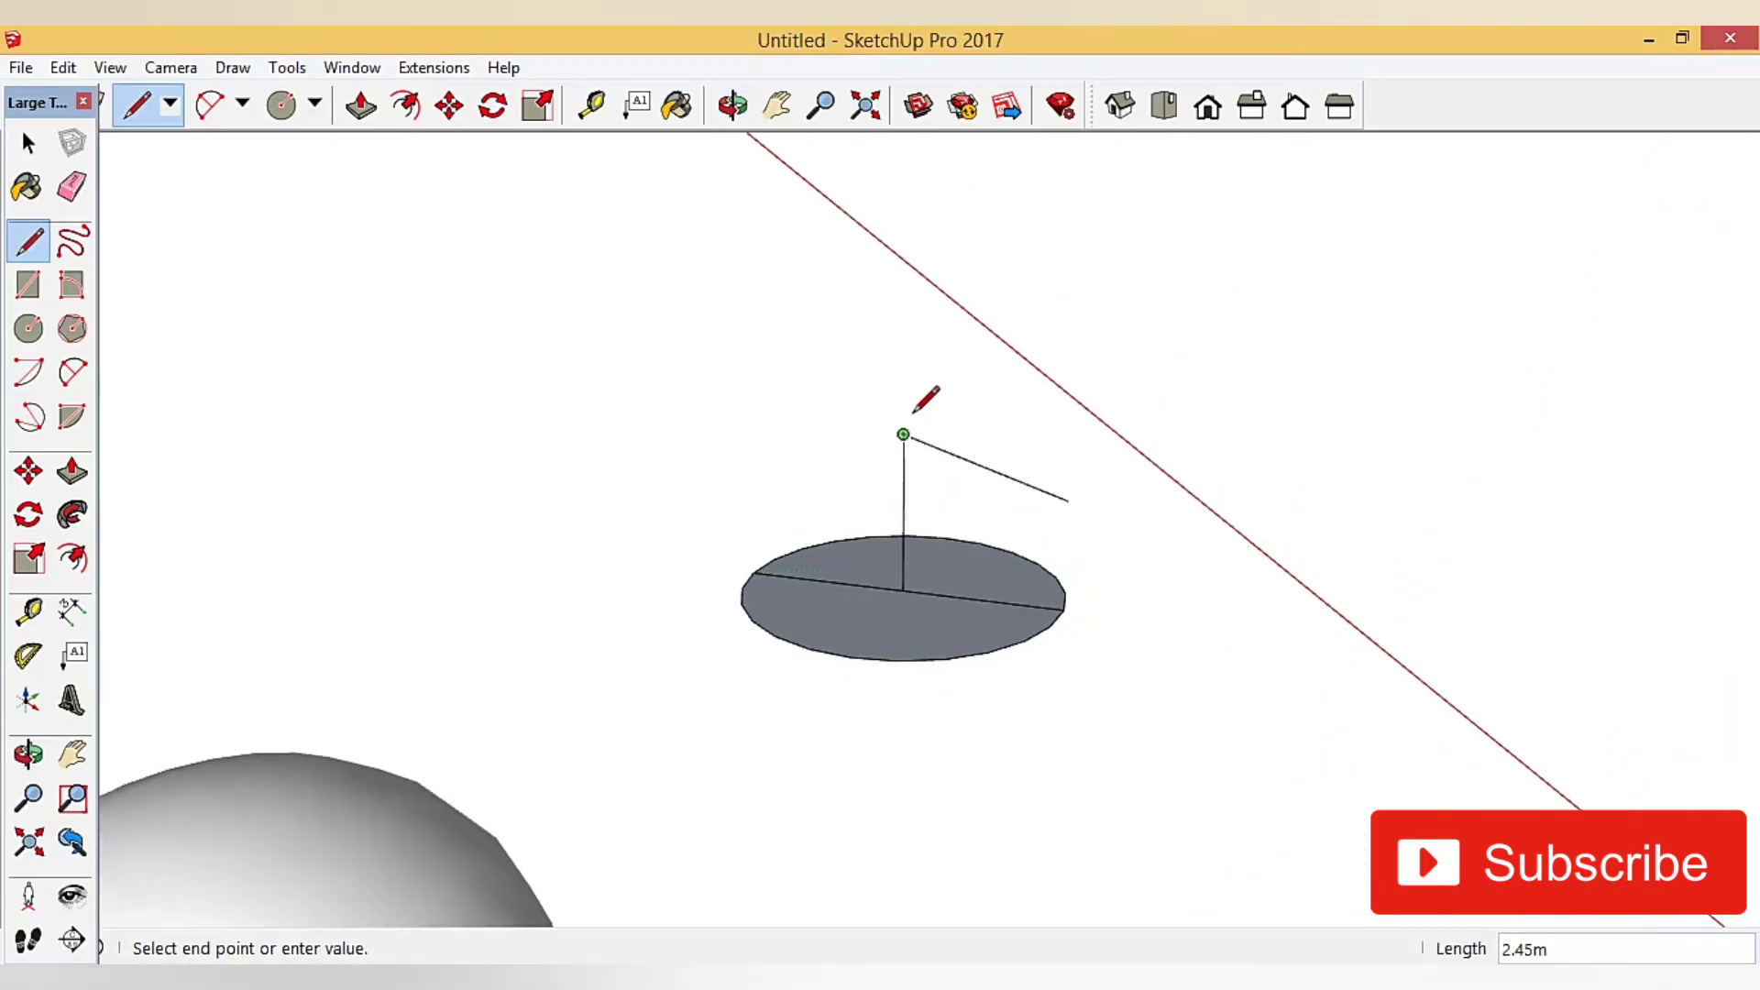
scroll(932, 397, "up", 2)
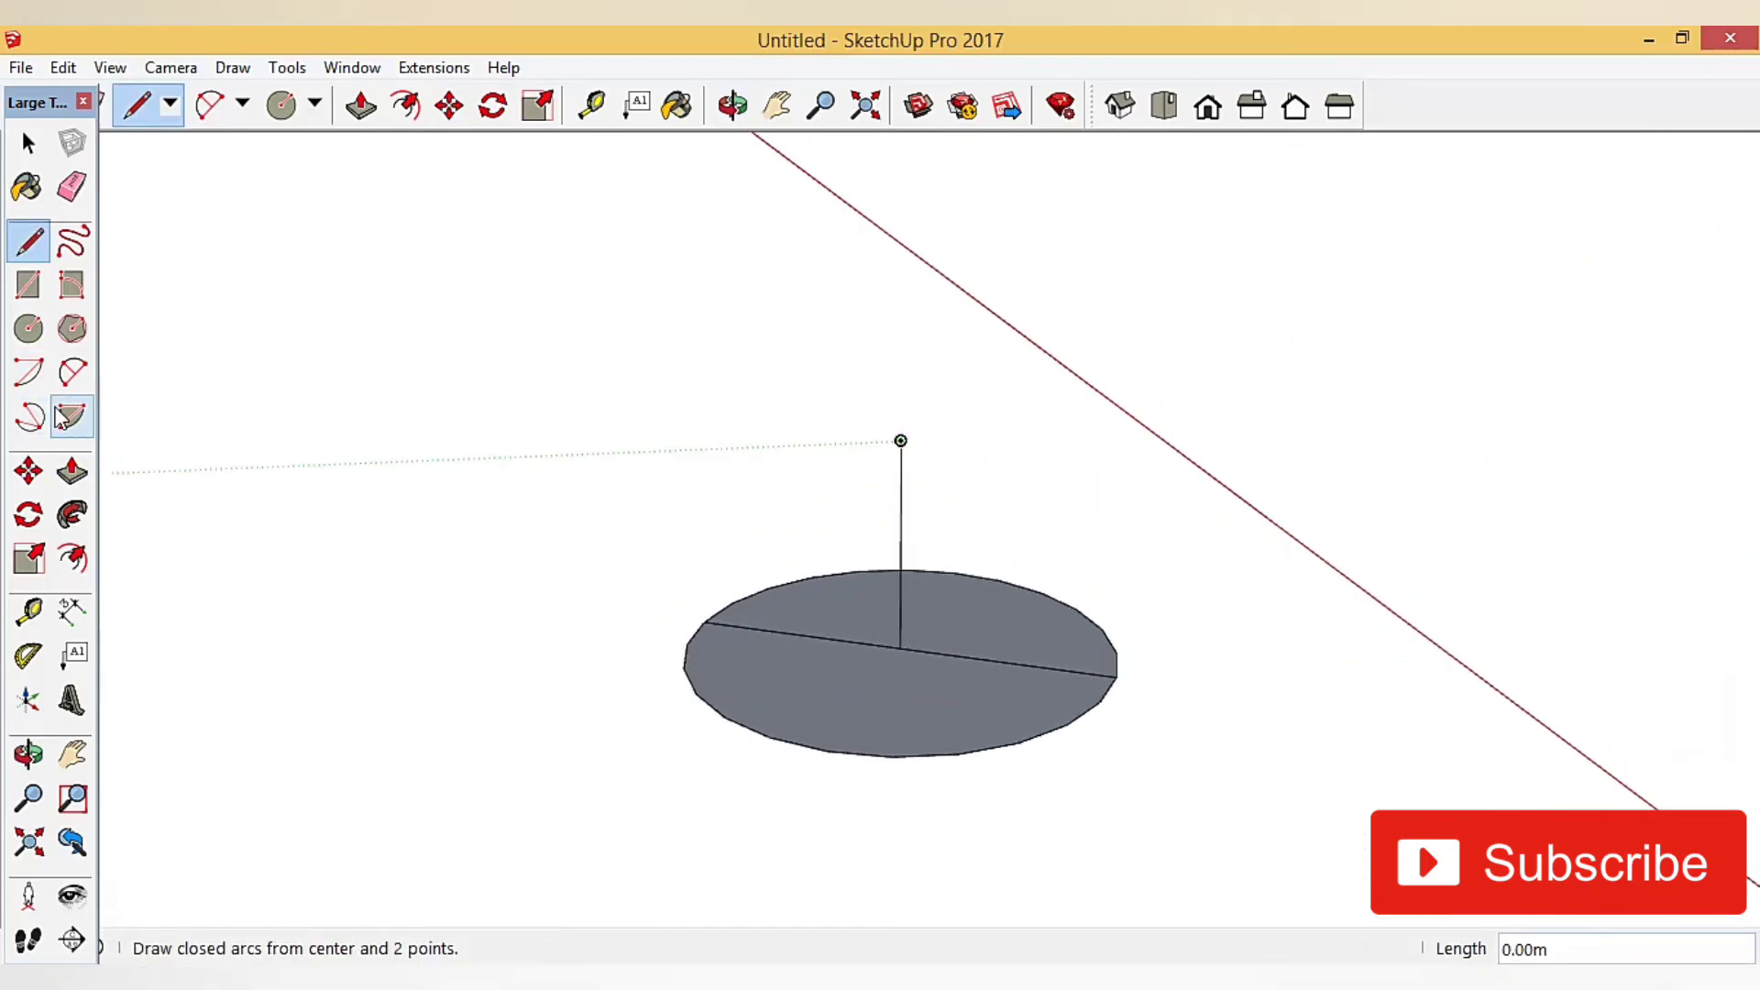
- Draw a half-circle arc across the new diameter, bulging to the vertical line's top
left_click(73, 372)
left_click(703, 621)
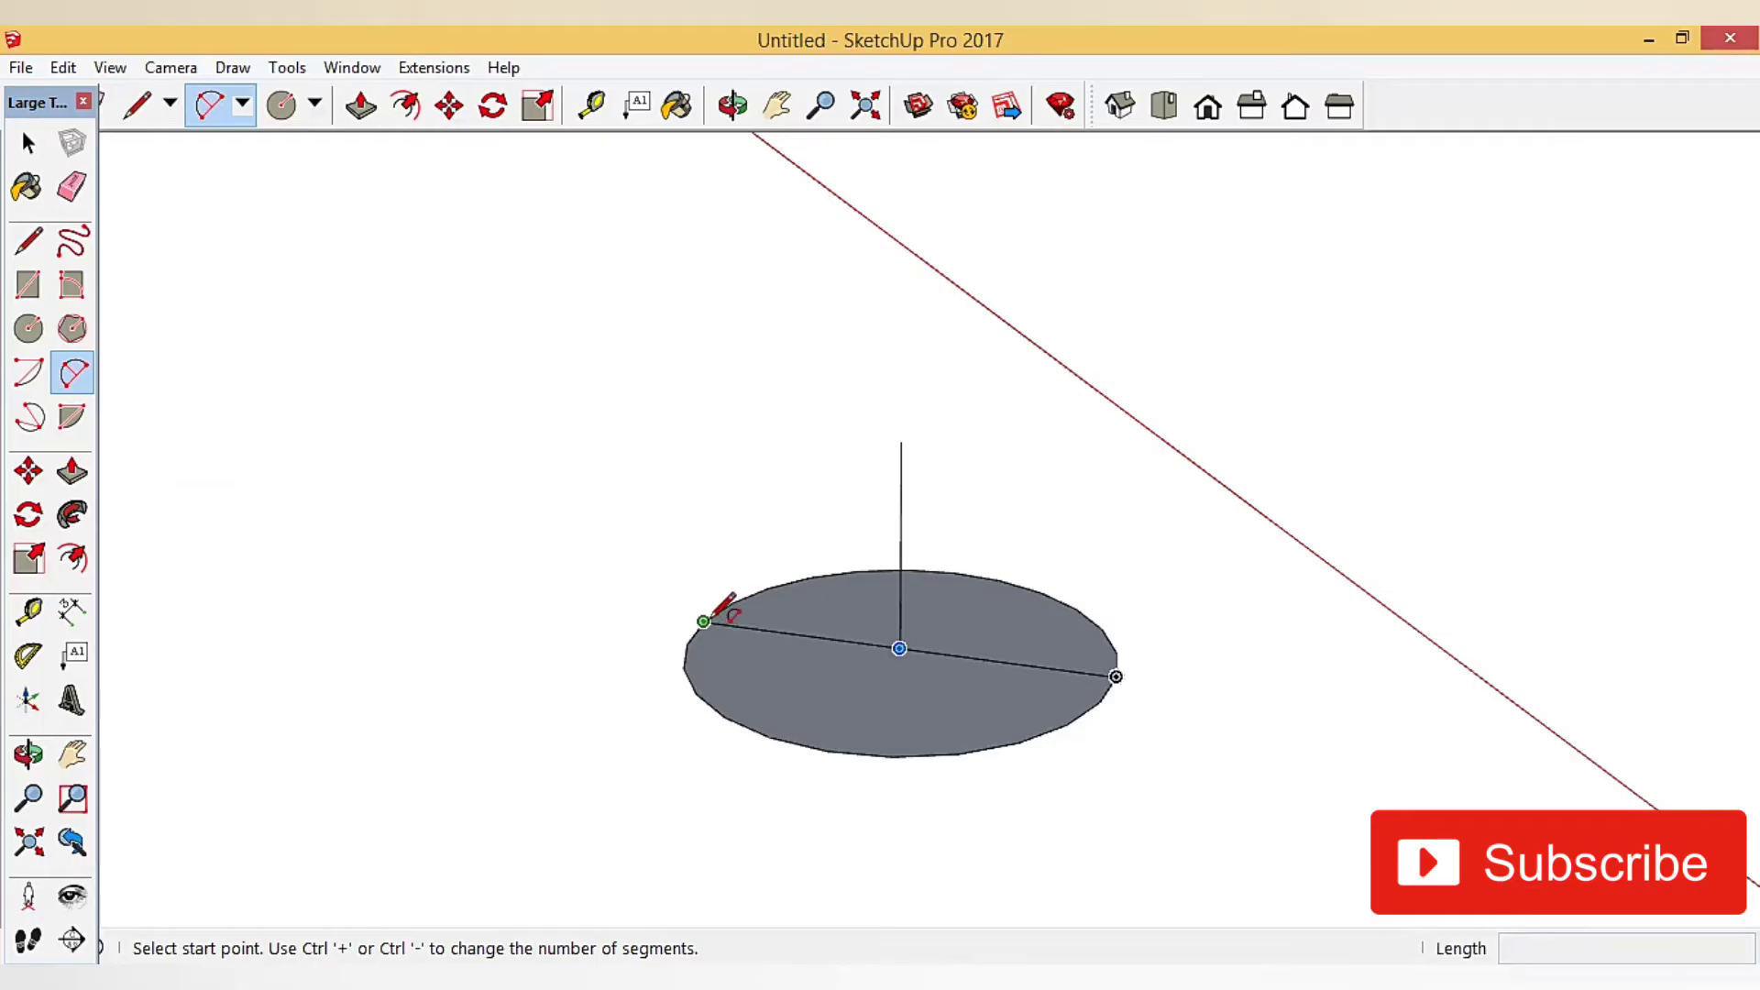
left_click(1115, 677)
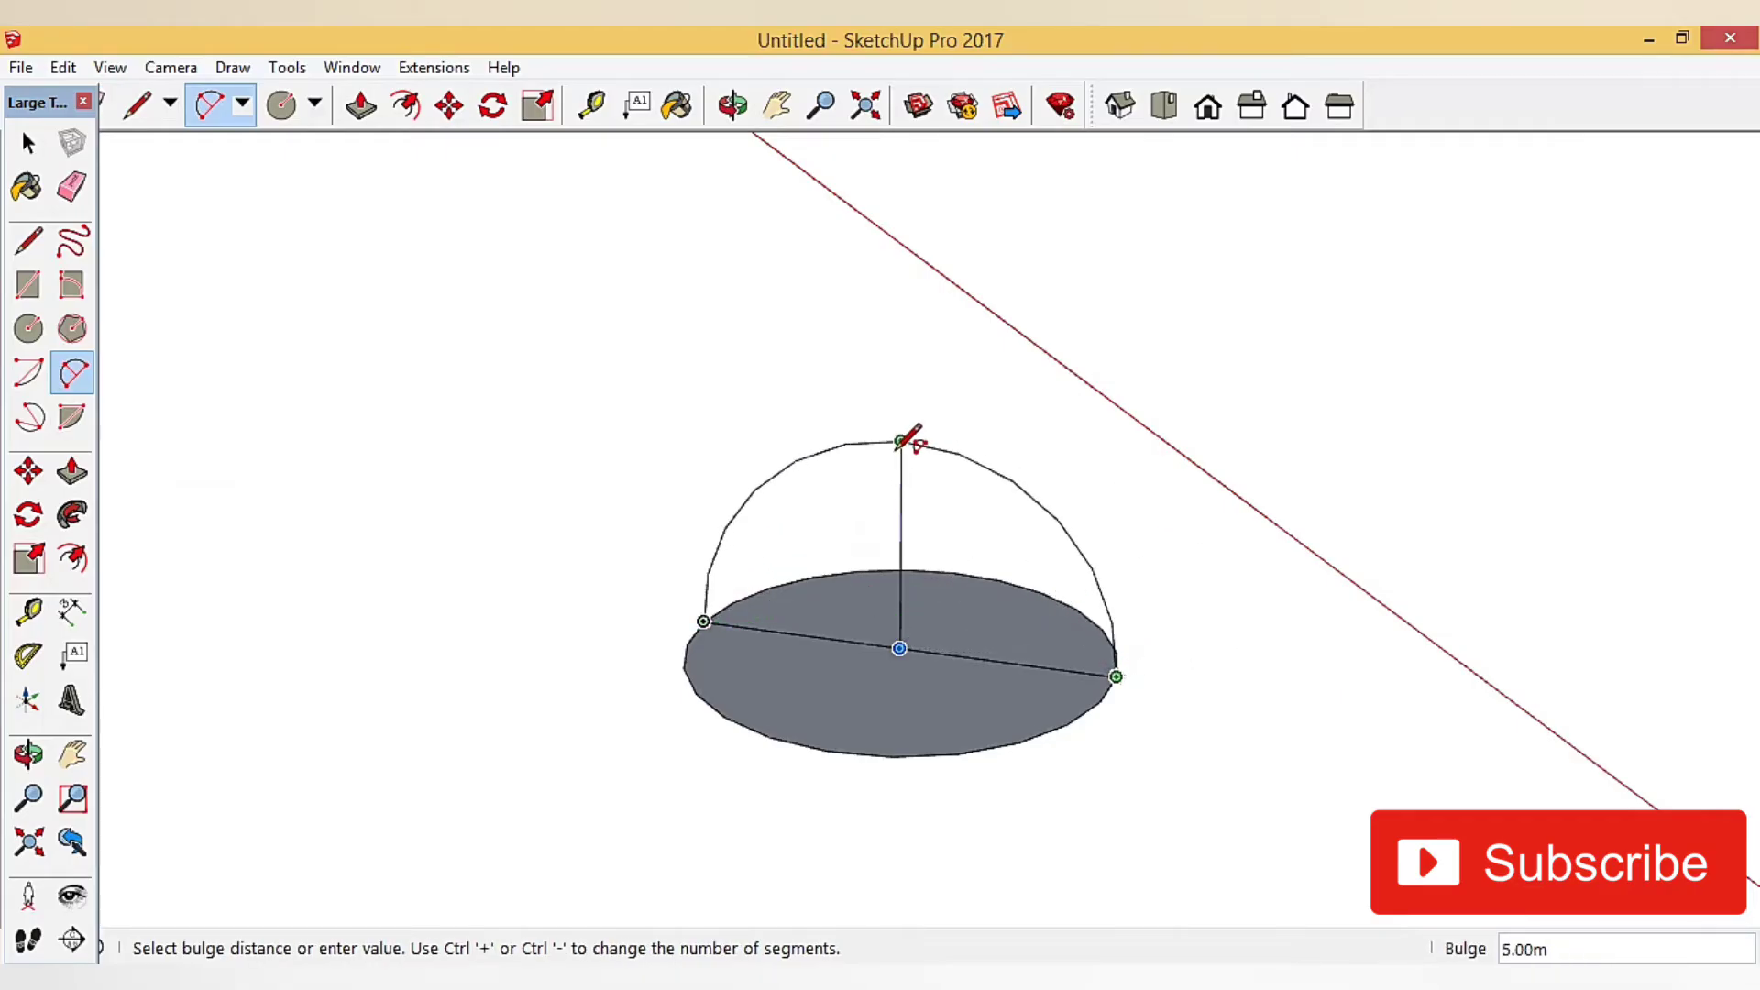
left_click(901, 442)
- Erase the arc's left half, leaving a quarter-circle profile beside the dome
left_click(72, 188)
left_click(757, 475)
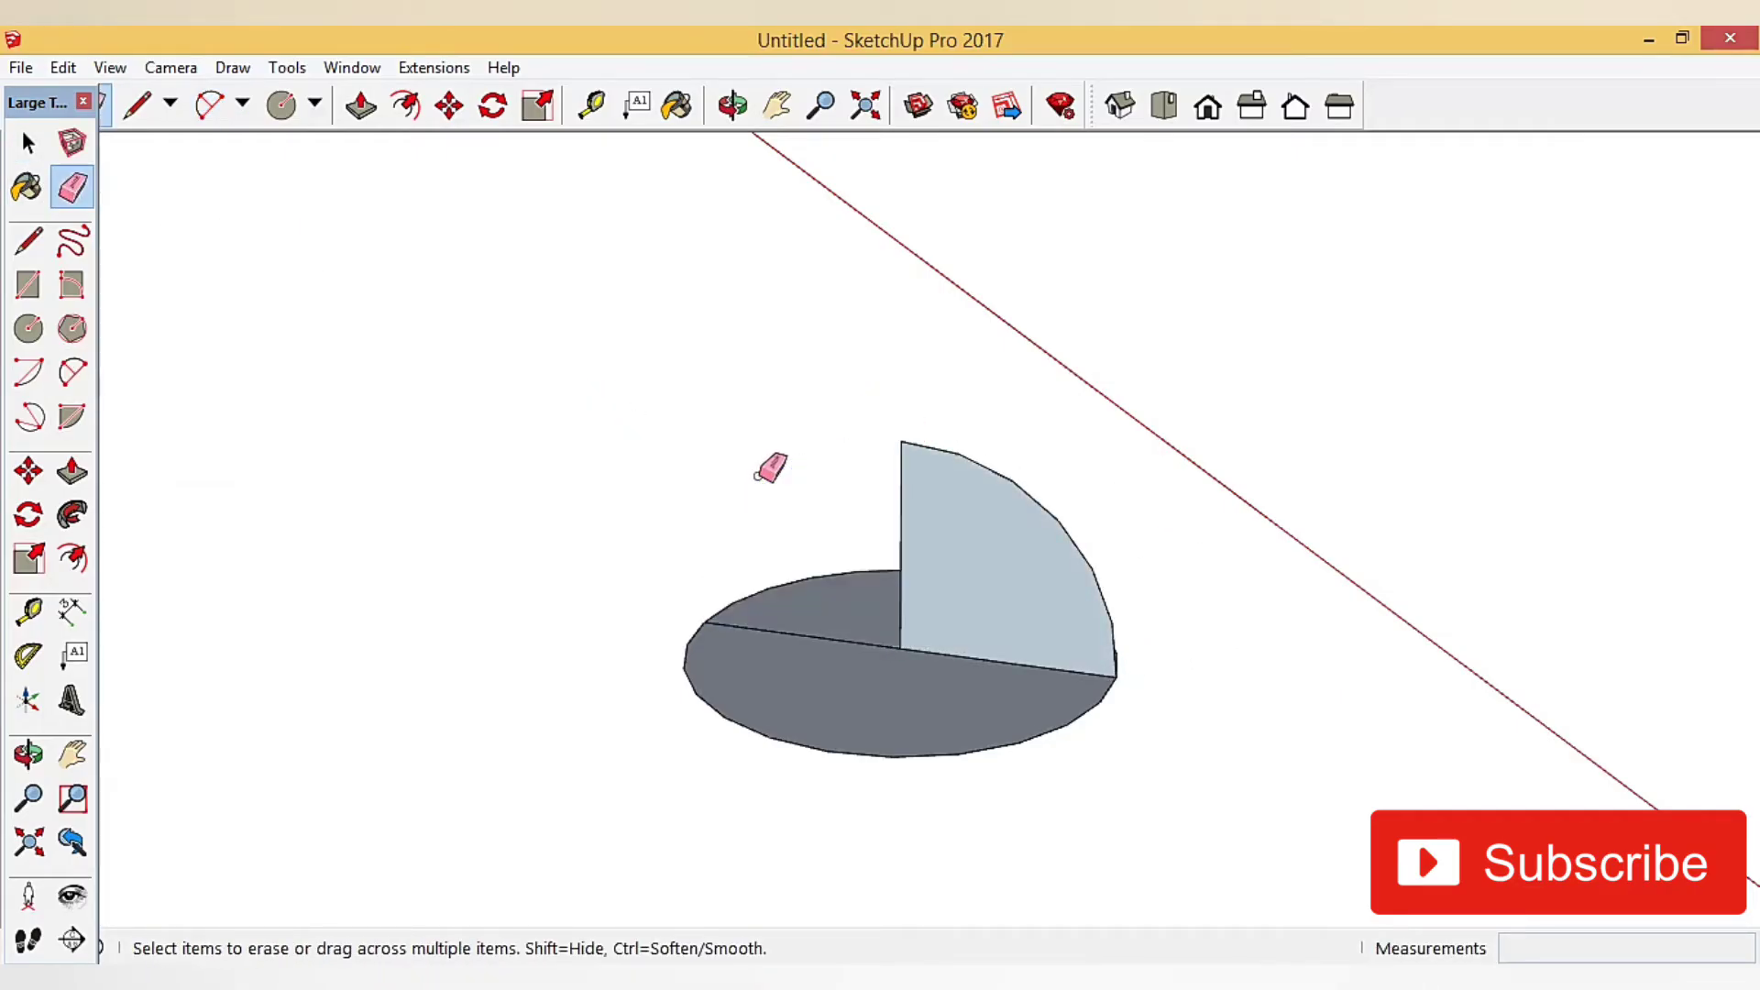
mouse_move(871, 611)
middle_mouse_down()
mouse_move(1049, 652)
mouse_move(935, 578)
middle_mouse_up()
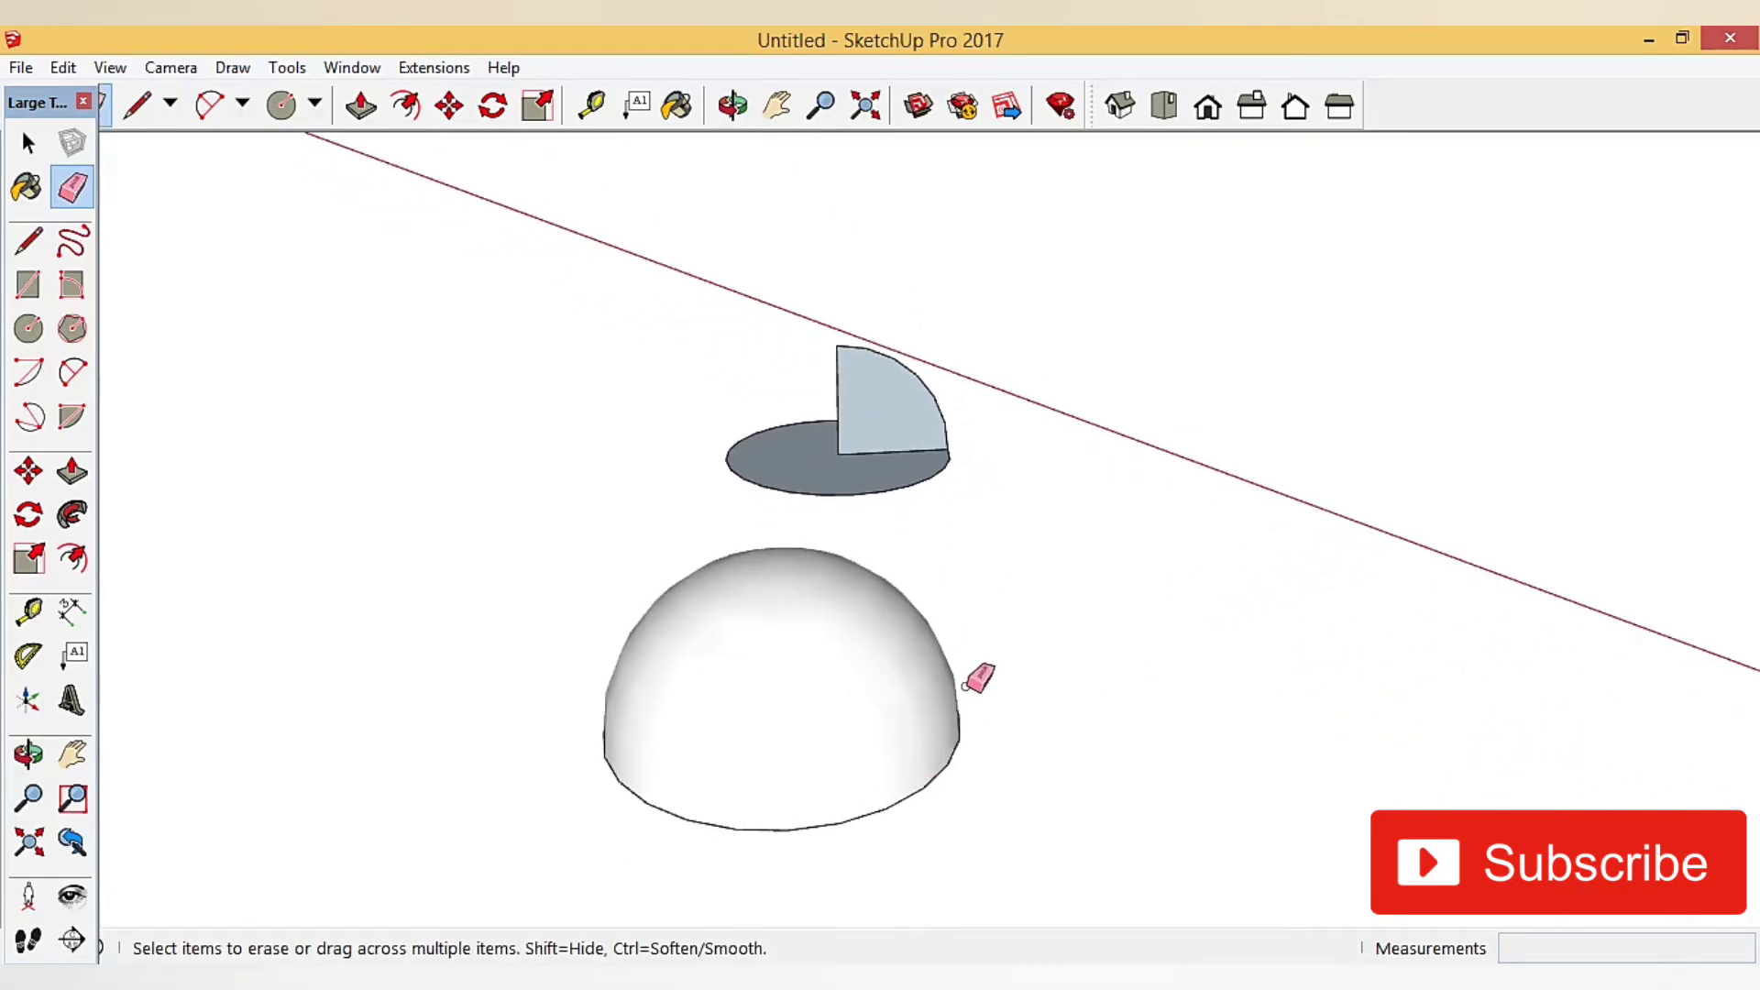
scroll(940, 438, "up", 1)
scroll(926, 404, "up", 1)
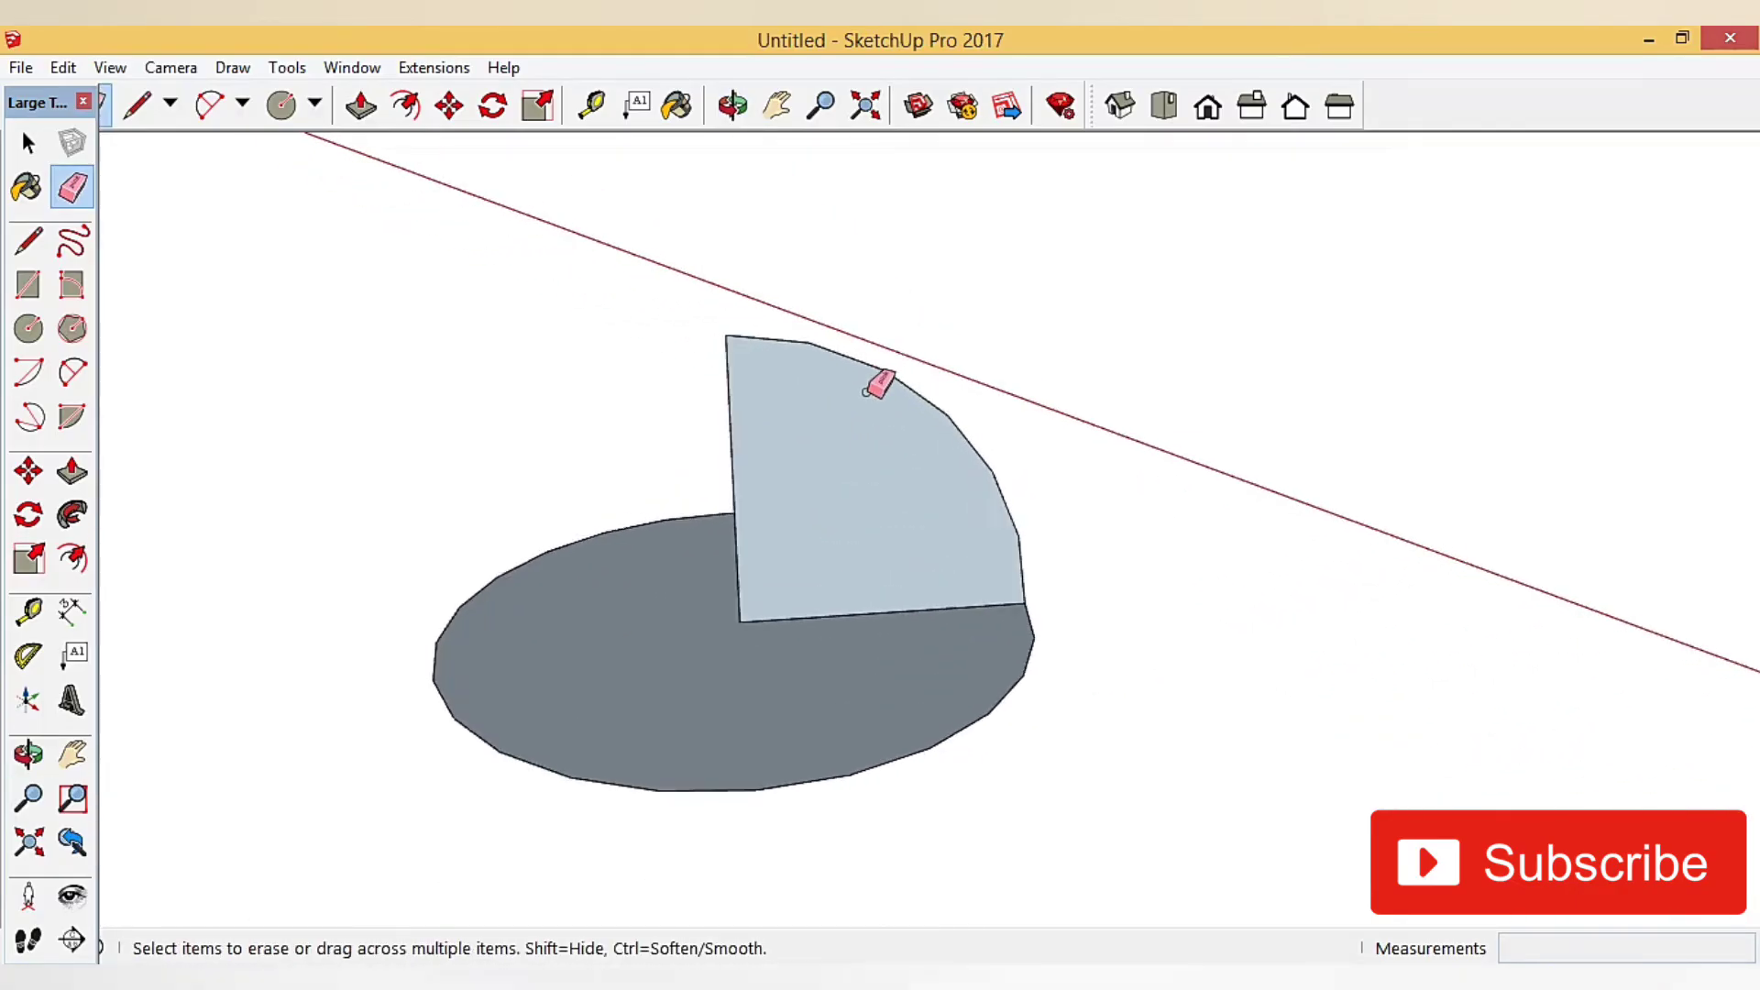
scroll(917, 403, "up", 2)
scroll(960, 448, "down", 1)
scroll(899, 480, "down", 2)
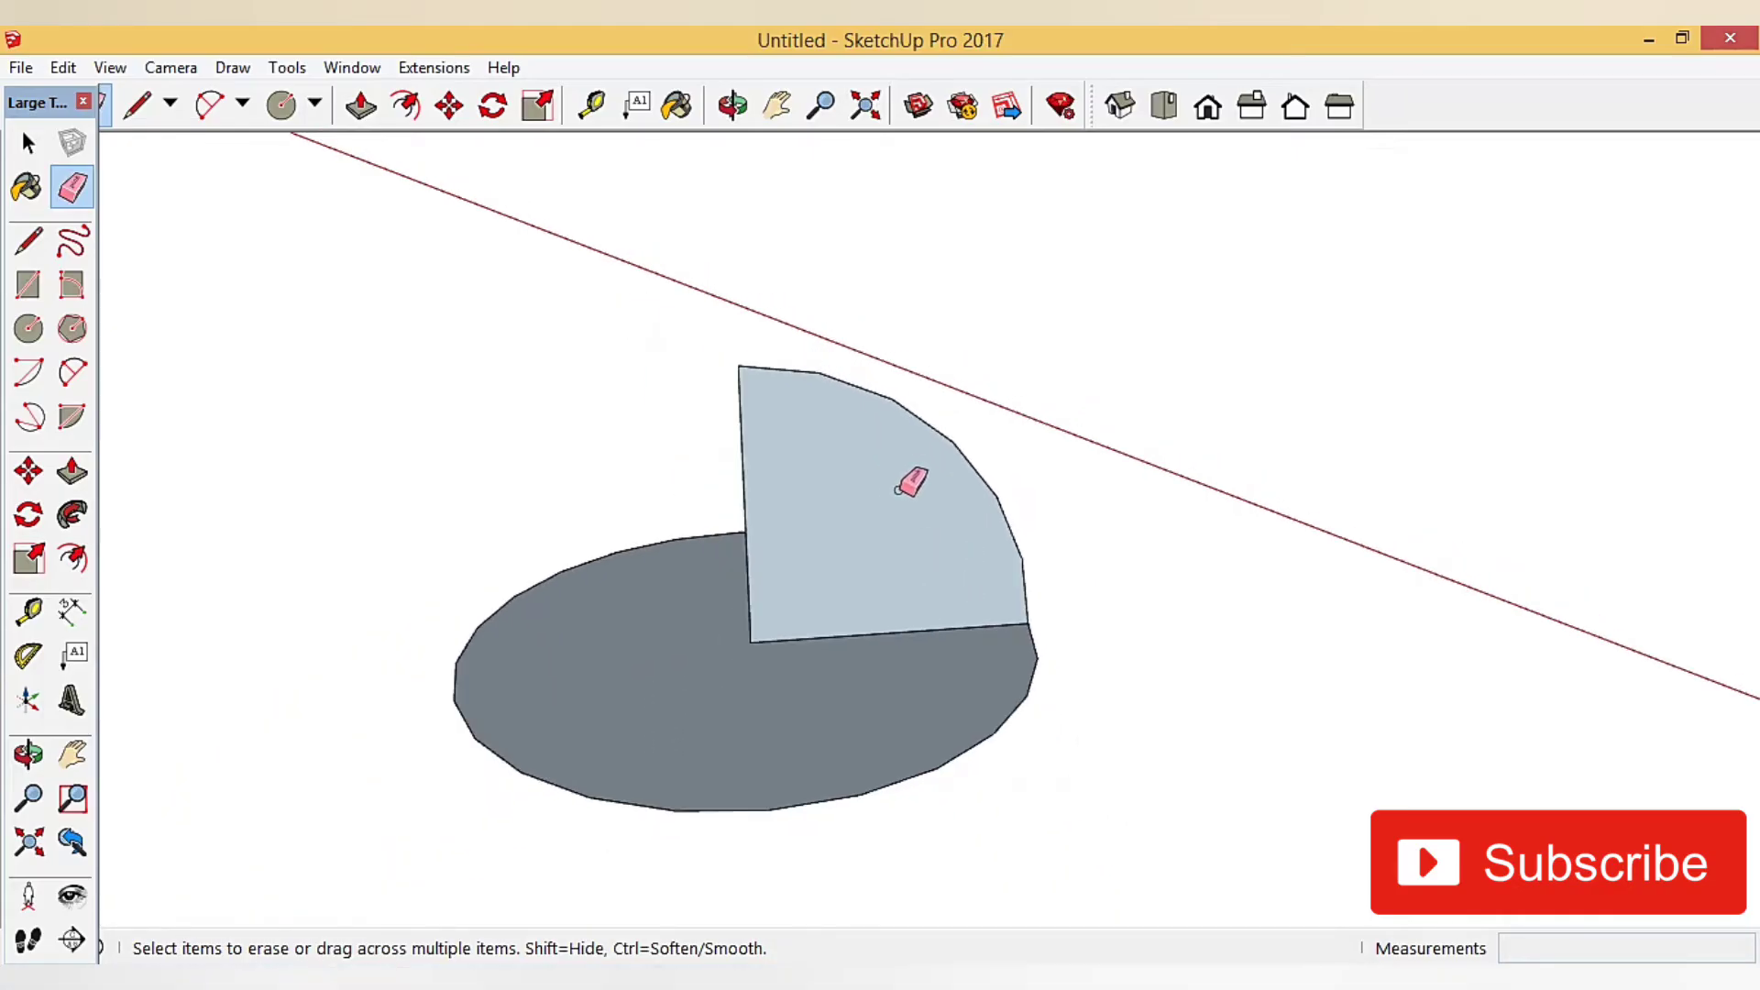
scroll(899, 479, "up", 2)
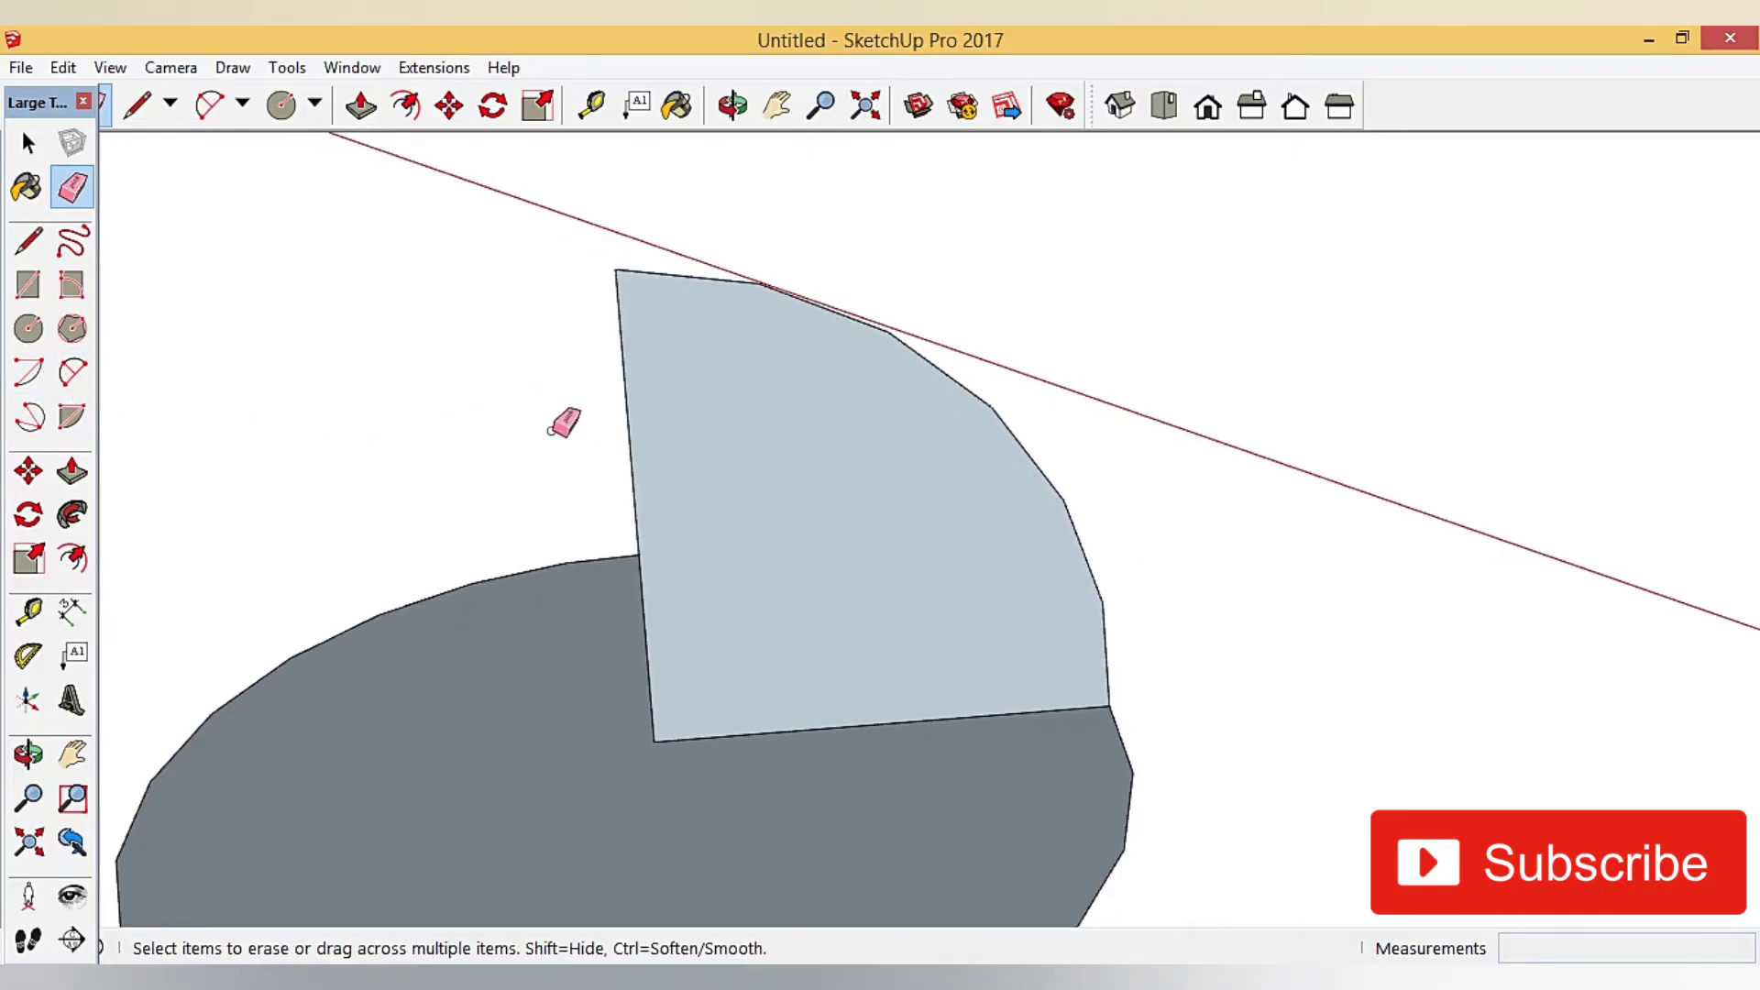
- Draw an inward-bulging arc from the profile's top corner to its outer bottom corner
left_click(77, 381)
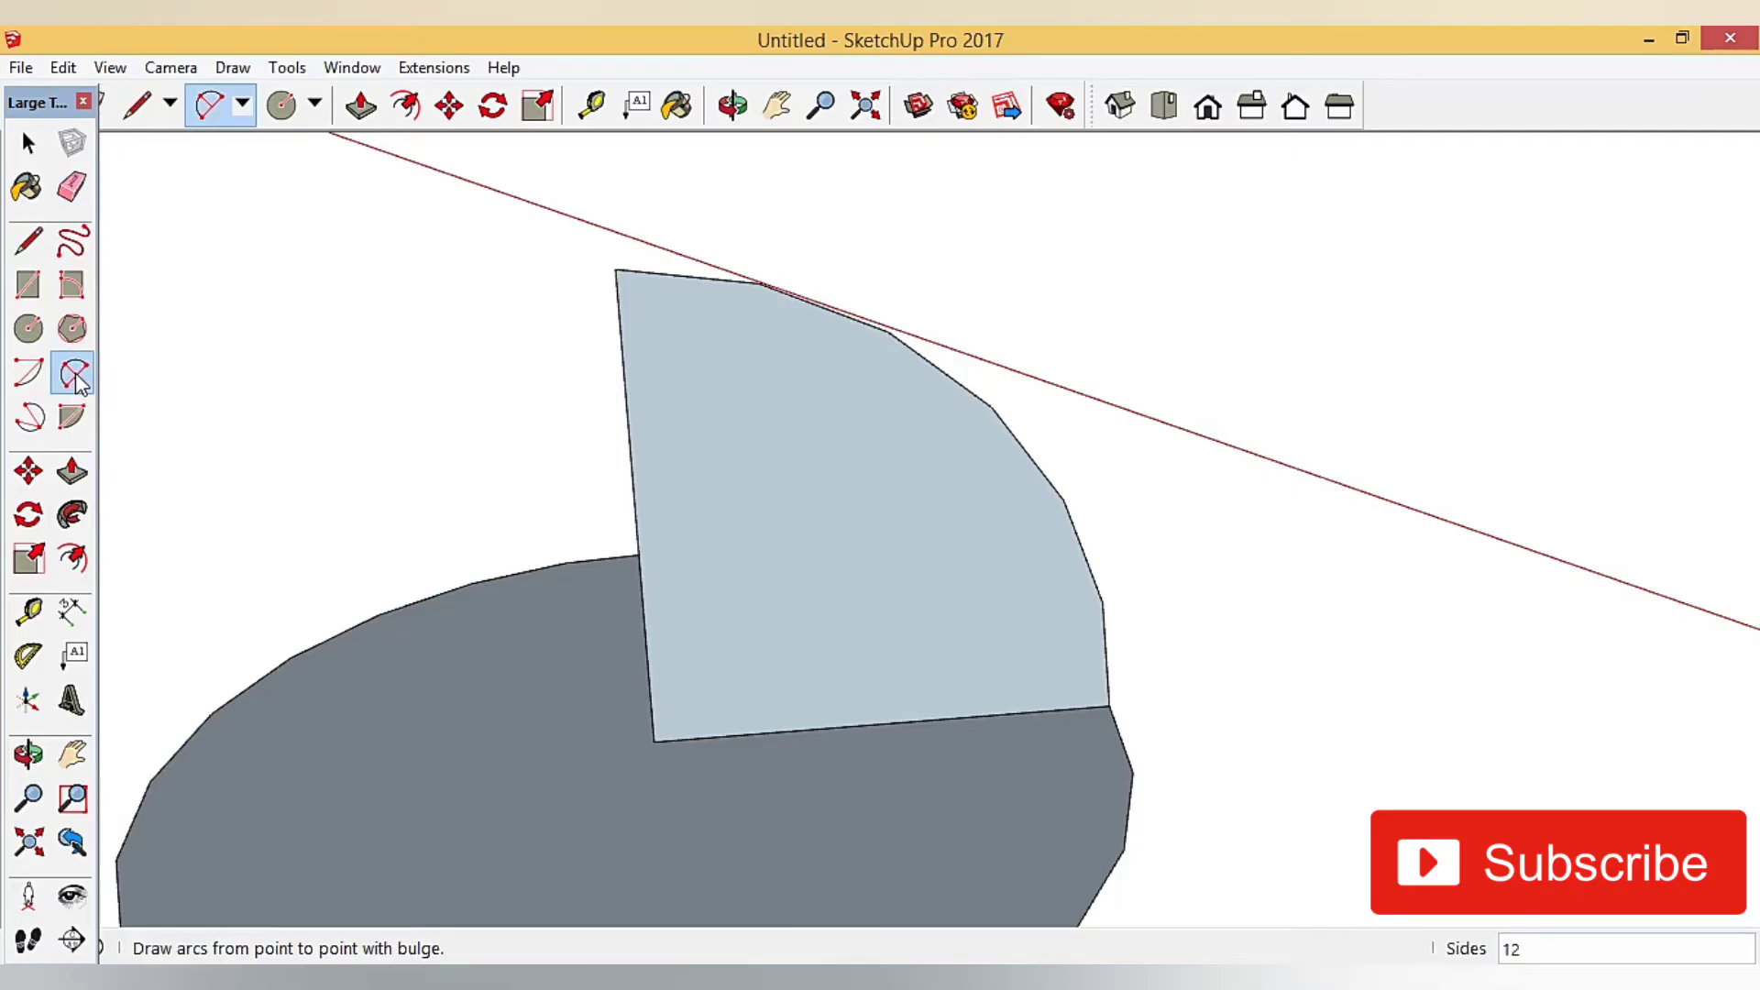
left_click(615, 269)
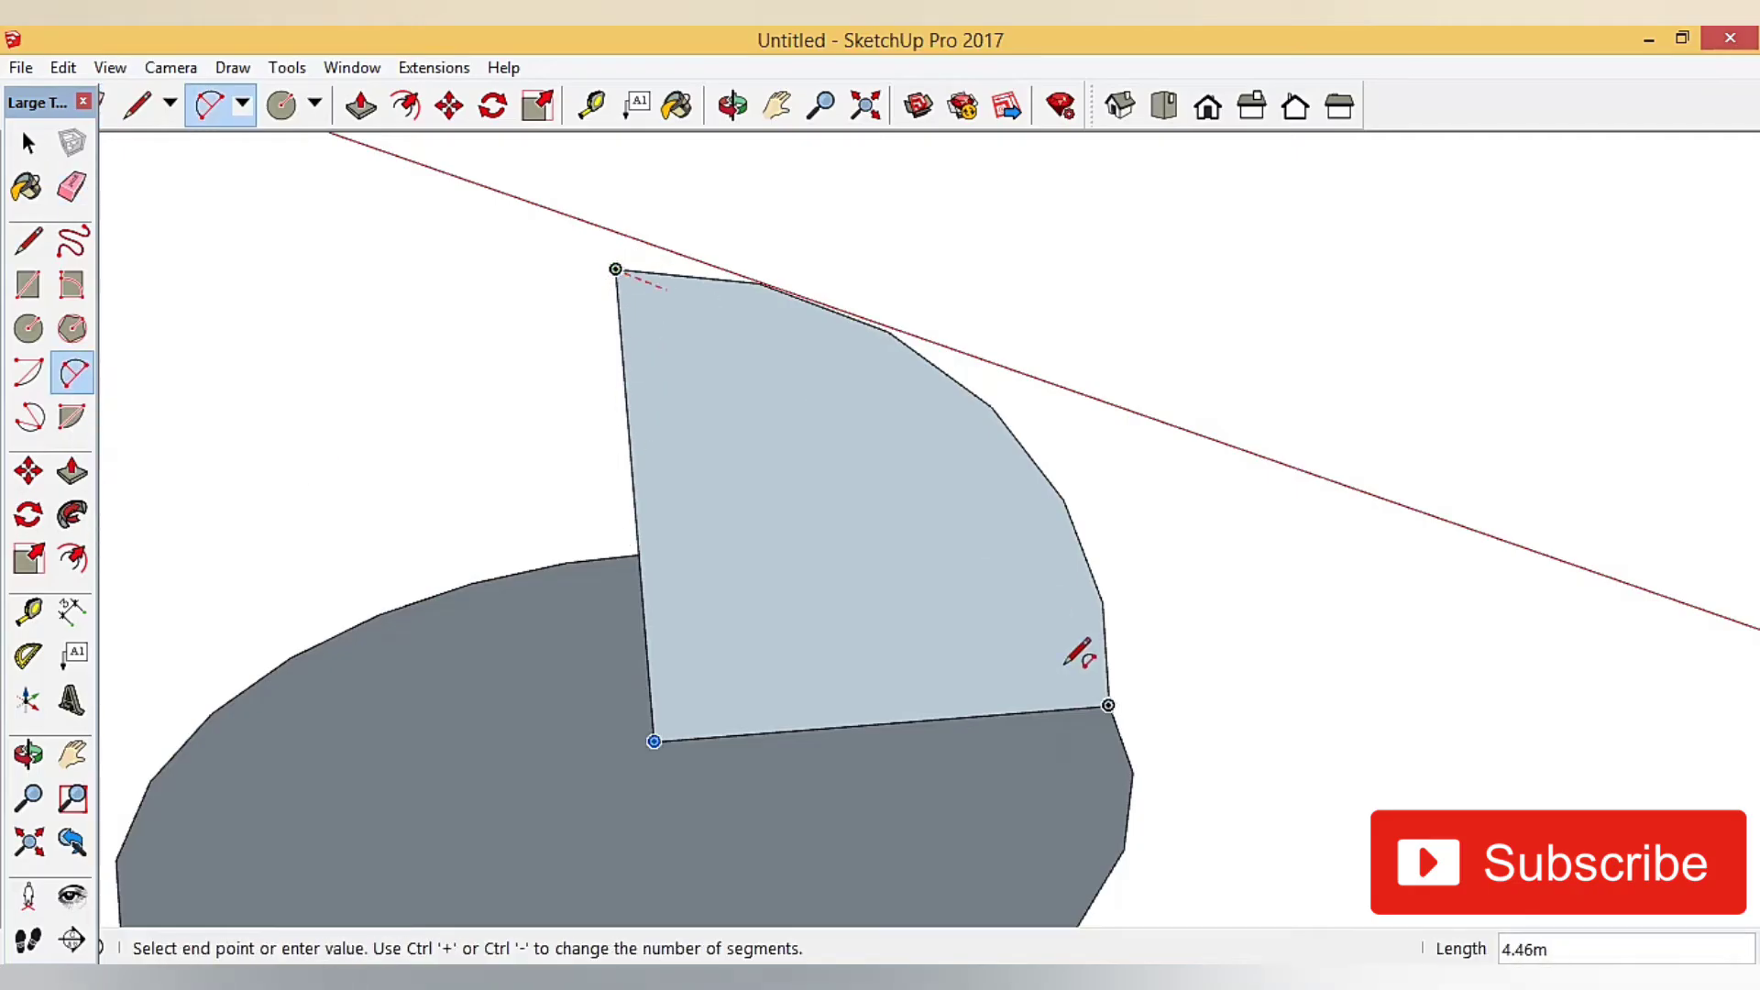
left_click(1108, 705)
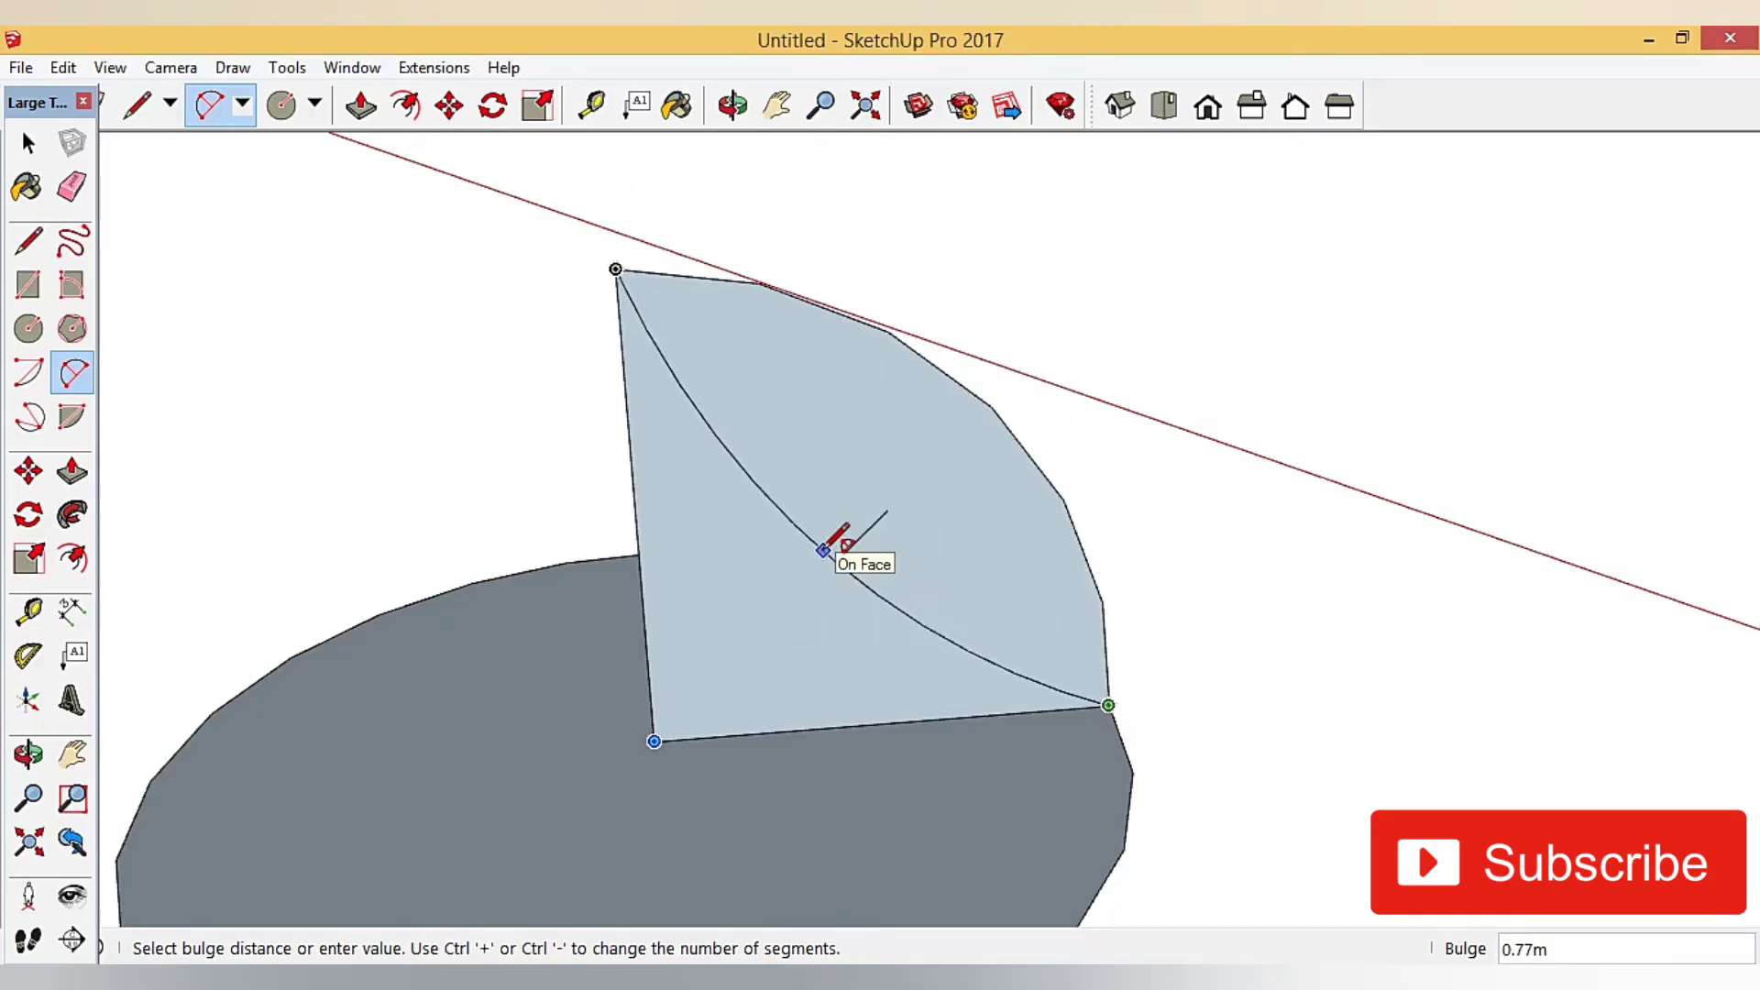
mouse_move(819, 538)
middle_mouse_down()
mouse_move(782, 578)
mouse_move(413, 691)
mouse_move(786, 499)
middle_mouse_up()
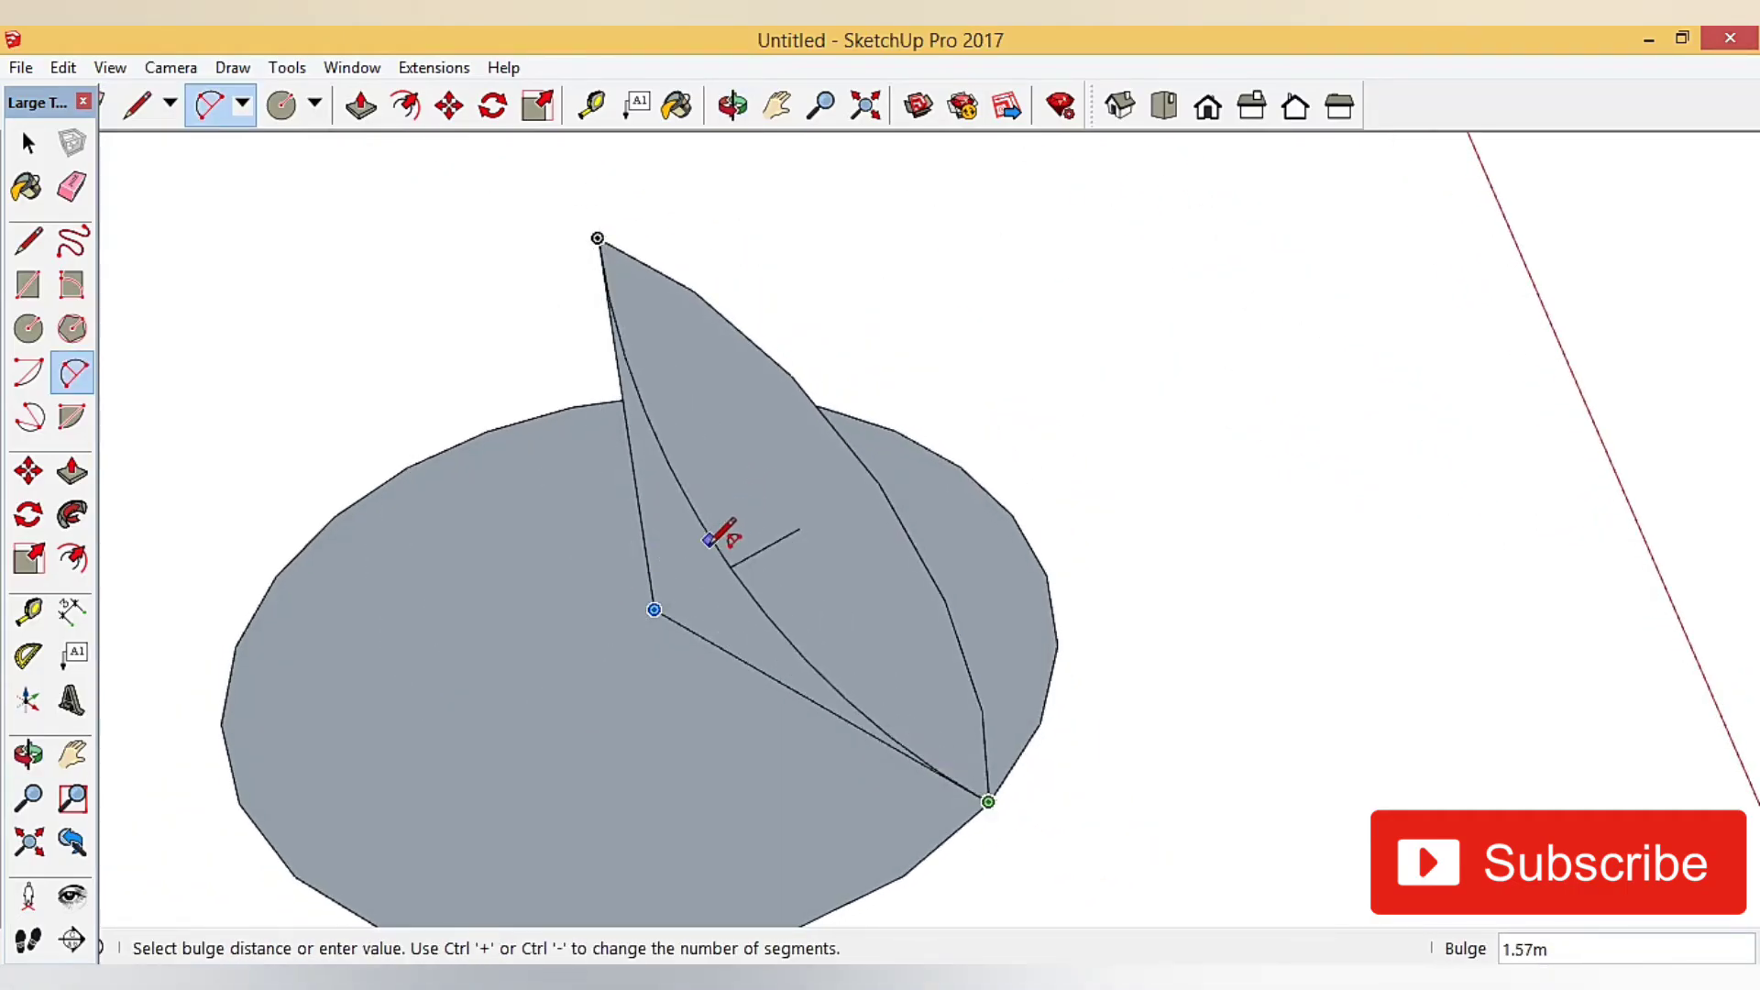
mouse_move(731, 578)
middle_mouse_down()
mouse_move(1092, 519)
mouse_move(1030, 495)
middle_mouse_up()
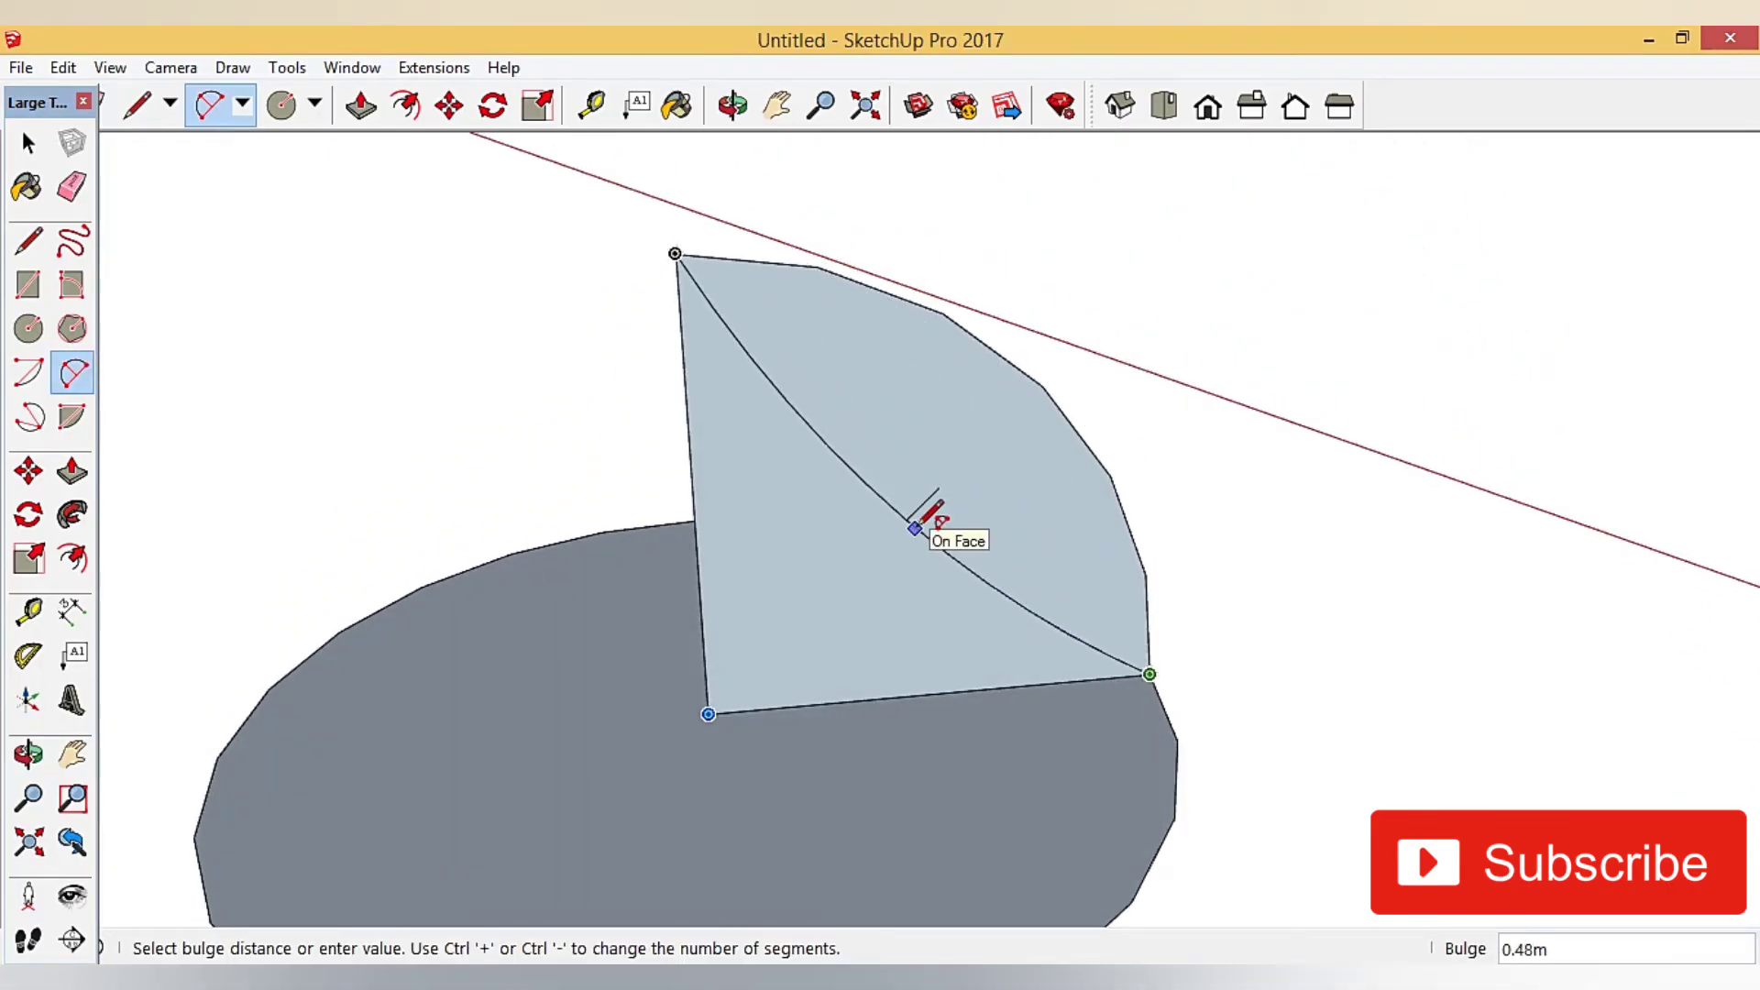
left_click(918, 526)
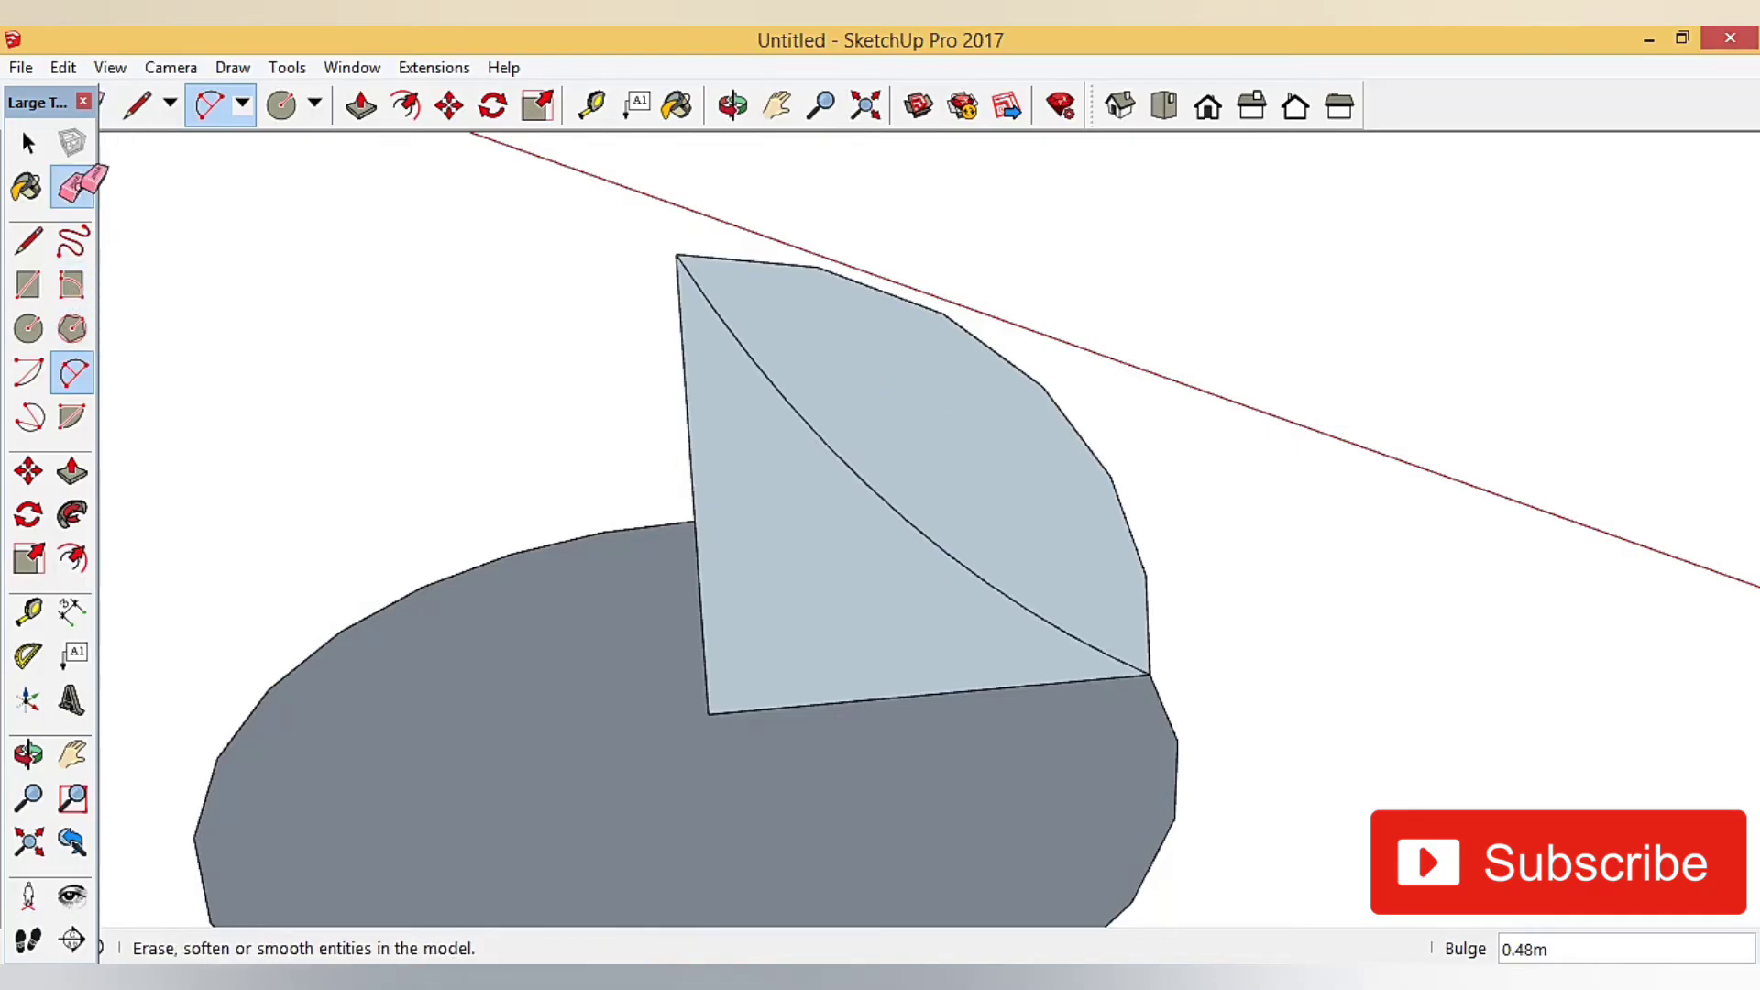
- Erase the profile's outer curved edge, leaving a tapering spire-shaped face
left_click(72, 187)
left_click(726, 258)
scroll(1120, 468, "down", 2)
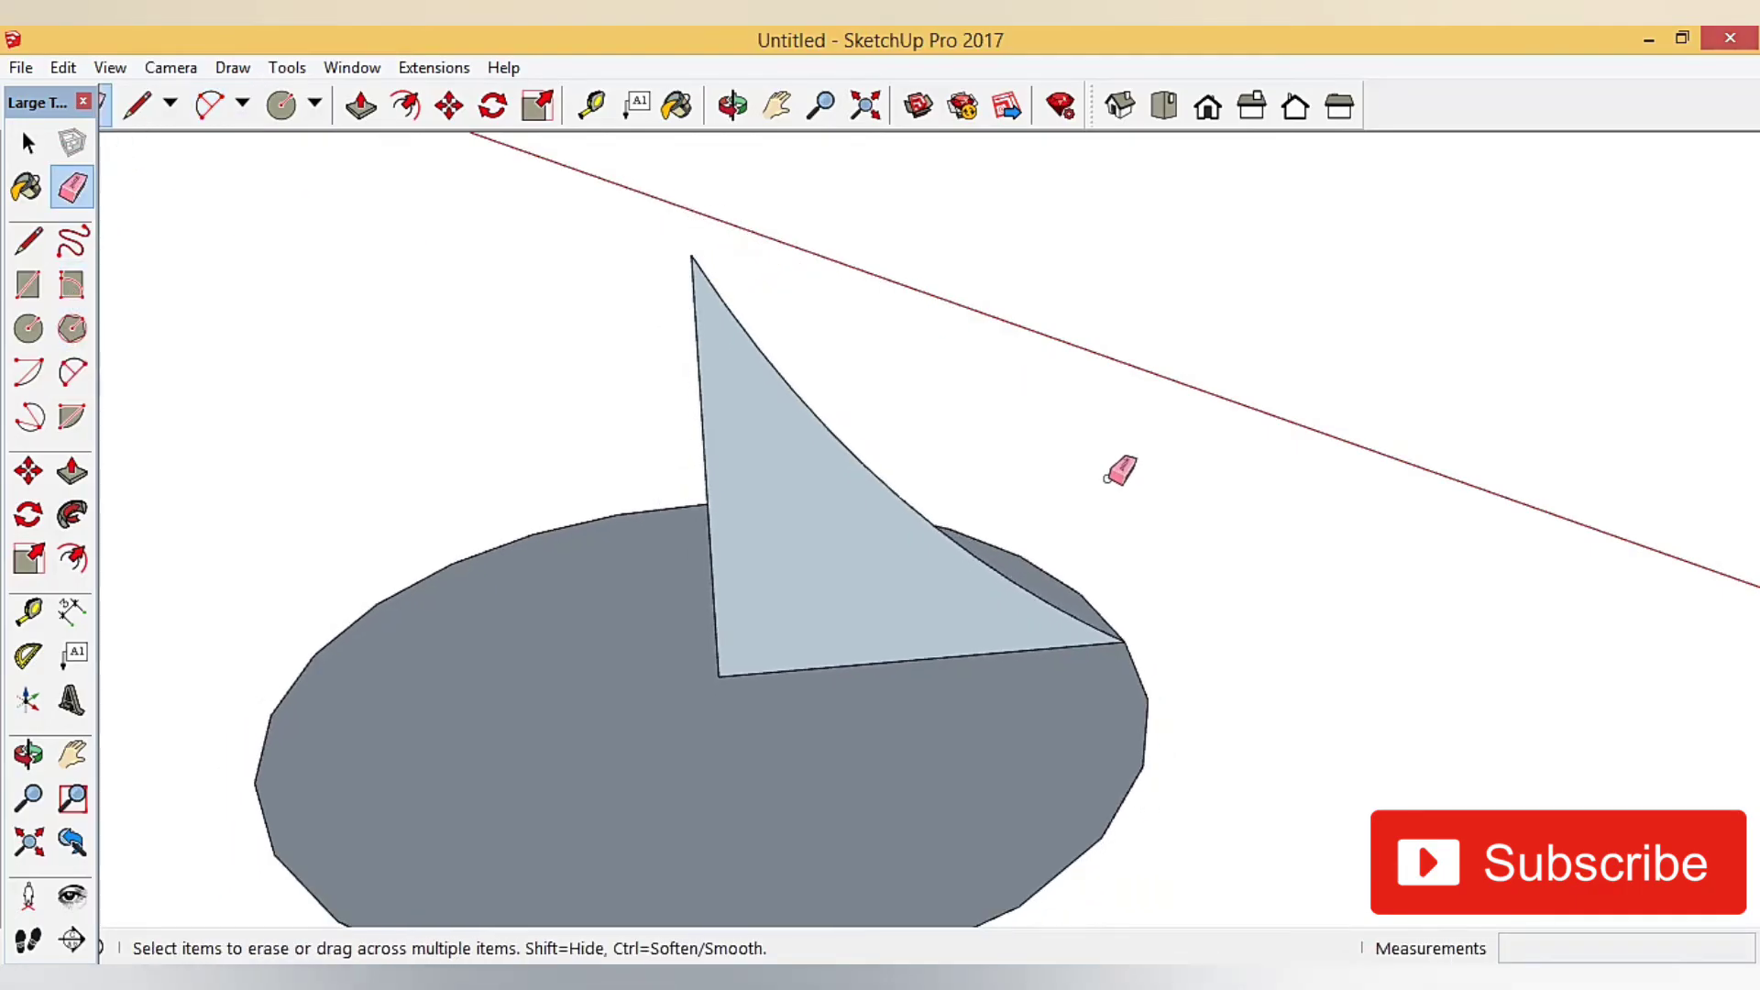
scroll(947, 605, "down", 3)
mouse_move(947, 605)
middle_mouse_down()
mouse_move(950, 739)
mouse_move(697, 766)
middle_mouse_up()
scroll(697, 766, "up", 2)
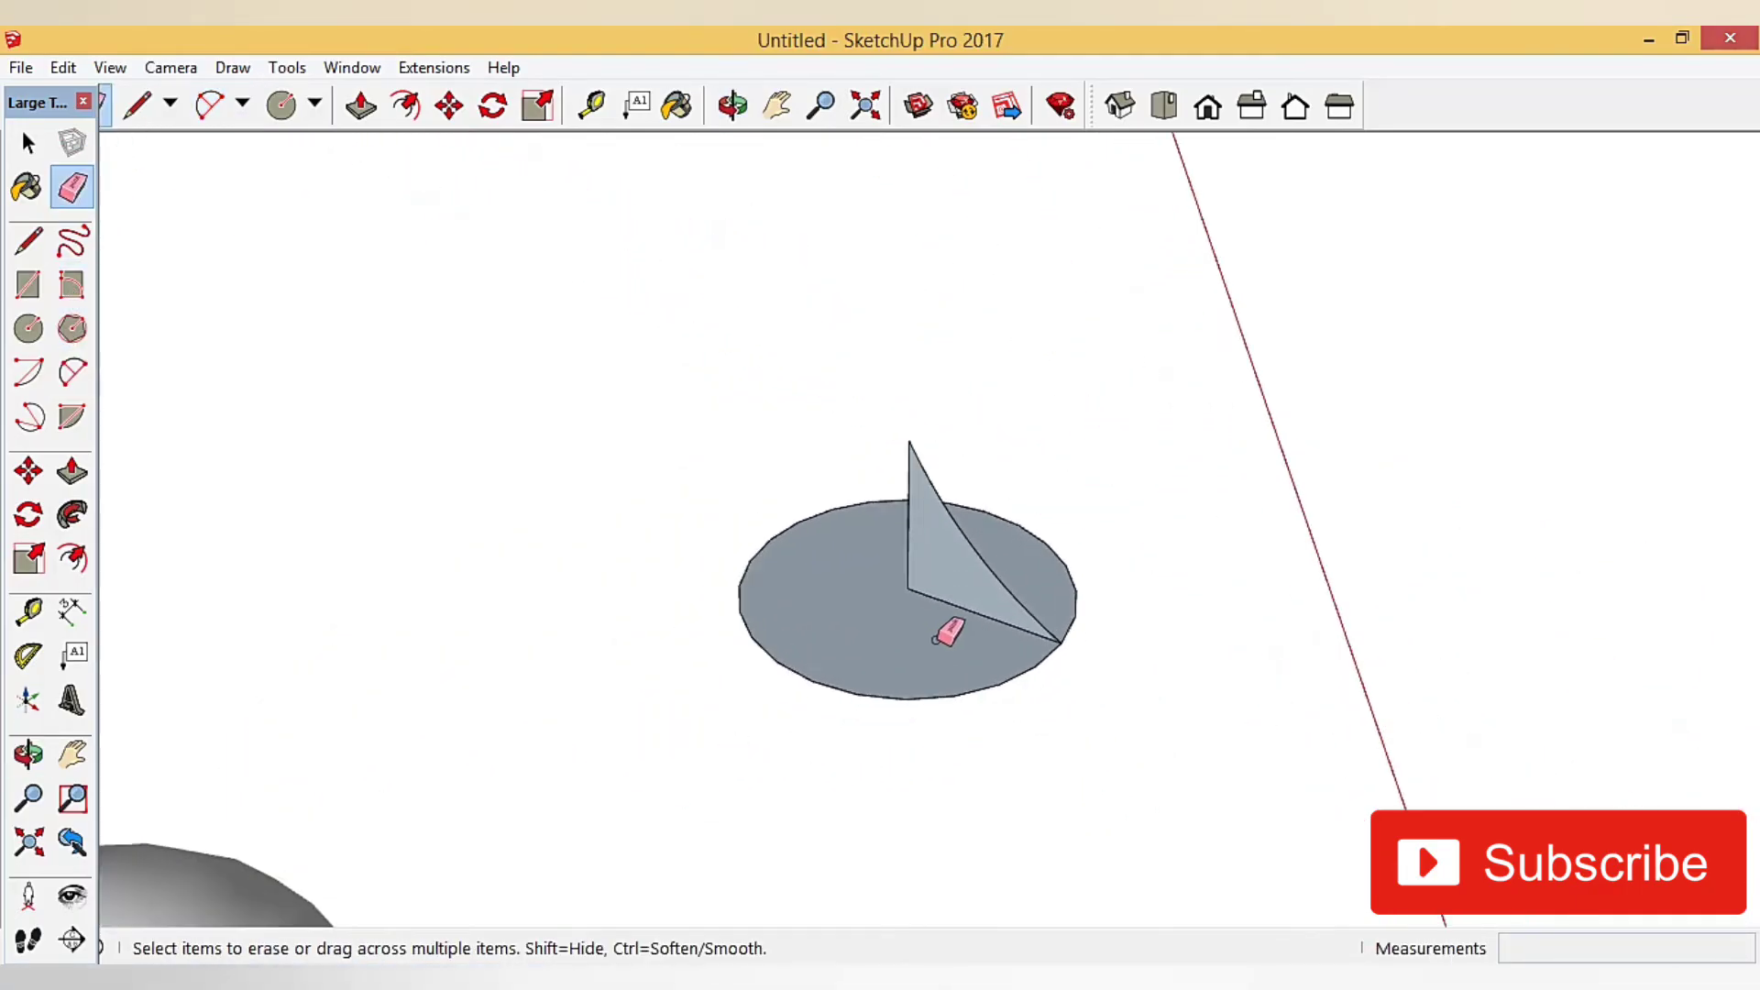
scroll(948, 629, "up", 1)
scroll(948, 480, "up", 2)
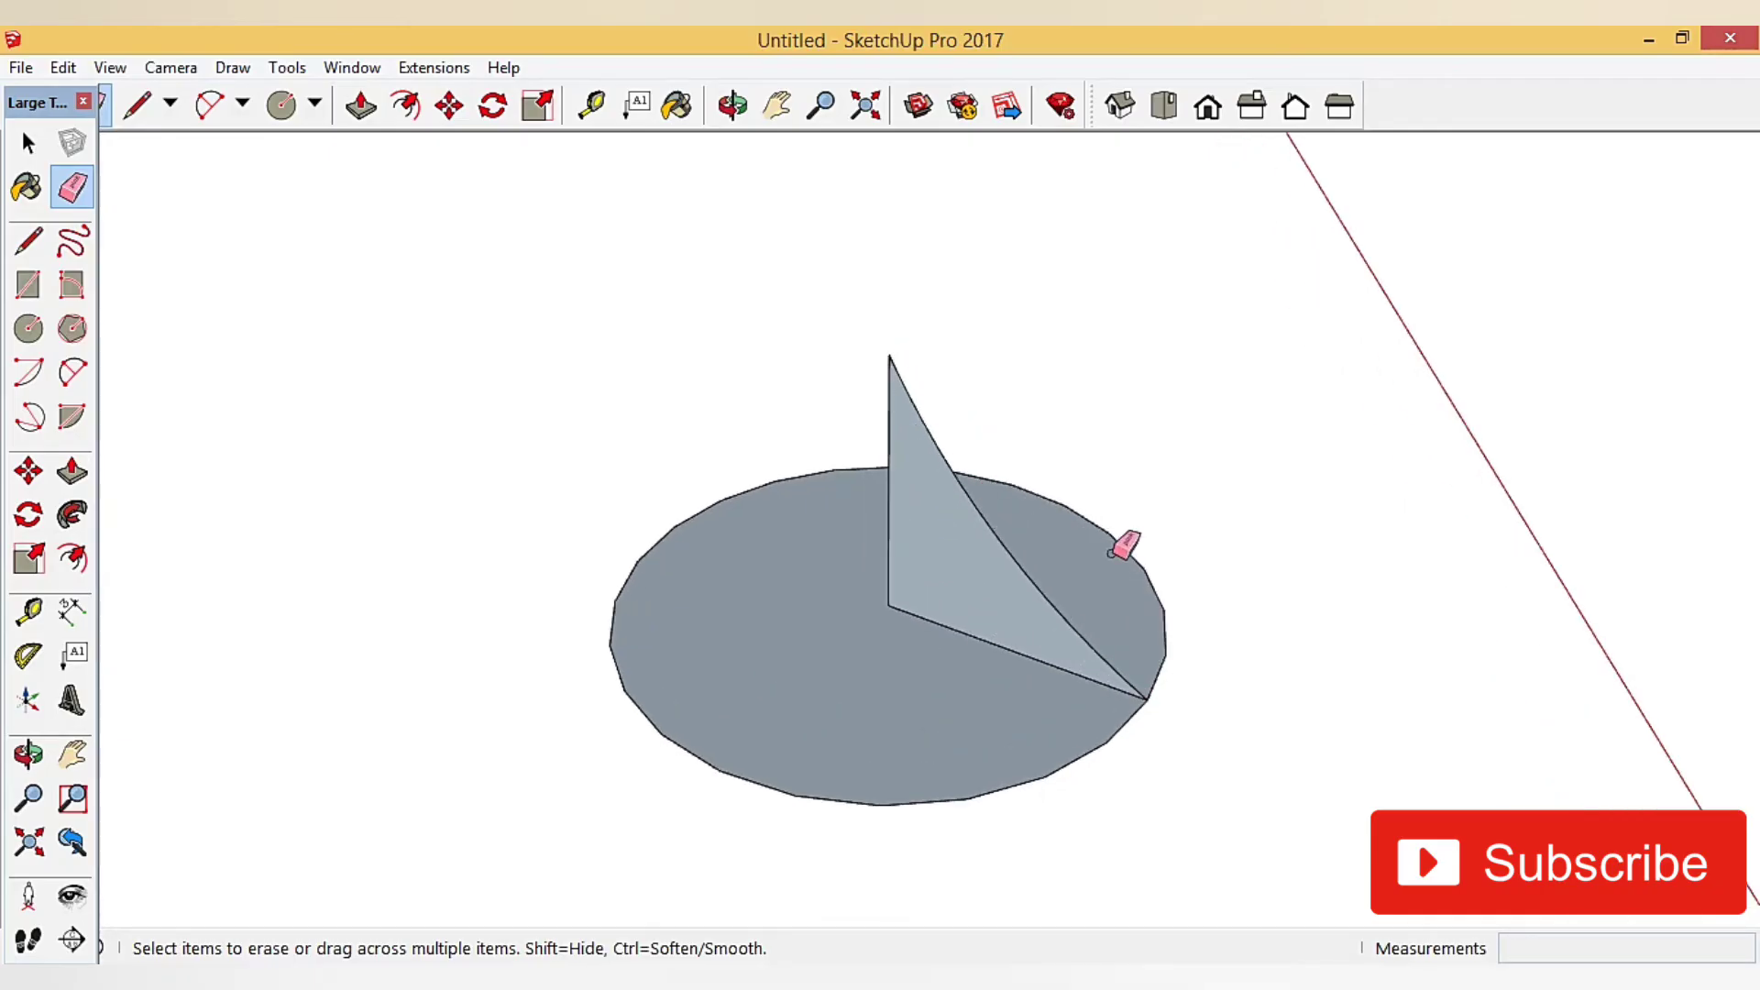
- Sweep the concave profile around the second circle's edge with Follow Me into a pointed spire
left_click(71, 514)
mouse_move(1122, 692)
left_mouse_down()
mouse_move(640, 671)
mouse_move(629, 577)
mouse_move(679, 513)
left_mouse_up()
mouse_move(629, 594)
left_mouse_down()
mouse_move(888, 770)
mouse_move(872, 813)
mouse_move(773, 795)
mouse_move(581, 611)
left_mouse_up()
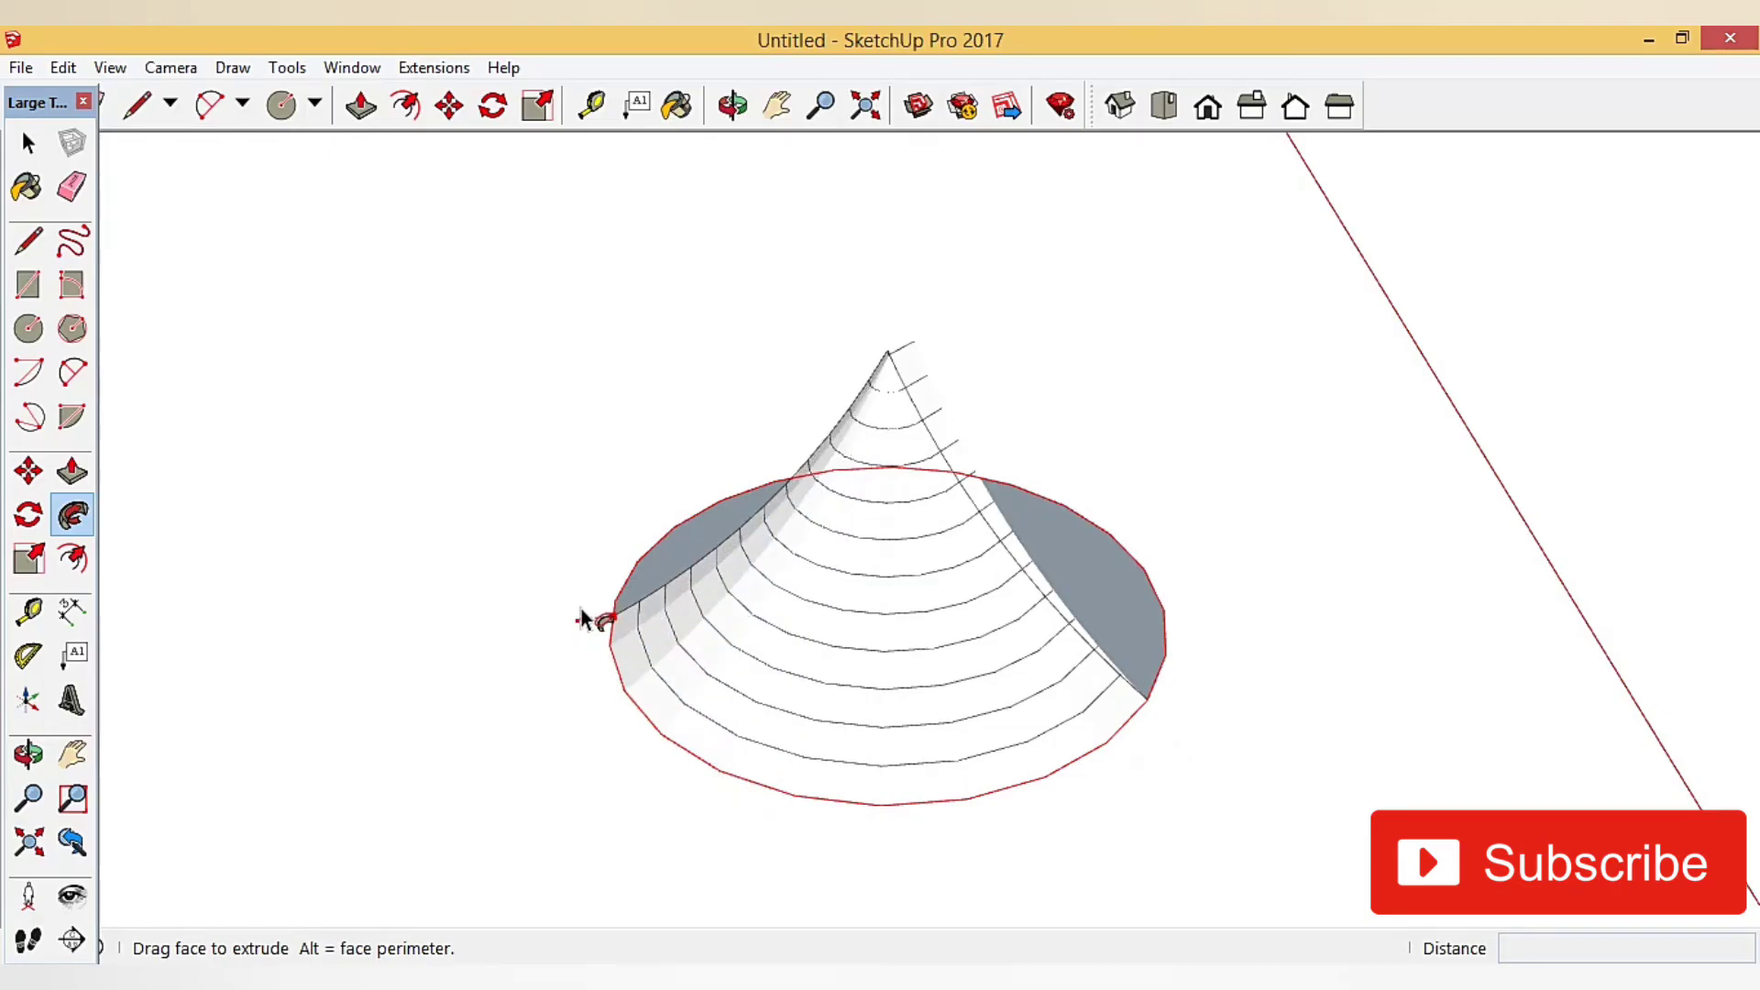
mouse_move(852, 472)
left_mouse_down()
mouse_move(1119, 529)
mouse_move(1190, 648)
mouse_move(1145, 716)
left_mouse_up()
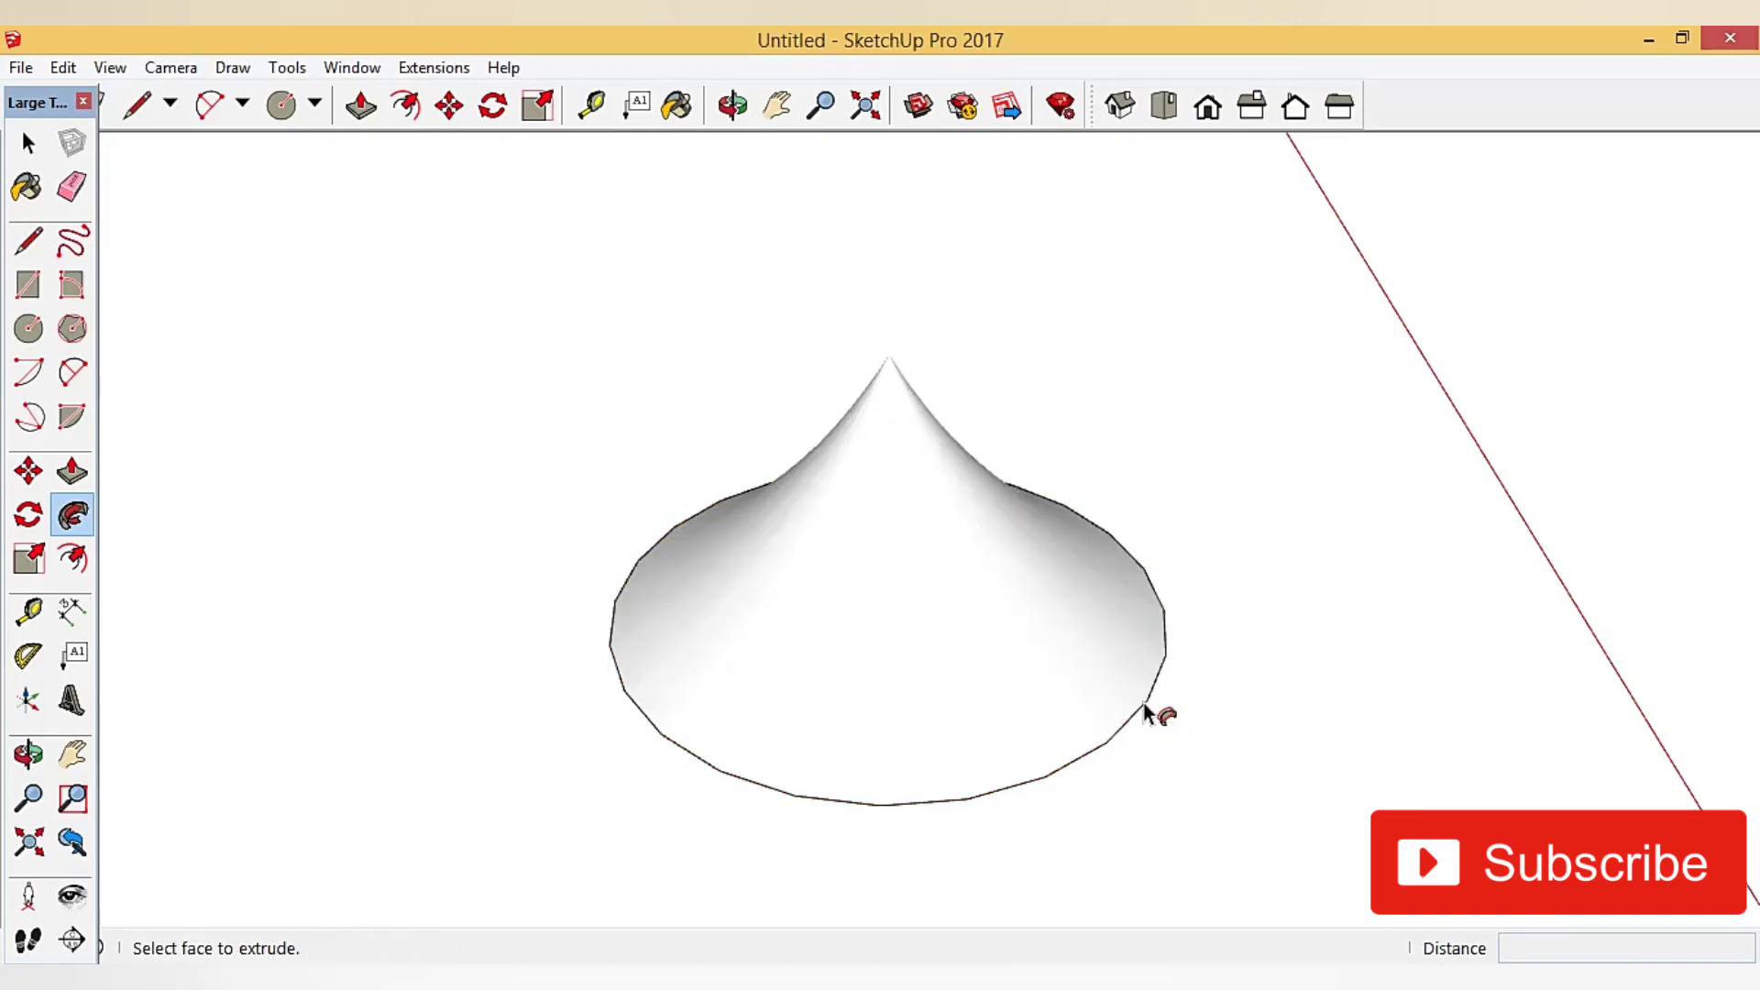
left_click(27, 143)
scroll(1069, 565, "down", 3)
scroll(1054, 587, "down", 3)
mouse_move(1025, 728)
middle_mouse_down()
mouse_move(1006, 617)
mouse_move(1014, 669)
middle_mouse_up()
scroll(1017, 642, "up", 3)
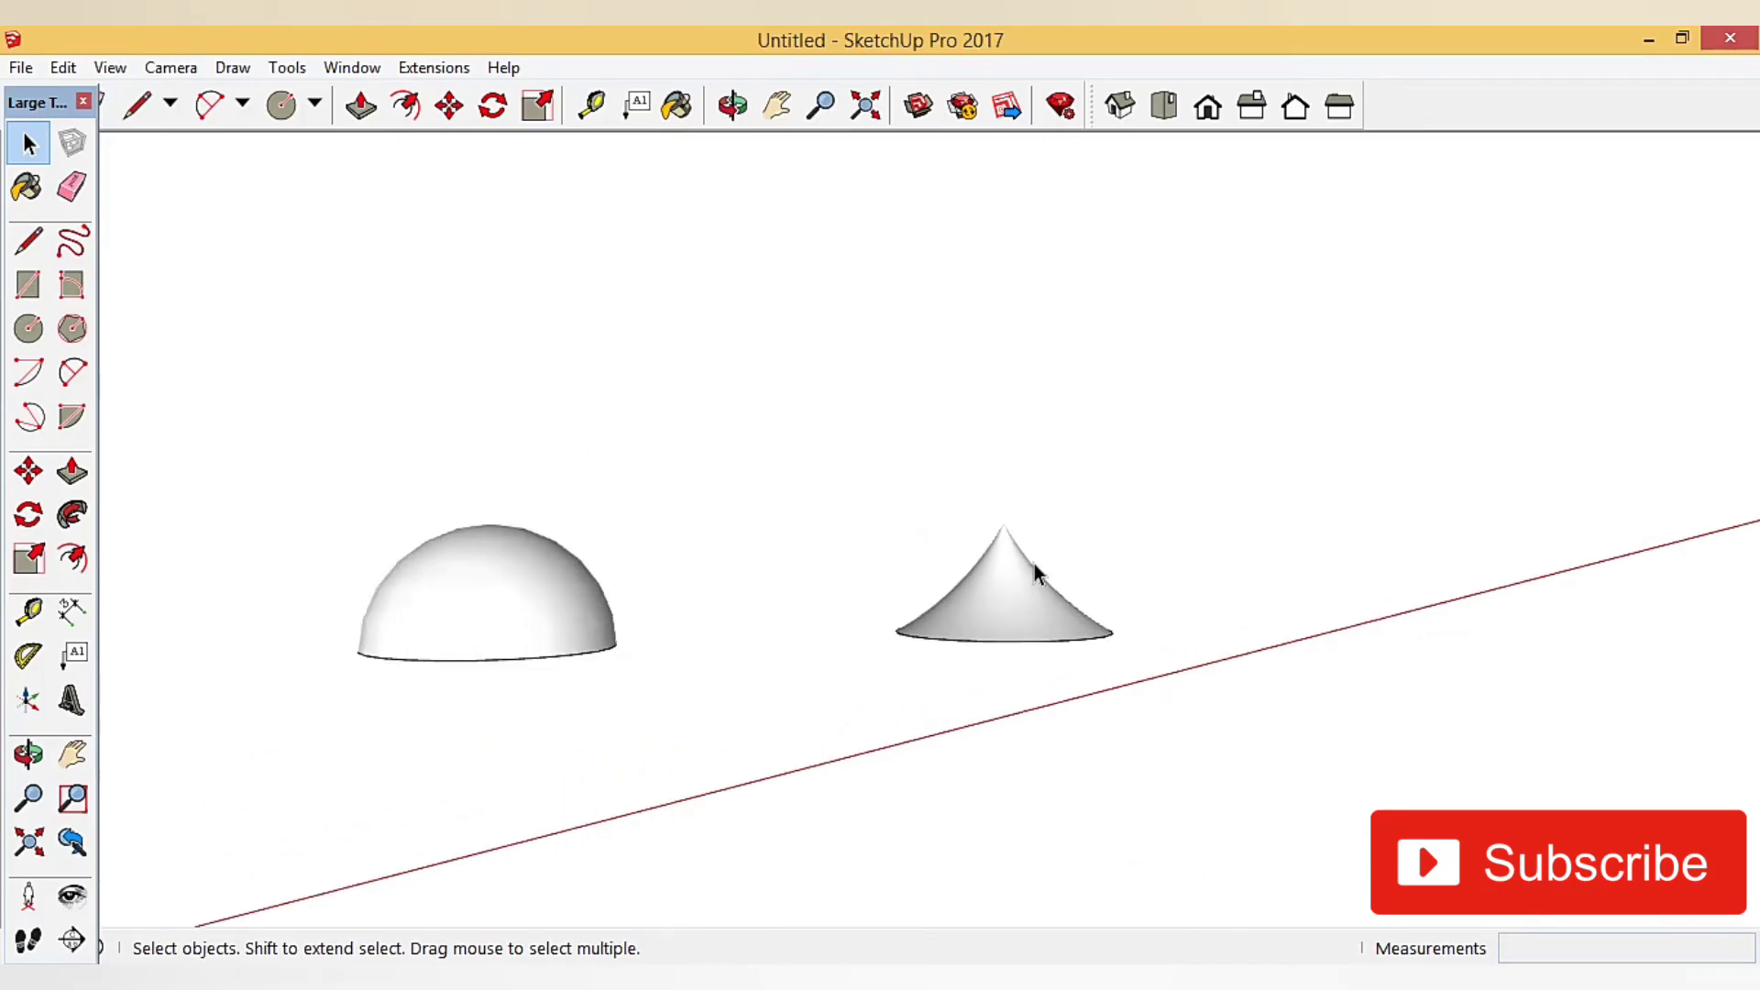
scroll(991, 605, "up", 3)
scroll(1018, 660, "up", 2)
scroll(945, 238, "up", 3)
scroll(1202, 679, "down", 4)
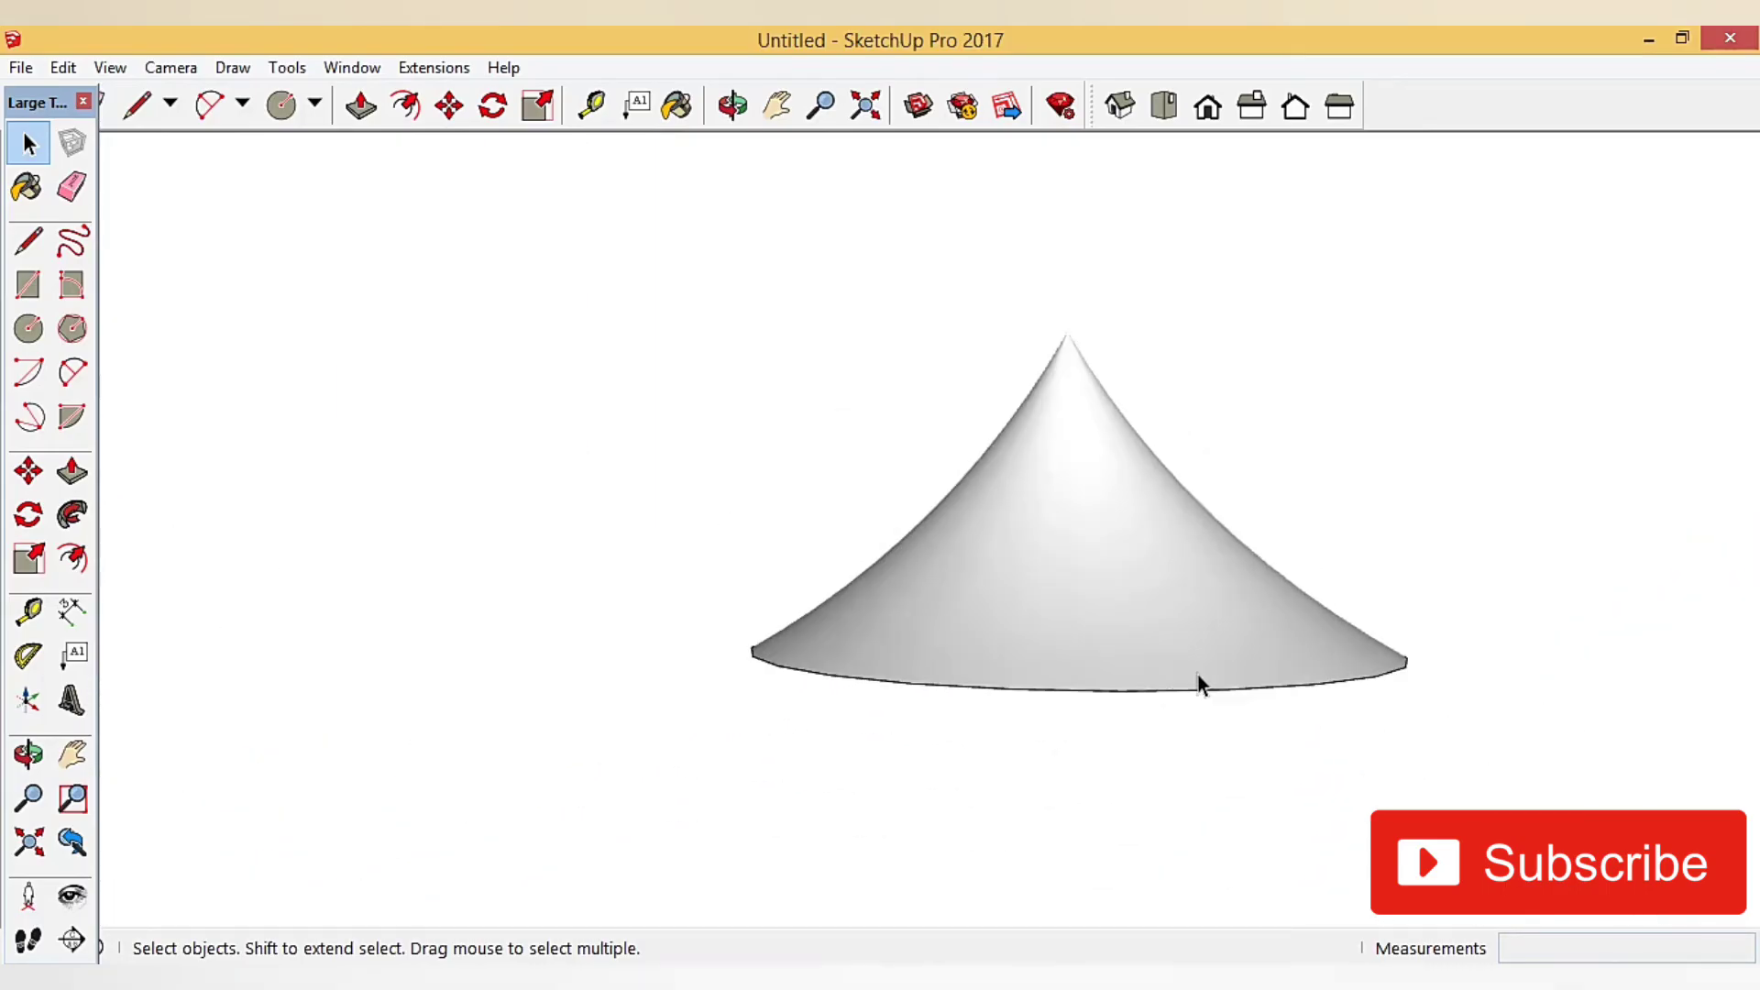
scroll(1183, 706, "down", 2)
scroll(1182, 711, "down", 4)
scroll(1171, 798, "down", 3)
mouse_move(1171, 798)
middle_mouse_down()
mouse_move(1277, 896)
mouse_move(1091, 616)
middle_mouse_up()
scroll(1068, 662, "up", 3)
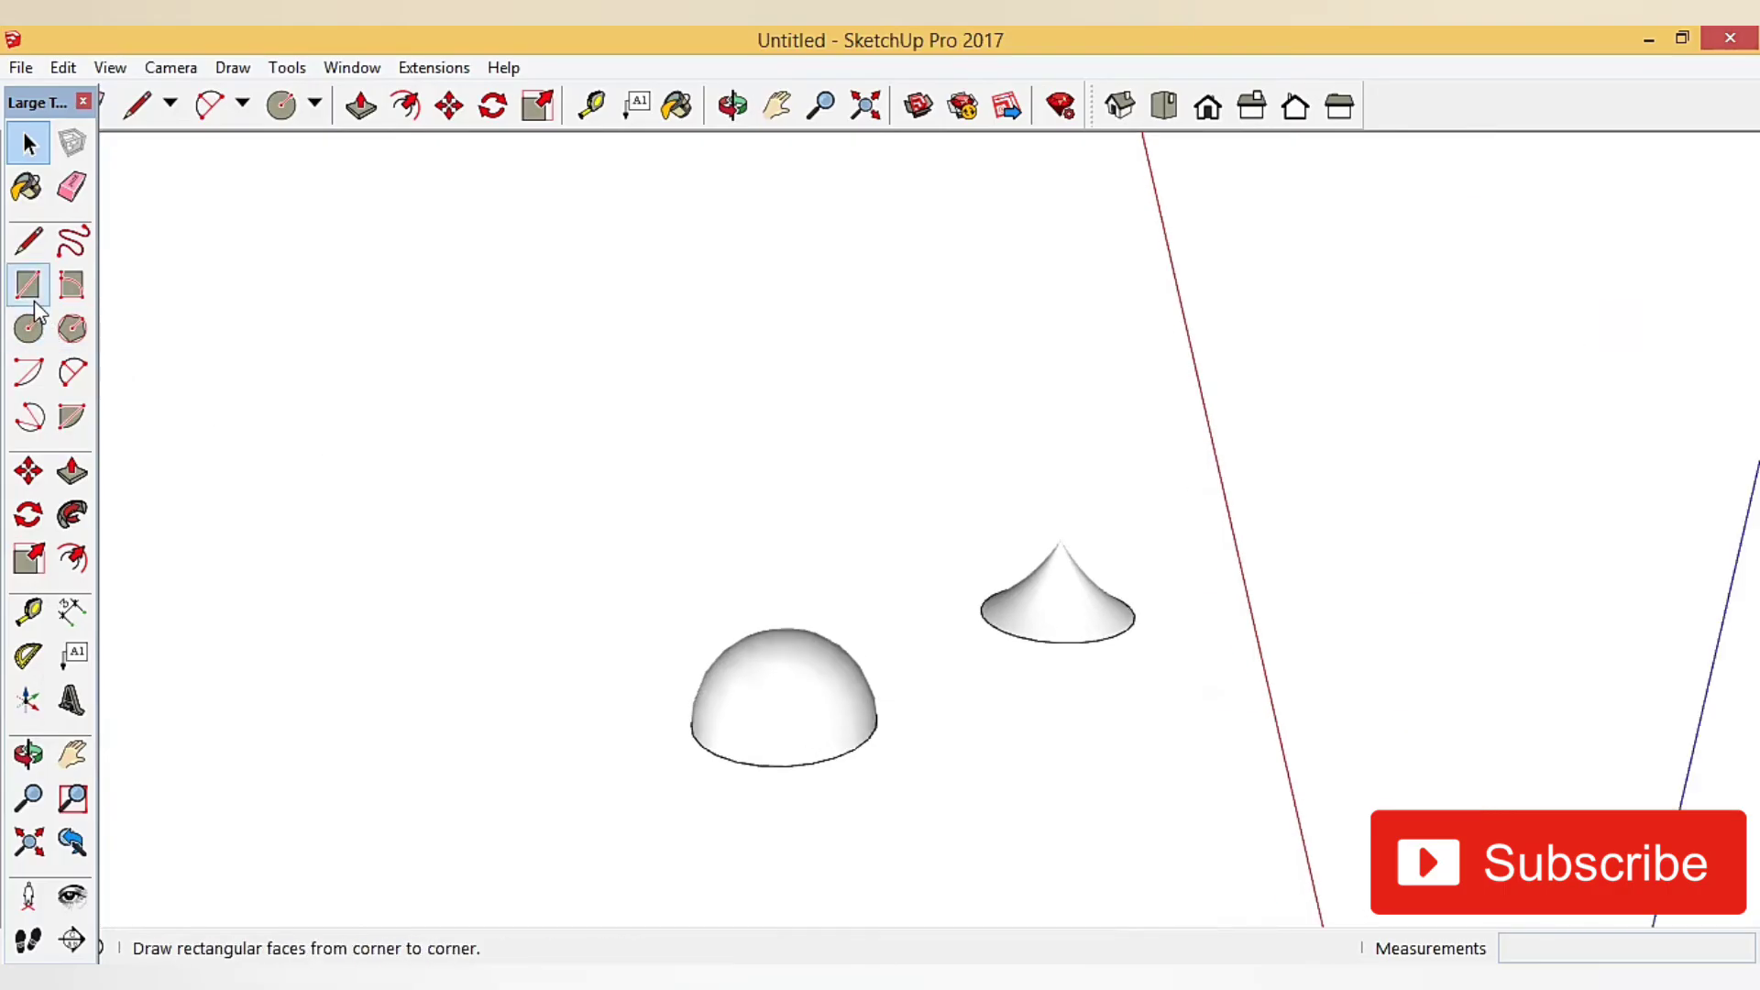
scroll(1091, 582, "up", 2)
scroll(937, 459, "up", 3)
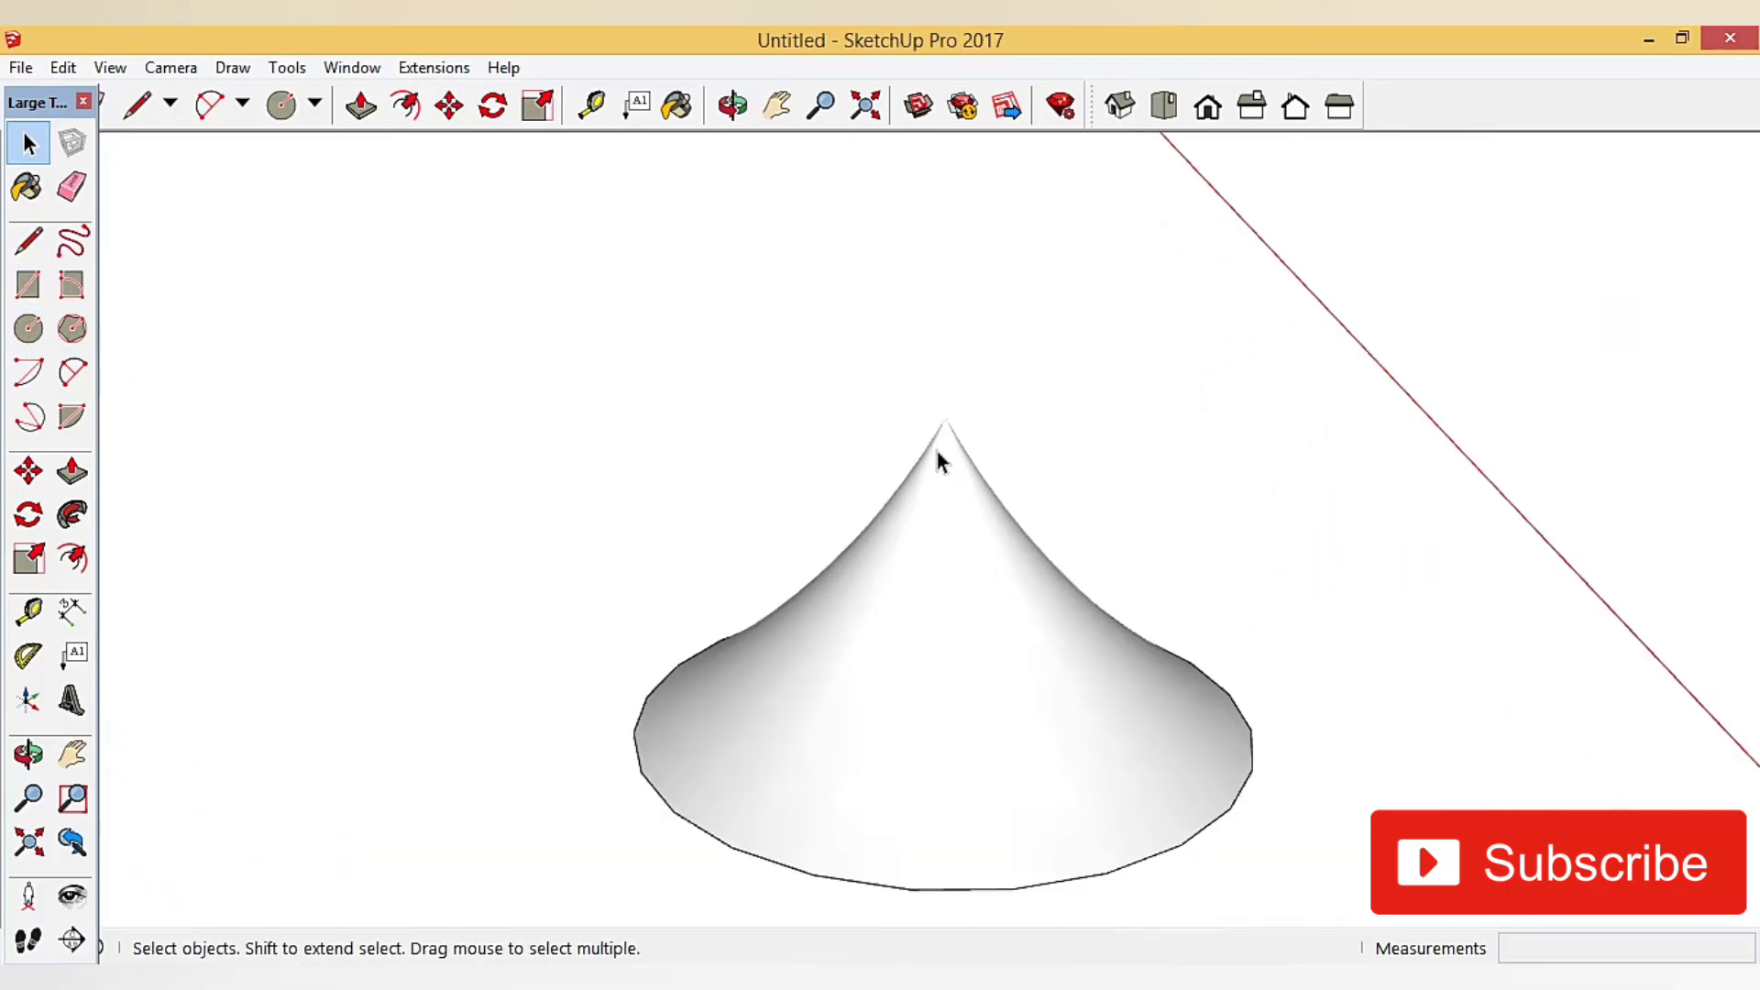
scroll(990, 477, "down", 2)
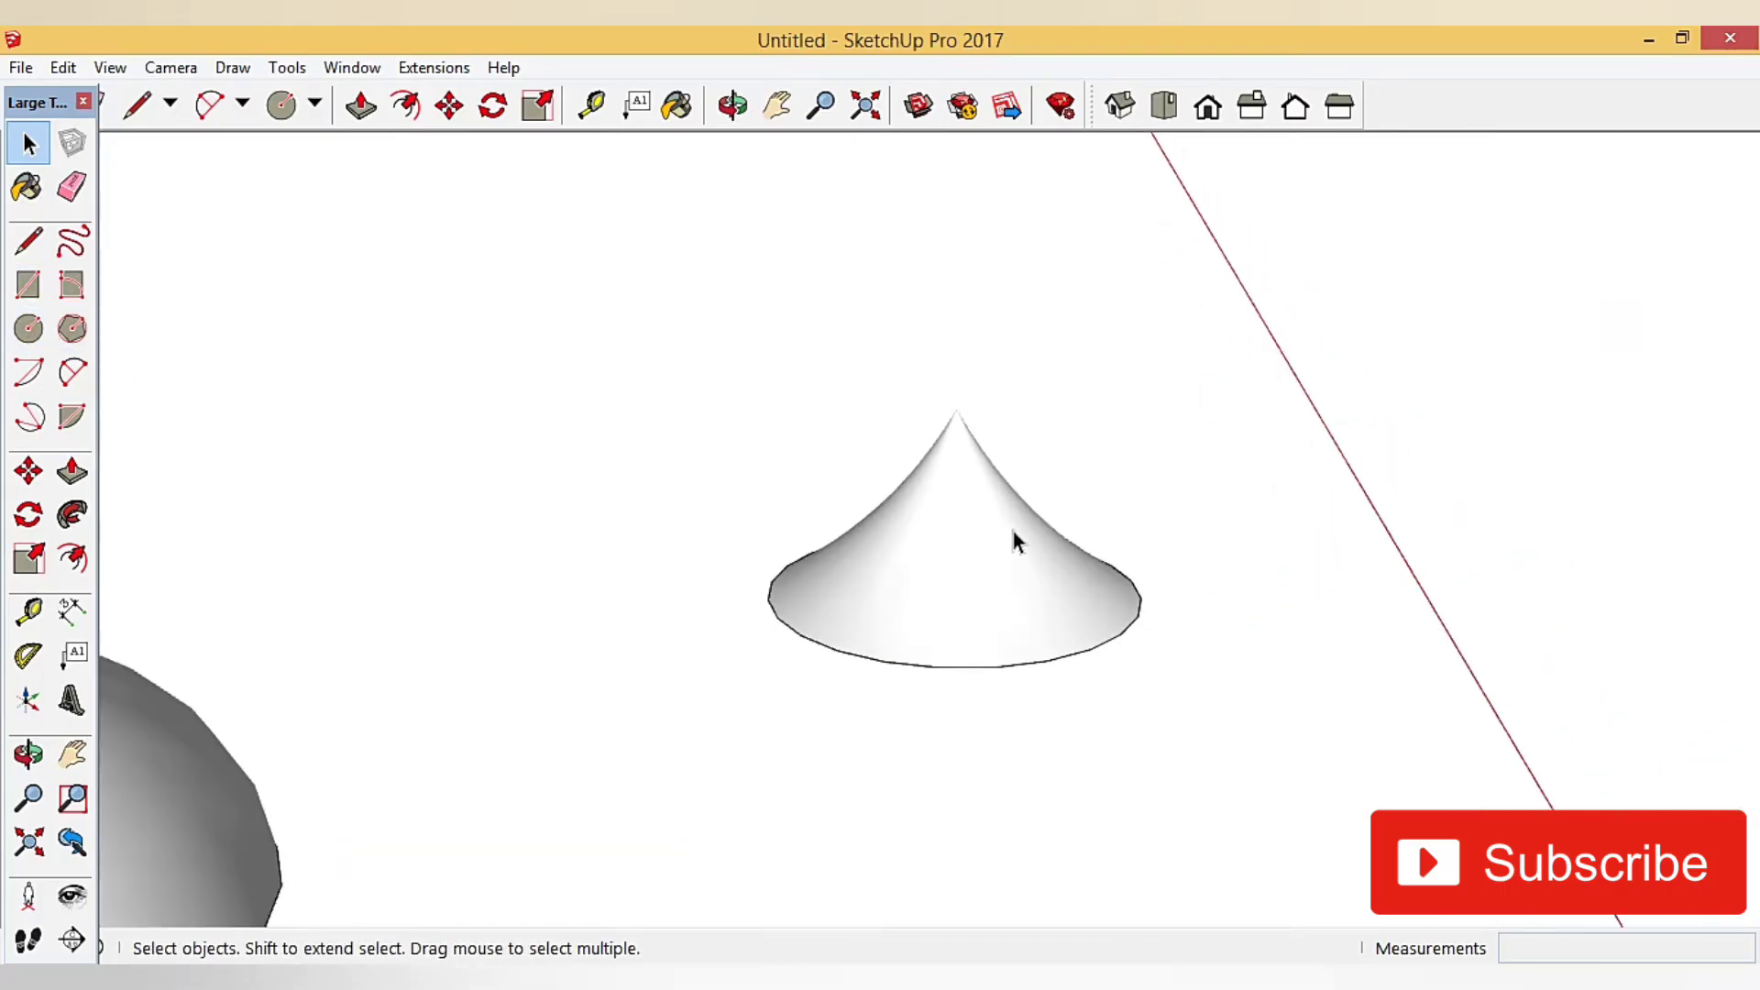
scroll(1015, 568, "down", 3)
scroll(1017, 583, "up", 1)
scroll(1036, 591, "up", 2)
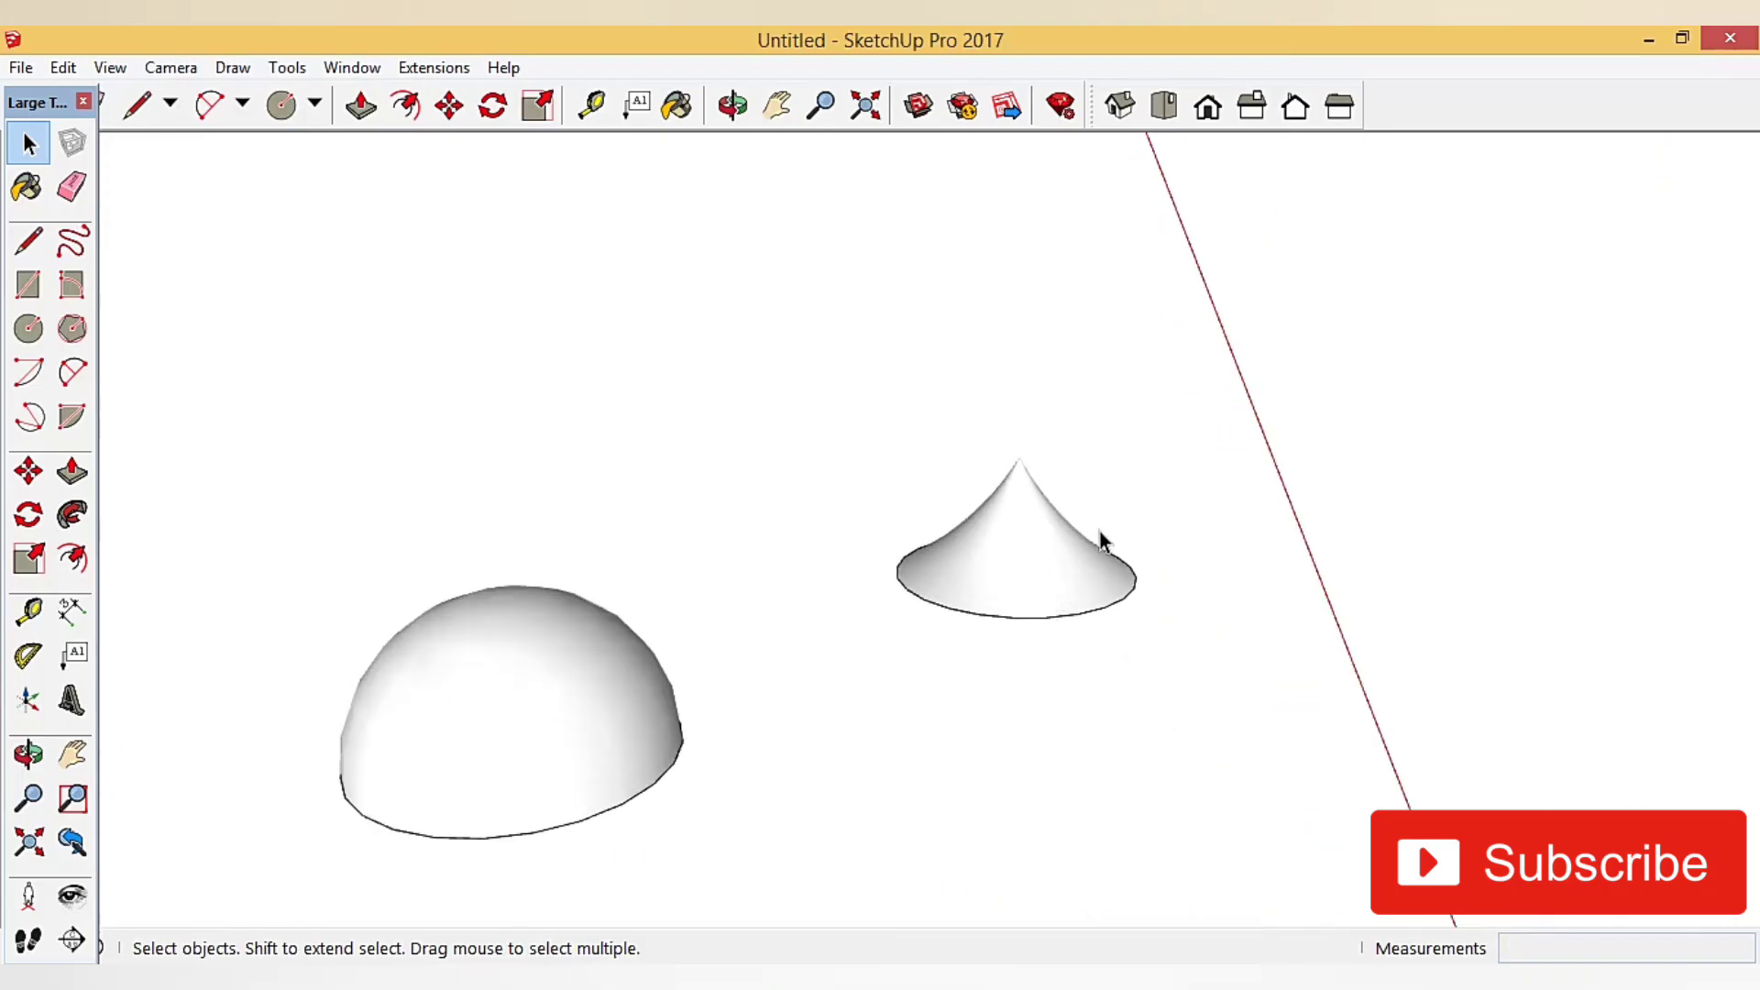
scroll(1082, 605, "down", 2)
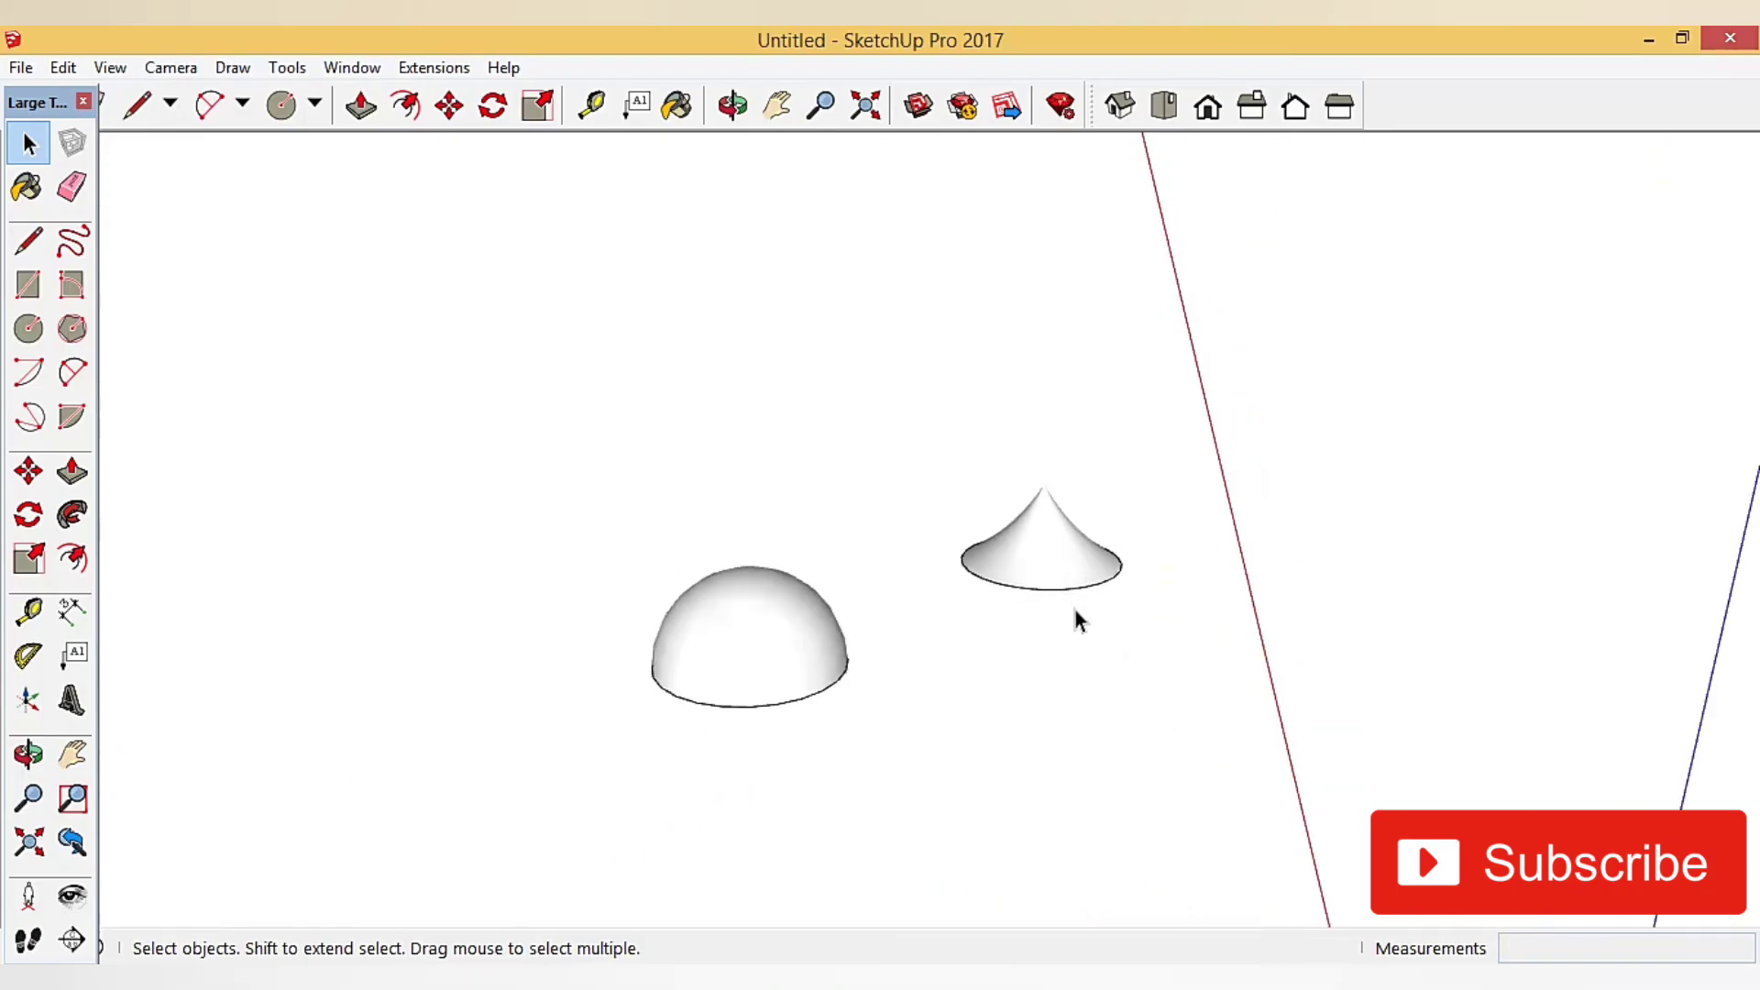
- Draw a 5 m radius circle on empty ground in front of the dome and spire
left_click(27, 339)
scroll(739, 511, "down", 2)
scroll(1055, 649, "down", 2)
middle_click_drag(1054, 649, 1014, 818)
scroll(889, 601, "up", 3)
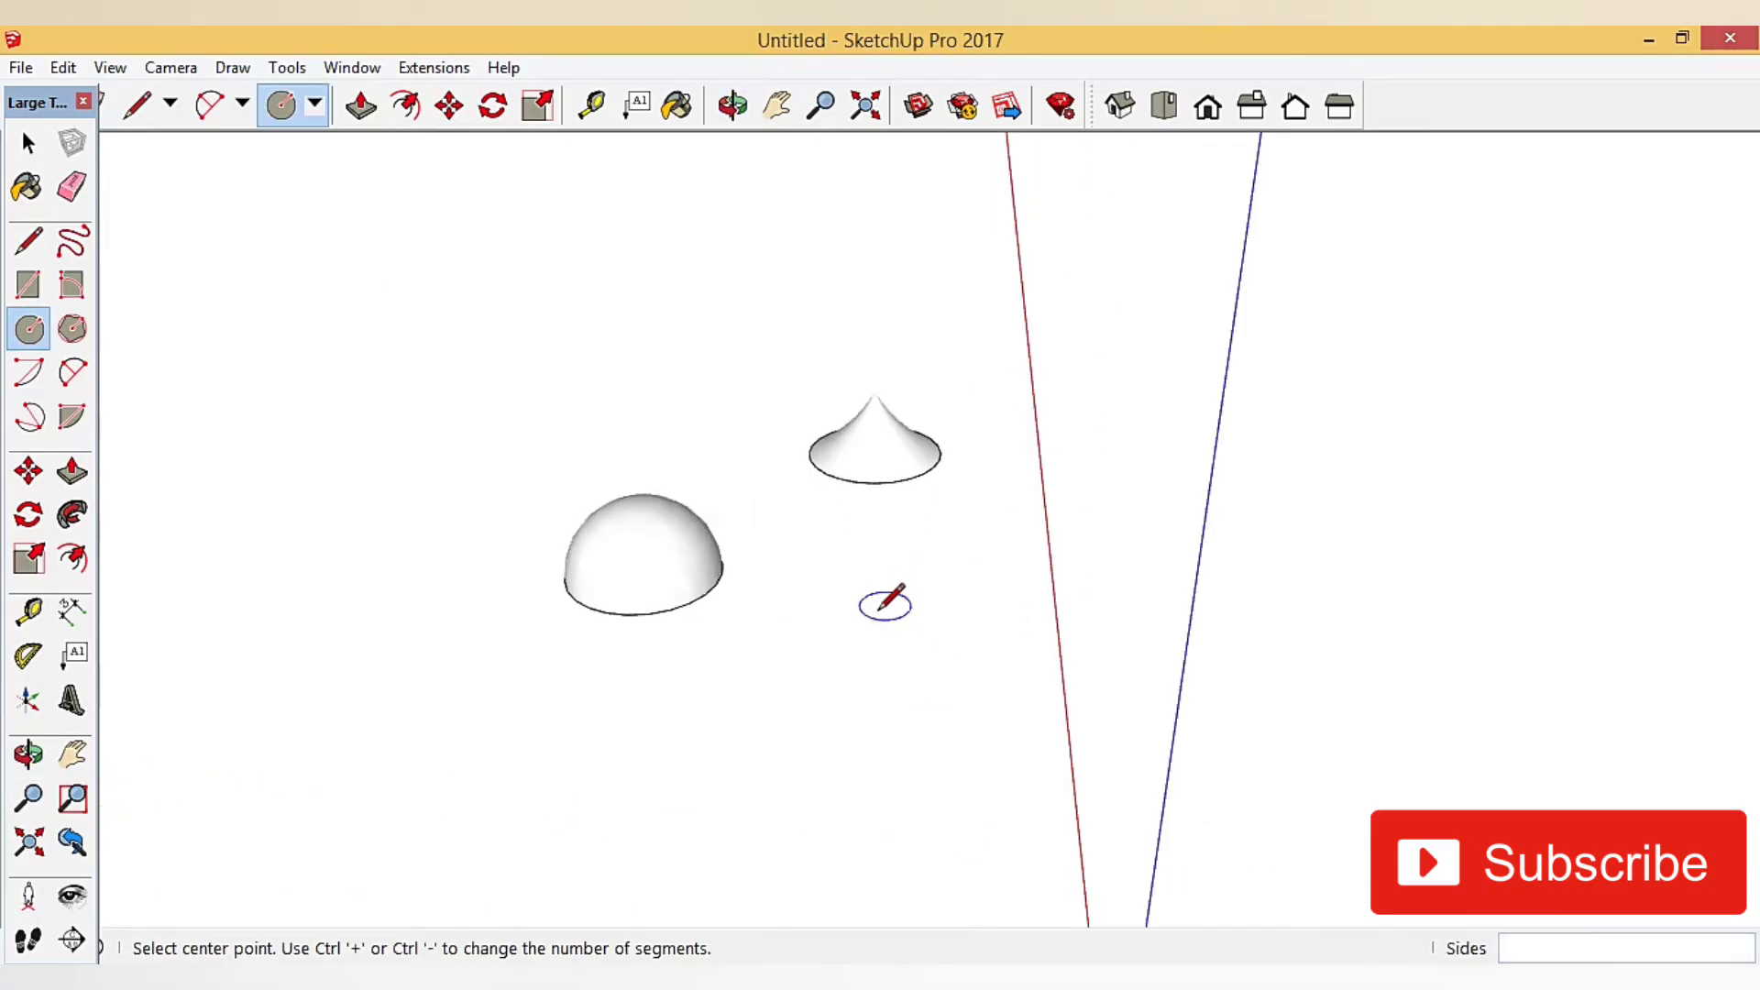
left_click(879, 613)
type("5")
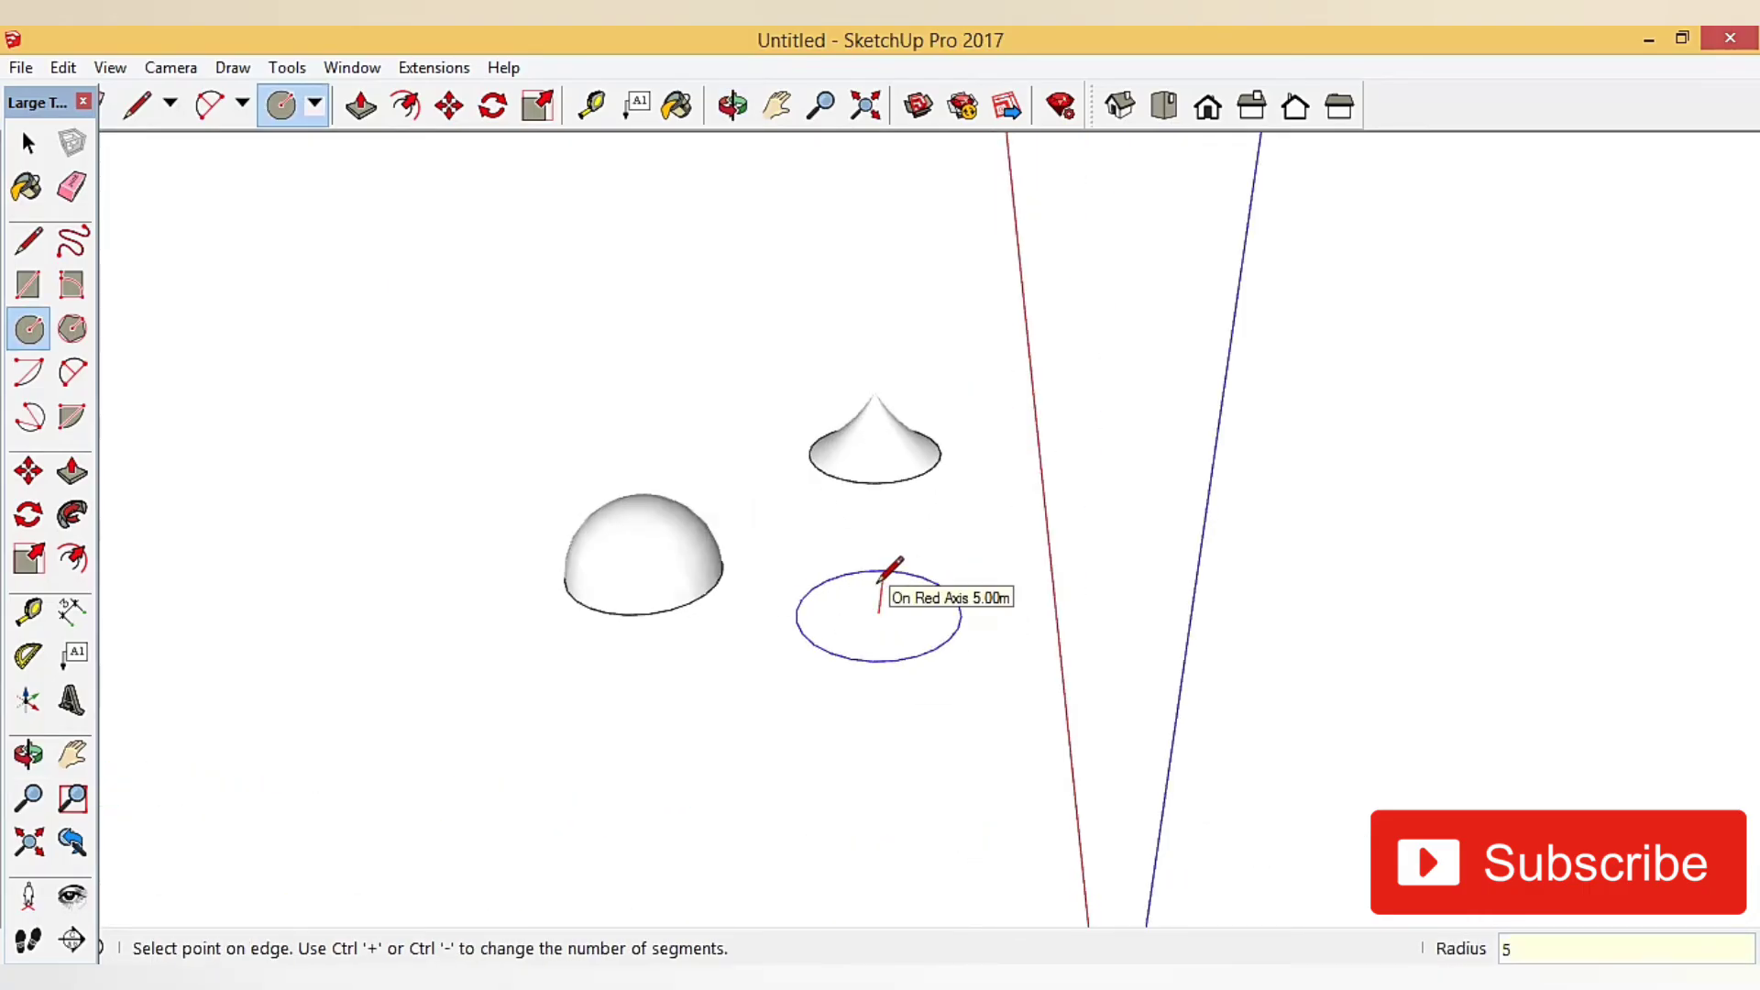
key("Return")
left_click(28, 240)
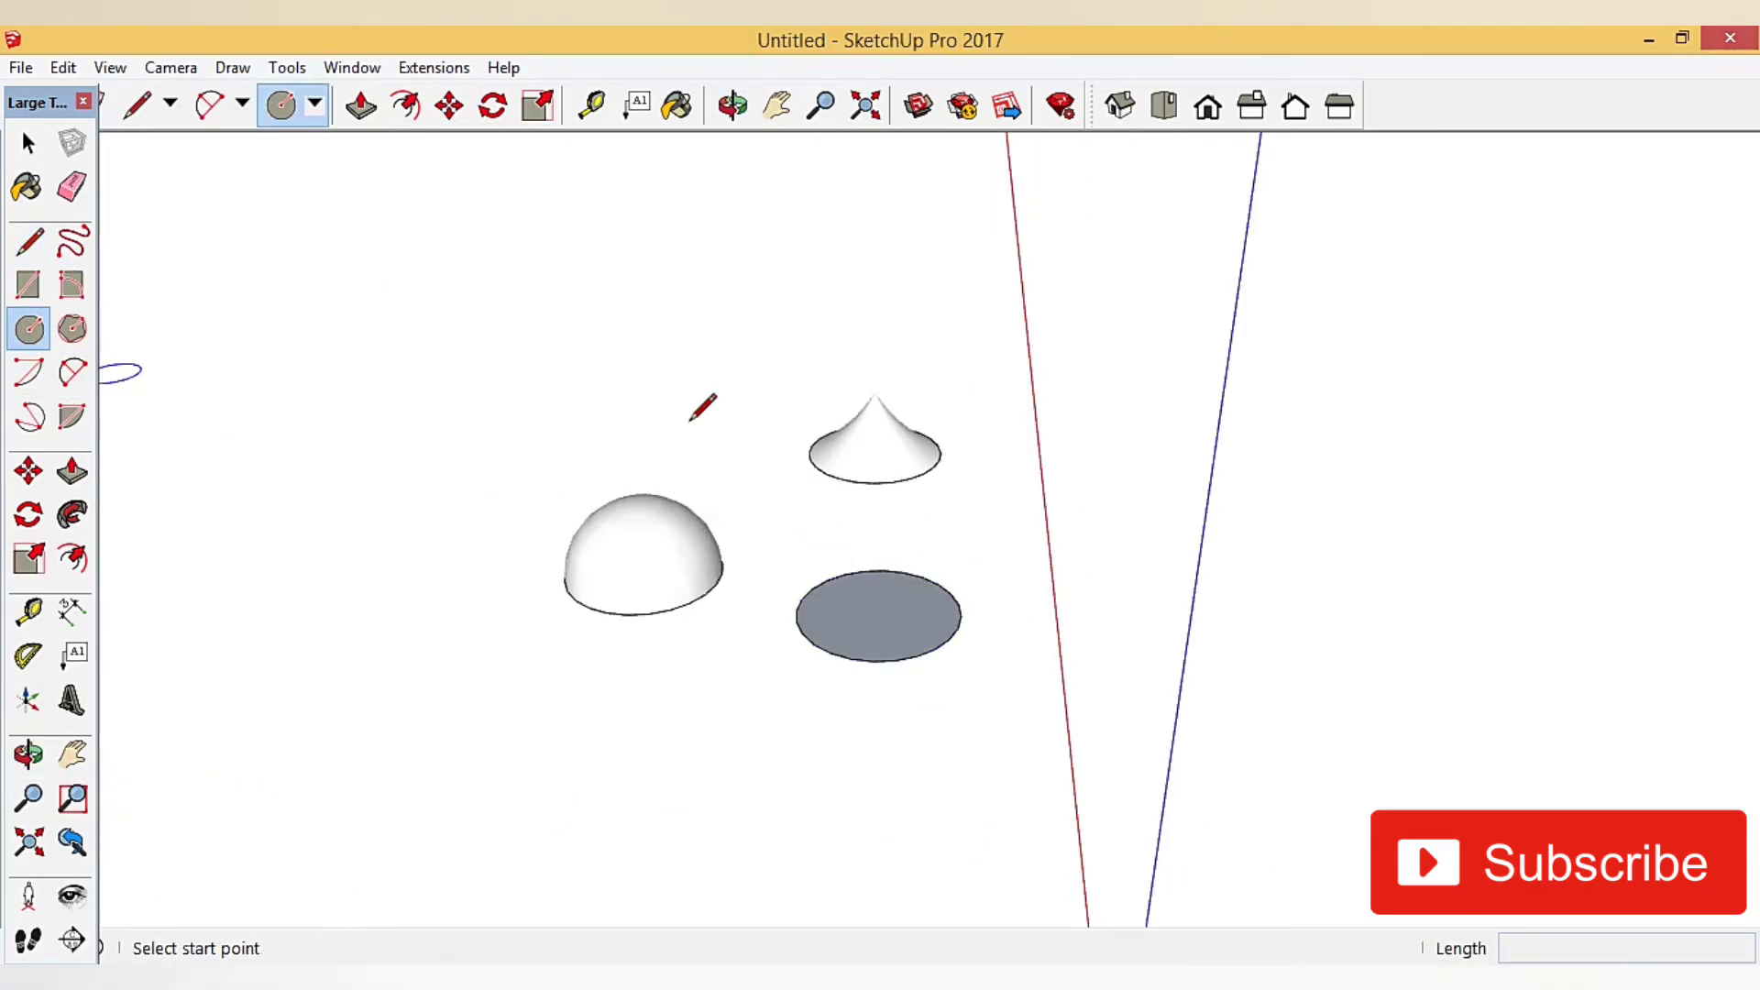
scroll(836, 576, "up", 2)
scroll(806, 623, "up", 1)
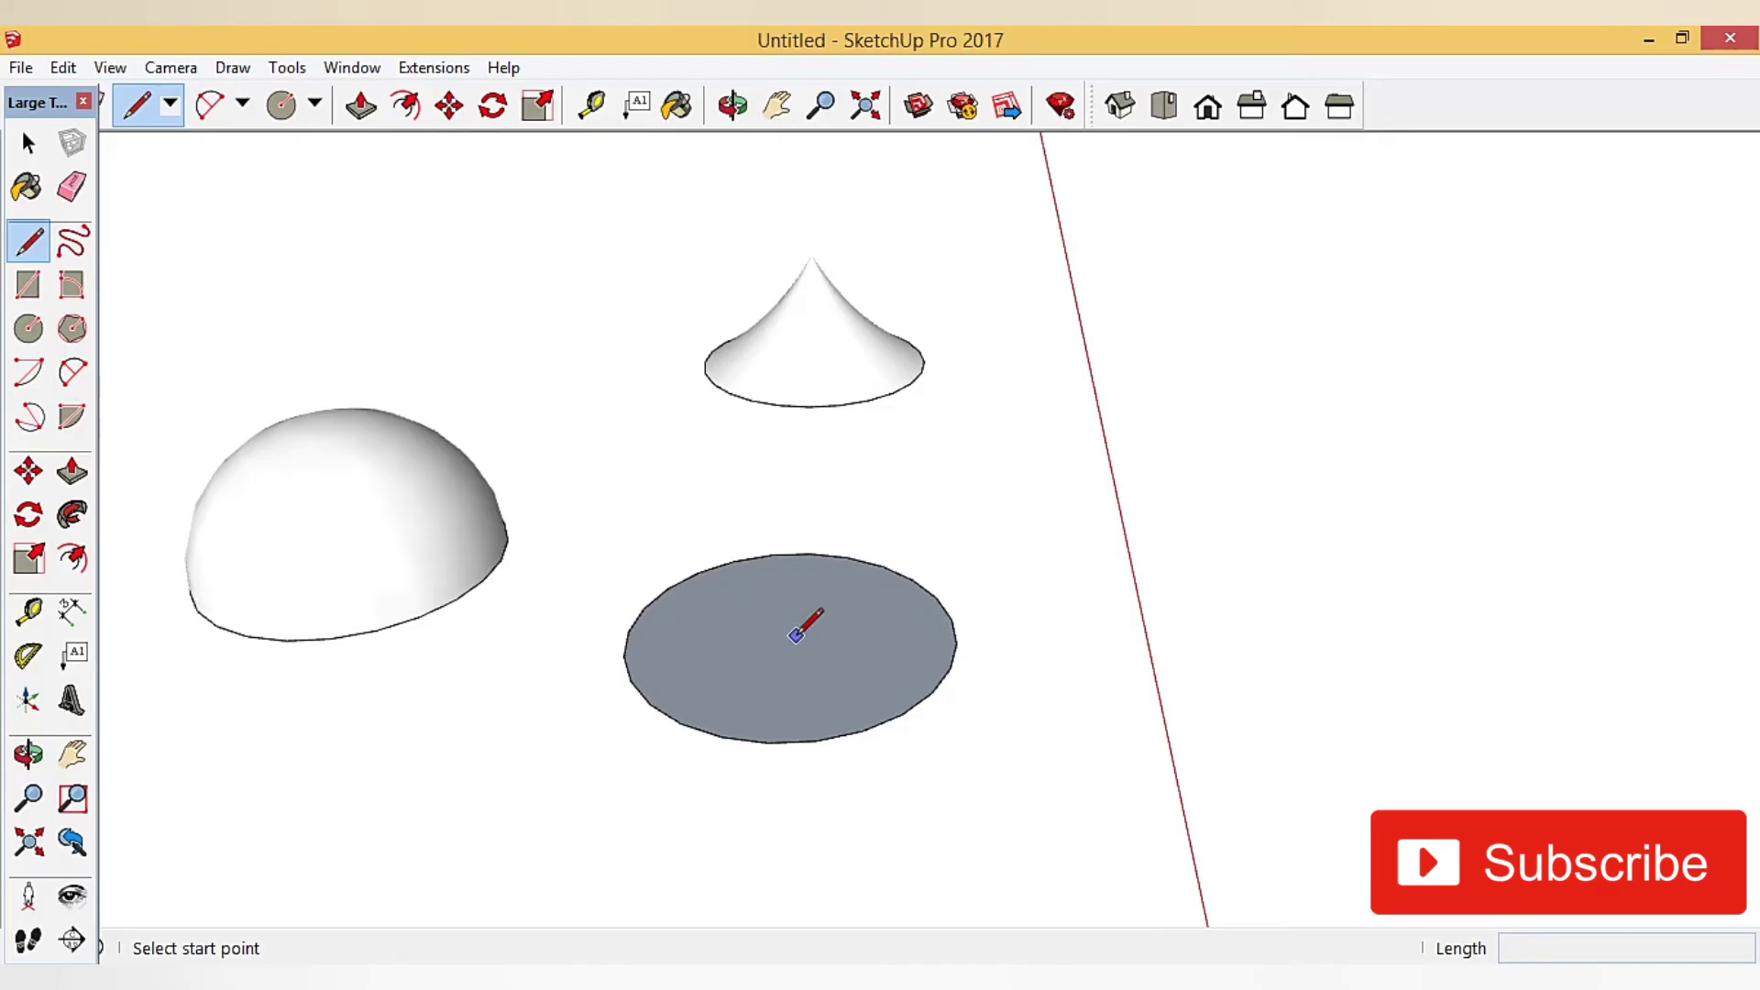
- Draw a triangular profile rising vertically from the circle's centre and closing at its edge
scroll(812, 734, "up", 2)
left_click(818, 741)
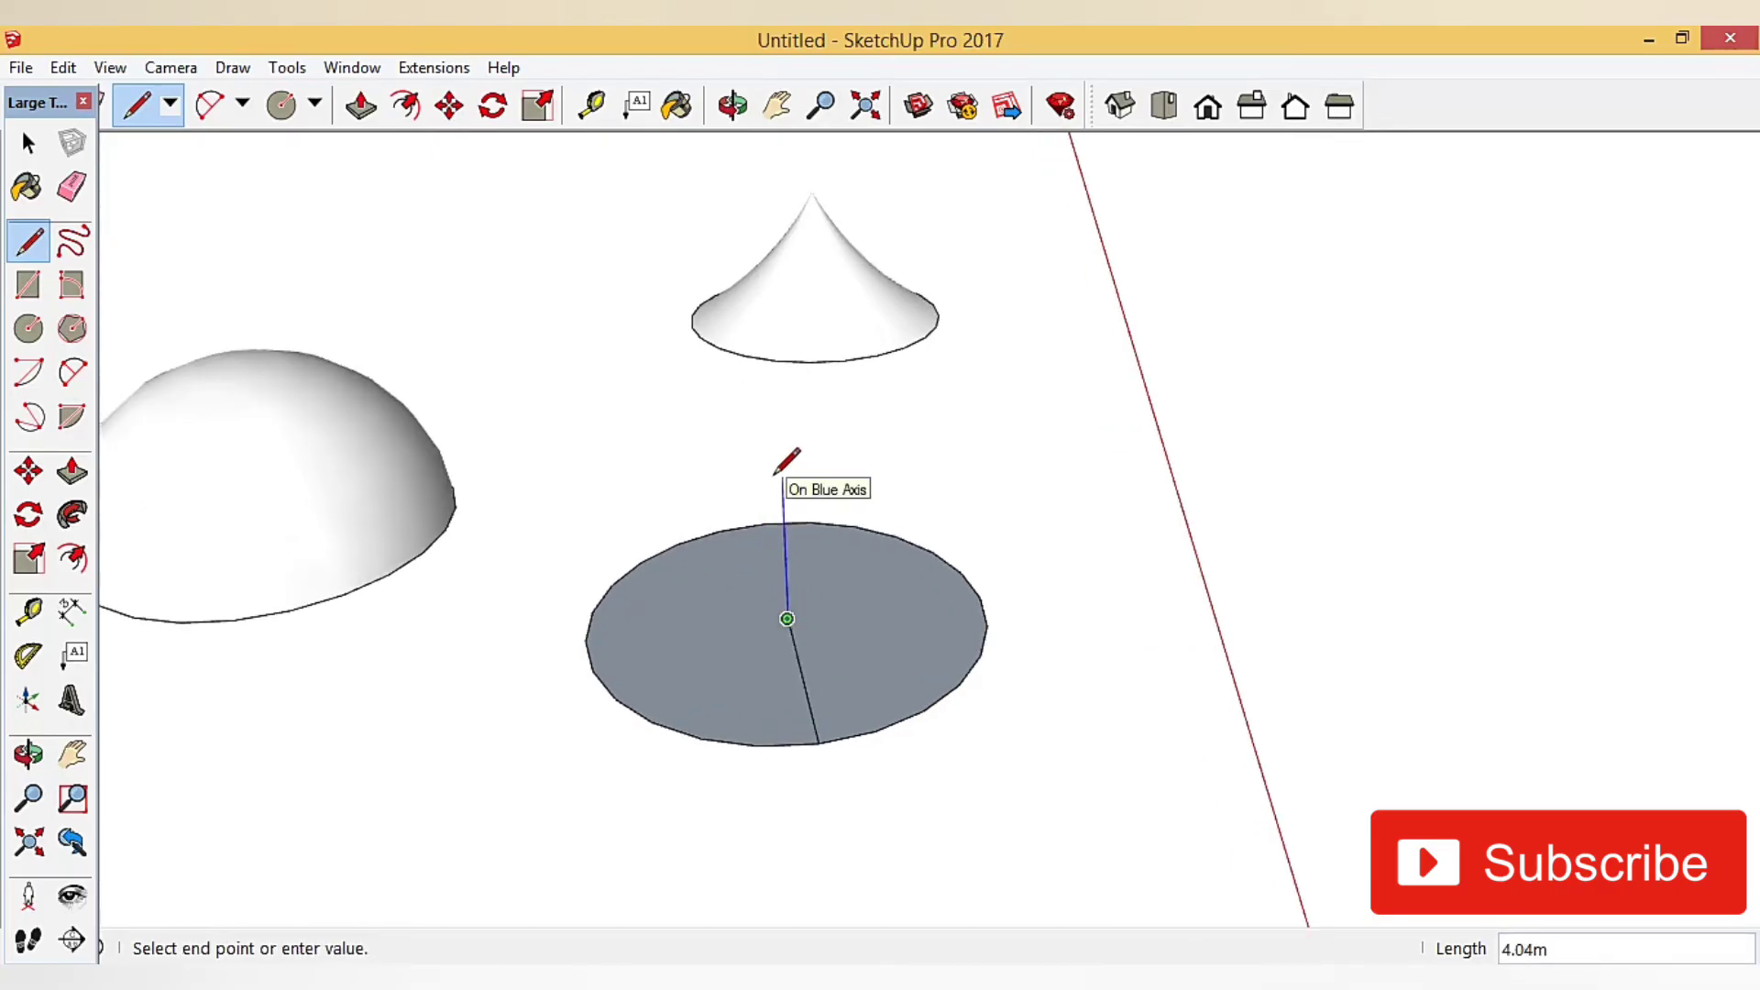
mouse_move(937, 622)
middle_mouse_down()
mouse_move(1206, 656)
mouse_move(1242, 620)
middle_mouse_up()
scroll(1198, 620, "up", 1)
scroll(1231, 678, "up", 2)
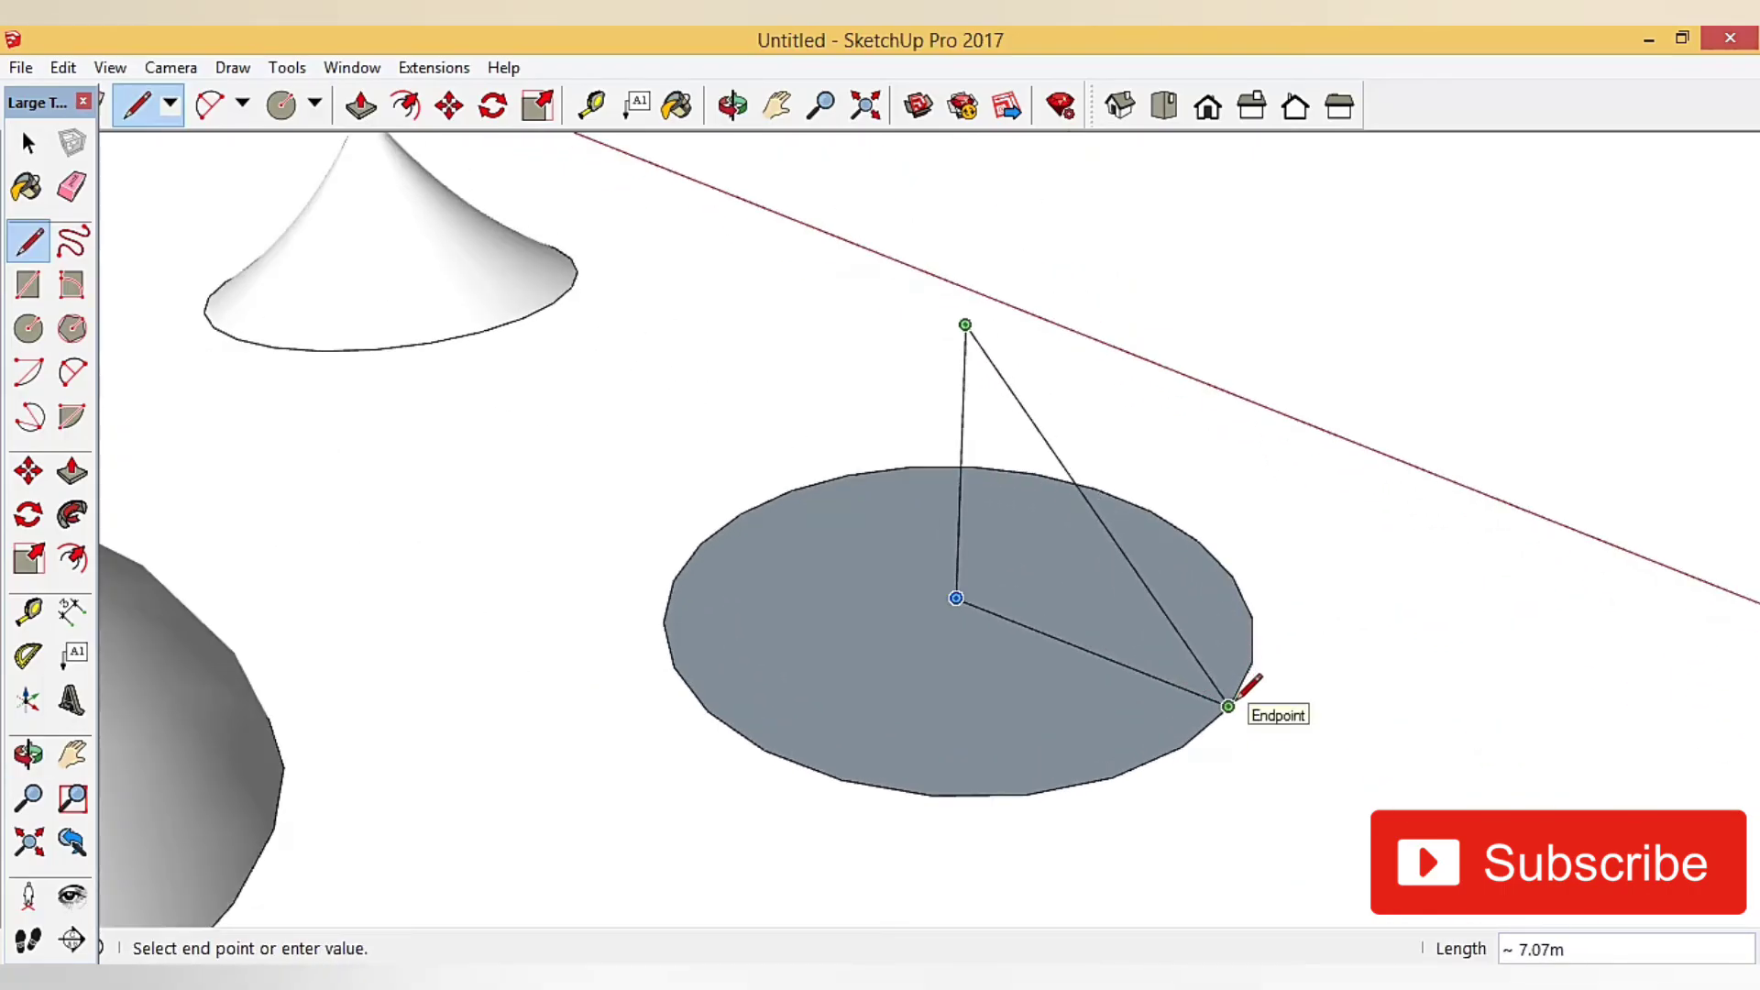
left_click(1229, 706)
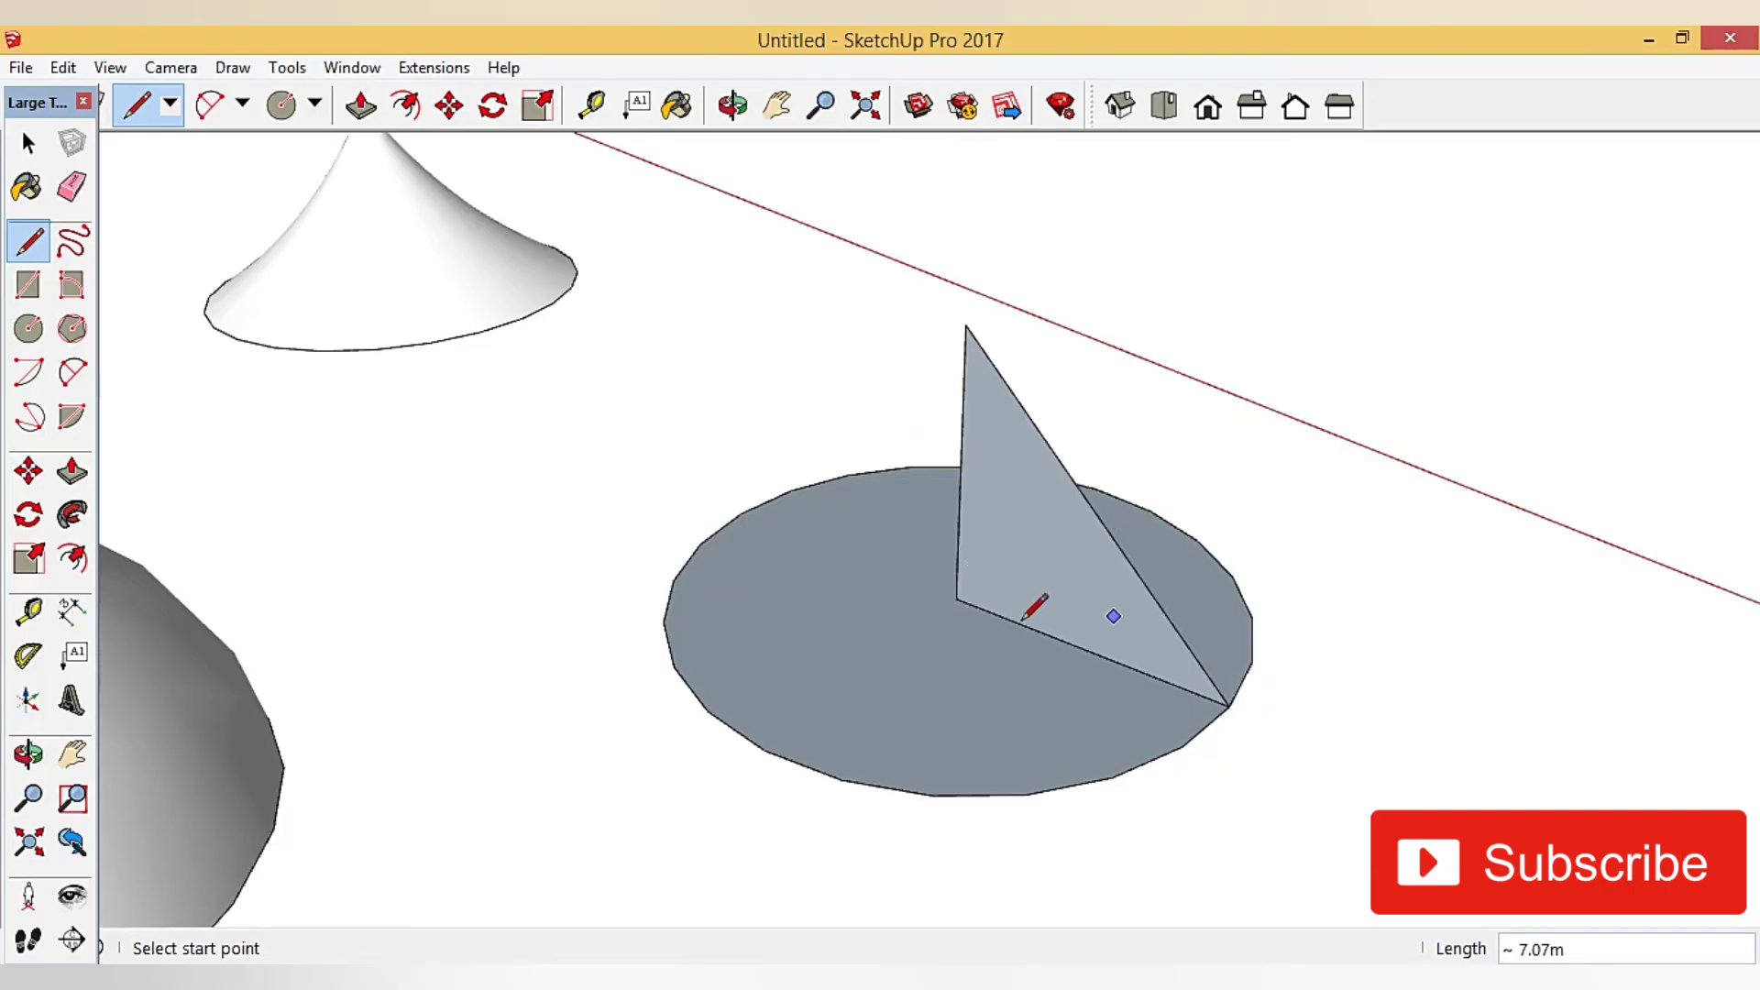
scroll(1022, 621, "down", 3)
scroll(1023, 586, "down", 2)
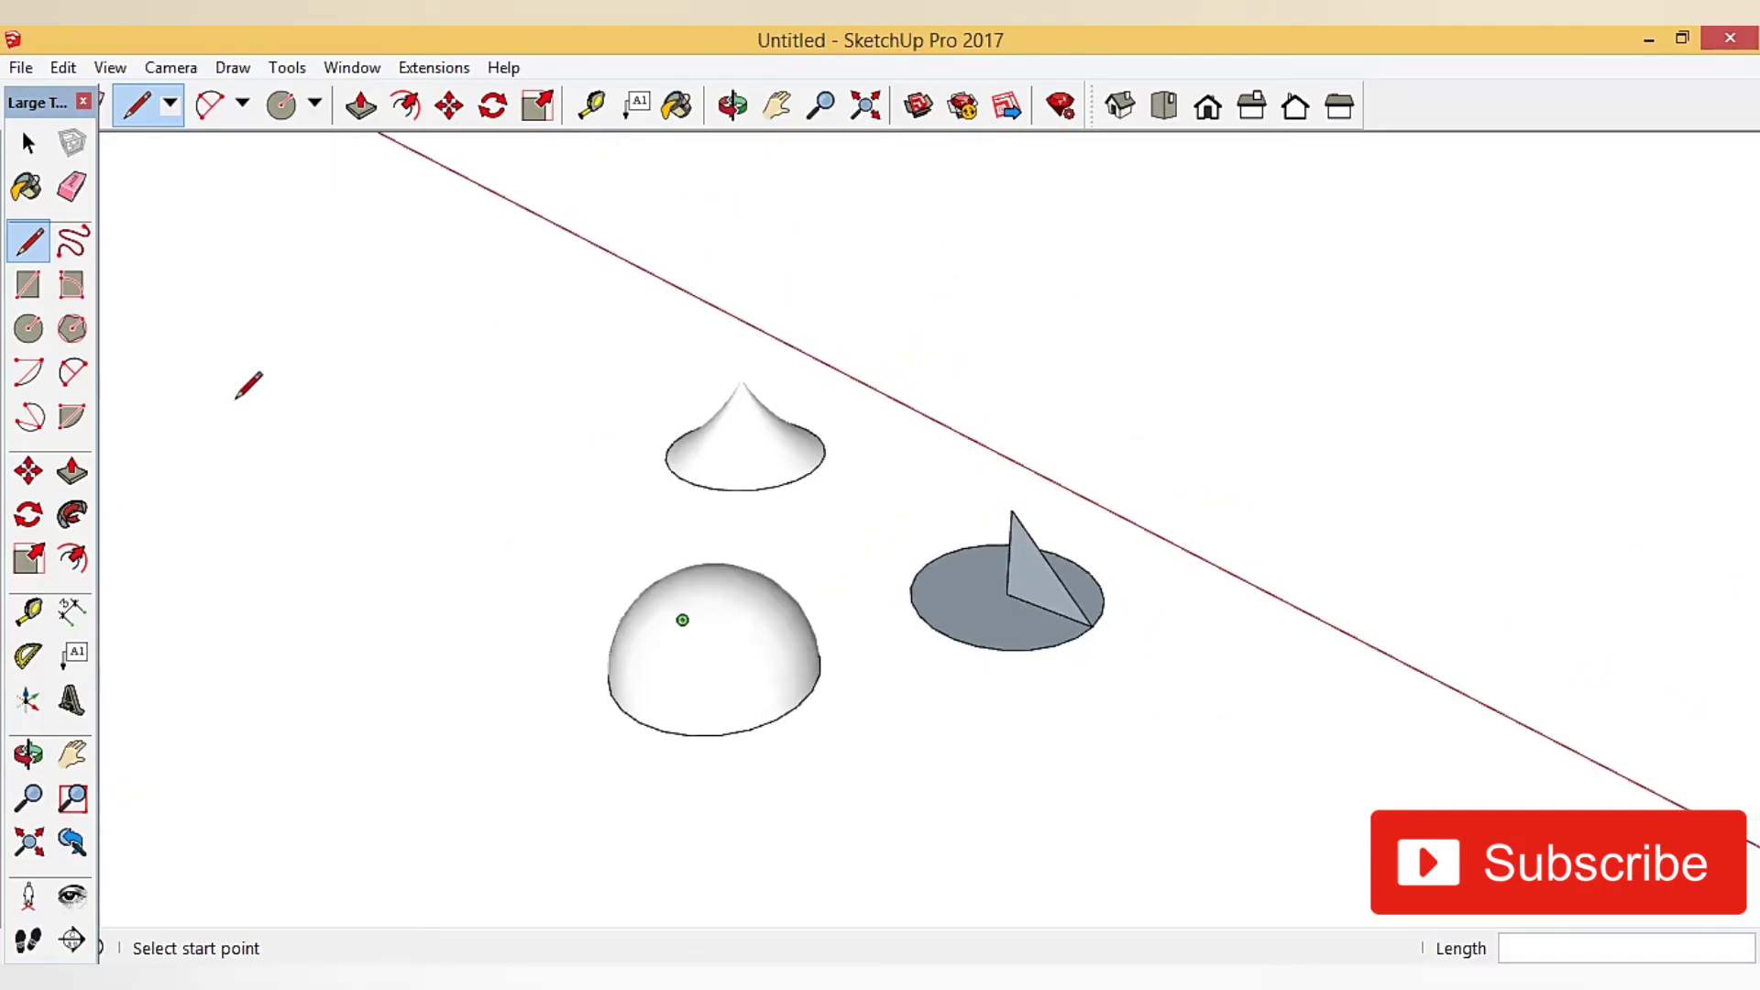
- Sweep the triangle around the circle with Follow Me to form a straight-sided cone
left_click(71, 515)
mouse_move(464, 684)
middle_mouse_down()
mouse_move(901, 798)
mouse_move(1140, 542)
mouse_move(1134, 741)
middle_mouse_up()
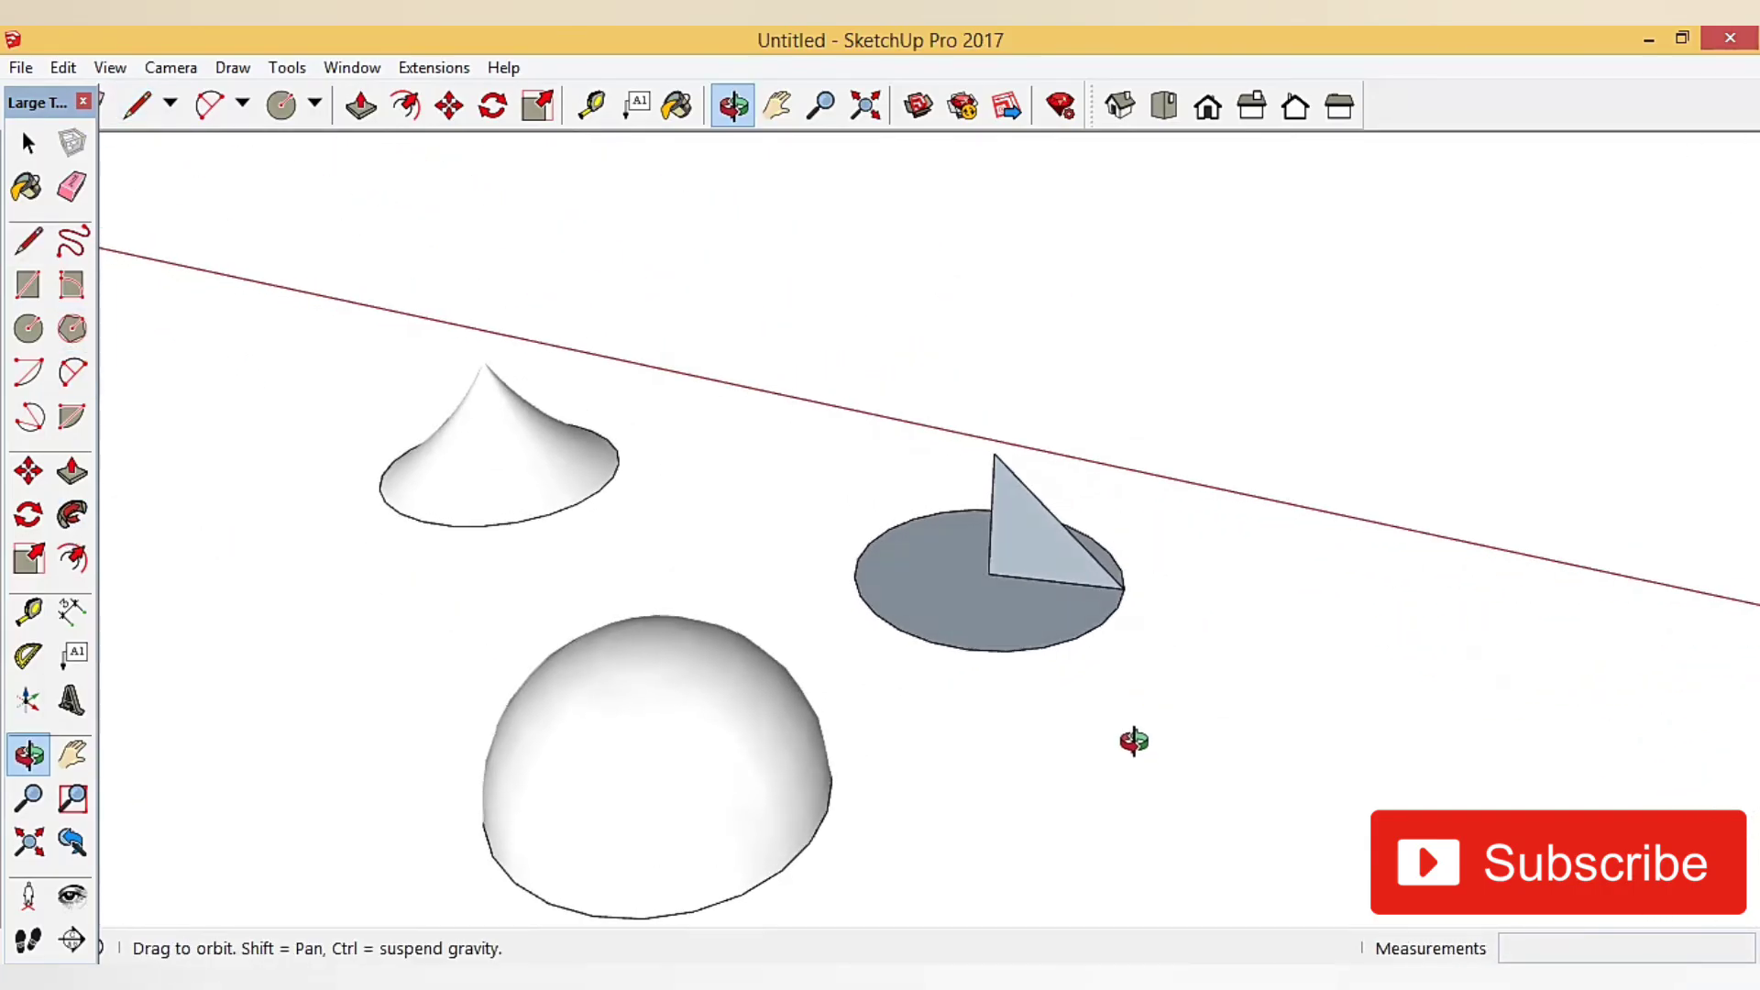
scroll(1134, 741, "up", 2)
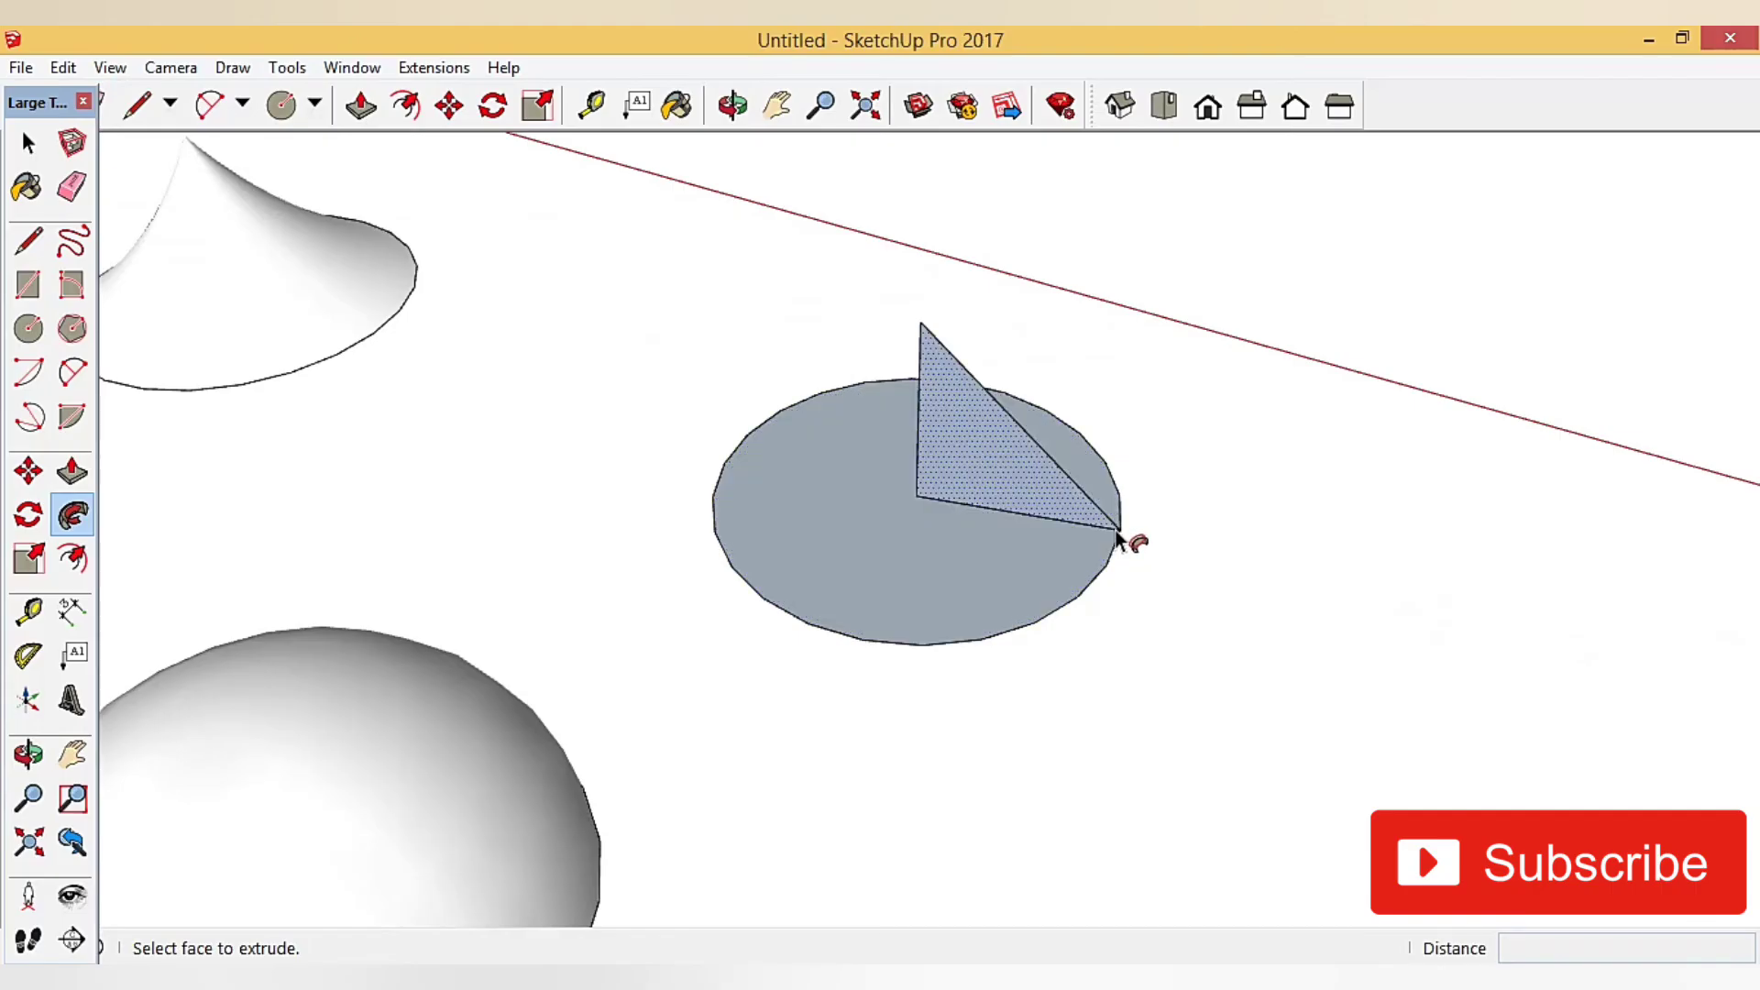
mouse_move(1114, 533)
left_mouse_down()
mouse_move(784, 486)
mouse_move(1127, 535)
left_mouse_up()
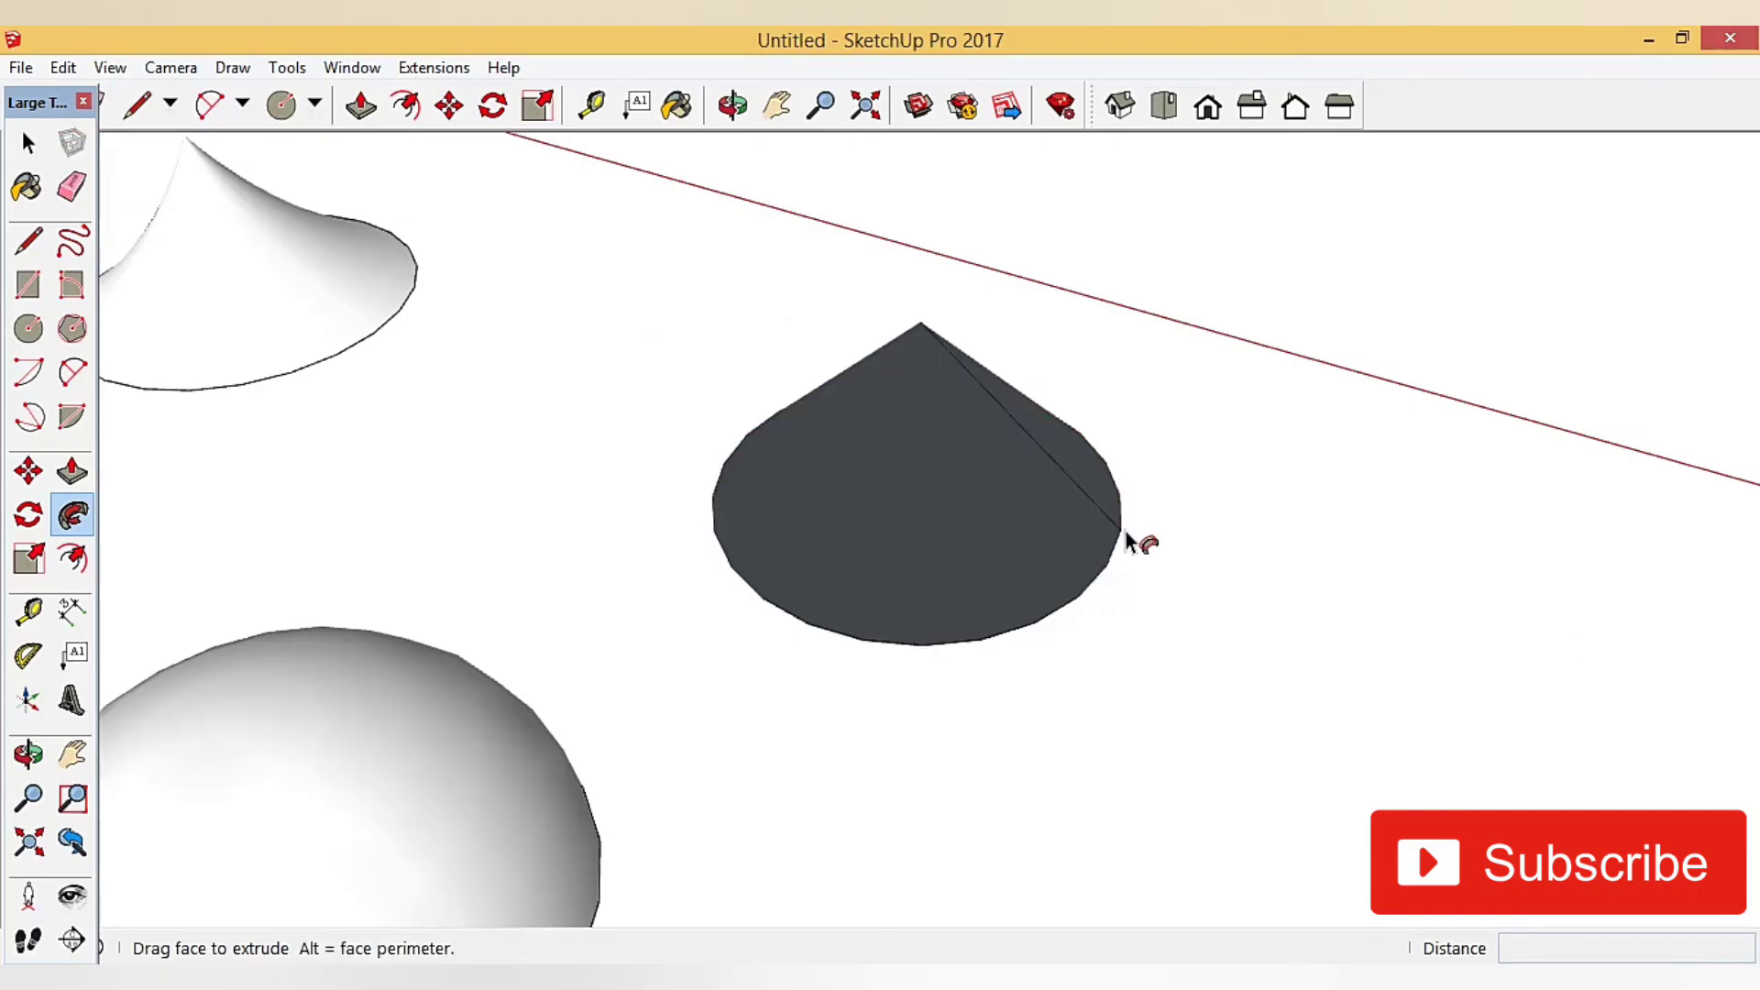
left_click(27, 142)
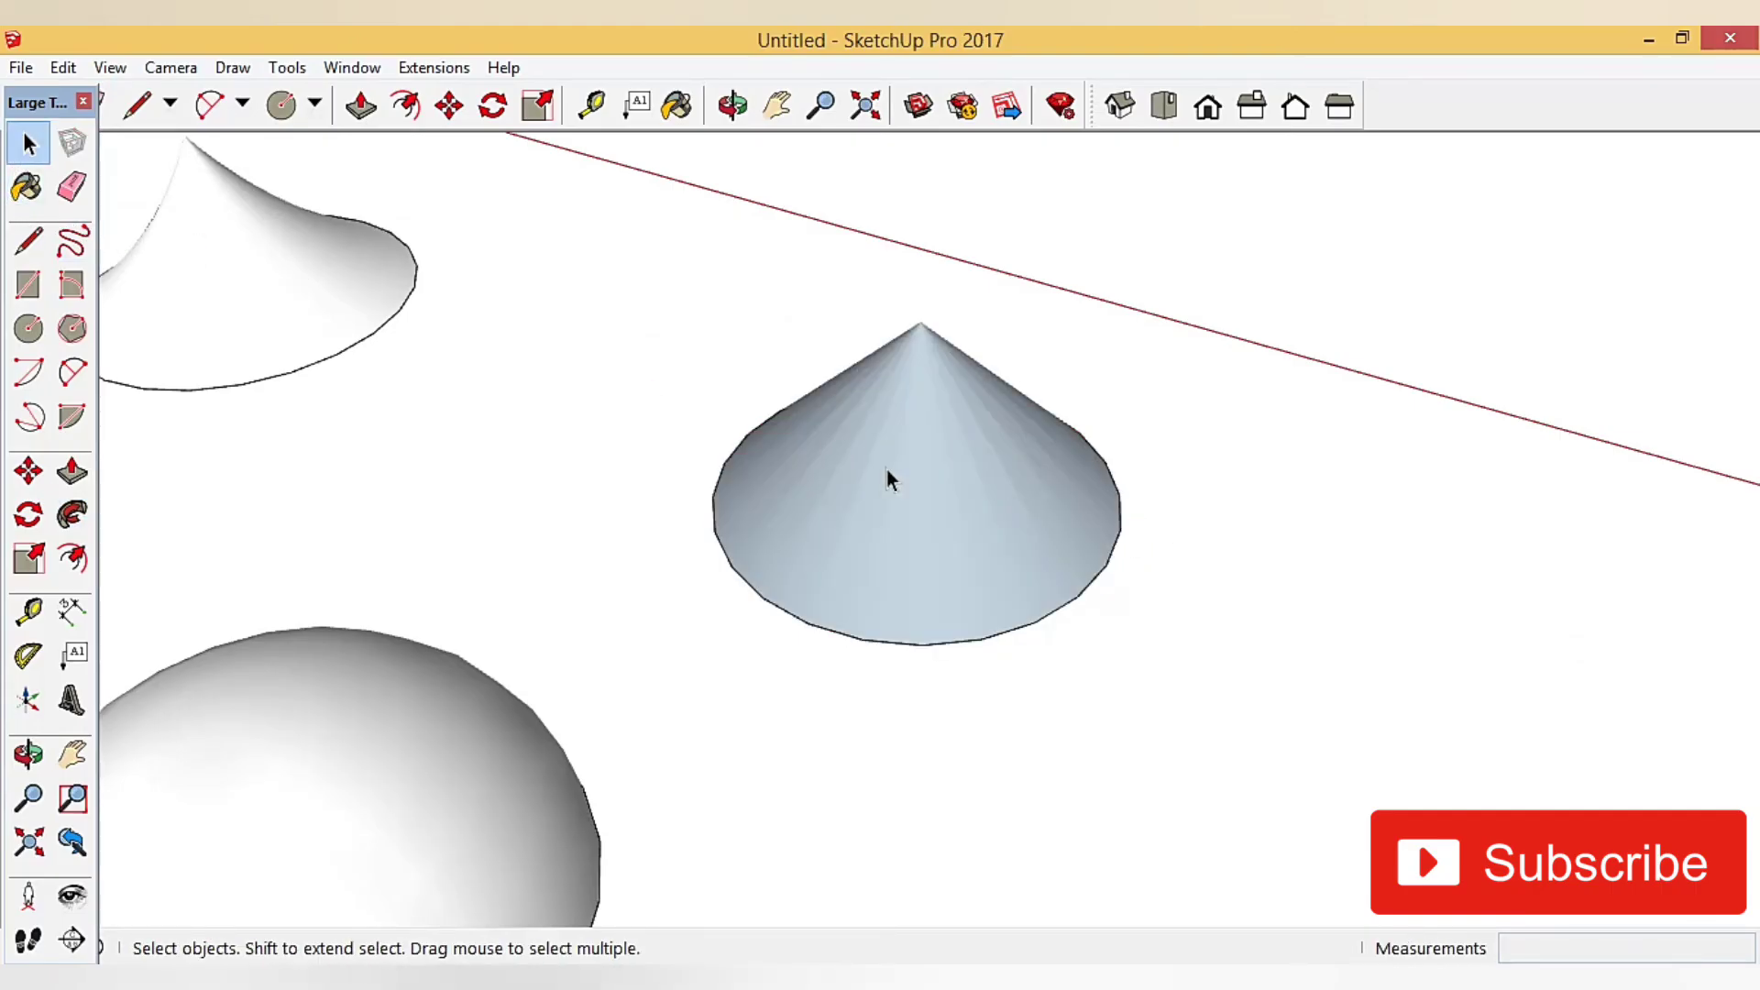
scroll(984, 543, "down", 2)
scroll(1081, 680, "down", 2)
middle_click_drag(1081, 679, 1044, 466)
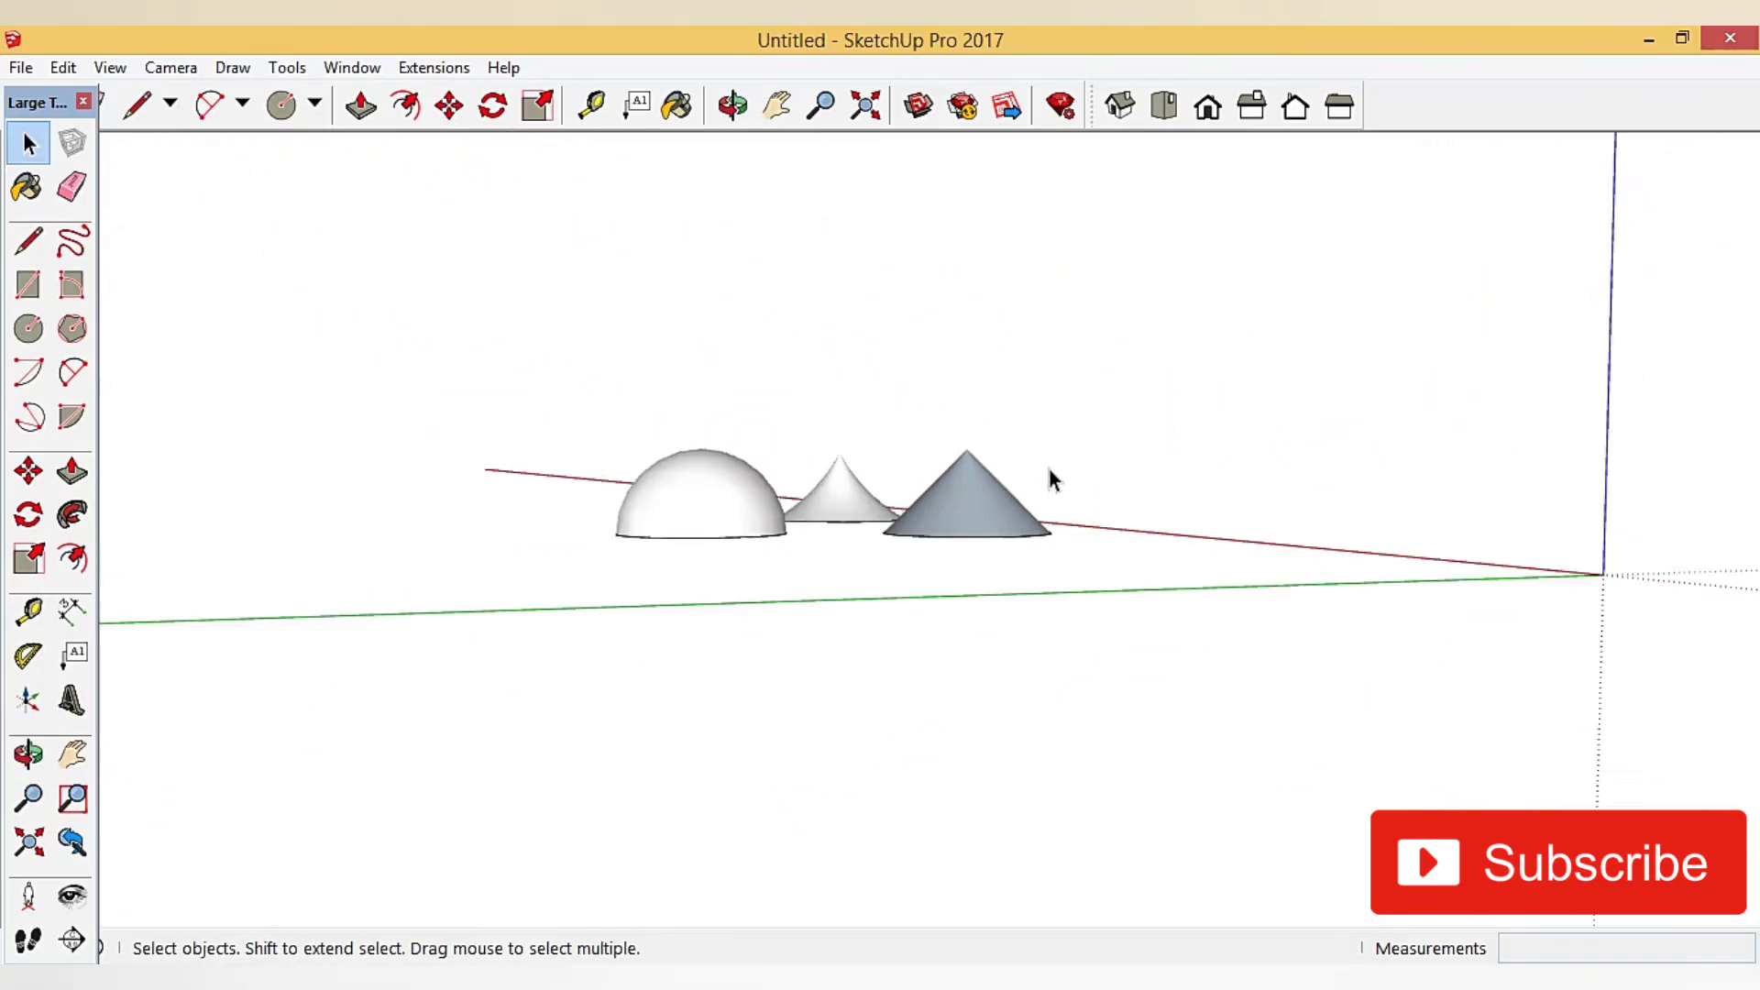
- Zoom out and orbit to a high view showing the dome, spire and cone together
scroll(912, 541, "up", 3)
key("o")
mouse_move(1213, 657)
left_mouse_down()
mouse_move(1466, 707)
mouse_move(1238, 801)
mouse_move(993, 827)
left_mouse_up()
key("space")
scroll(779, 627, "down", 2)
scroll(1109, 486, "down", 2)
mouse_move(1109, 485)
middle_mouse_down()
mouse_move(944, 691)
mouse_move(963, 509)
middle_mouse_up()
scroll(1034, 583, "up", 3)
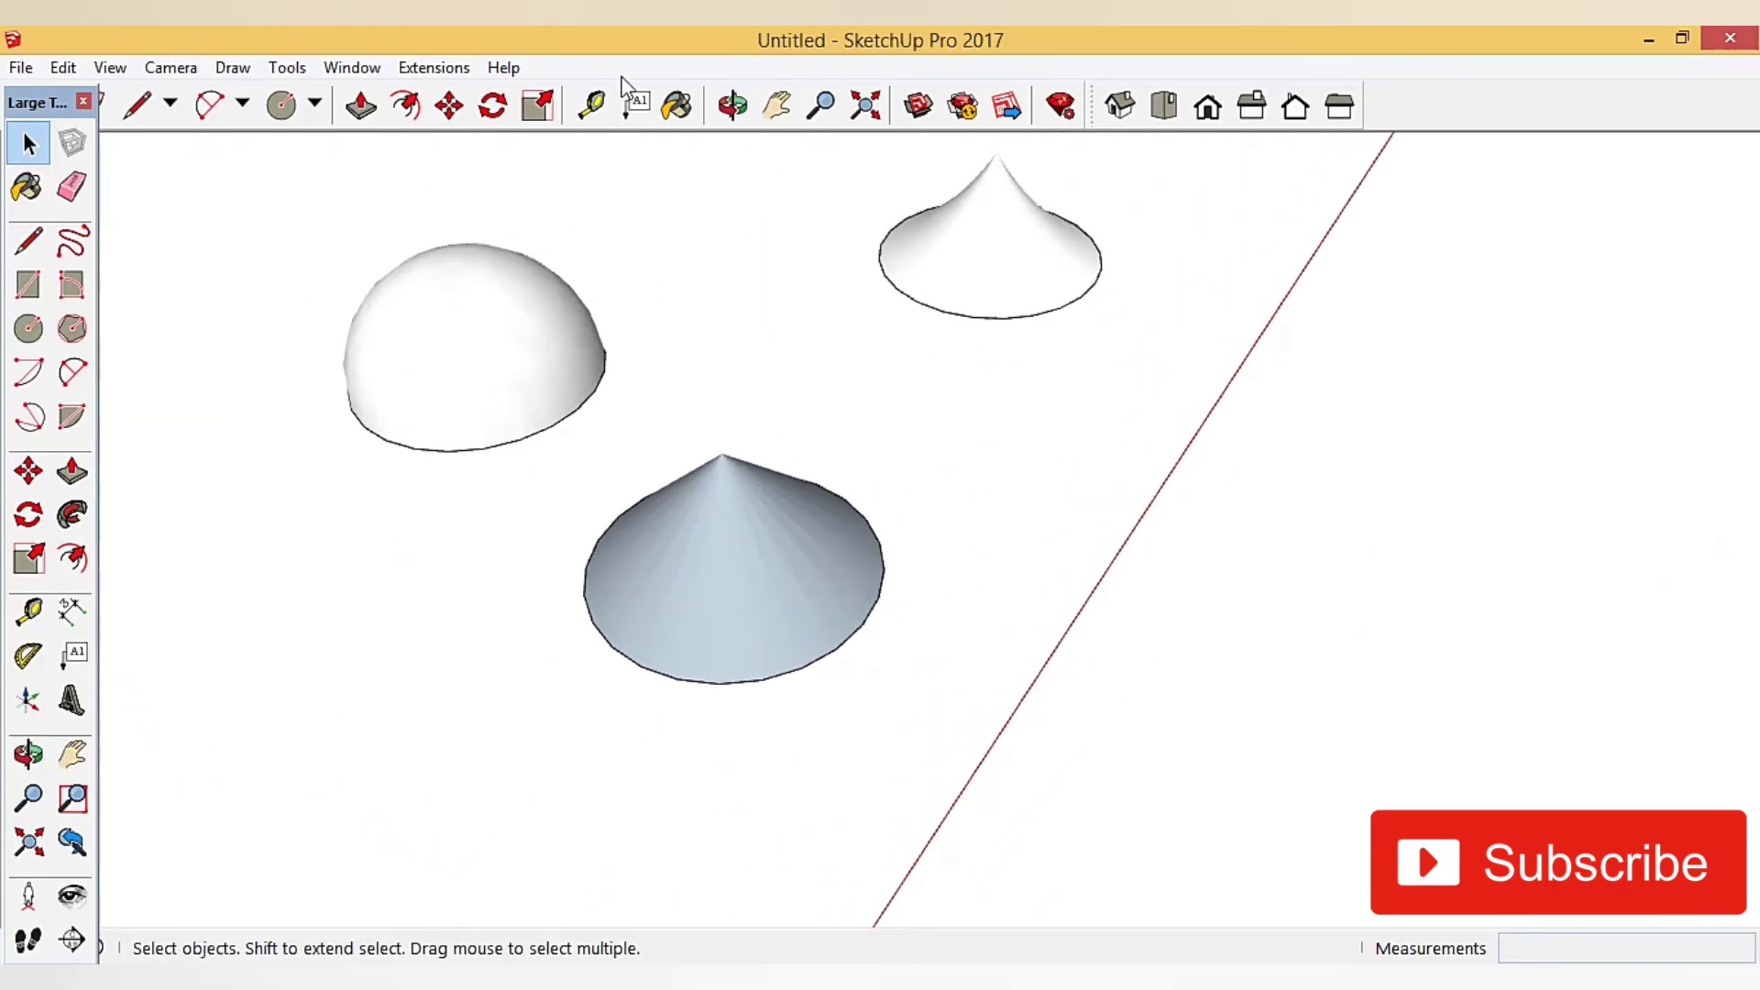
scroll(1059, 385, "down", 3)
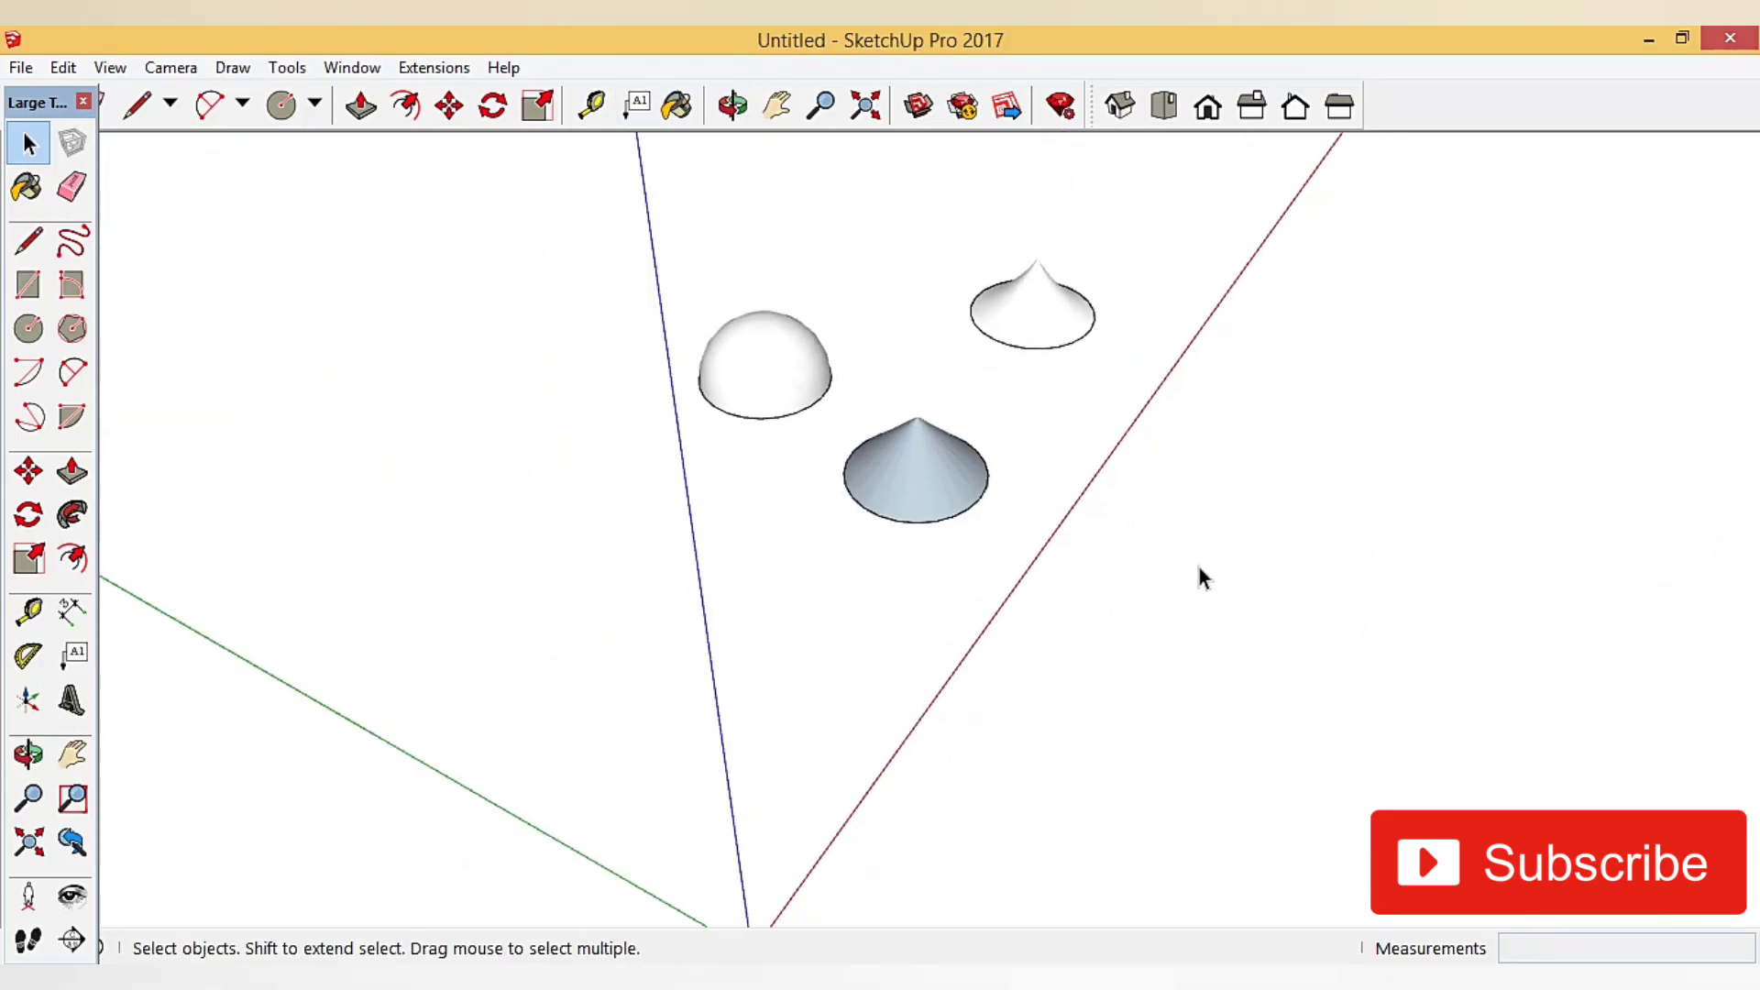
left_click(28, 285)
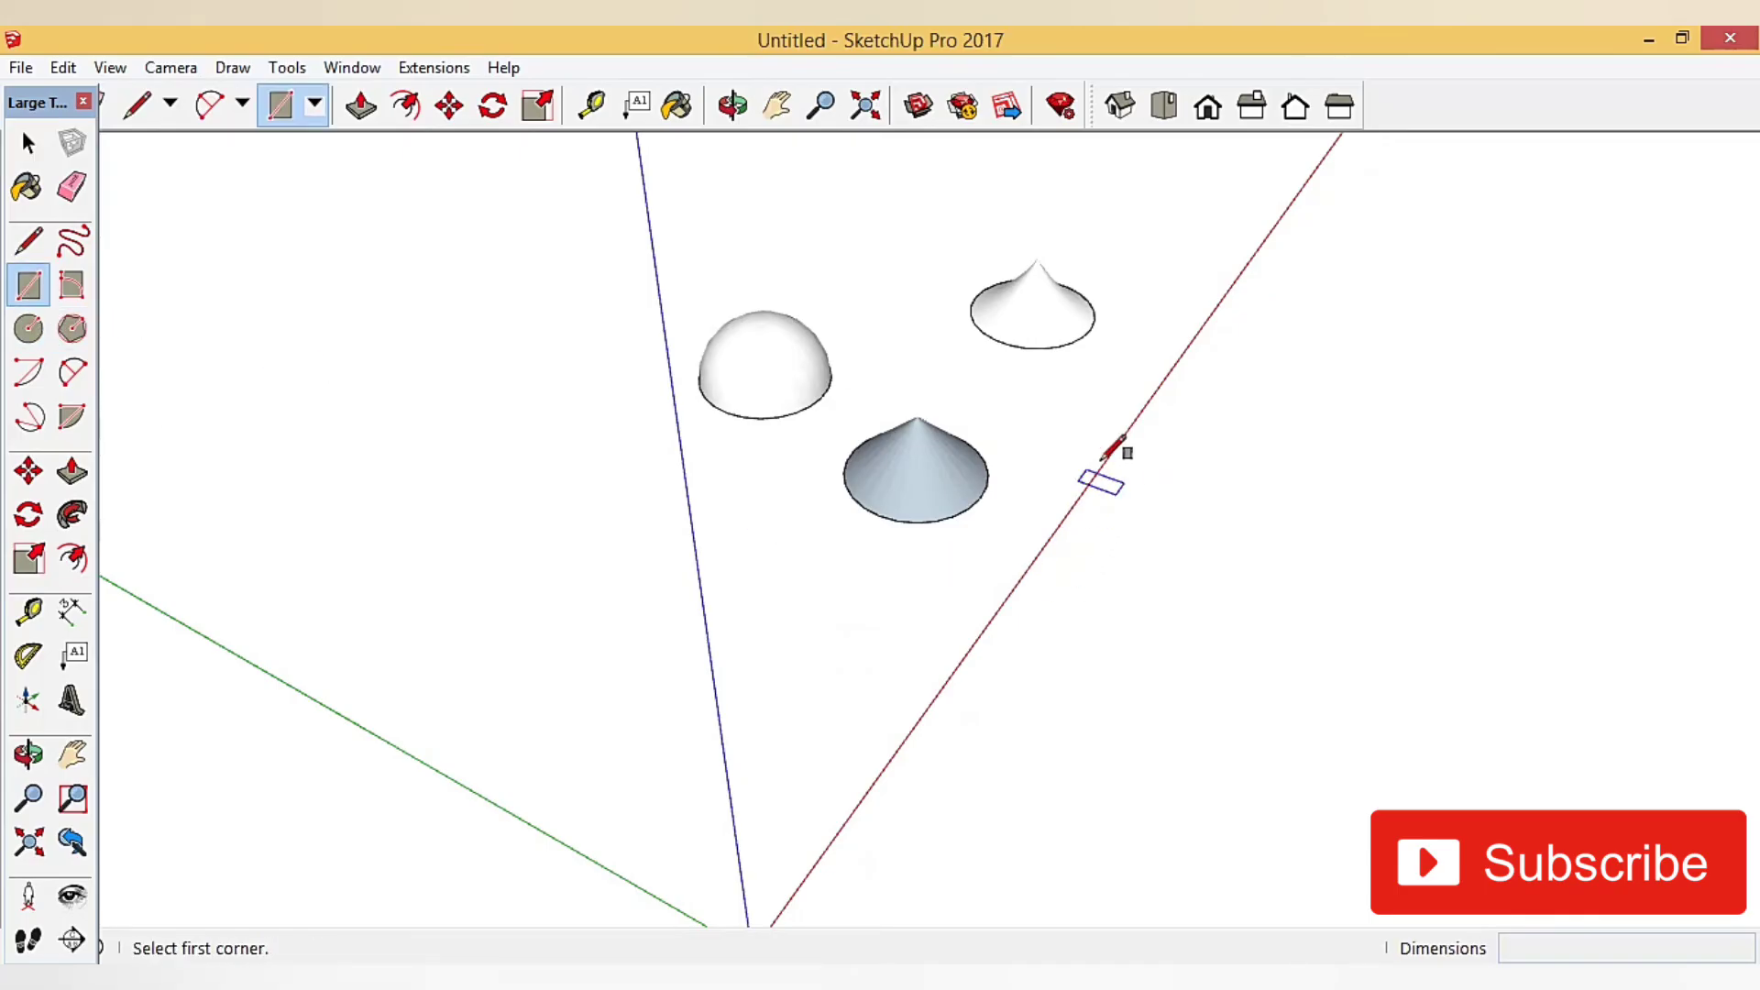
- Draw a 5 by 5 square on the ground
scroll(761, 577, "up", 1)
scroll(754, 586, "up", 2)
left_click(681, 597)
type("5,5")
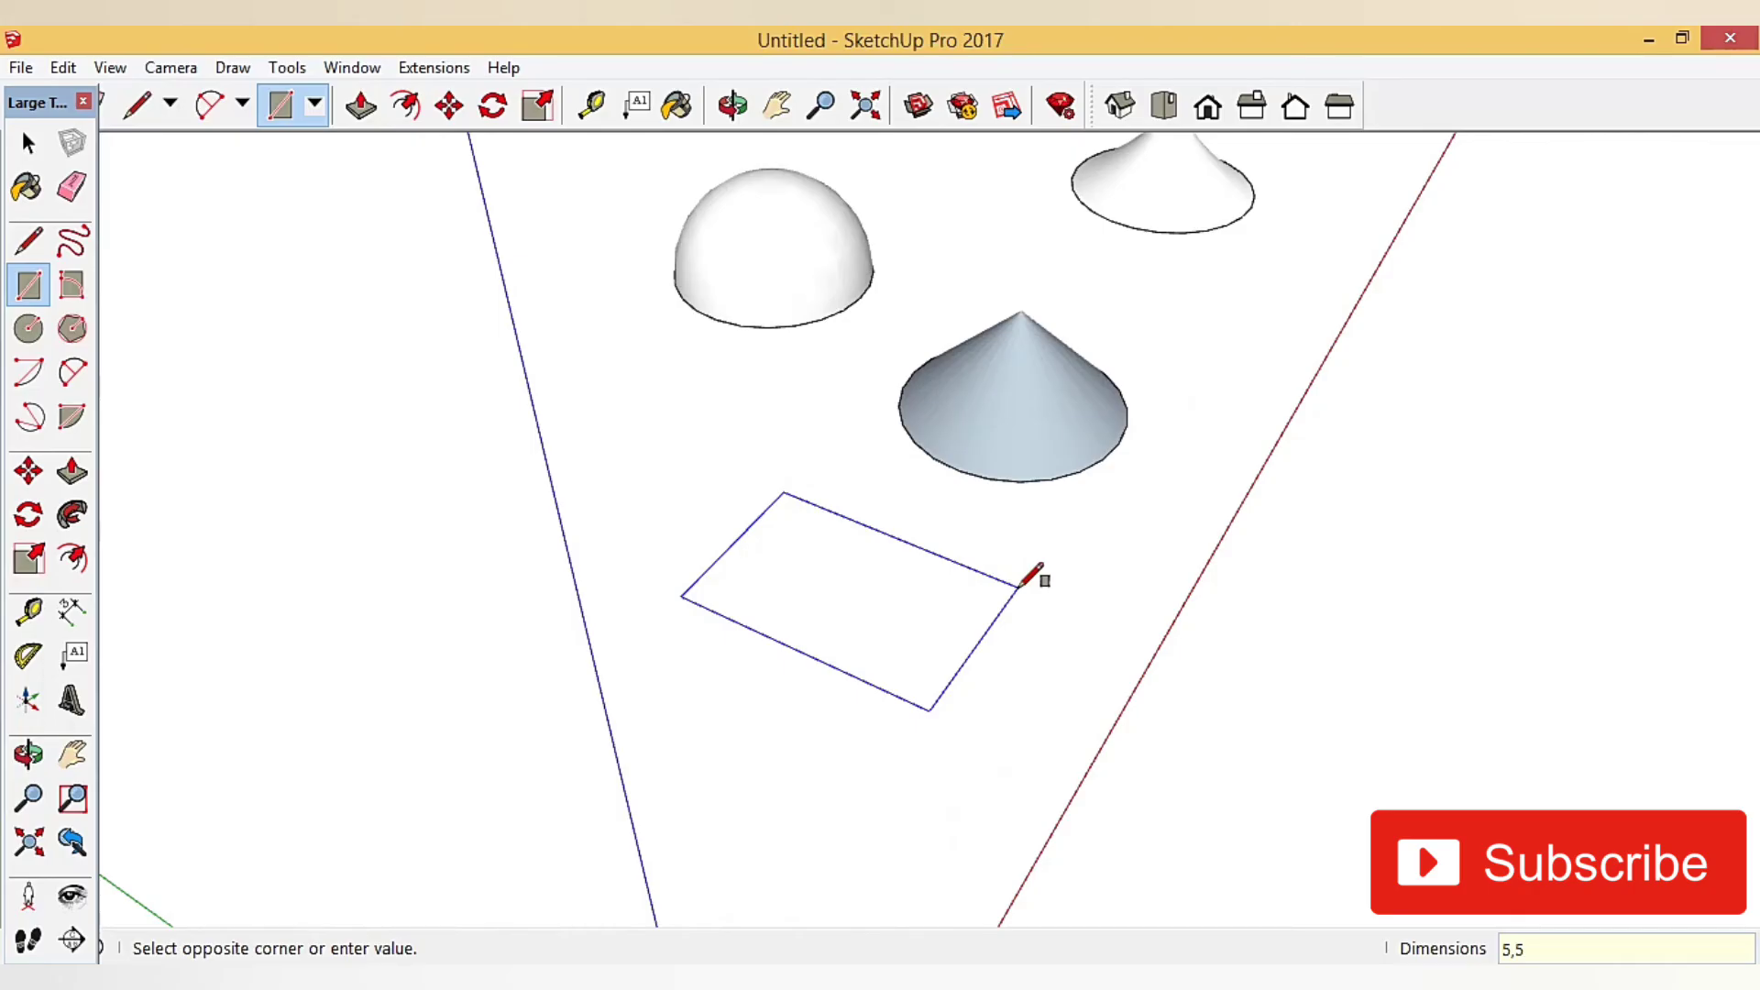
key("Return")
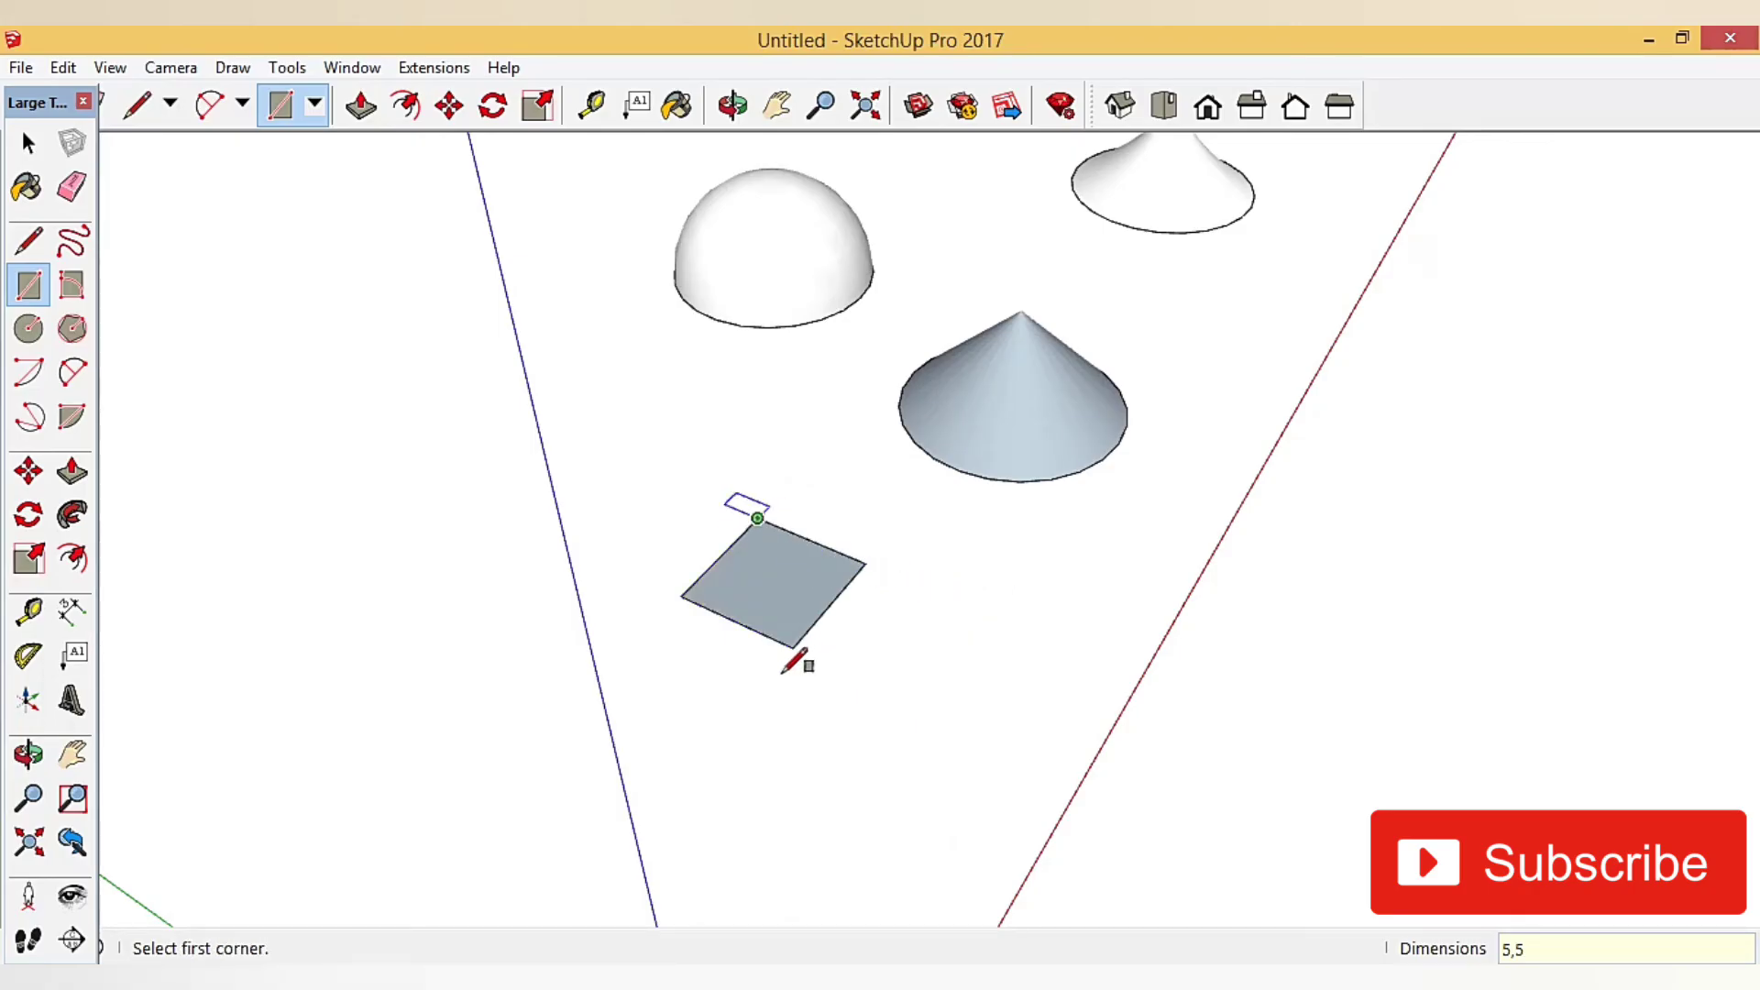
scroll(1140, 577, "down", 3)
- Draw an upright triangle from the square's corner up to a raised apex above its centre
left_click(29, 241)
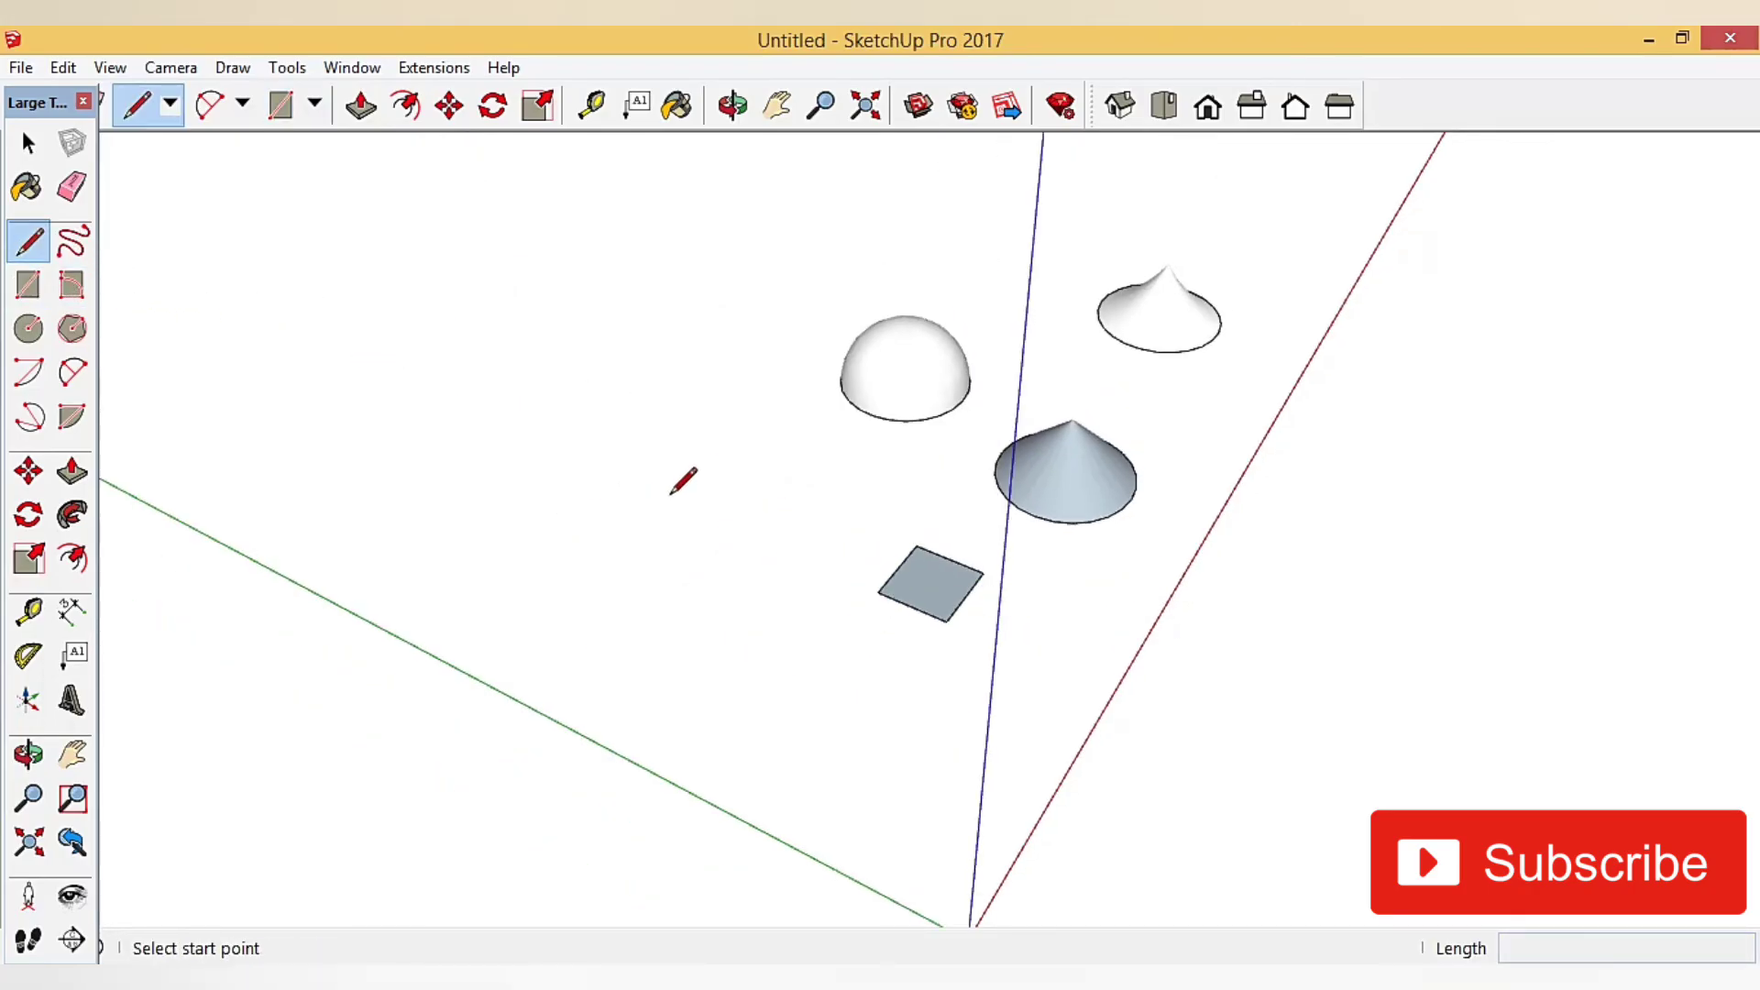
scroll(1281, 700, "up", 2)
scroll(1356, 785, "up", 1)
scroll(1334, 788, "up", 2)
left_click(1331, 801)
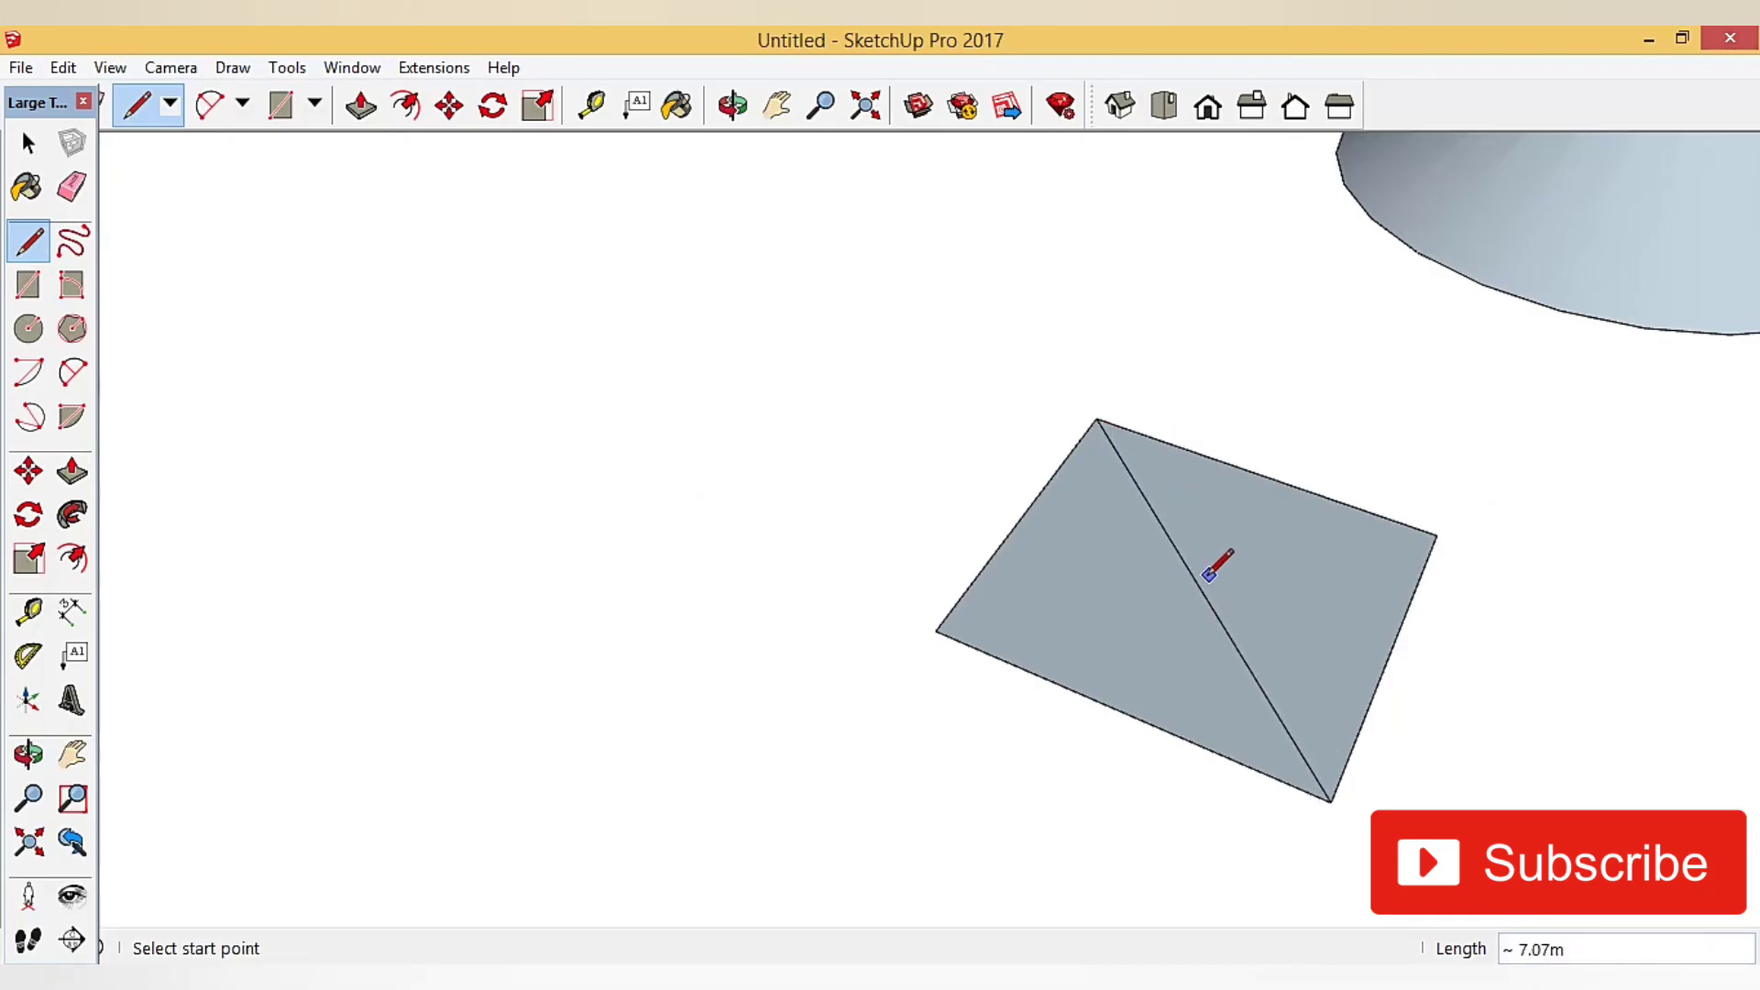
scroll(1194, 449, "down", 2)
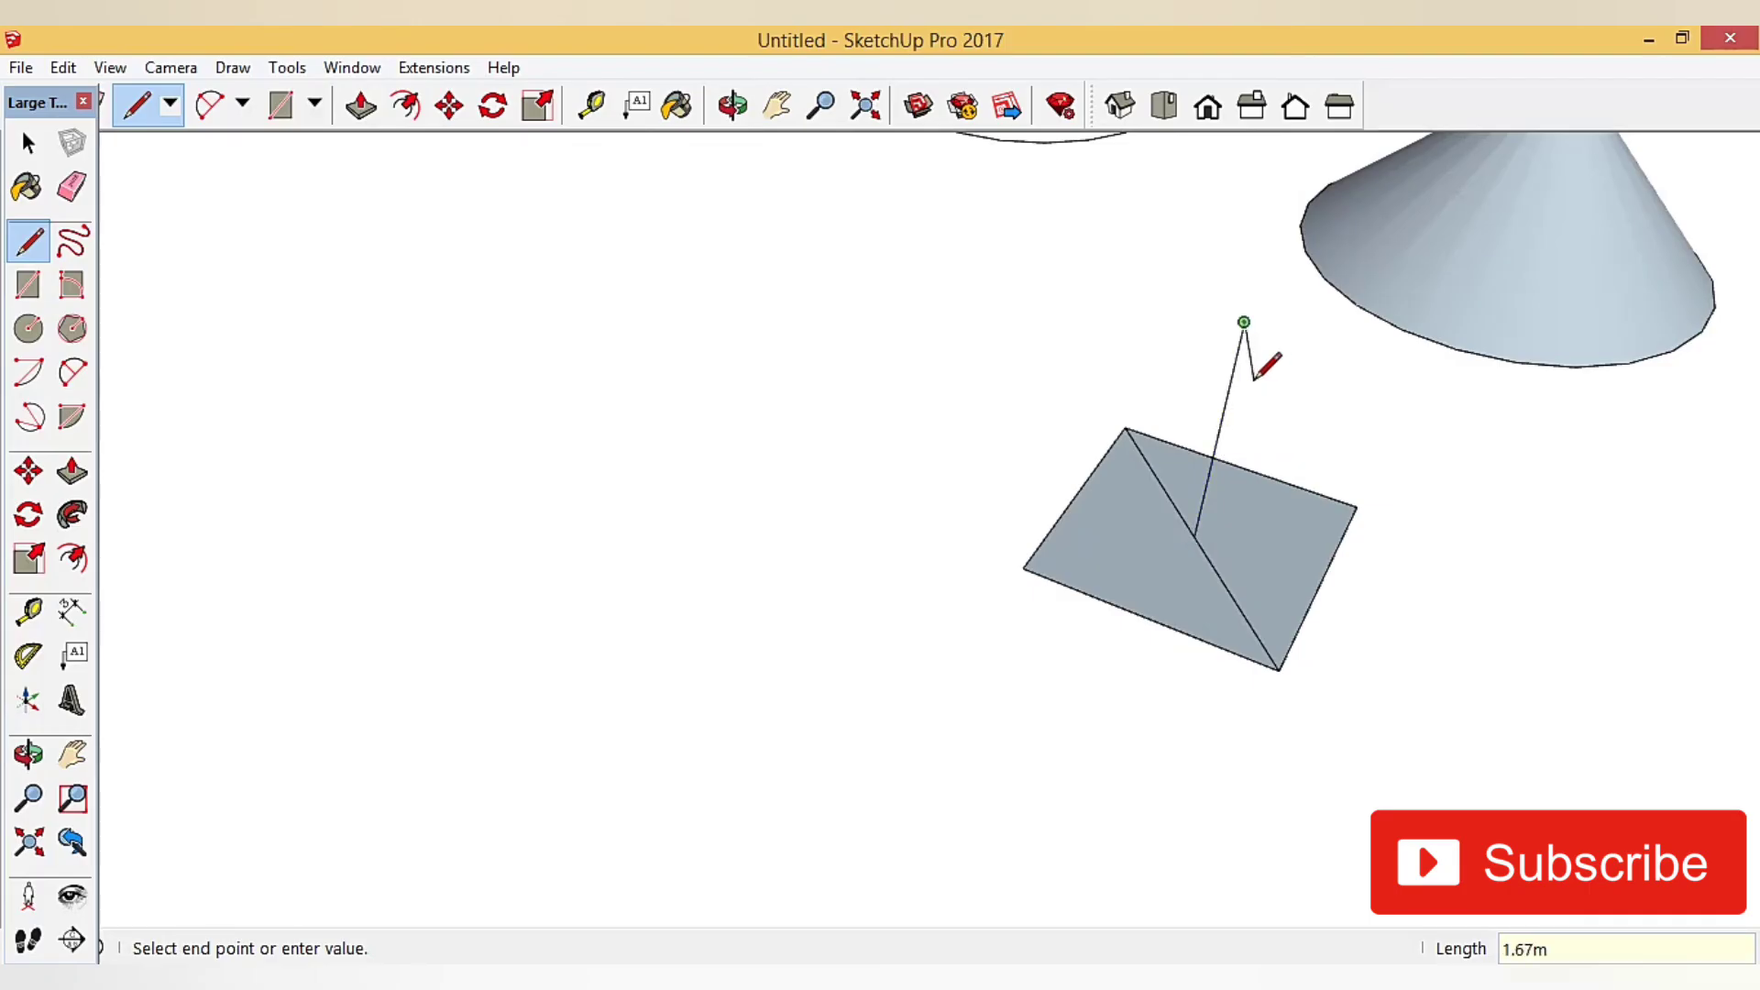
scroll(1253, 378, "down", 3)
middle_click_drag(1250, 477, 1201, 375)
scroll(1214, 377, "up", 3)
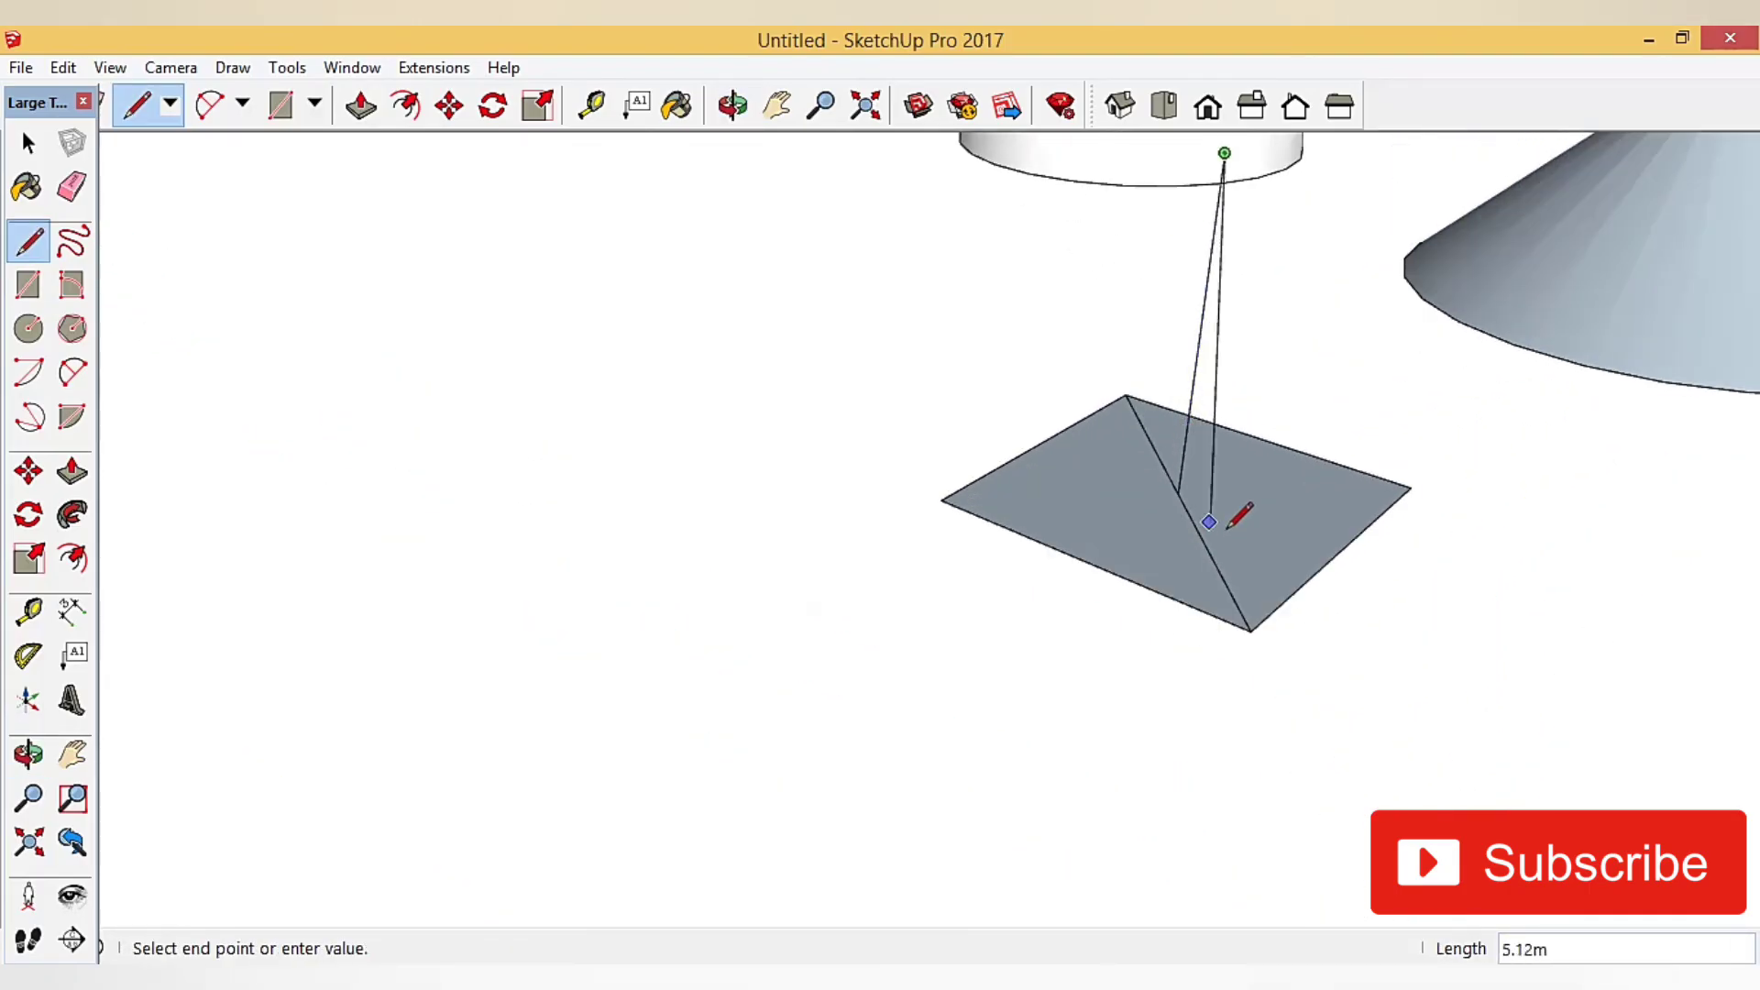
scroll(1230, 524, "down", 2)
scroll(1091, 454, "up", 3)
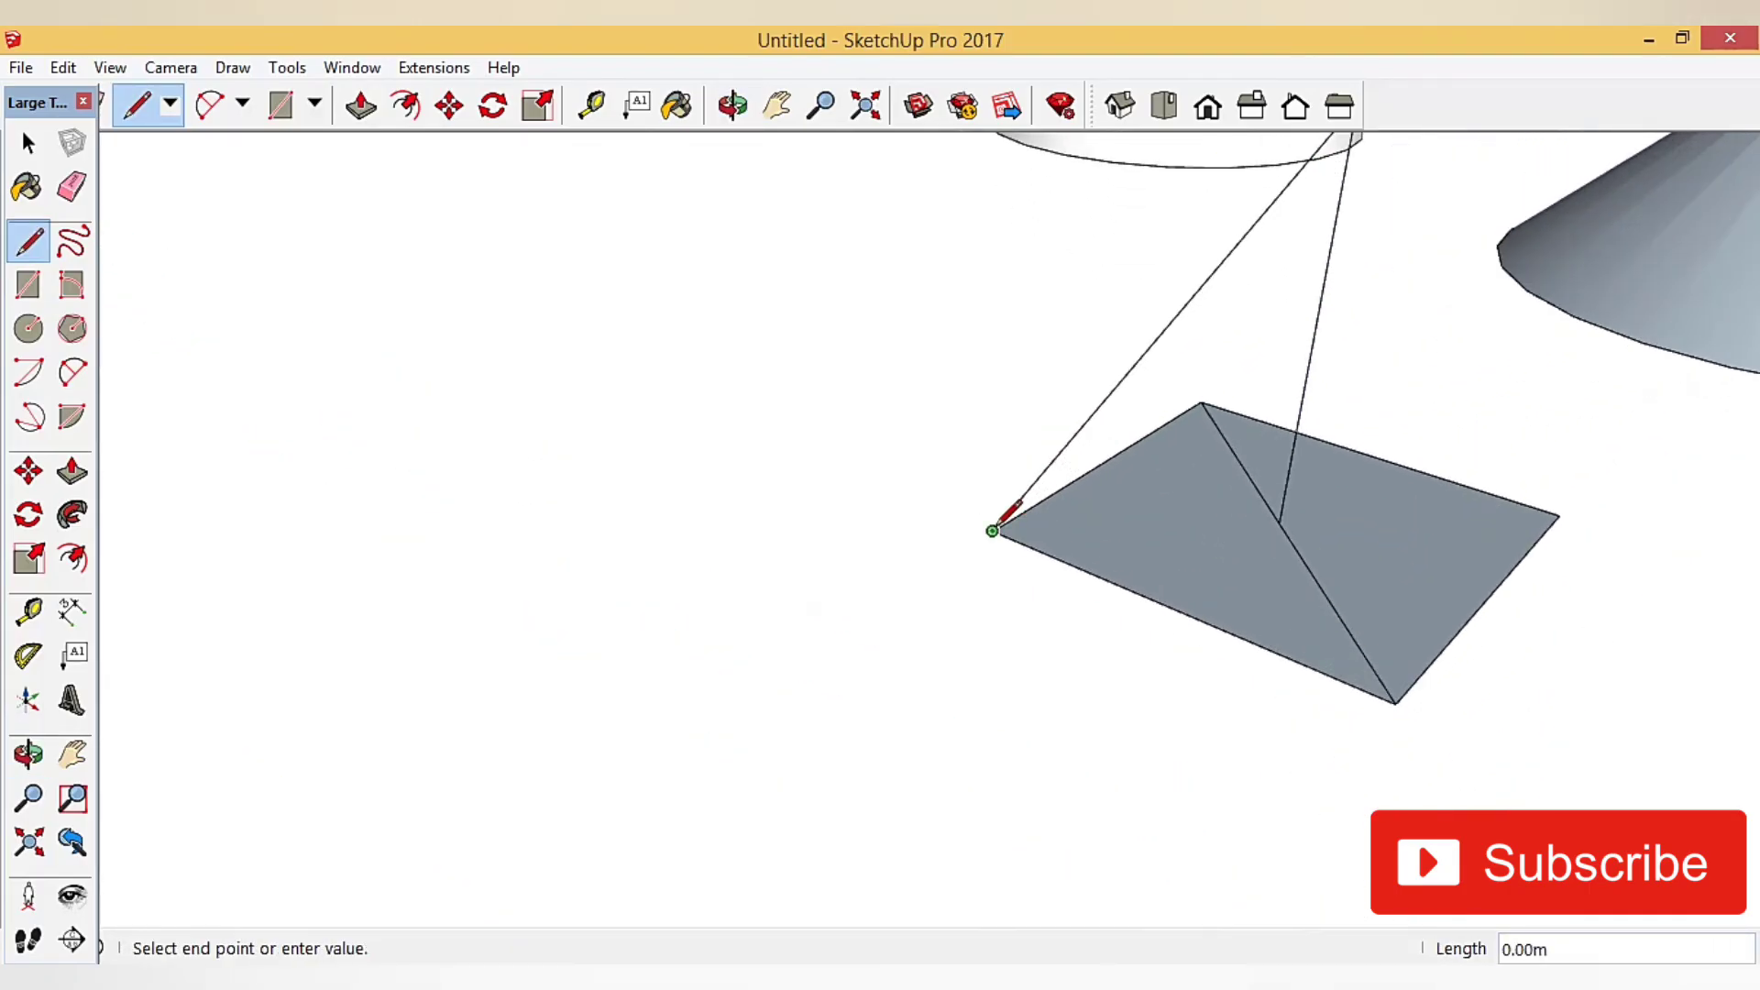
left_click(1280, 523)
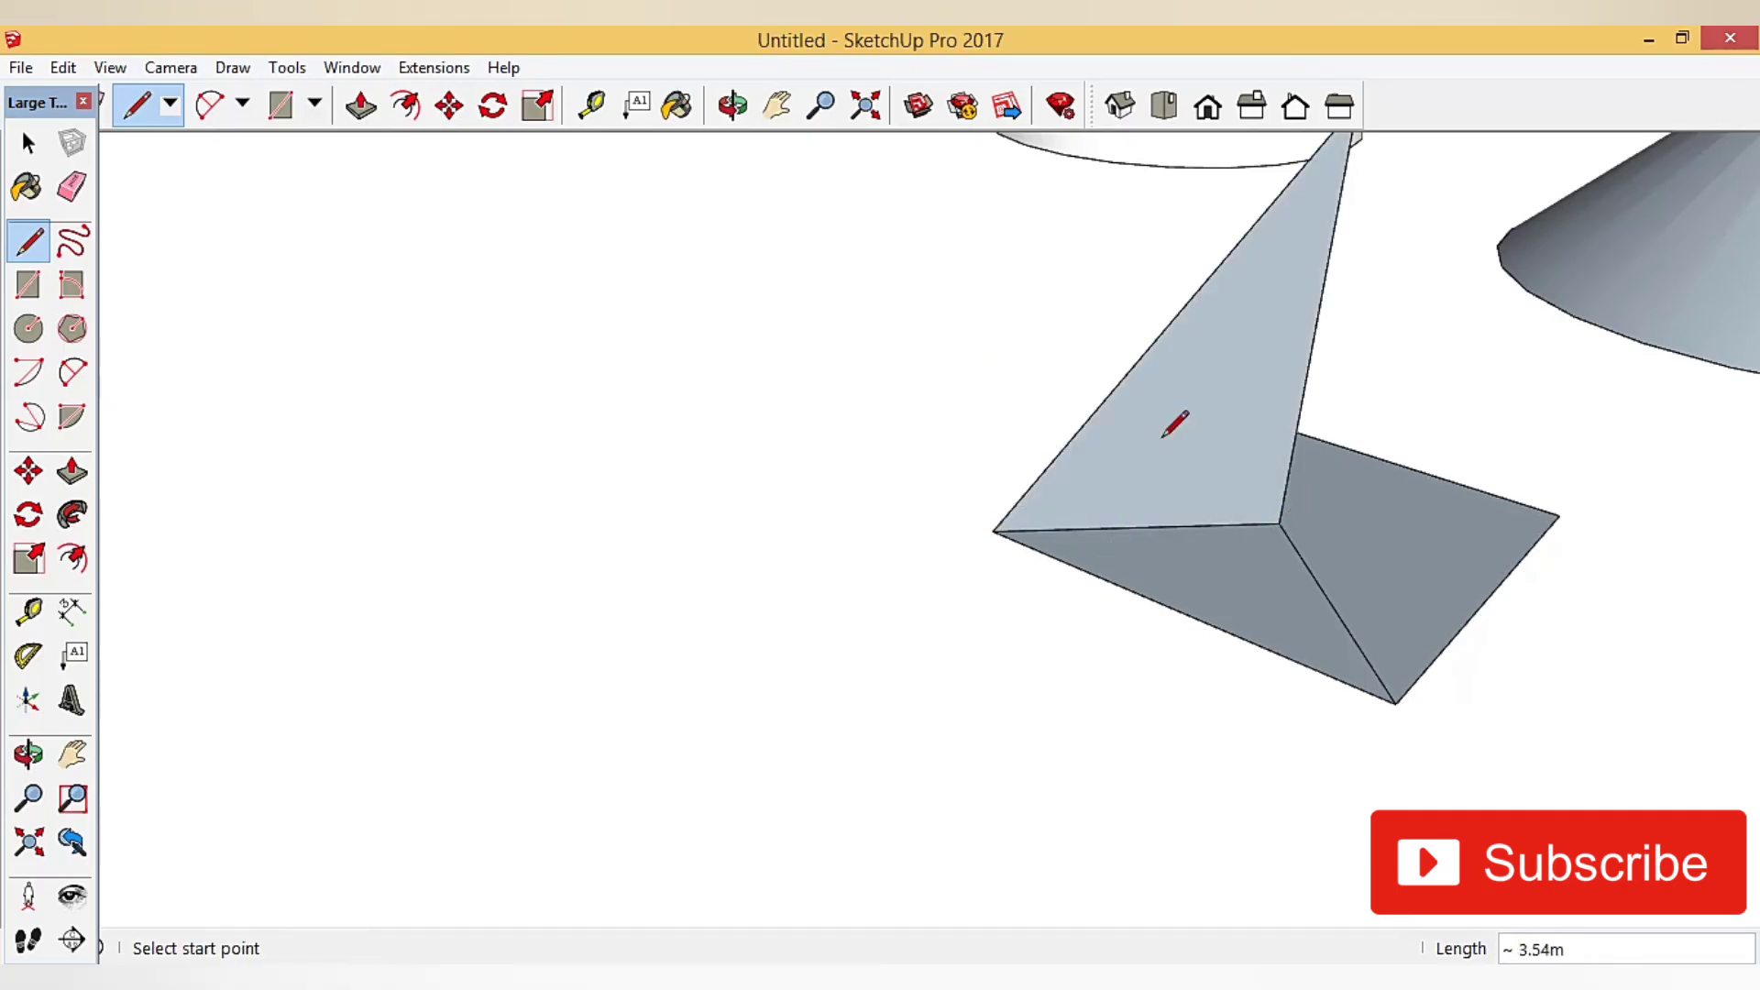
- Erase the diagonal edge across the square
left_click(71, 187)
scroll(1238, 616, "down", 3)
mouse_move(1238, 616)
middle_mouse_down()
mouse_move(871, 805)
mouse_move(749, 816)
middle_mouse_up()
scroll(788, 770, "up", 3)
left_click(750, 816)
- Sweep the triangle around the square's edges with Follow Me into a four-sided pyramid
scroll(1119, 541, "down", 3)
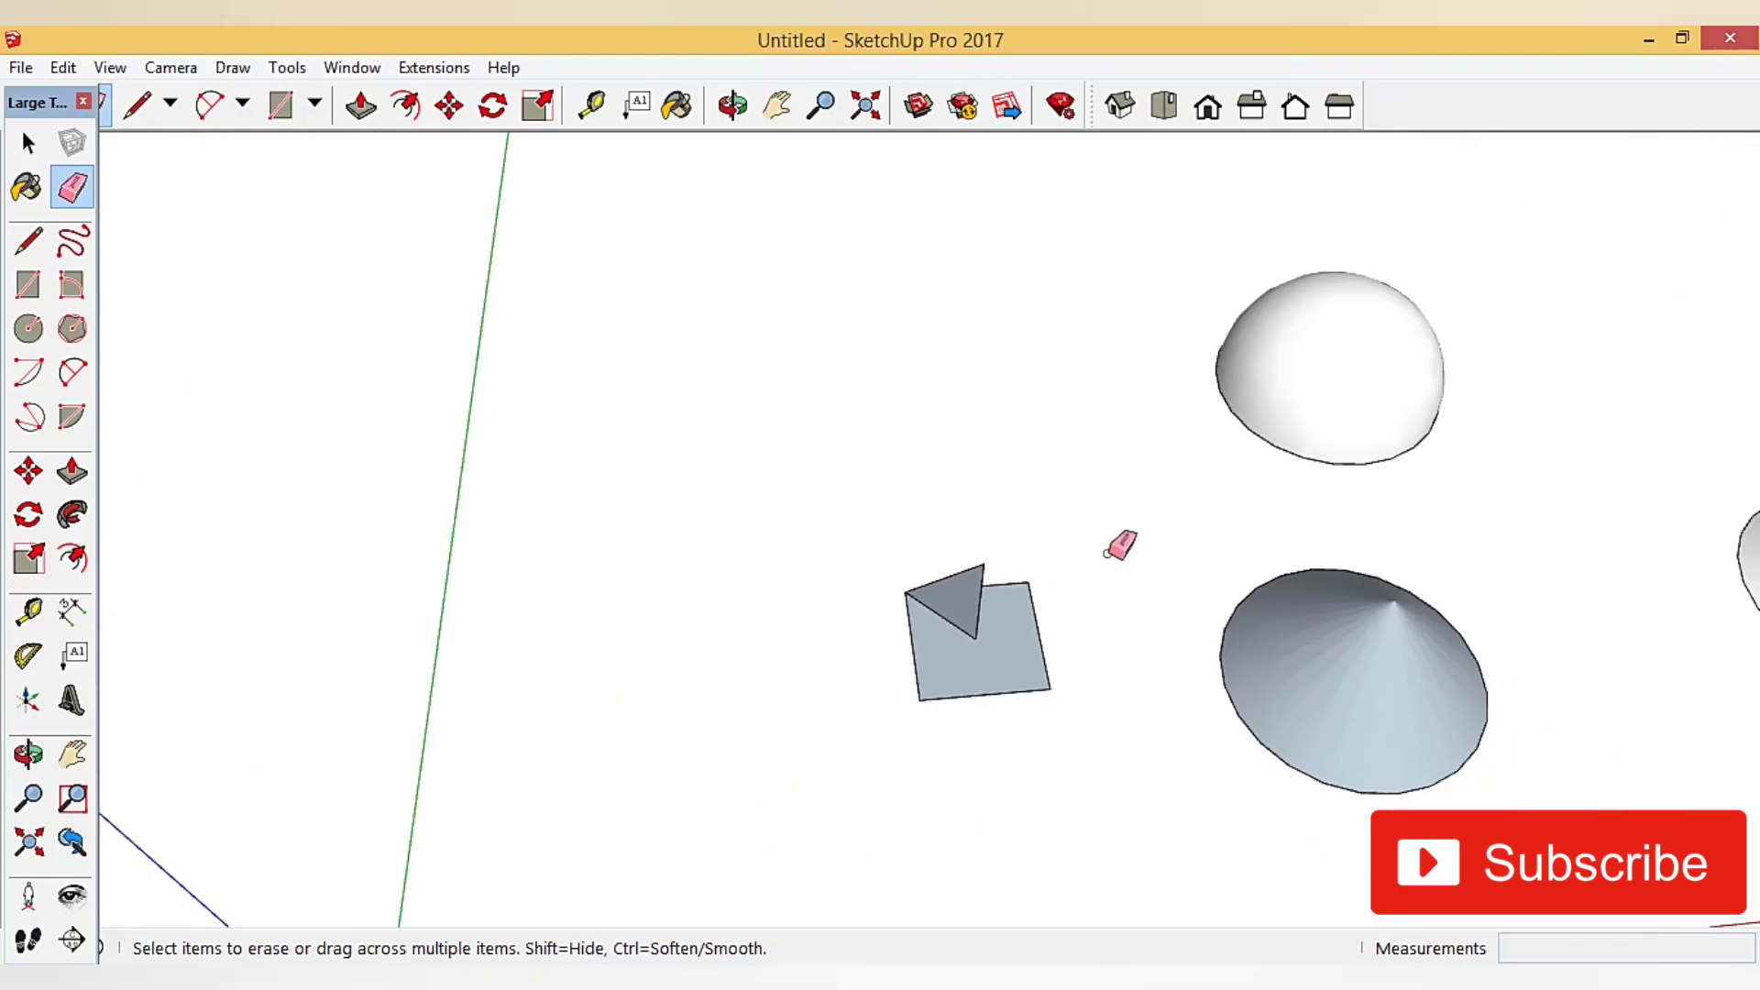
mouse_move(1119, 542)
middle_mouse_down()
mouse_move(1250, 617)
mouse_move(1042, 573)
middle_mouse_up()
scroll(1054, 564, "up", 3)
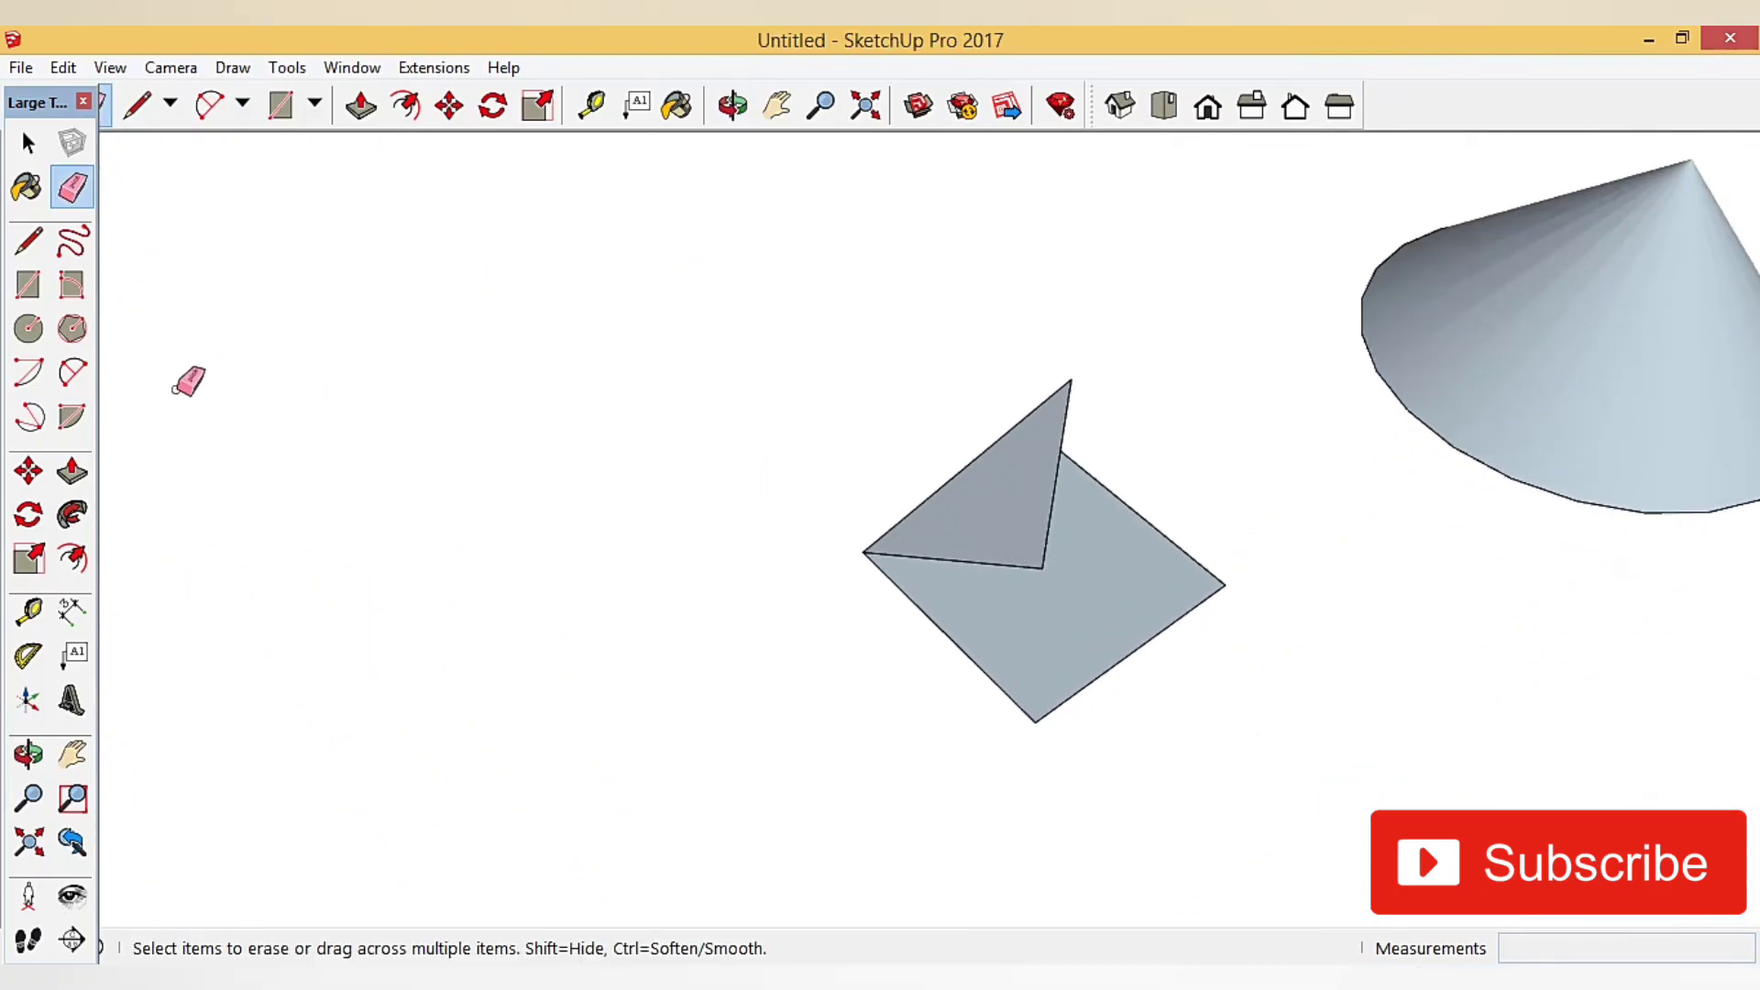
left_click(72, 514)
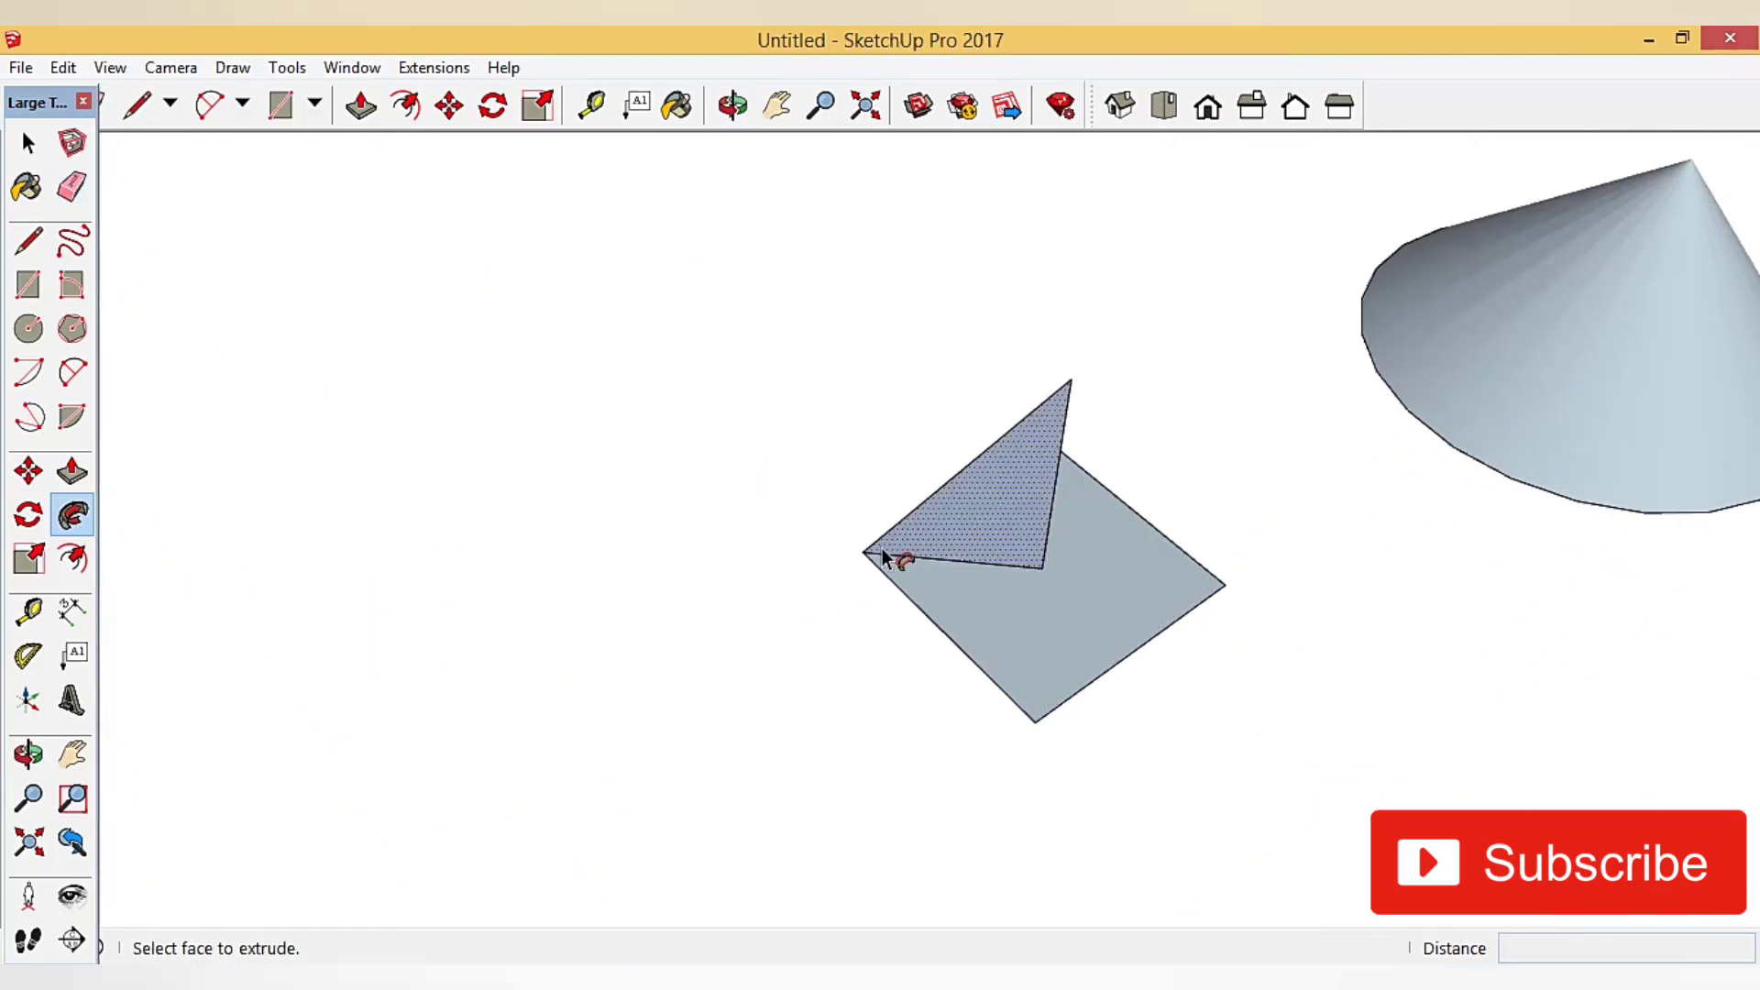
left_click_drag(867, 555, 1058, 718)
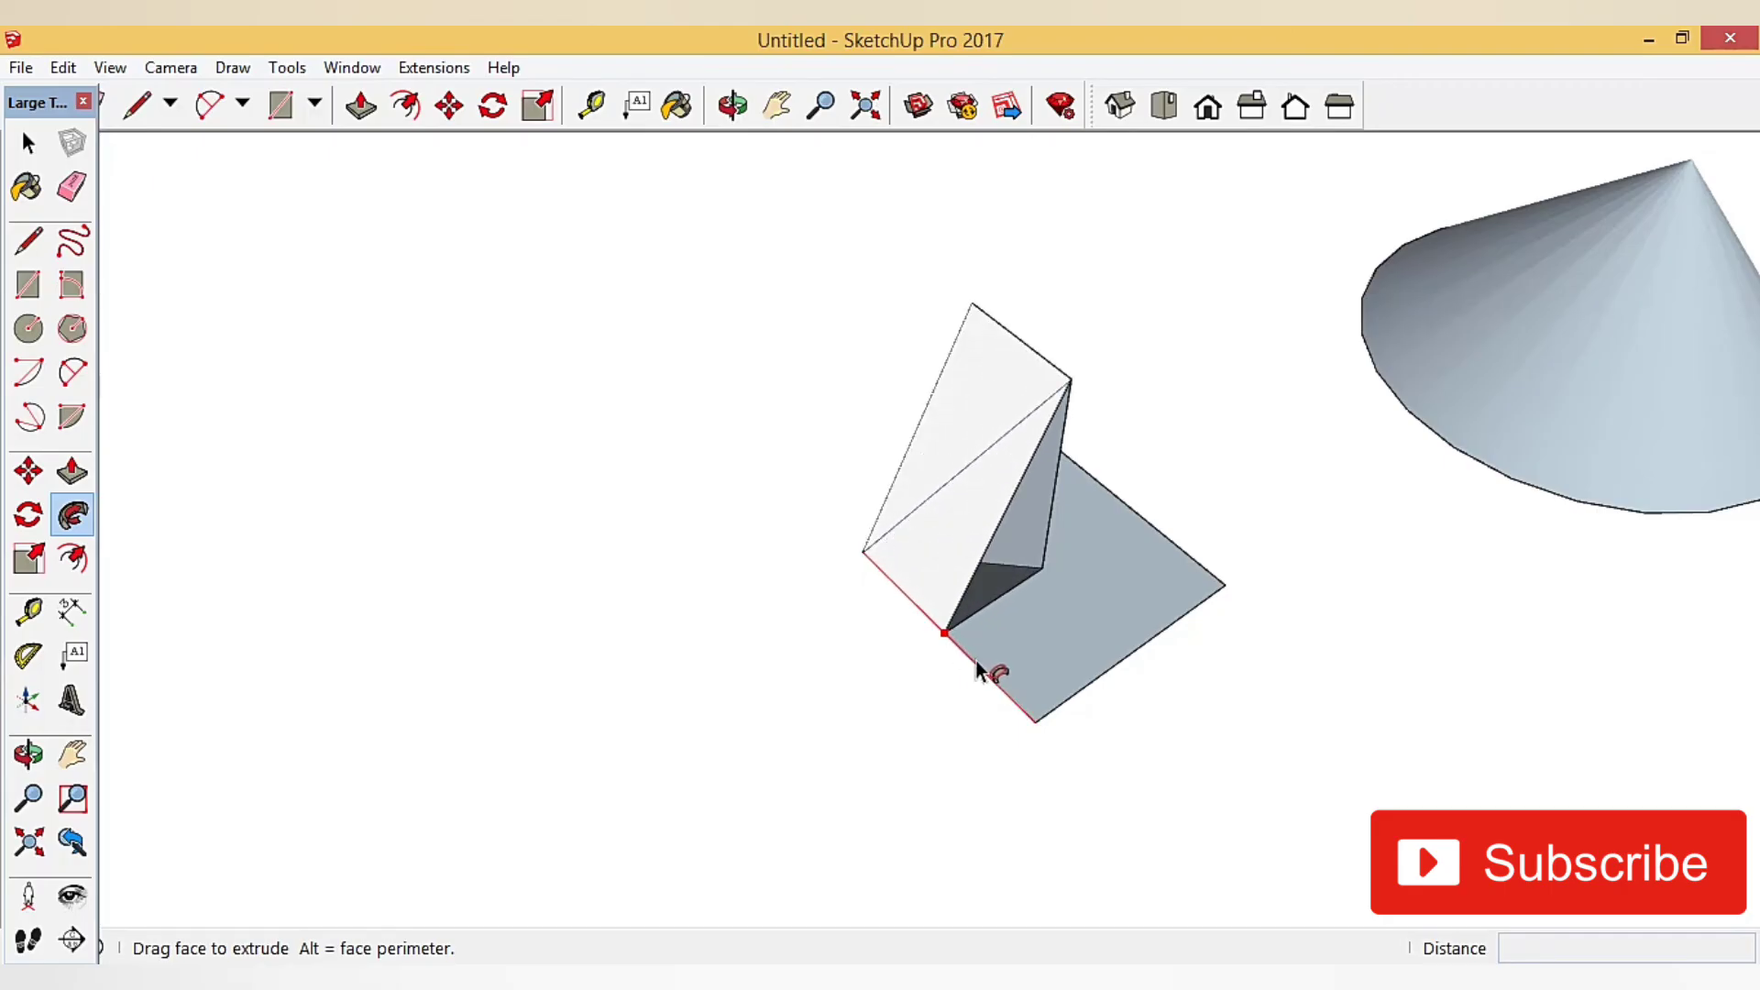
left_click_drag(1058, 718, 1222, 585)
mouse_move(1222, 585)
middle_mouse_down()
mouse_move(1120, 609)
mouse_move(463, 635)
mouse_move(196, 514)
middle_mouse_up()
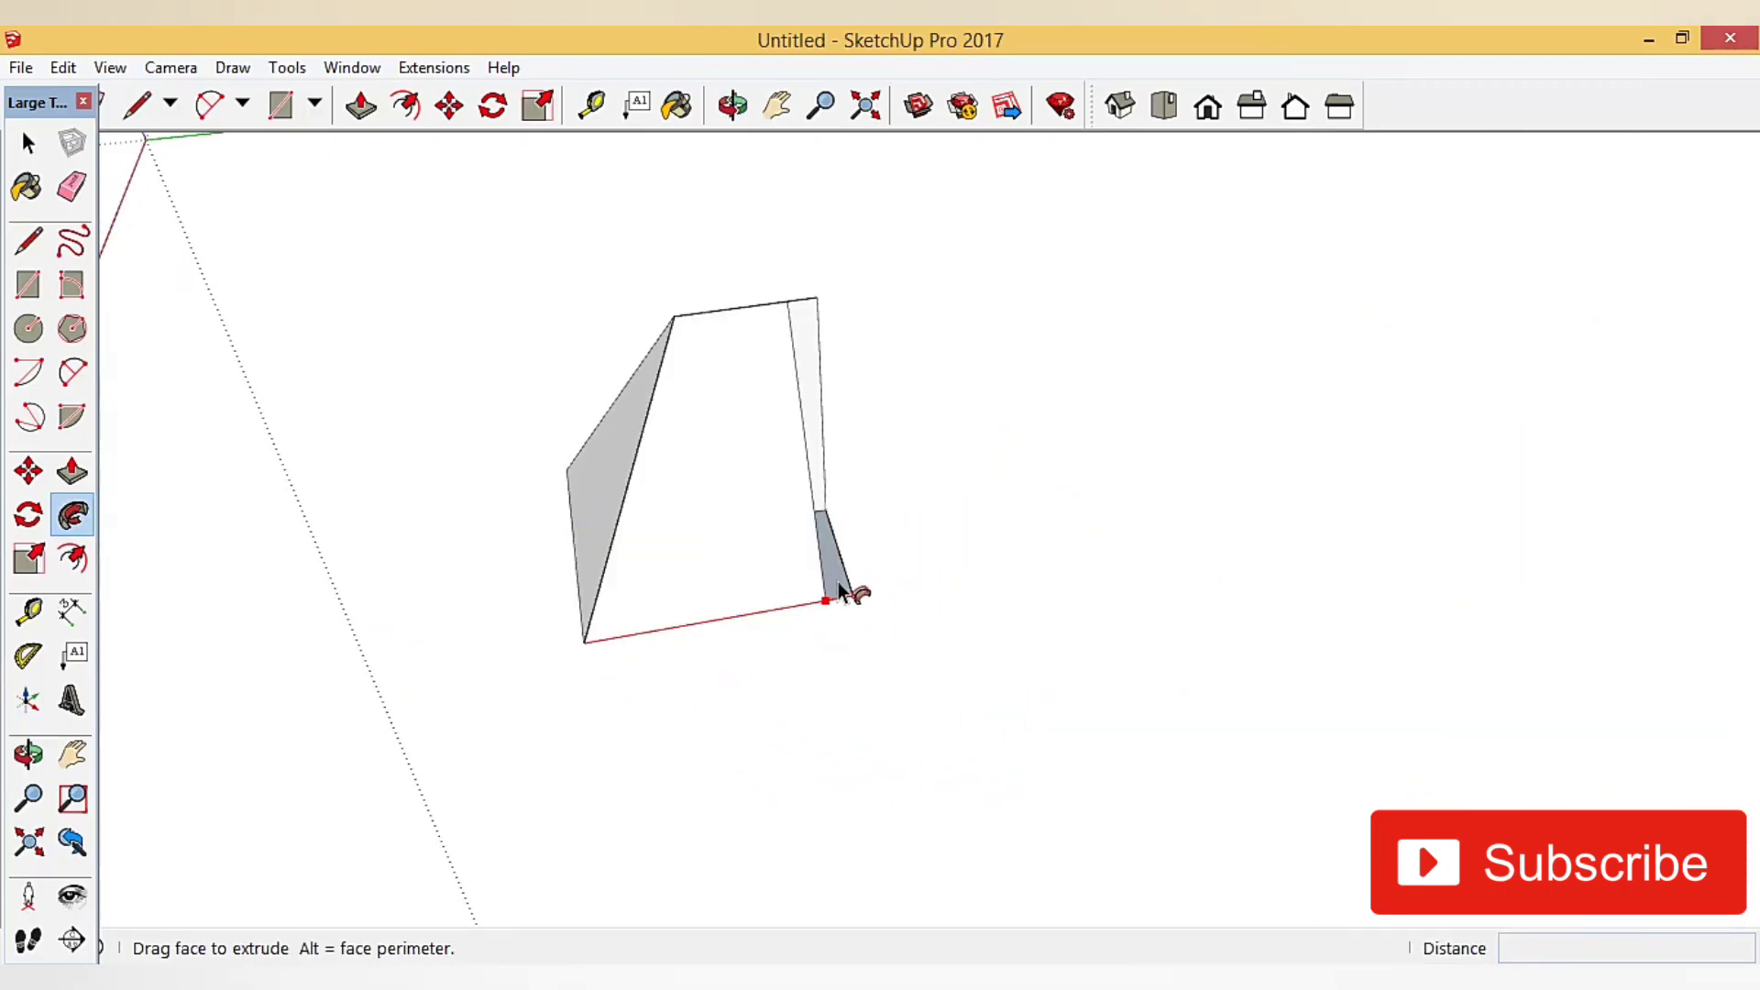
mouse_move(849, 596)
middle_mouse_down()
mouse_move(532, 626)
mouse_move(464, 593)
middle_mouse_up()
mouse_move(954, 428)
middle_mouse_down()
mouse_move(746, 480)
mouse_move(1091, 486)
middle_mouse_up()
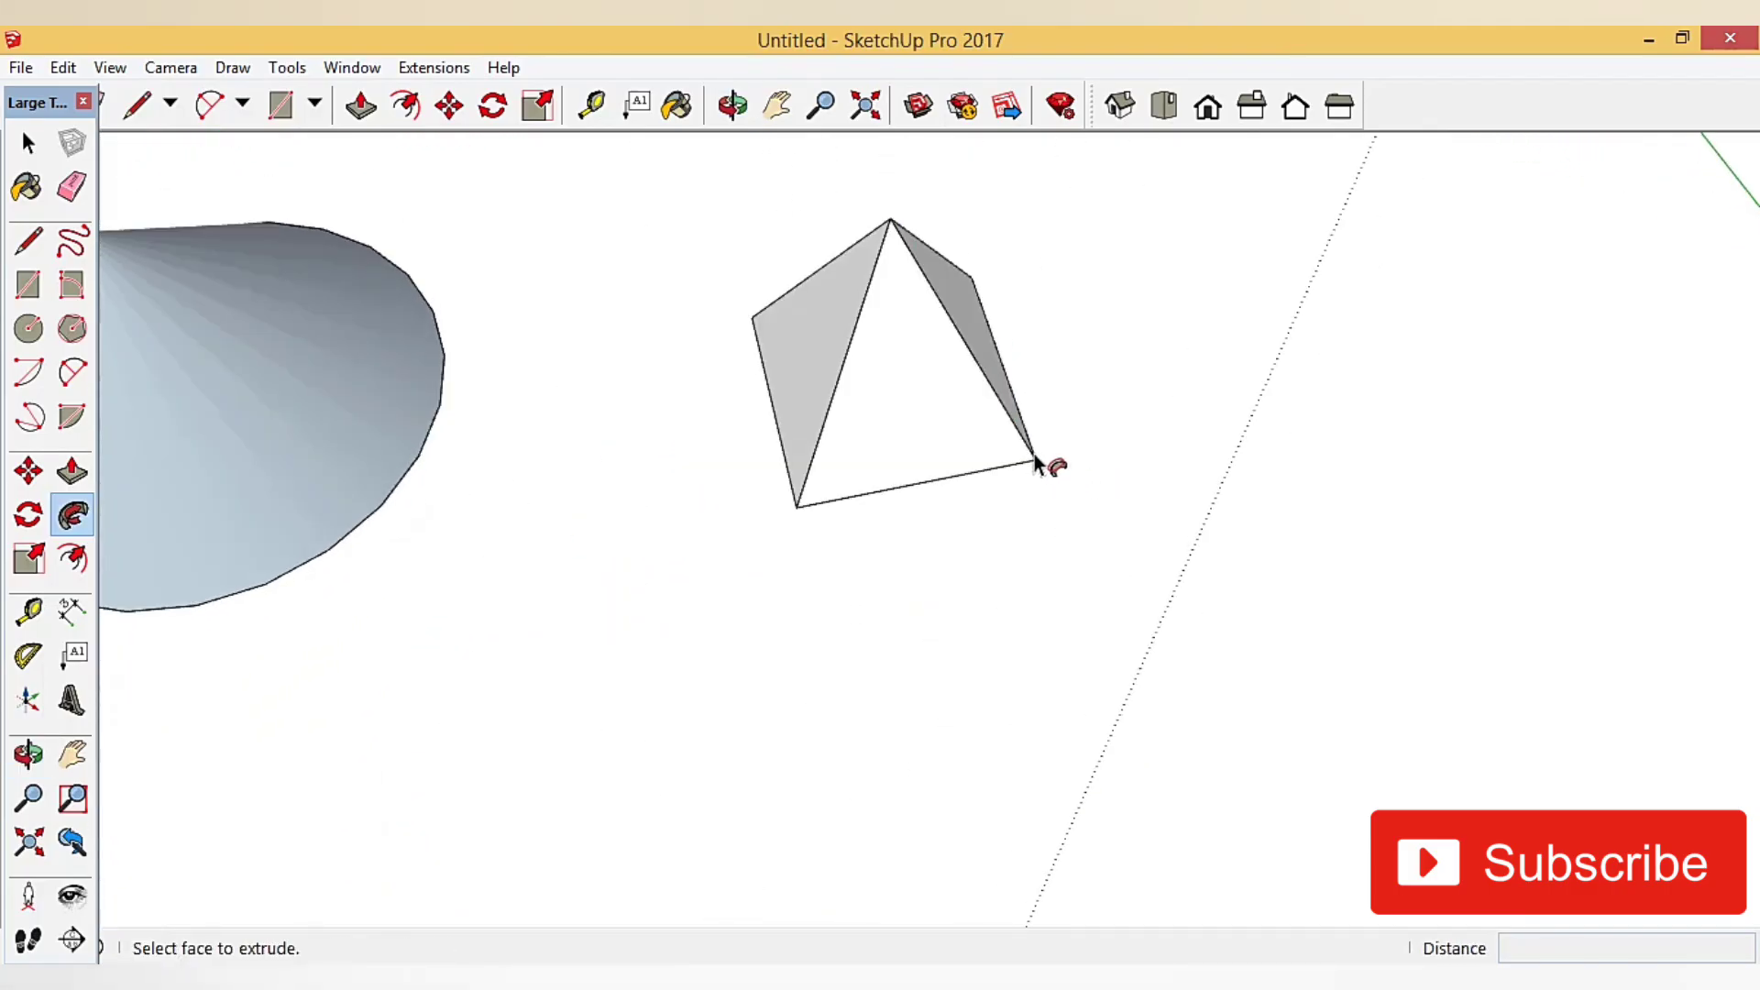
left_click(27, 142)
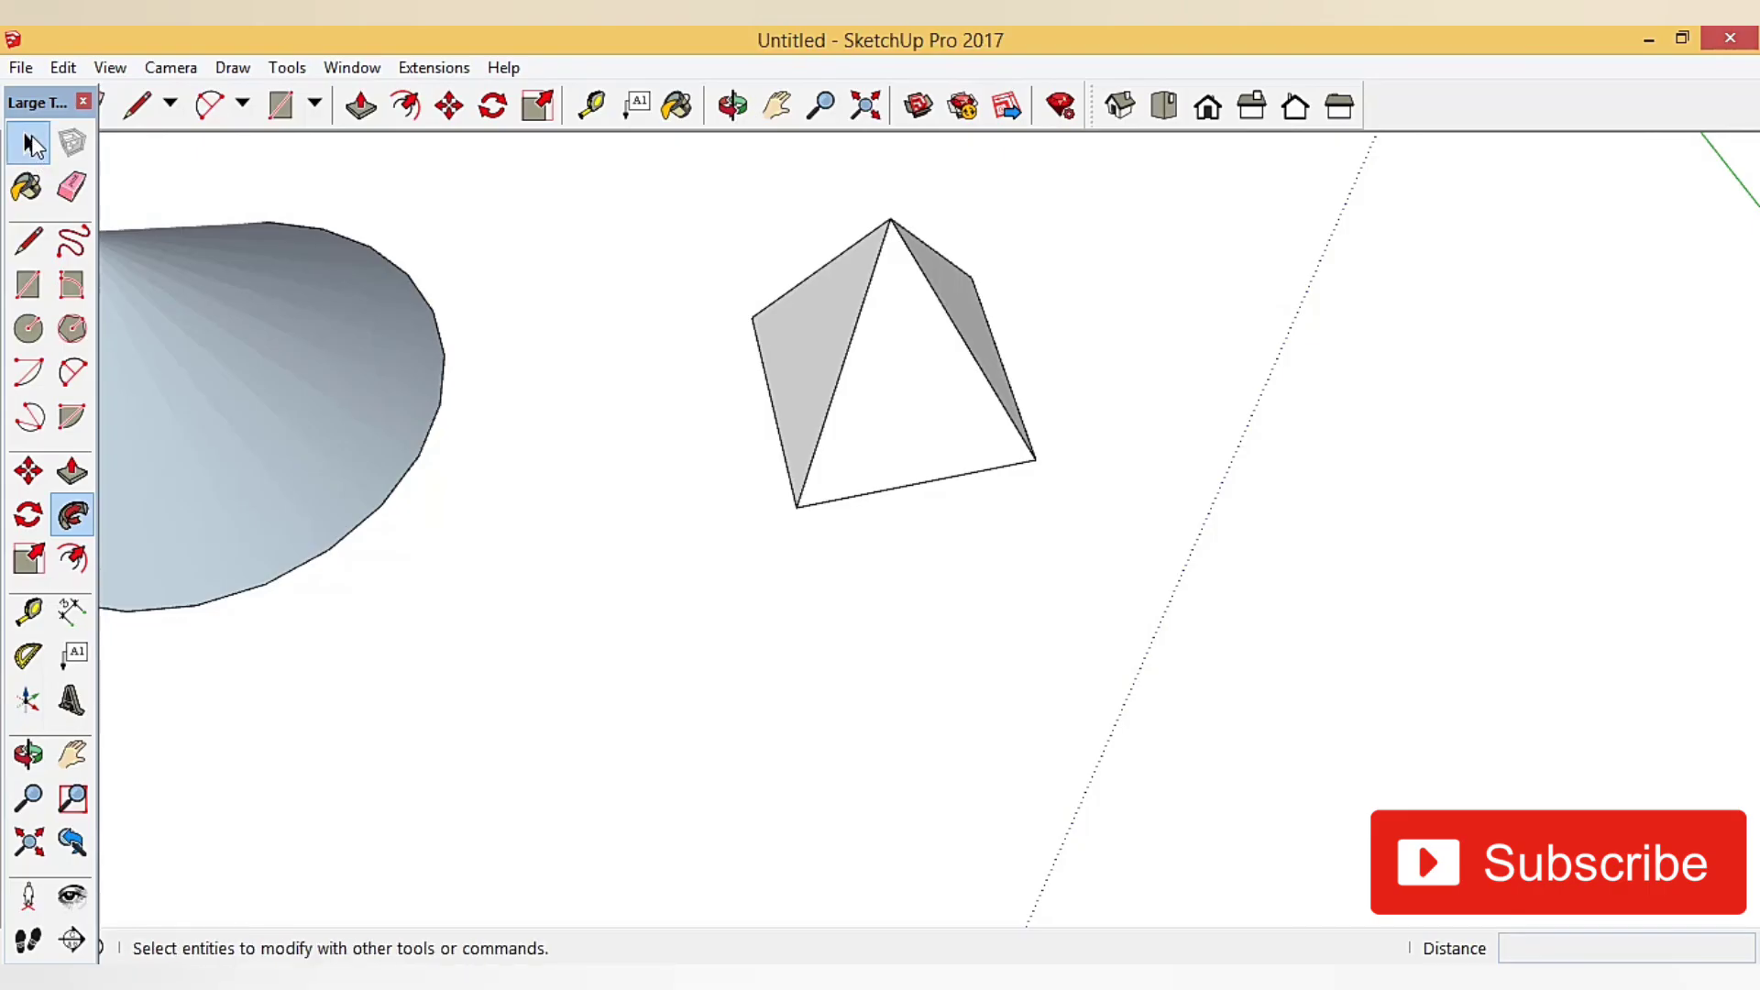
scroll(1068, 586, "down", 5)
mouse_move(1068, 586)
middle_mouse_down()
mouse_move(959, 648)
mouse_move(939, 460)
middle_mouse_up()
- Zoom and orbit to inspect the cone, pyramid and dome
scroll(884, 609, "up", 3)
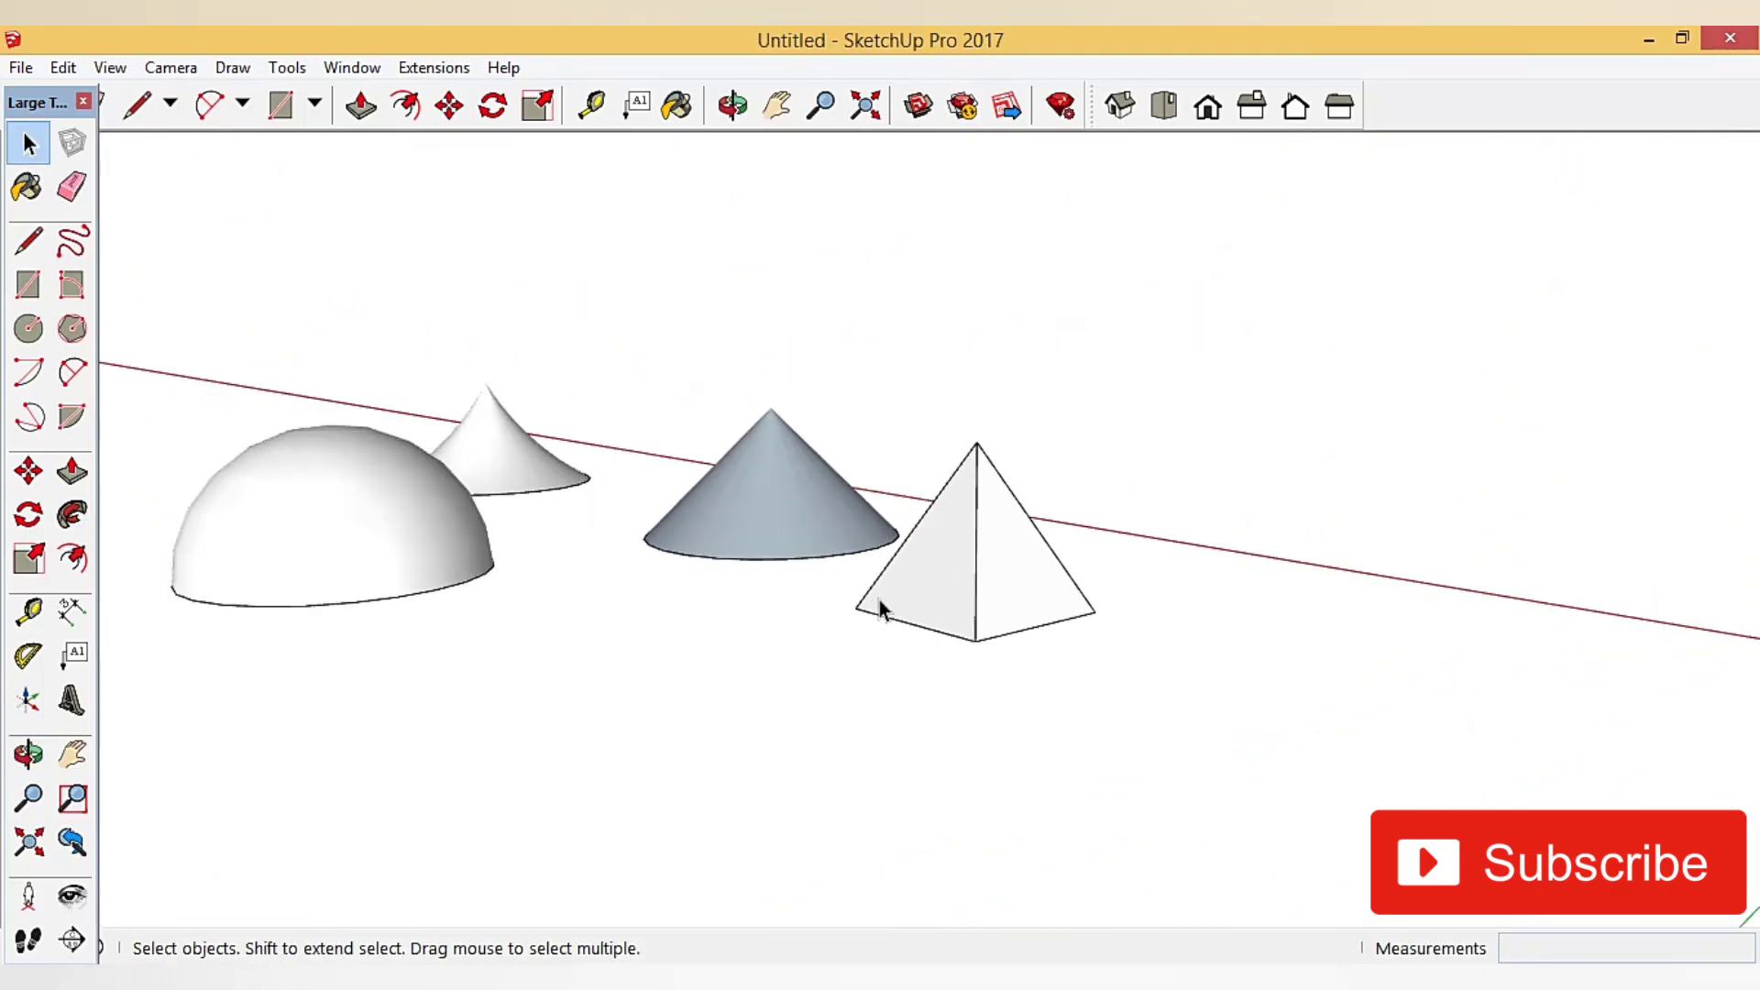
scroll(1221, 601, "up", 2)
scroll(965, 550, "down", 3)
scroll(1129, 458, "up", 3)
scroll(935, 581, "down", 1)
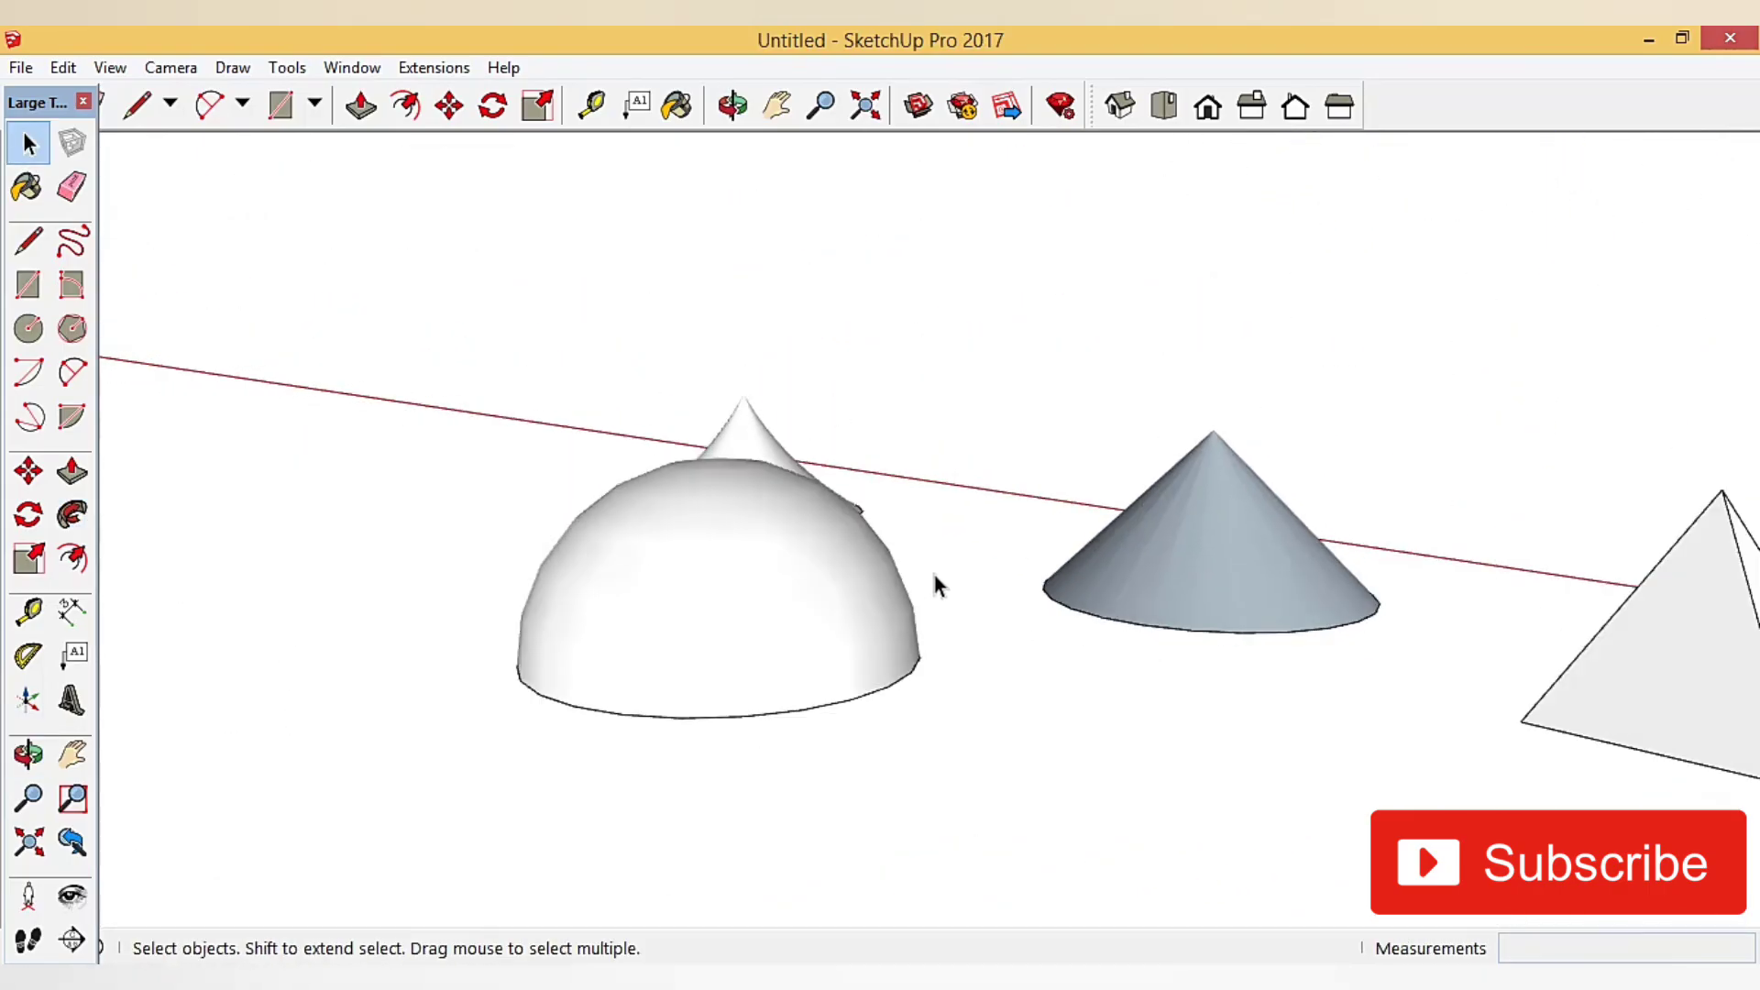
scroll(935, 587, "down", 2)
scroll(1352, 628, "up", 2)
scroll(1082, 610, "down", 1)
scroll(1170, 625, "down", 2)
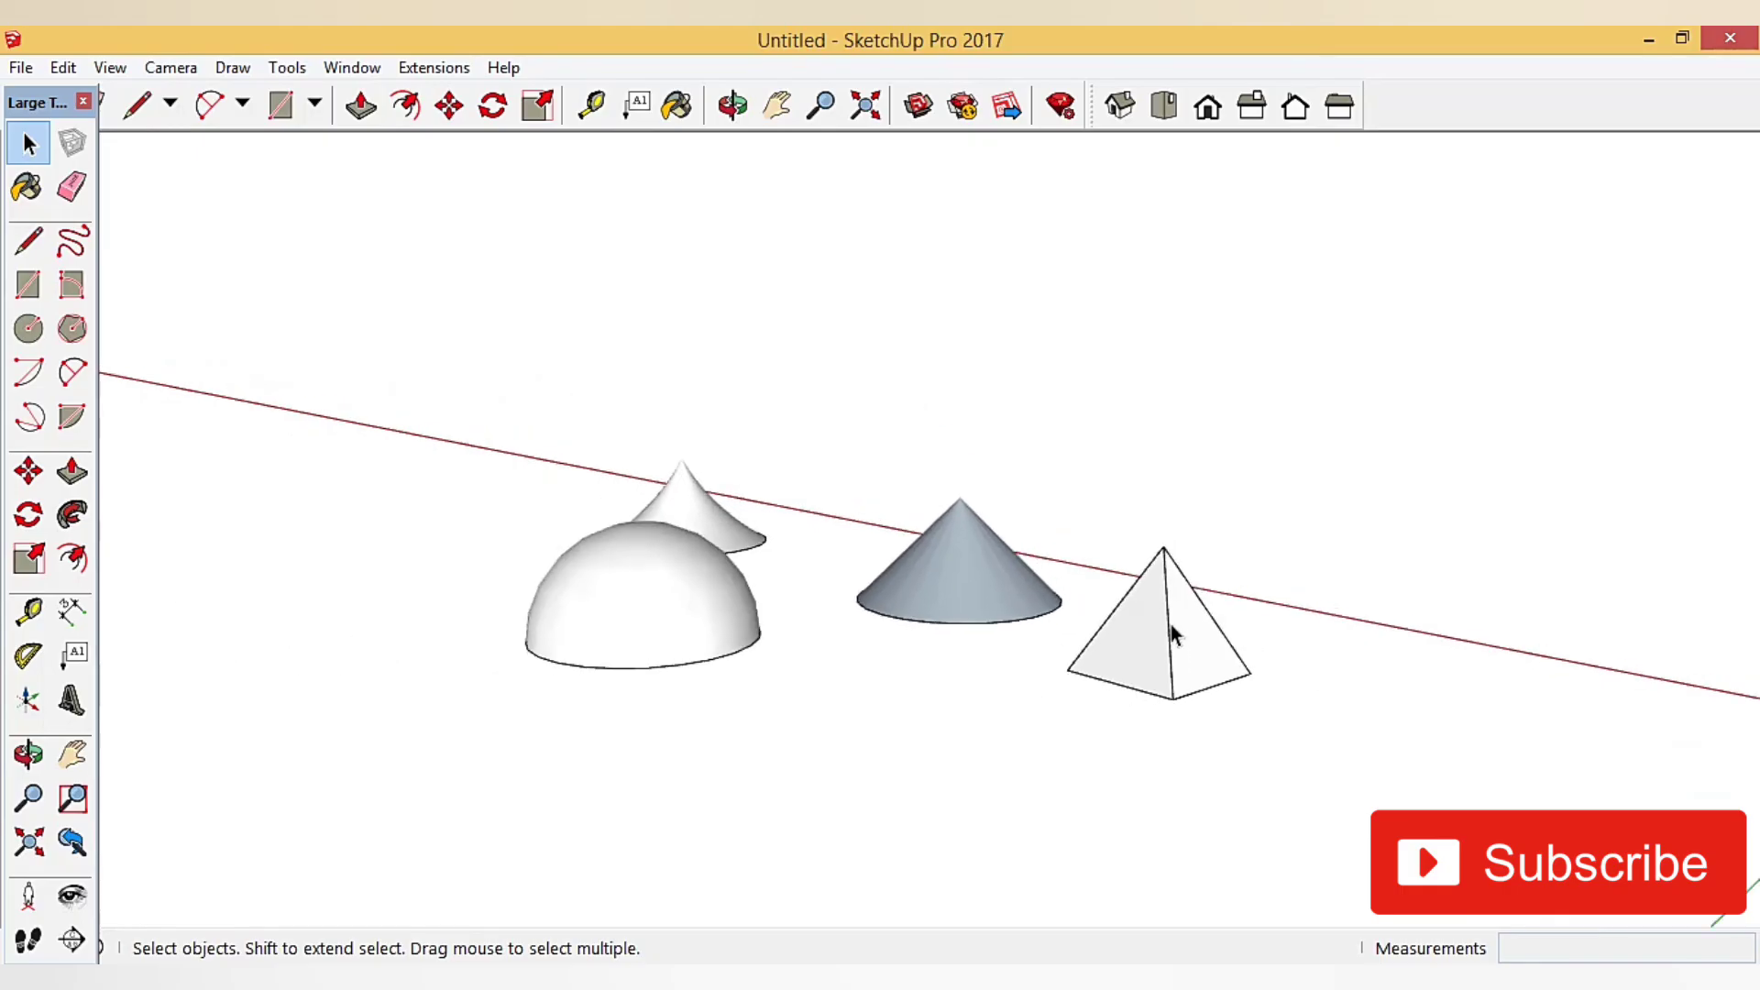
scroll(1191, 631, "down", 2)
scroll(1201, 660, "down", 2)
mouse_move(1210, 679)
middle_mouse_down()
mouse_move(1171, 707)
mouse_move(578, 712)
mouse_move(794, 784)
mouse_move(1116, 500)
mouse_move(1030, 582)
middle_mouse_up()
- Box-select the pyramid on its own and start moving it
scroll(935, 503, "up", 2)
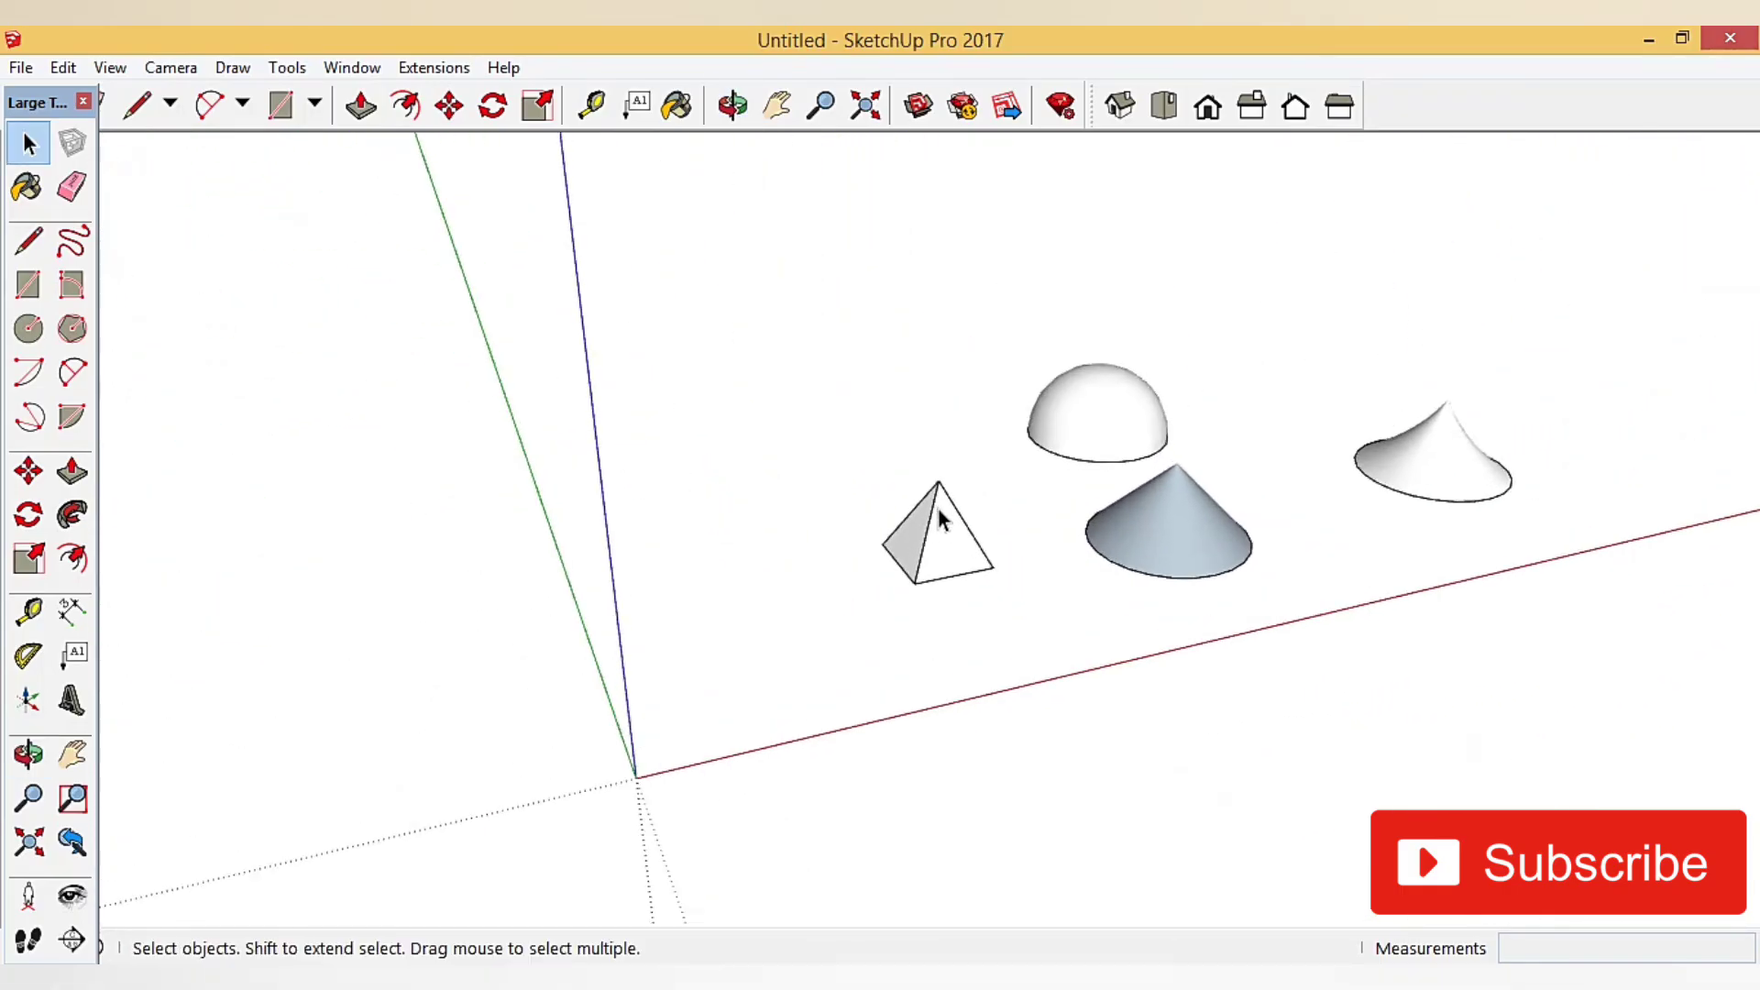
scroll(1014, 651, "up", 2)
left_click_drag(529, 397, 885, 515)
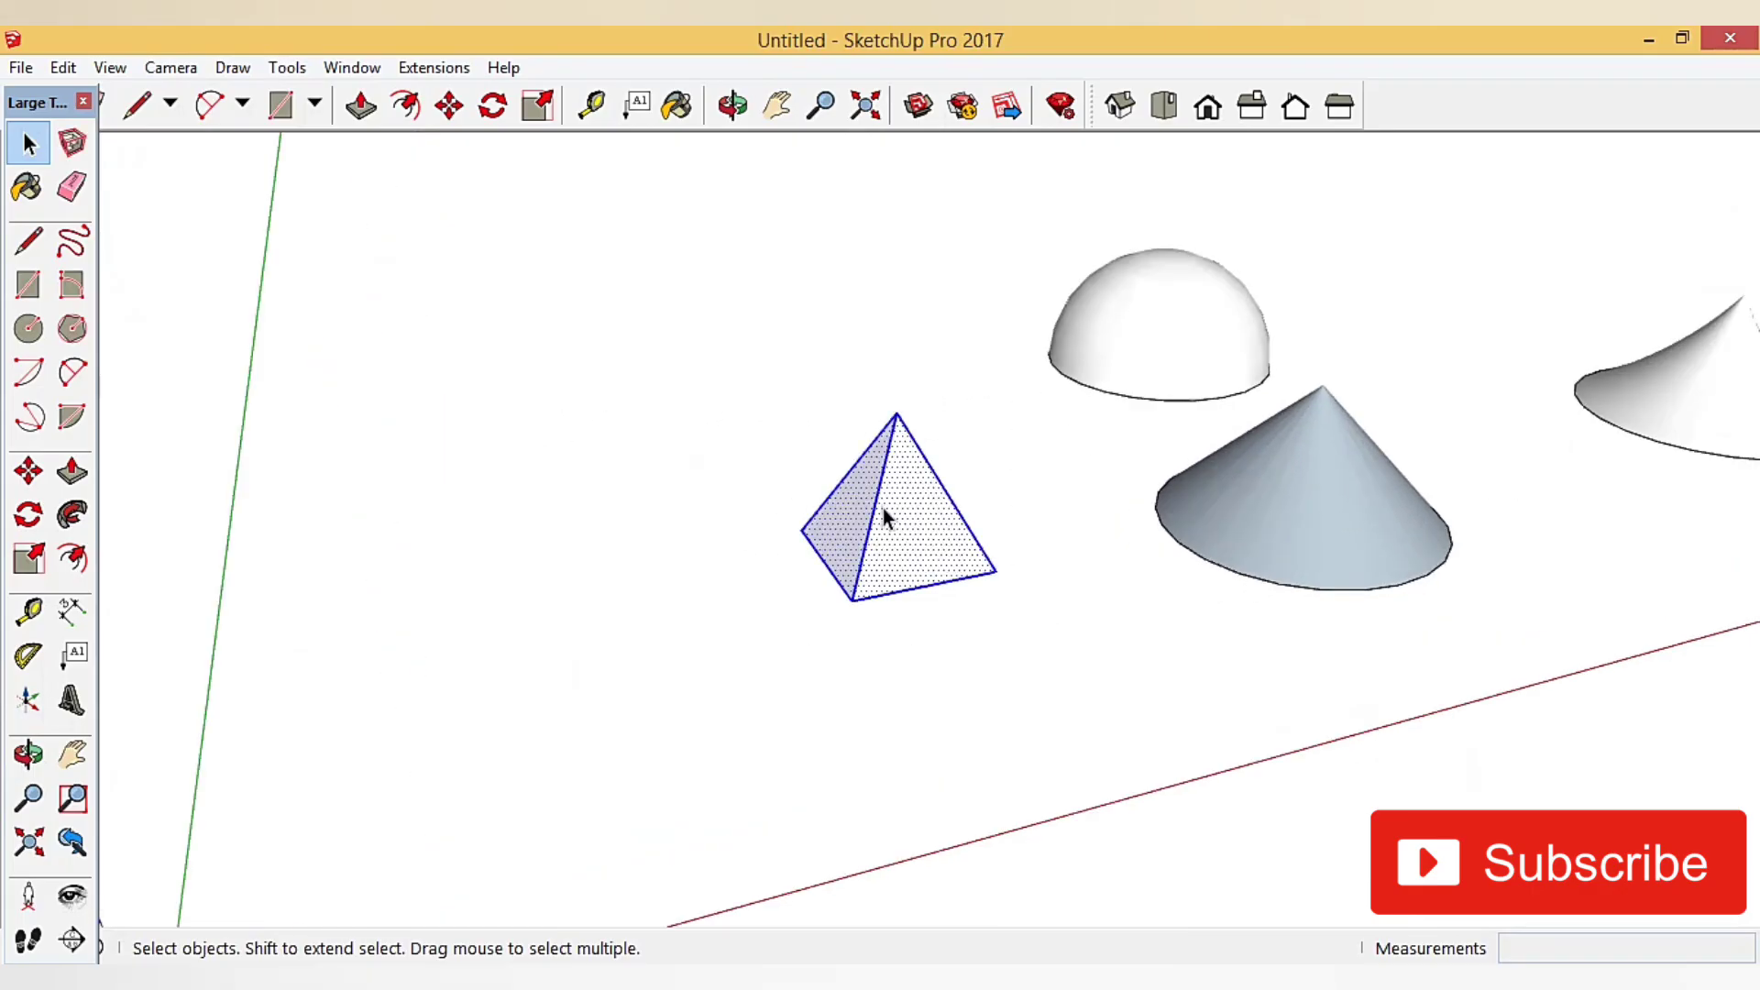
left_click(449, 105)
scroll(1171, 495, "down", 1)
- Drop the pyramid at the origin
scroll(1108, 452, "down", 3)
scroll(1059, 412, "up", 1)
left_click(808, 658)
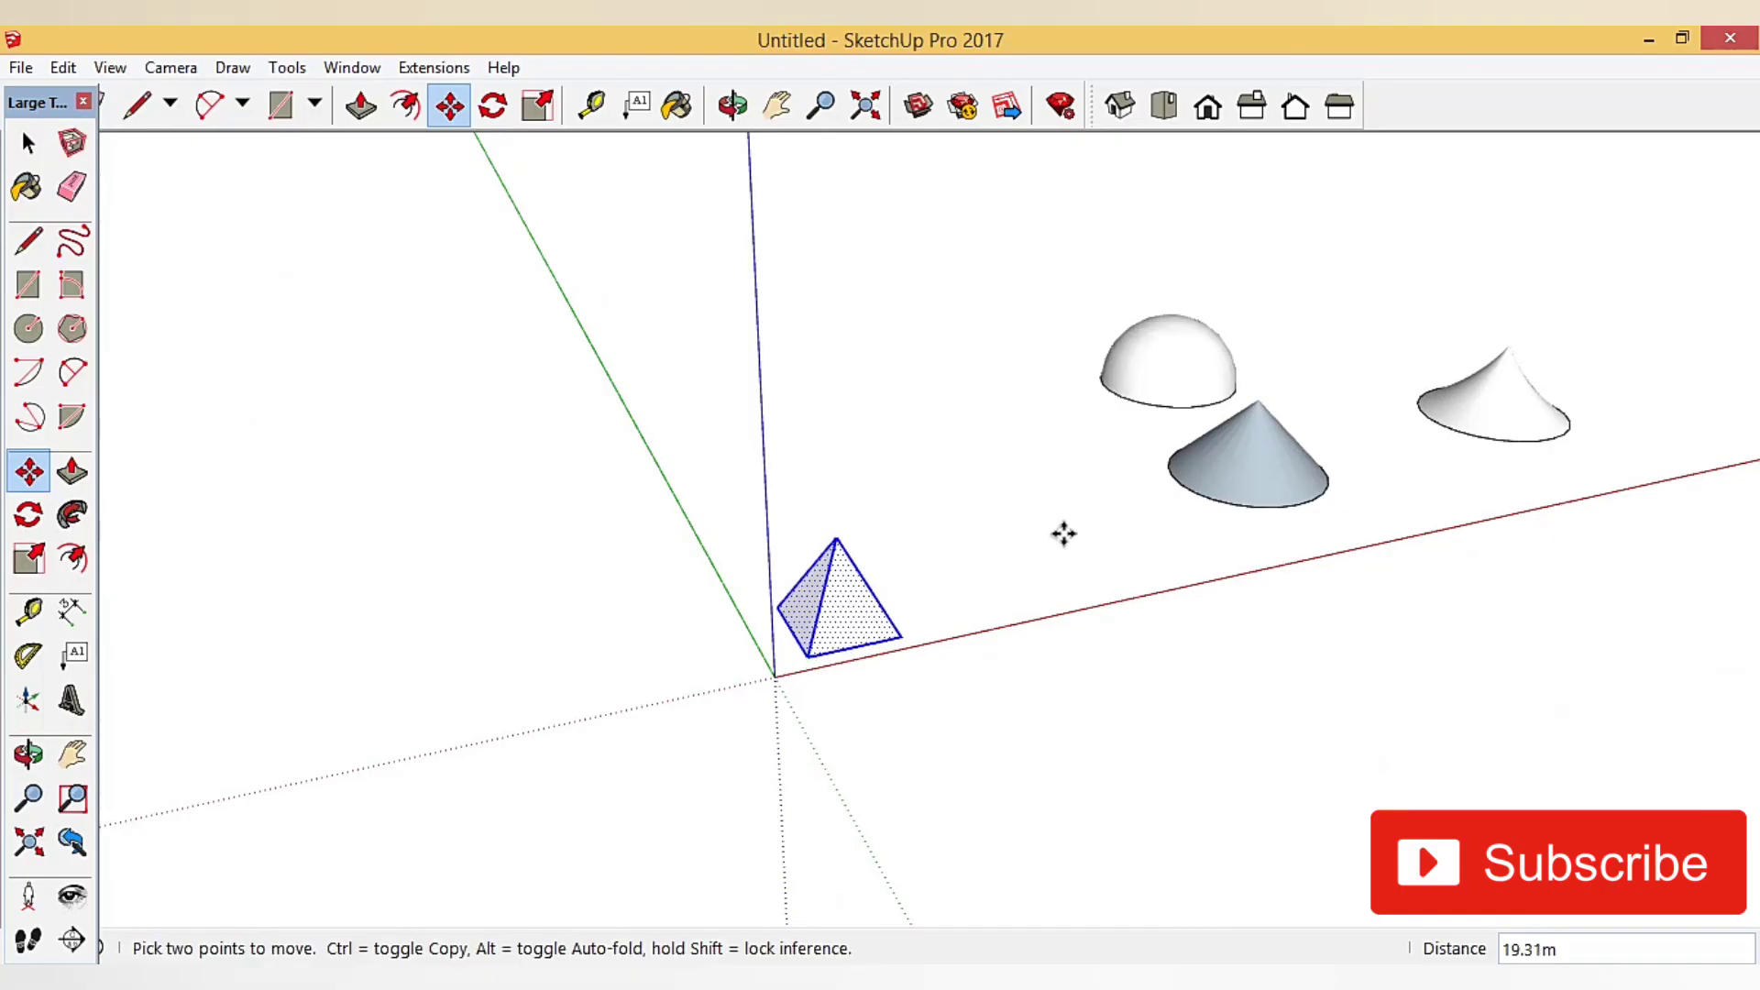
left_click(28, 142)
- Select the cone and move it about 20 m to sit beside the pyramid
mouse_move(1048, 433)
middle_mouse_down()
mouse_move(1021, 608)
mouse_move(1228, 596)
middle_mouse_up()
left_click_drag(1255, 652, 936, 475)
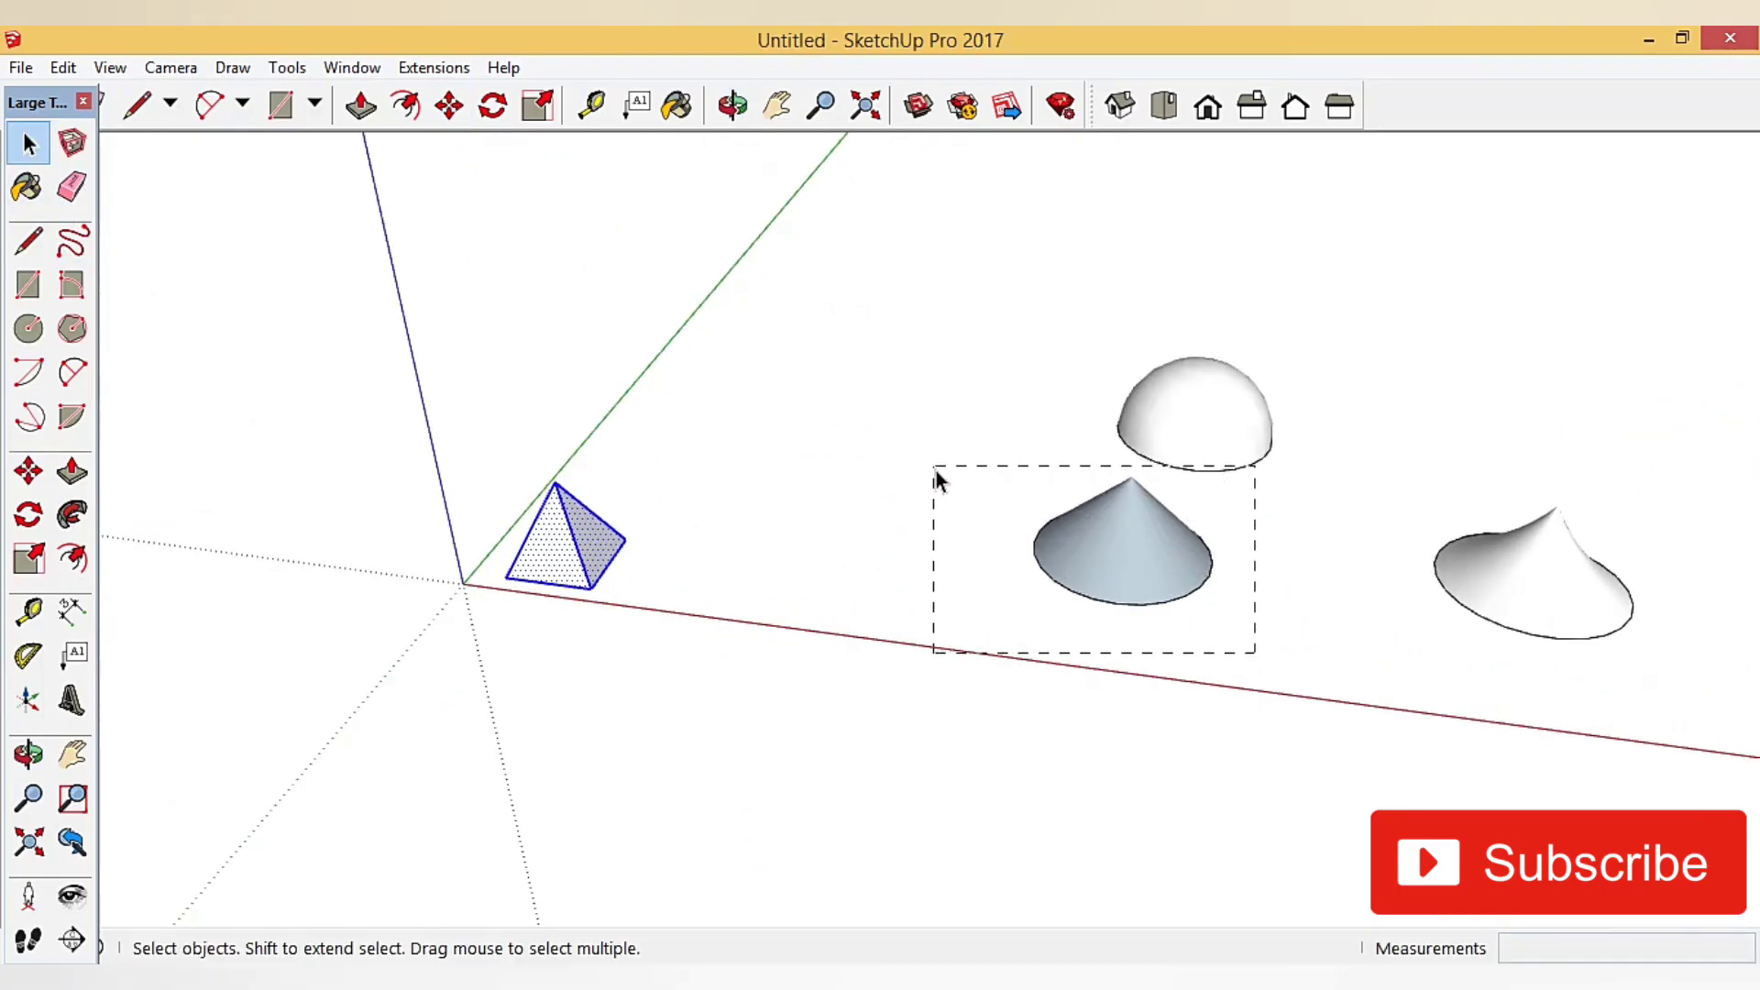
mouse_move(1167, 621)
middle_mouse_down()
mouse_move(1297, 719)
mouse_move(1199, 596)
middle_mouse_up()
left_click_drag(929, 427, 928, 423)
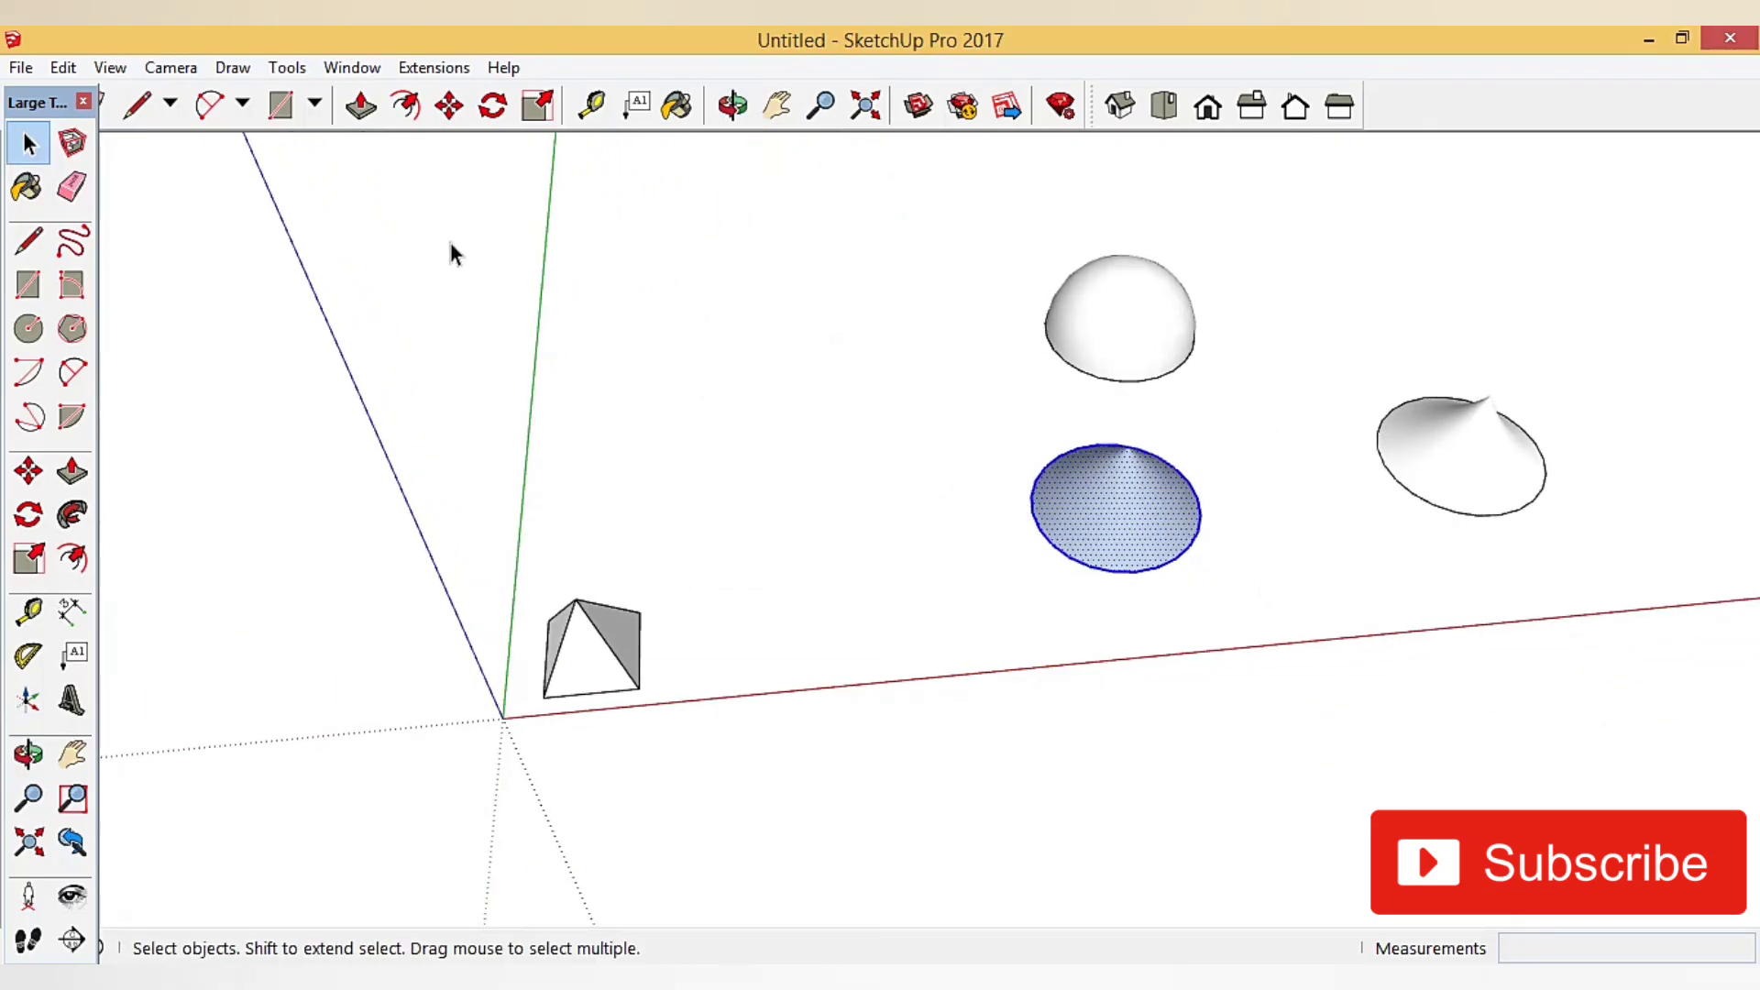
left_click(29, 472)
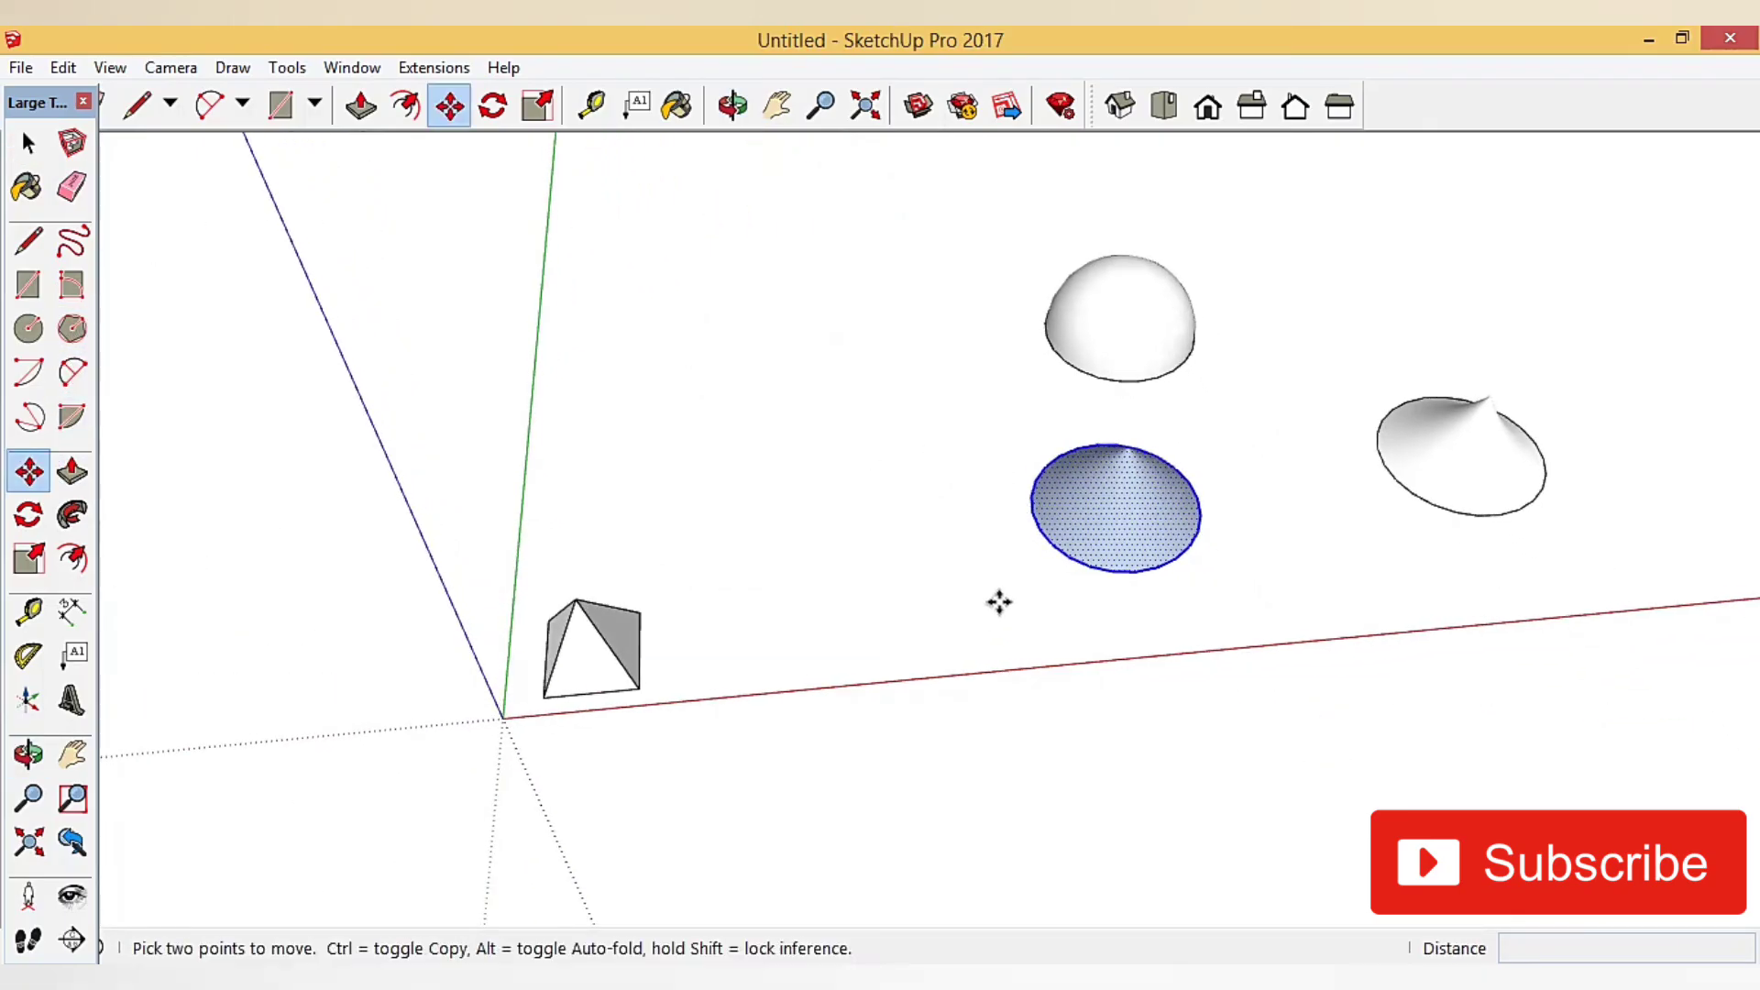
left_click(1080, 571)
left_click(746, 688)
mouse_move(746, 688)
middle_mouse_down()
mouse_move(825, 578)
mouse_move(842, 491)
mouse_move(801, 511)
middle_mouse_up()
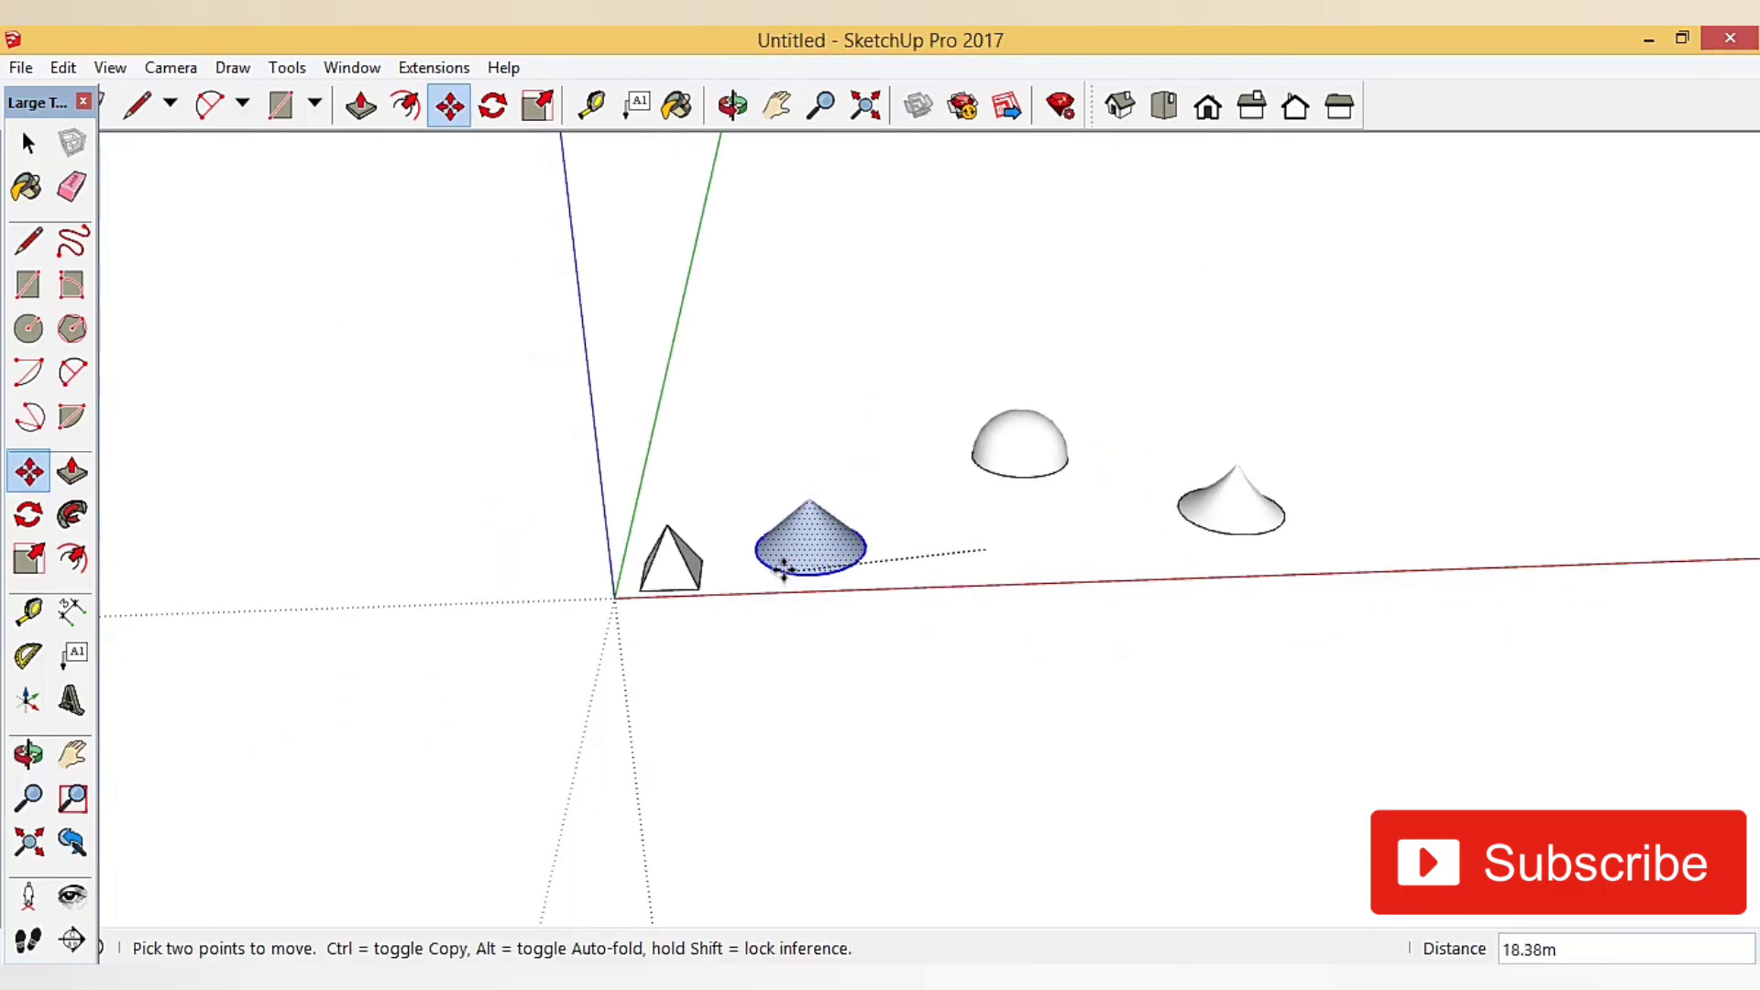
left_click(770, 577)
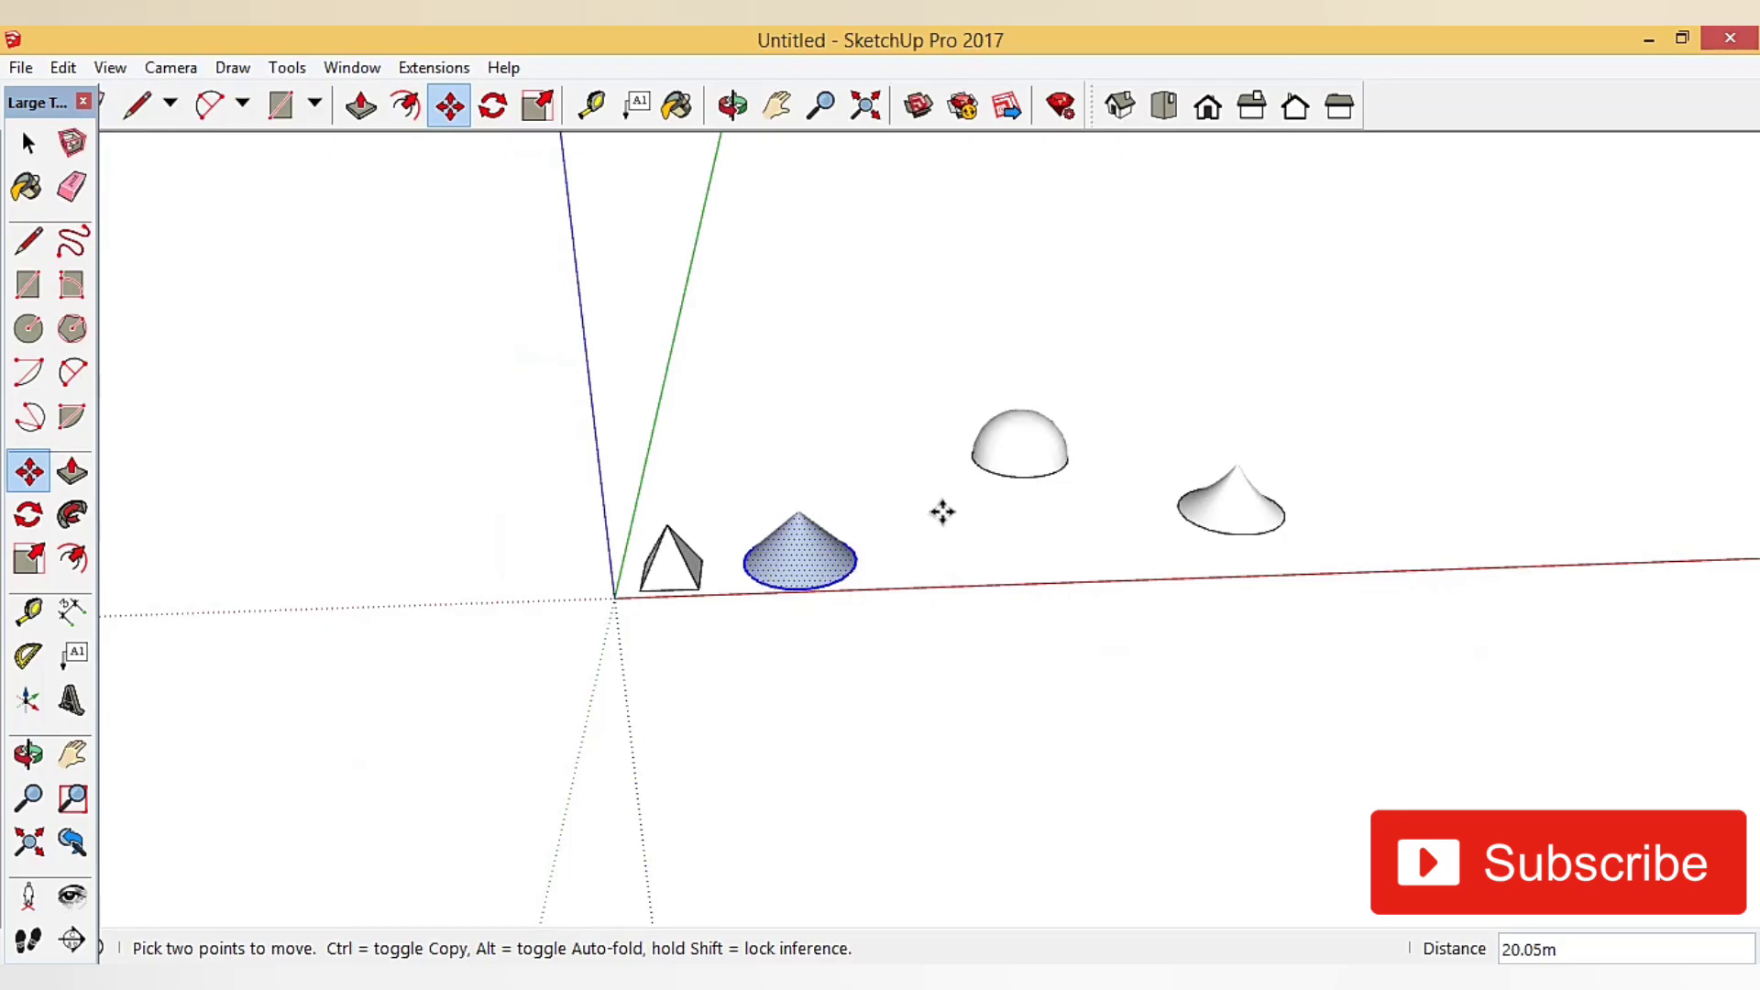
left_click(27, 142)
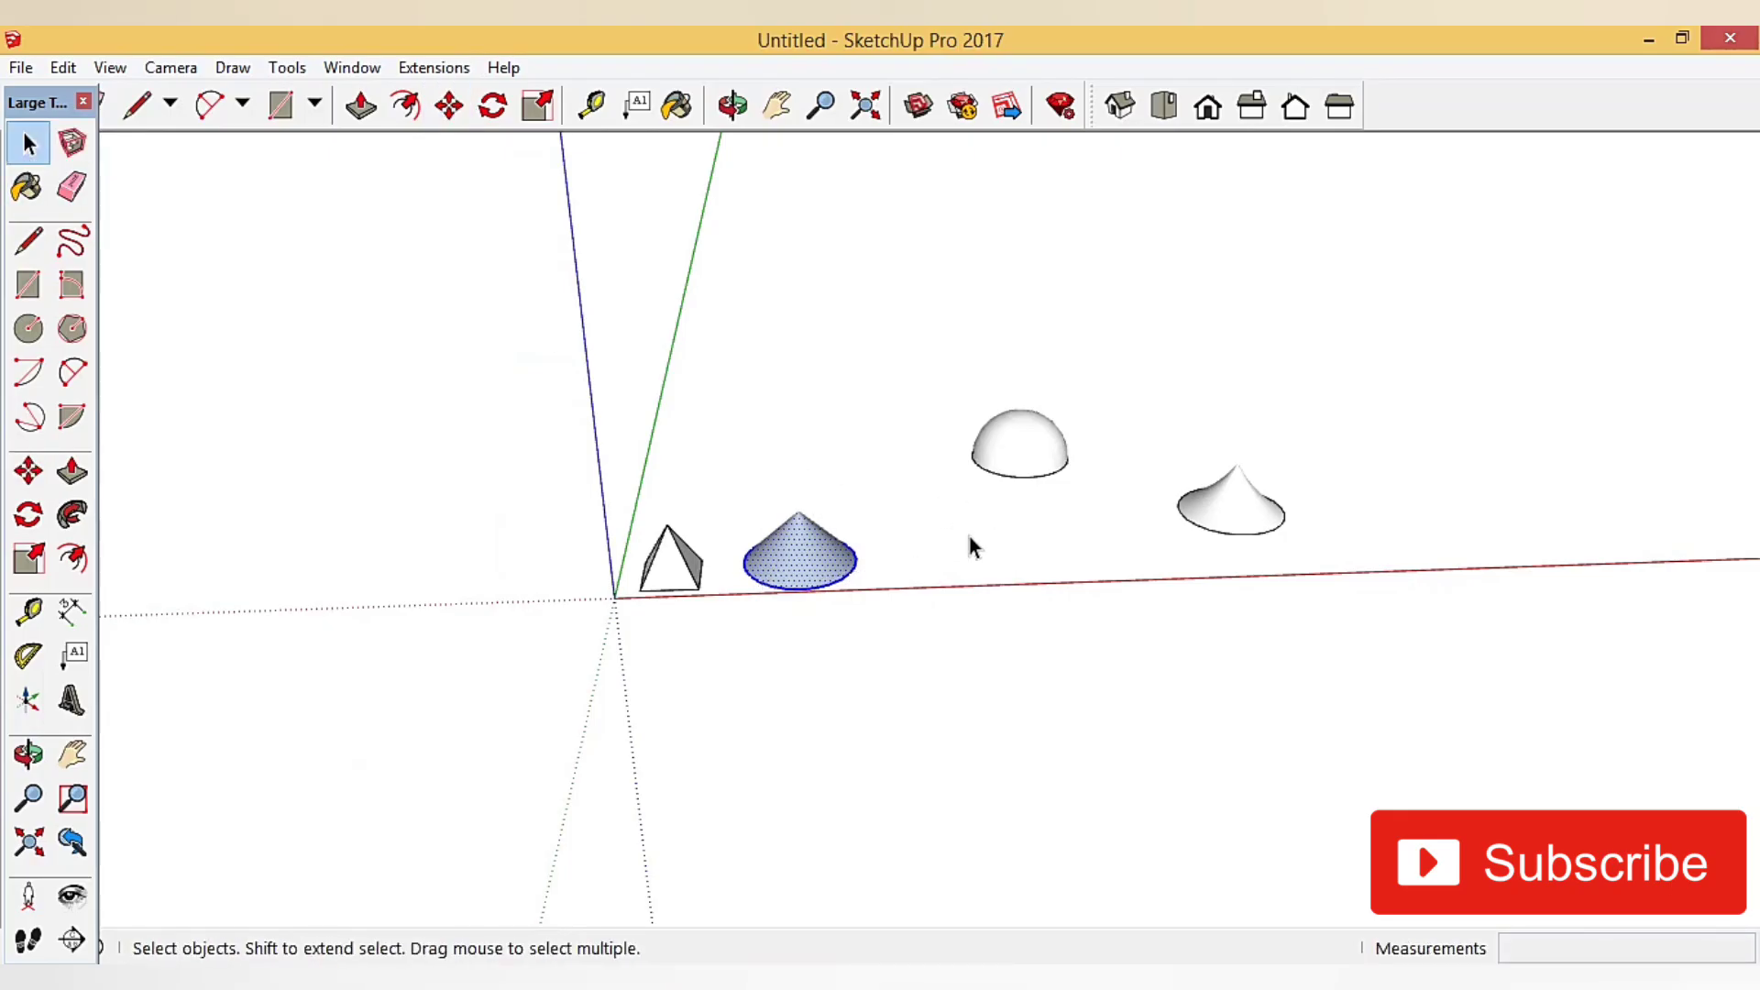